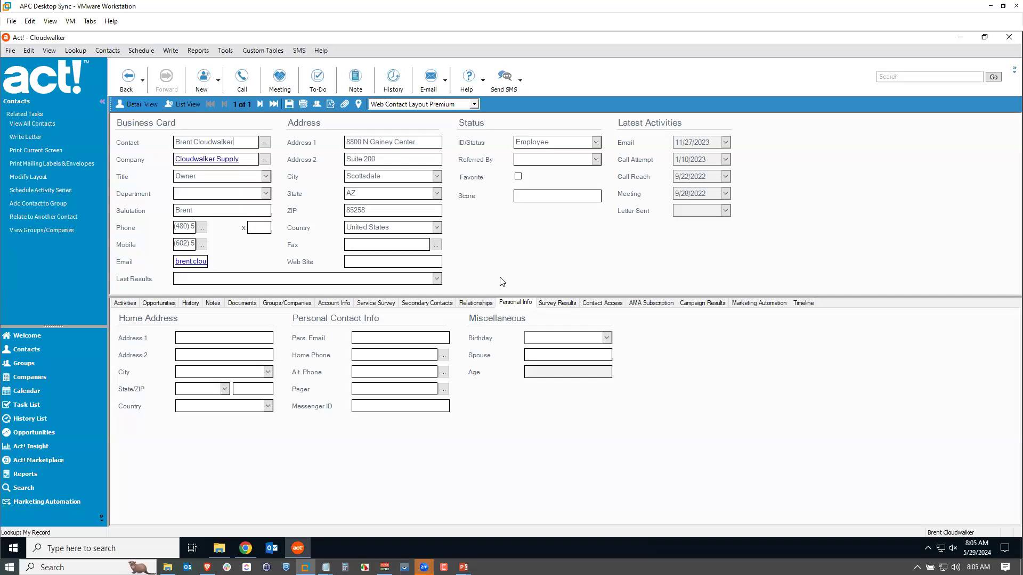
Step: View the same contact record in the web version of Act! in Chrome, and return to the desktop program
left_click(246, 548)
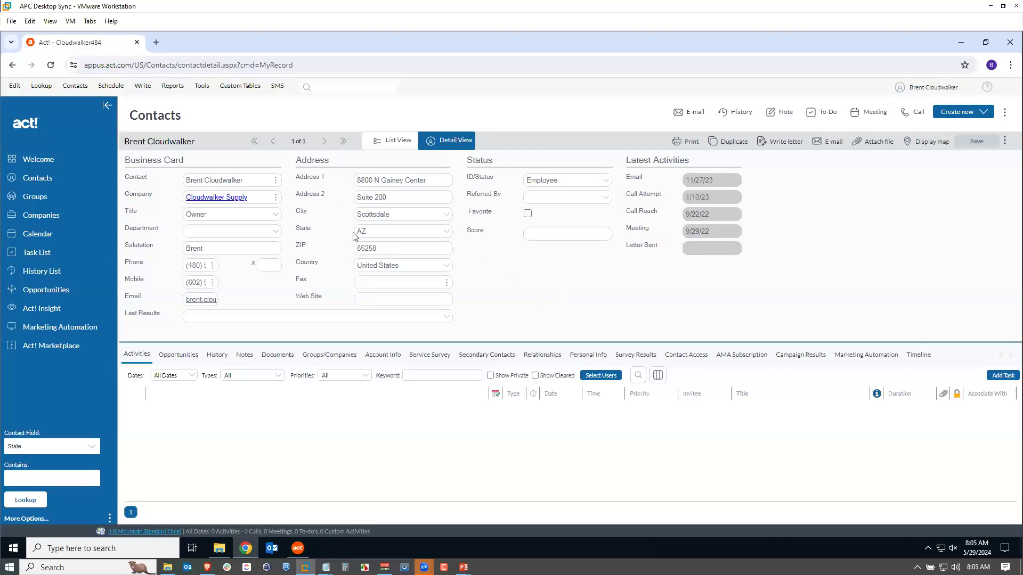
left_click(301, 548)
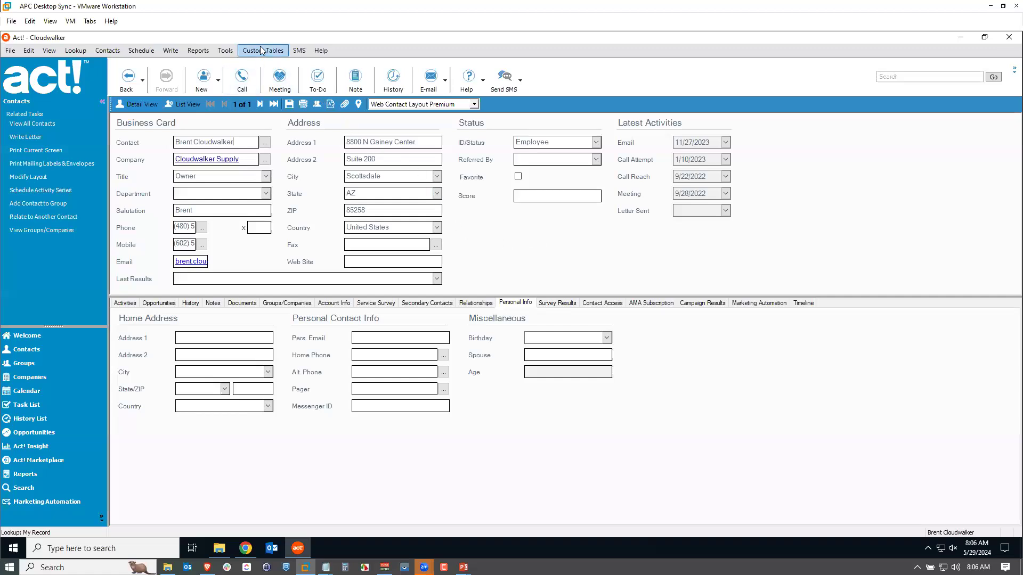
Step: Open the drop-down list management of Define Fields and look through the existing lists
left_click(225, 51)
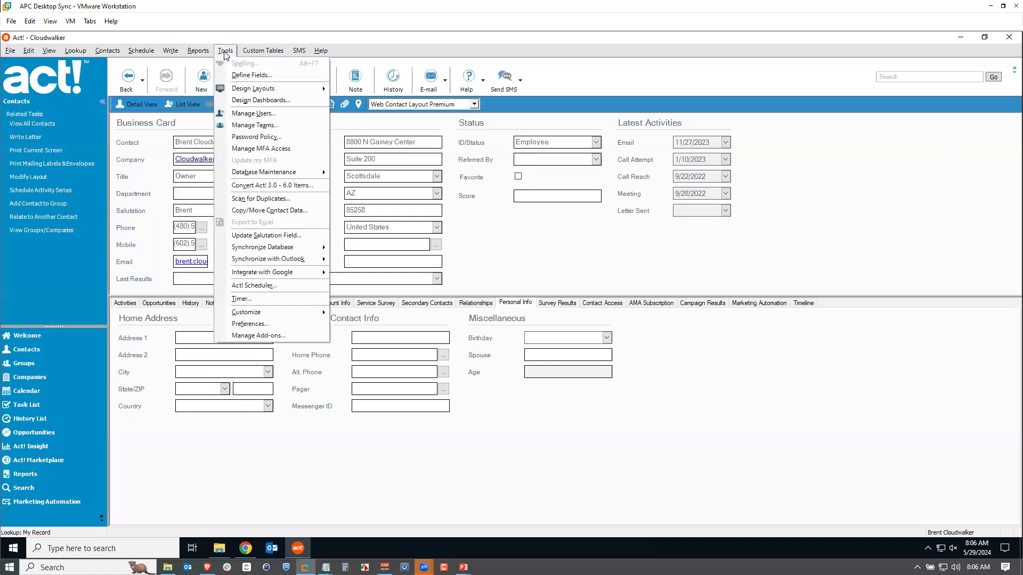
left_click(251, 75)
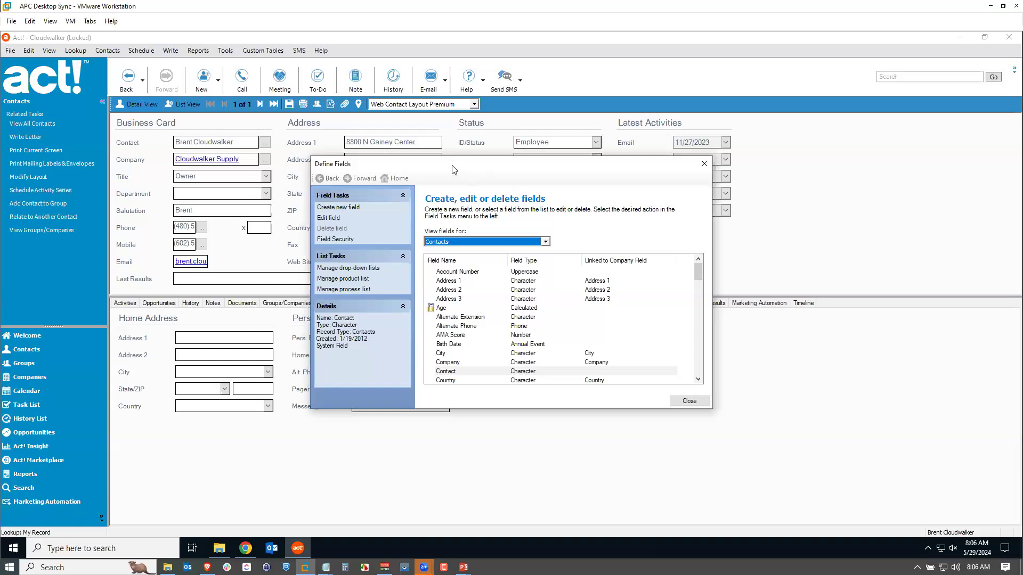
left_click(360, 271)
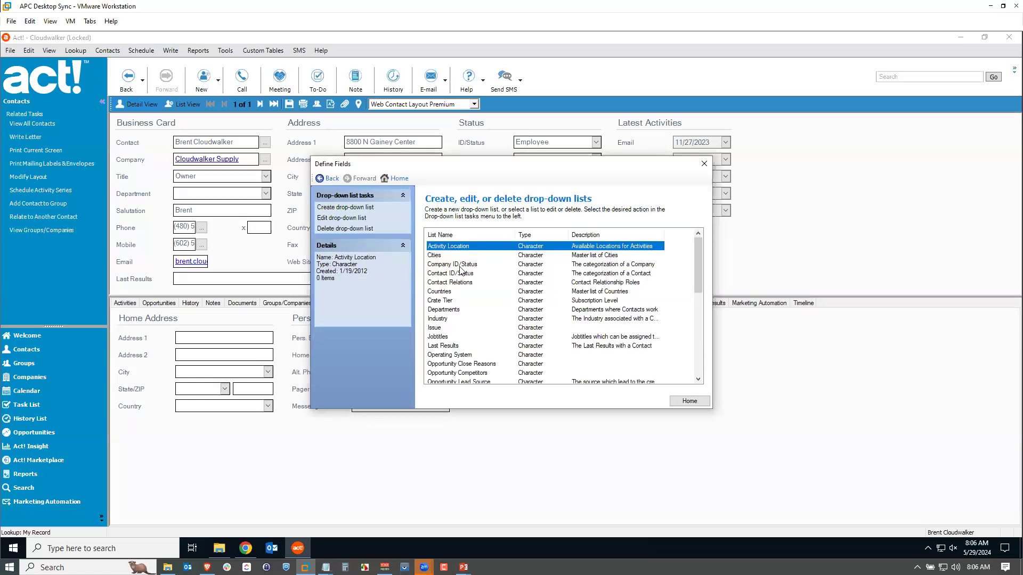
left_click_drag(699, 260, 699, 349)
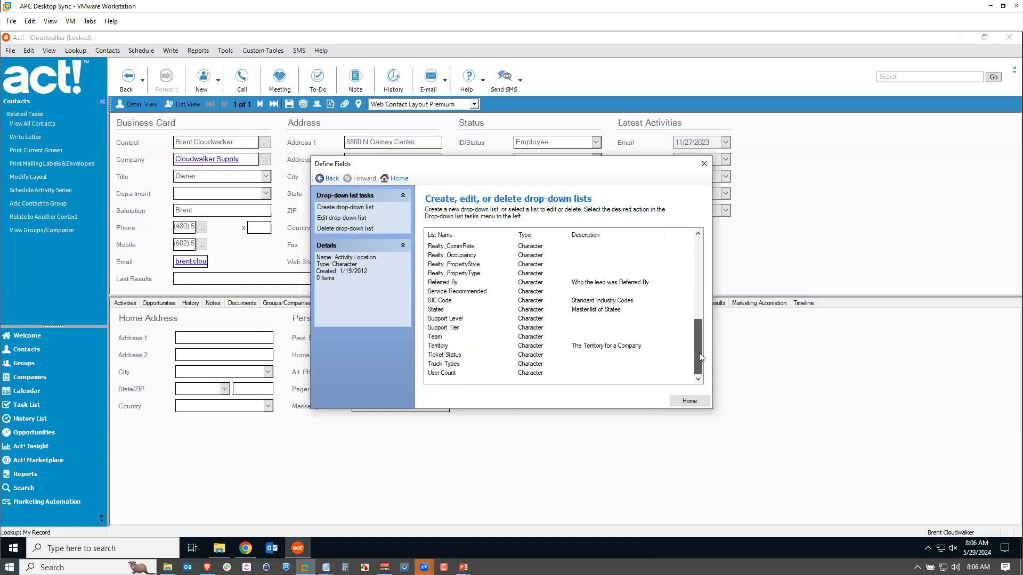
left_click_drag(699, 352, 697, 254)
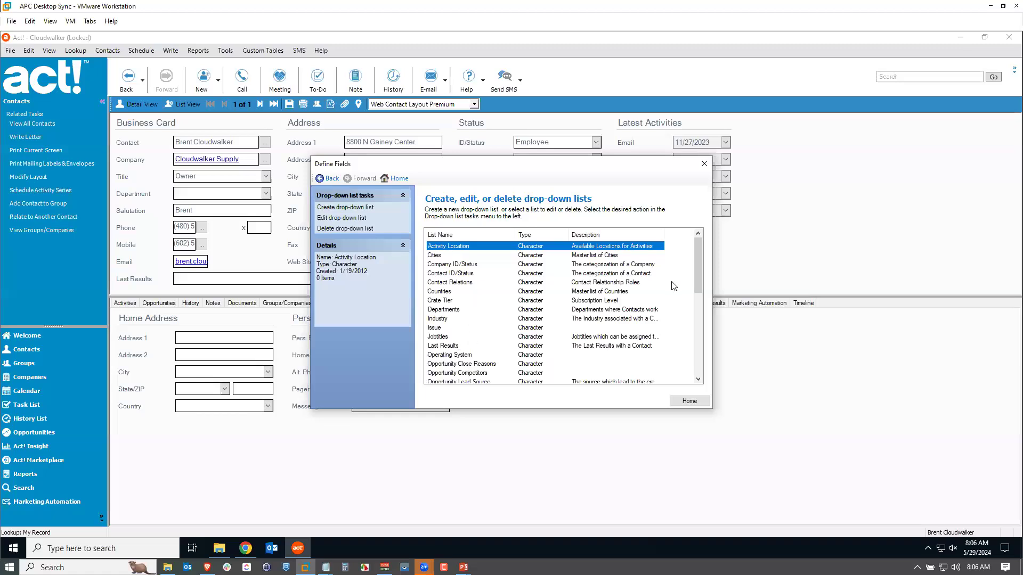
Step: Create a drop-down list named Manufacturers of type Character with the description "Automobile Manufacturers", and proceed to its values
left_click(351, 212)
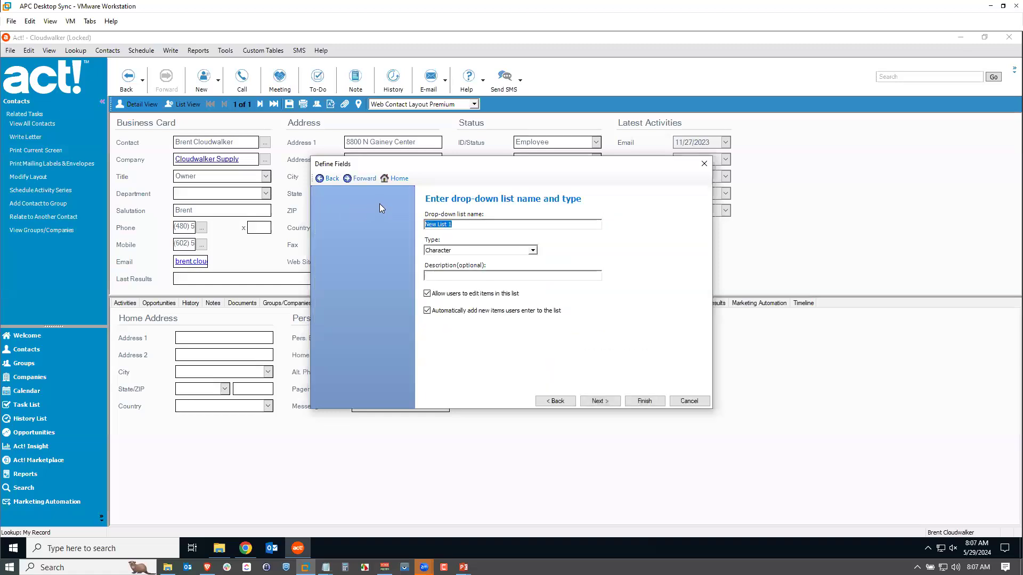
type("Manufacturers")
left_click(532, 251)
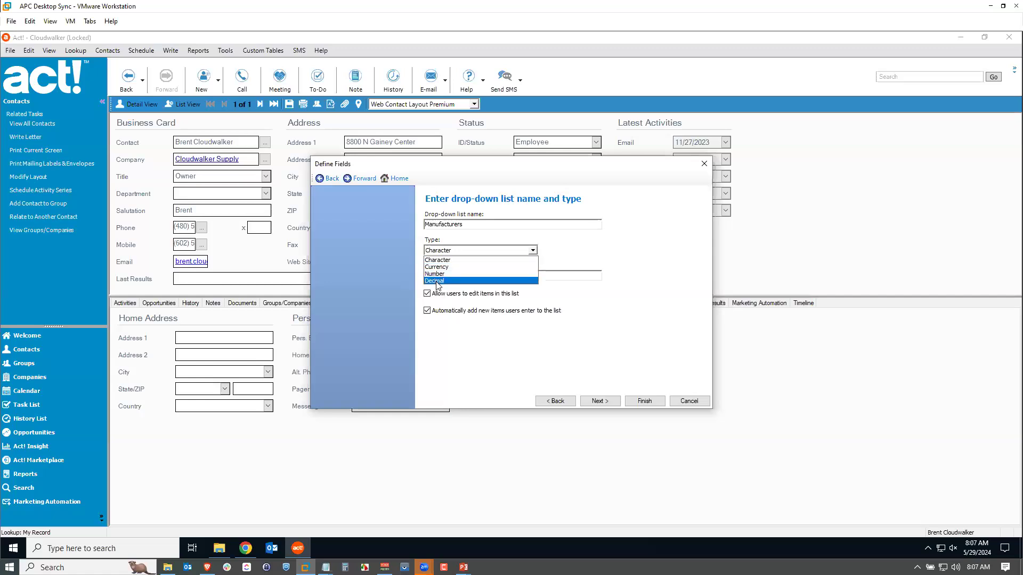
left_click(451, 260)
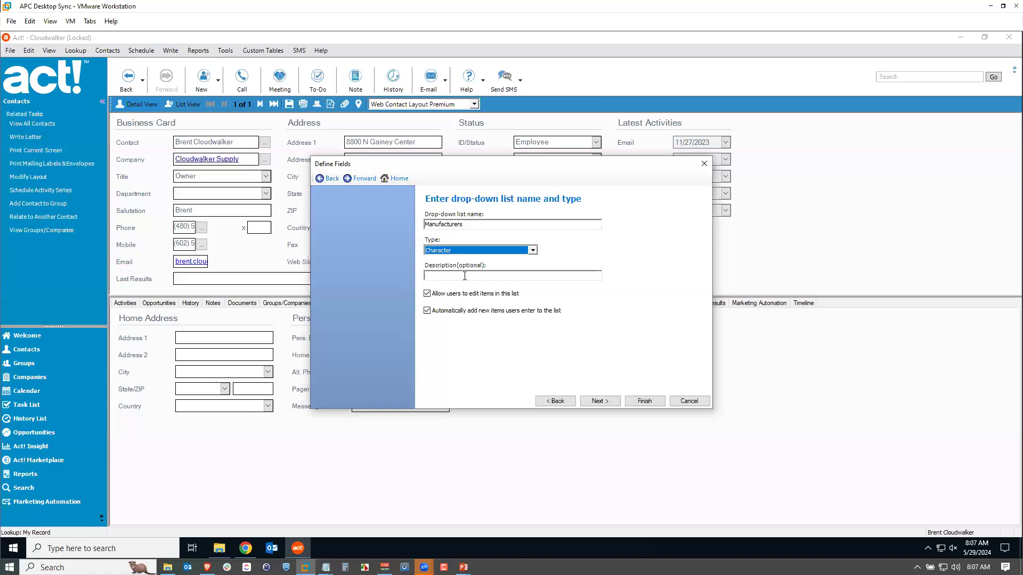
left_click(465, 276)
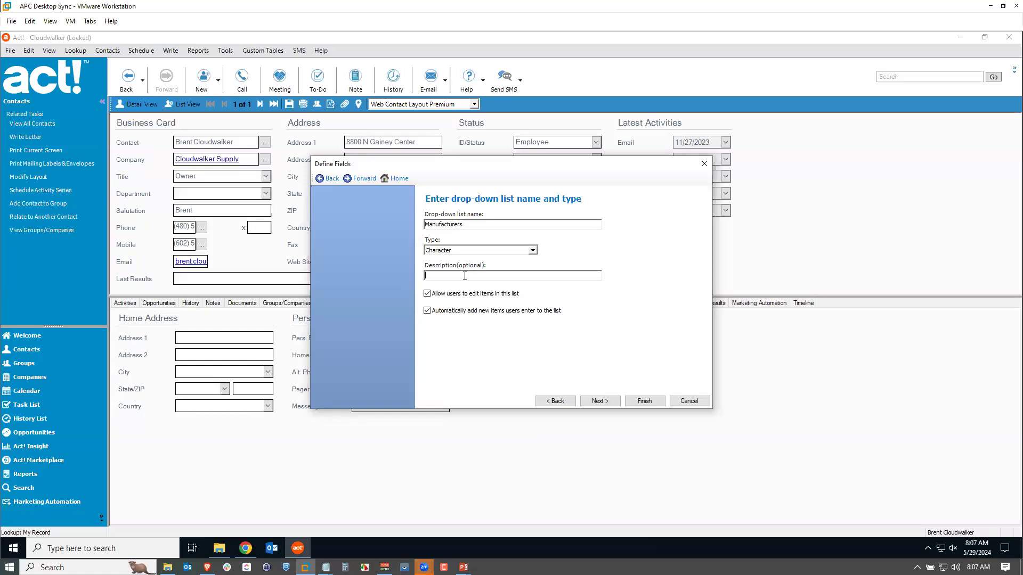
type("Automobile Manufactures")
key("BackSpace")
type("ers")
left_click(598, 401)
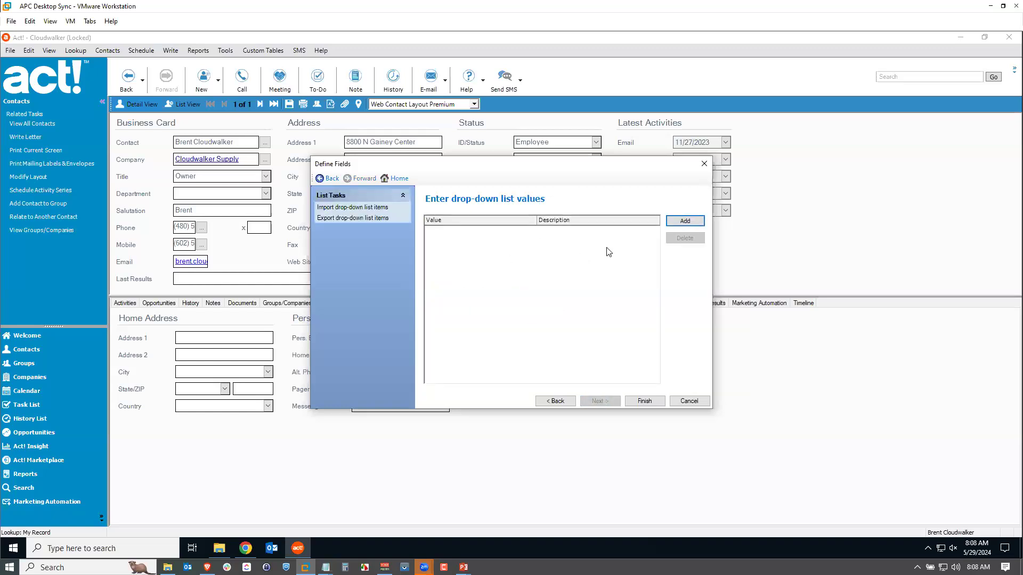
Step: Add the value Ford with the description "Ford Motor Company" to the list, and delete that entry again
left_click(680, 222)
left_click(465, 234)
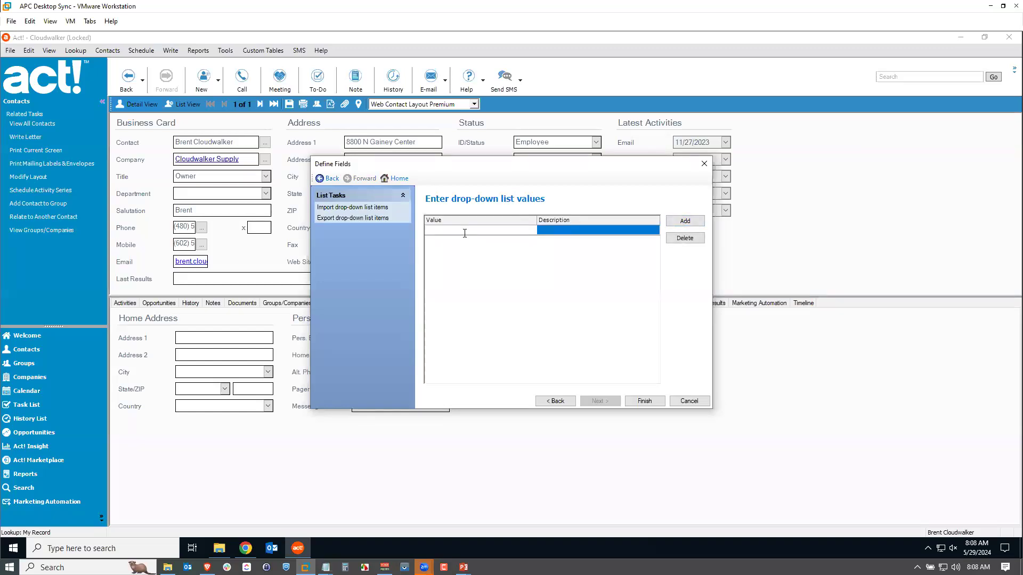
type("Ford")
key("Tab")
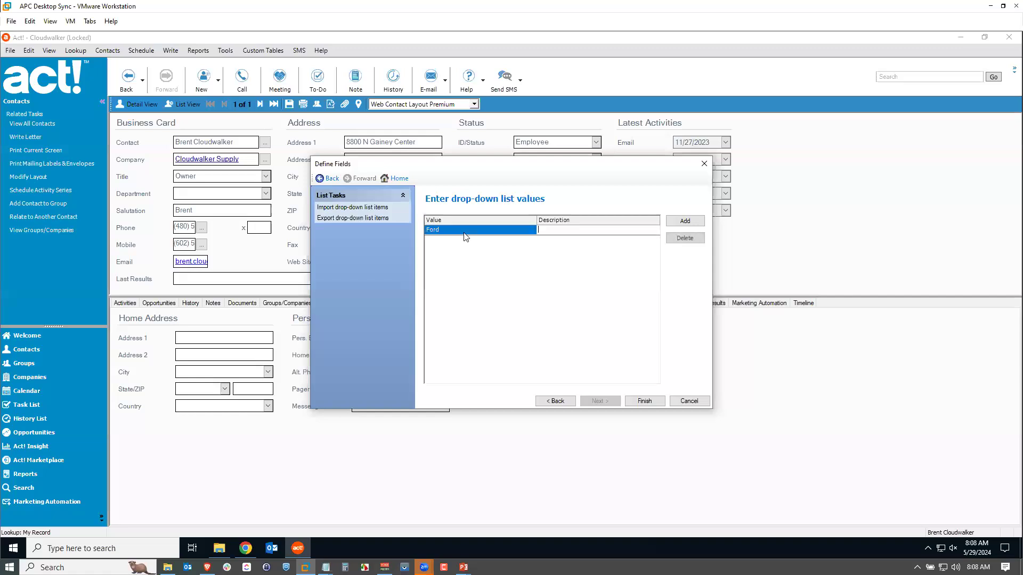
type("Ford Motor Company")
left_click(630, 277)
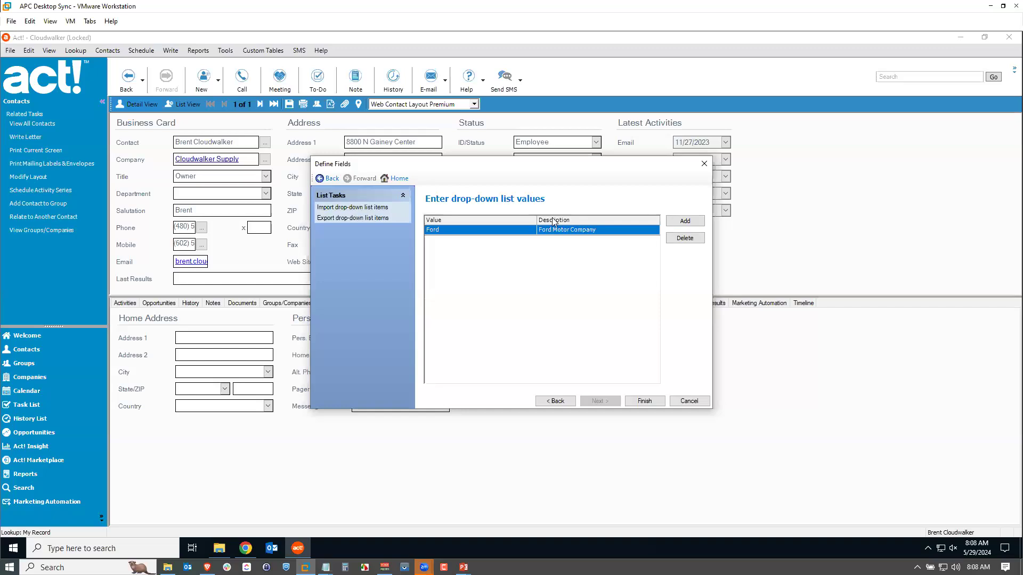
left_click(685, 238)
left_click(546, 329)
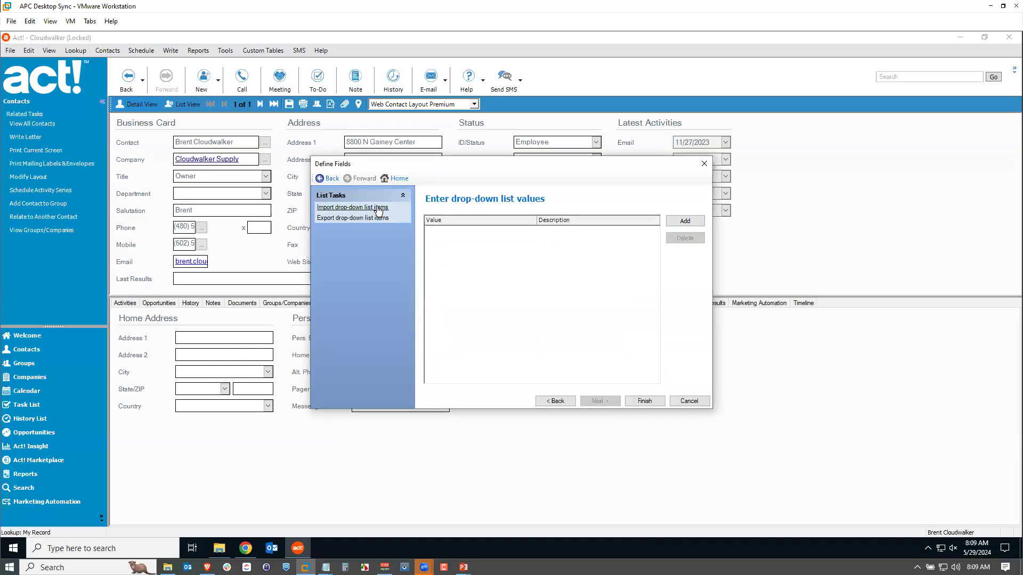
Step: Examine how values and descriptions are laid out in Manufacturer Dropdown List.txt in the Files folder, and return to Define Fields
mouse_move(224, 556)
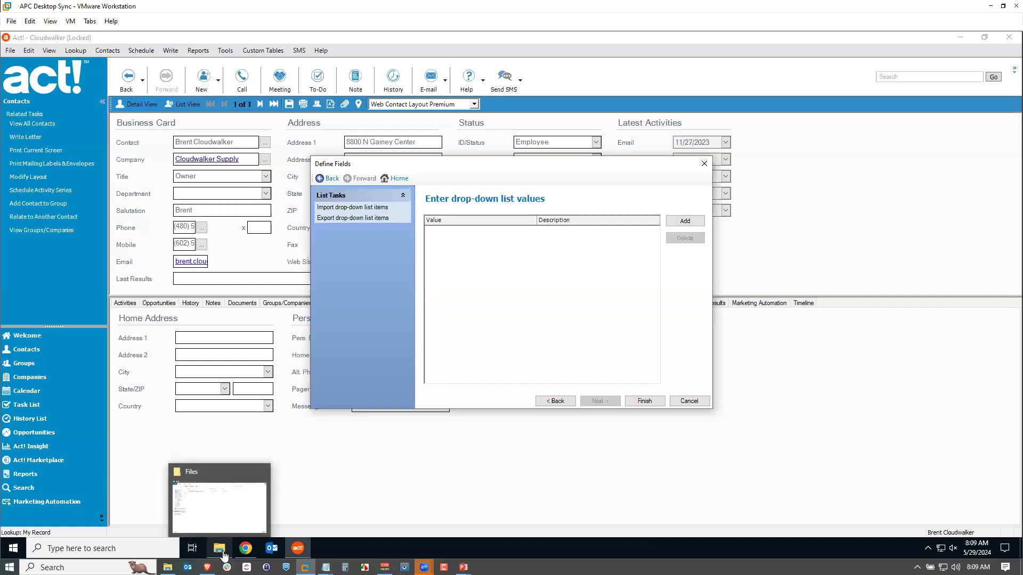
left_click(225, 496)
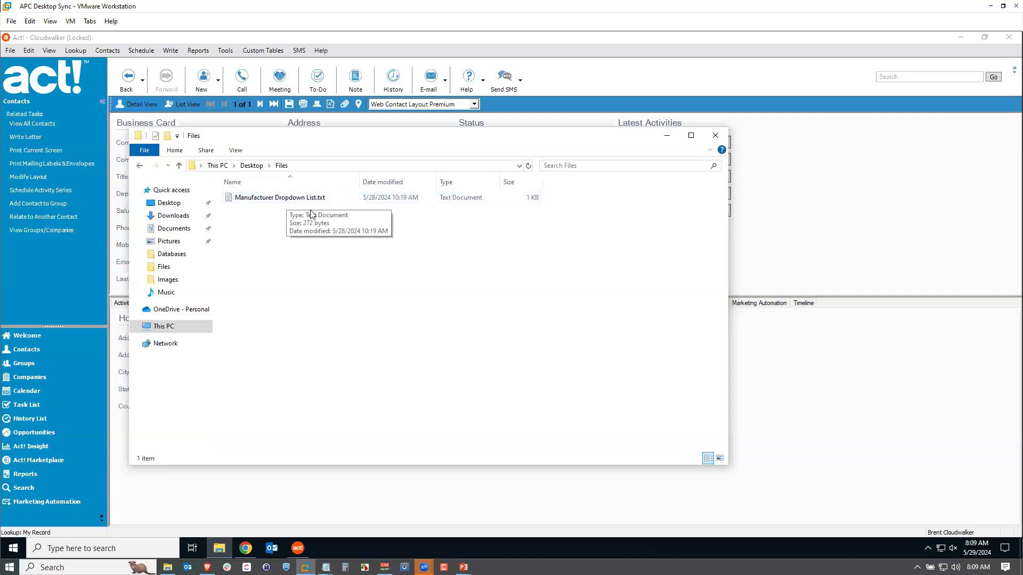
double_click(266, 198)
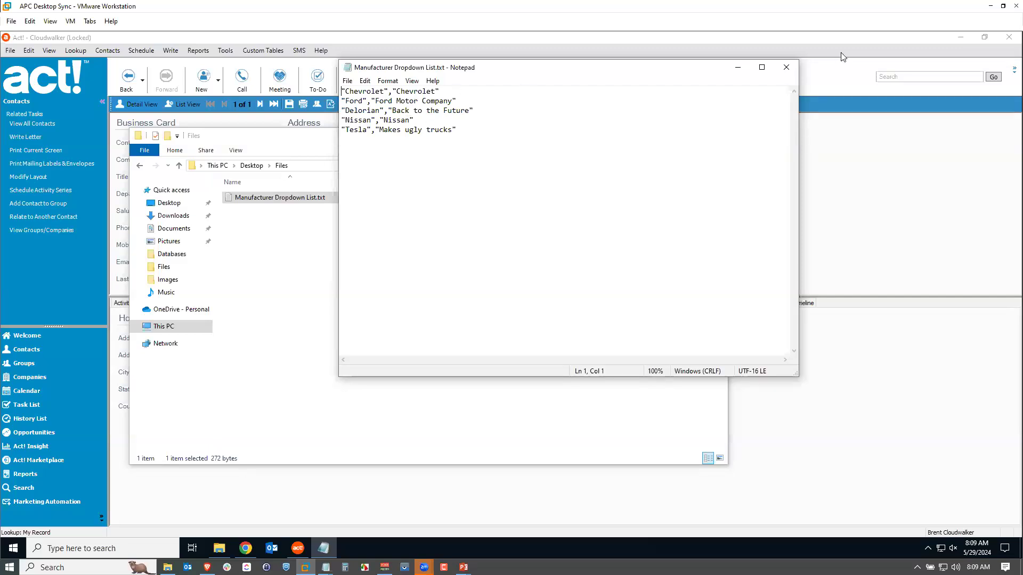
left_click(787, 68)
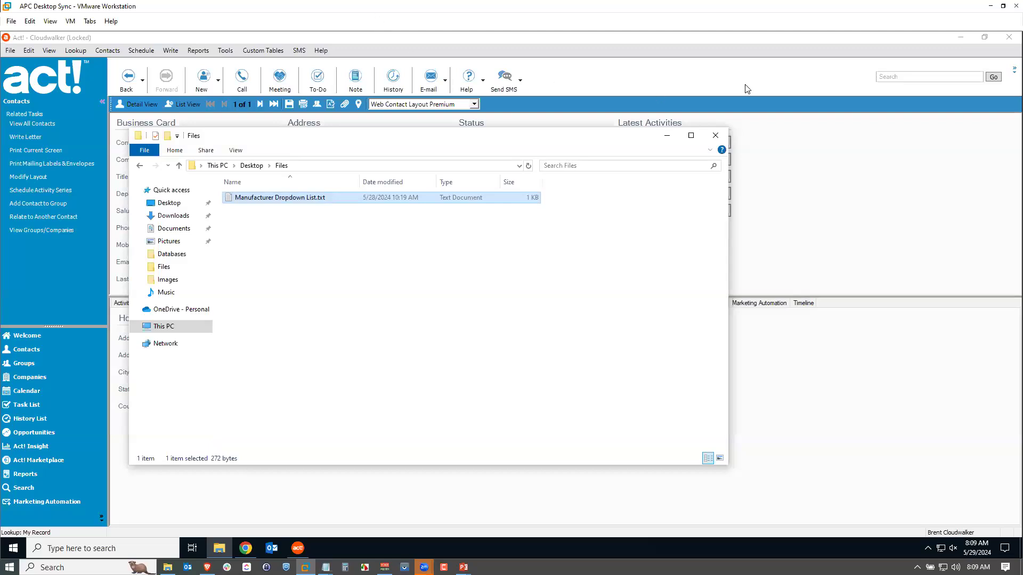
left_click(855, 211)
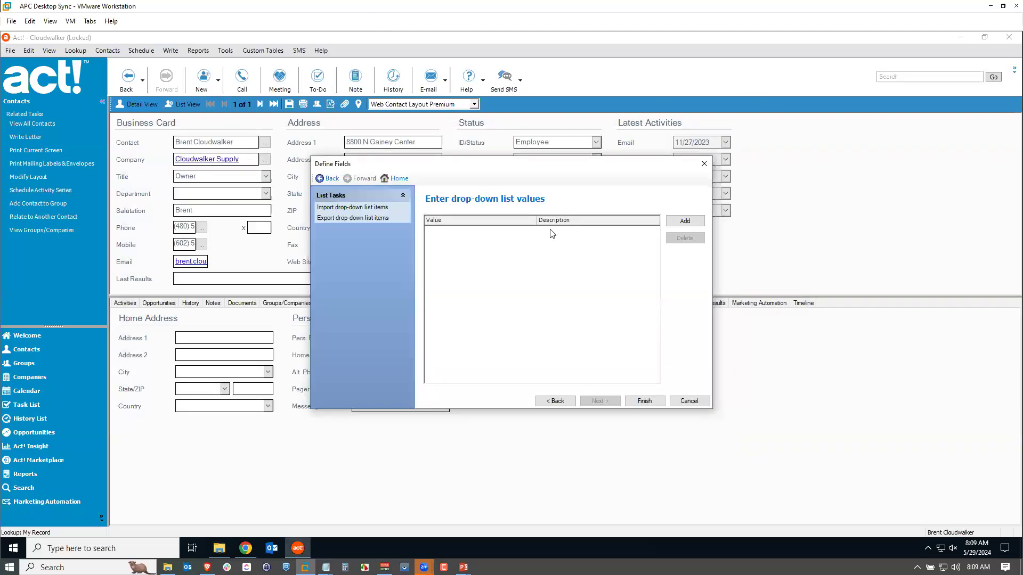
Step: Import the list items from Manufacturer Dropdown List.txt in Desktop > Files with descriptions included, and finish the Manufacturers list
left_click(351, 208)
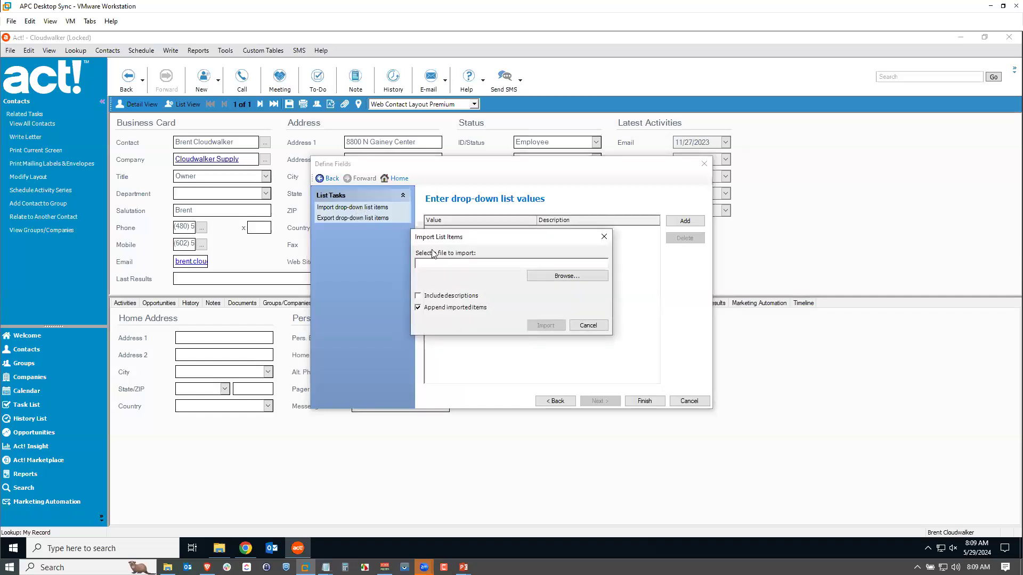
left_click(566, 278)
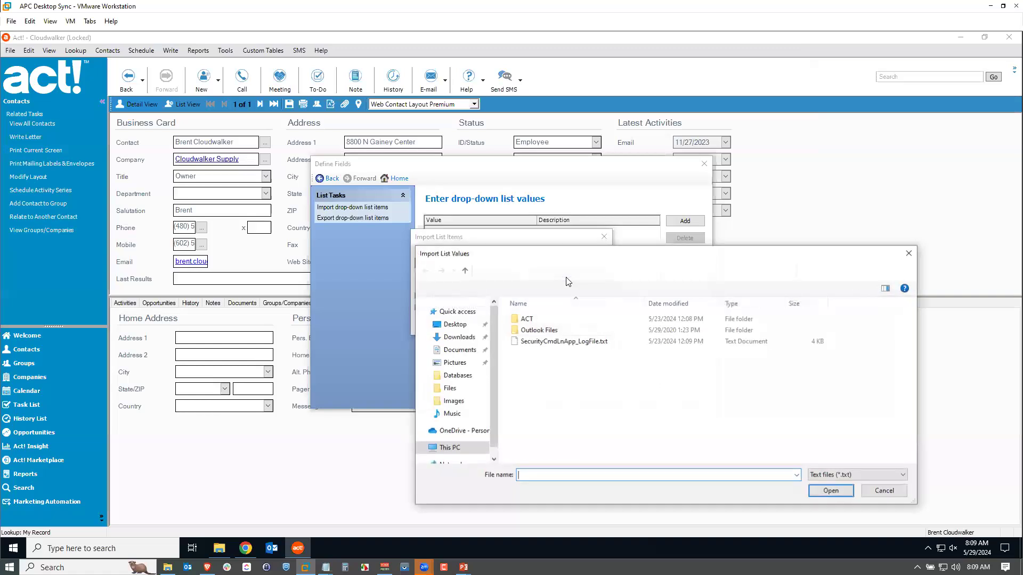
left_click(454, 325)
double_click(533, 342)
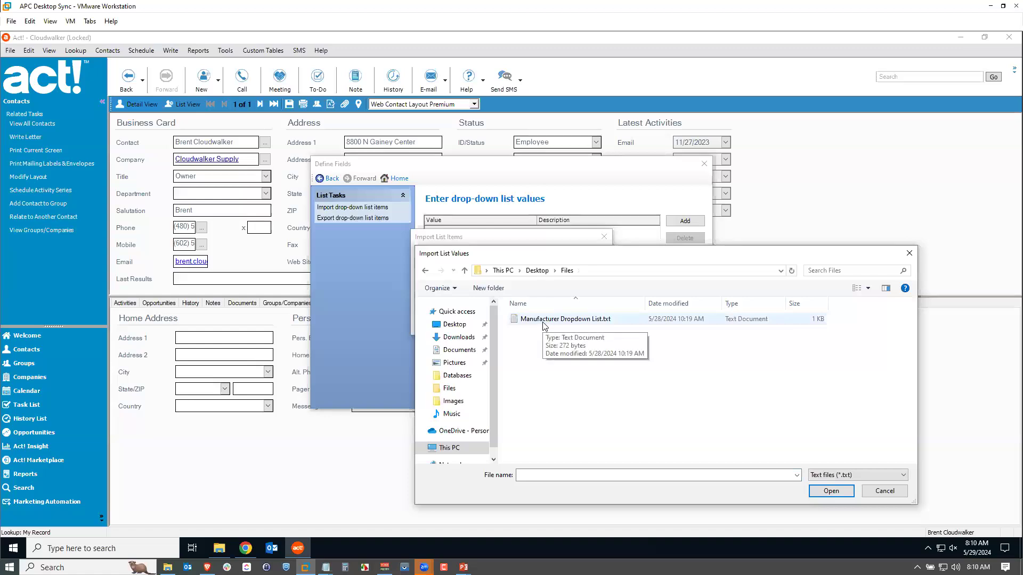
left_click(547, 320)
left_click(828, 491)
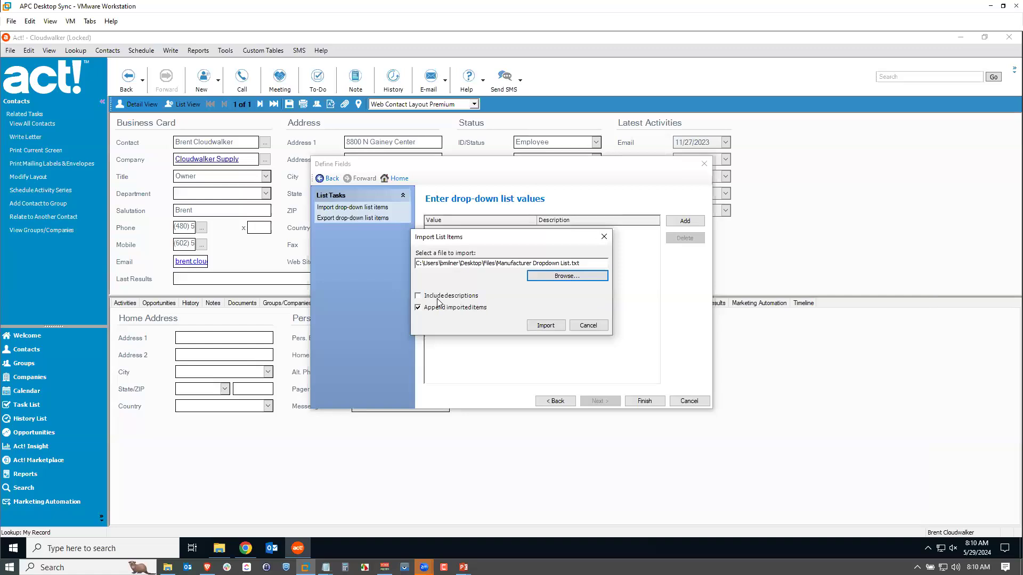
left_click(418, 296)
left_click(545, 325)
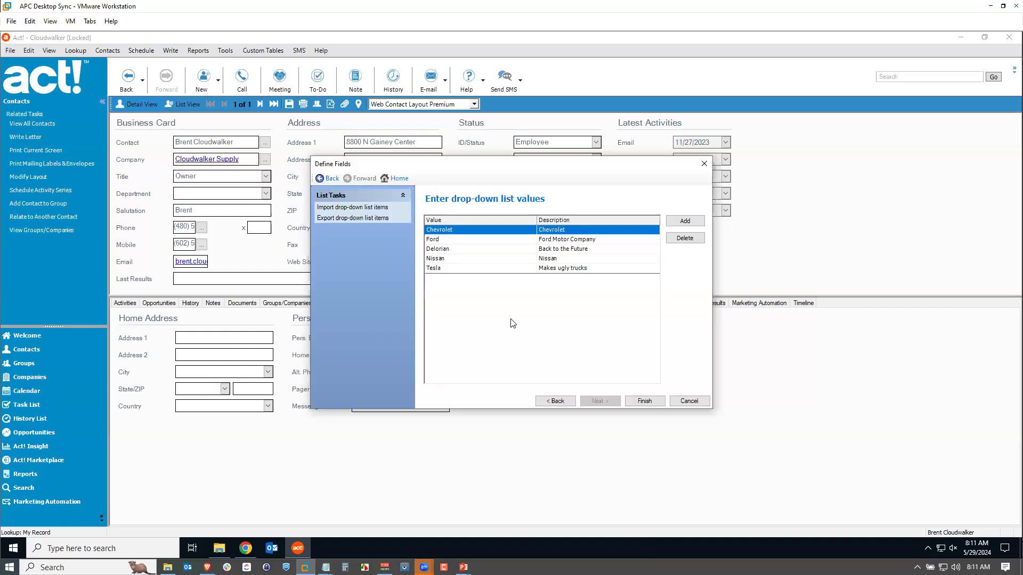
left_click(652, 399)
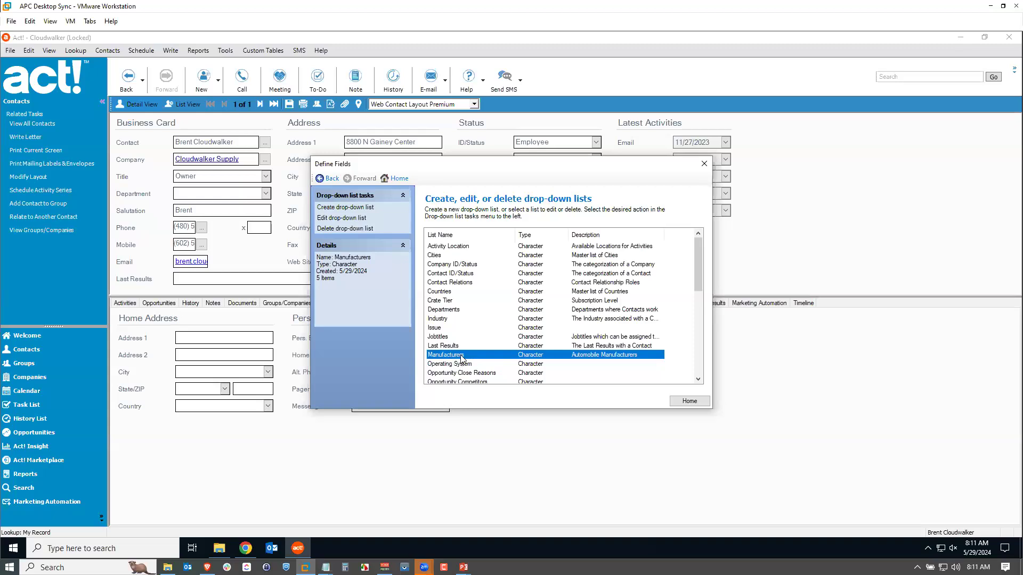
Step: Create a Contacts field named Manufacturer with the Character data type that uses the Manufacturers drop-down list
left_click(688, 401)
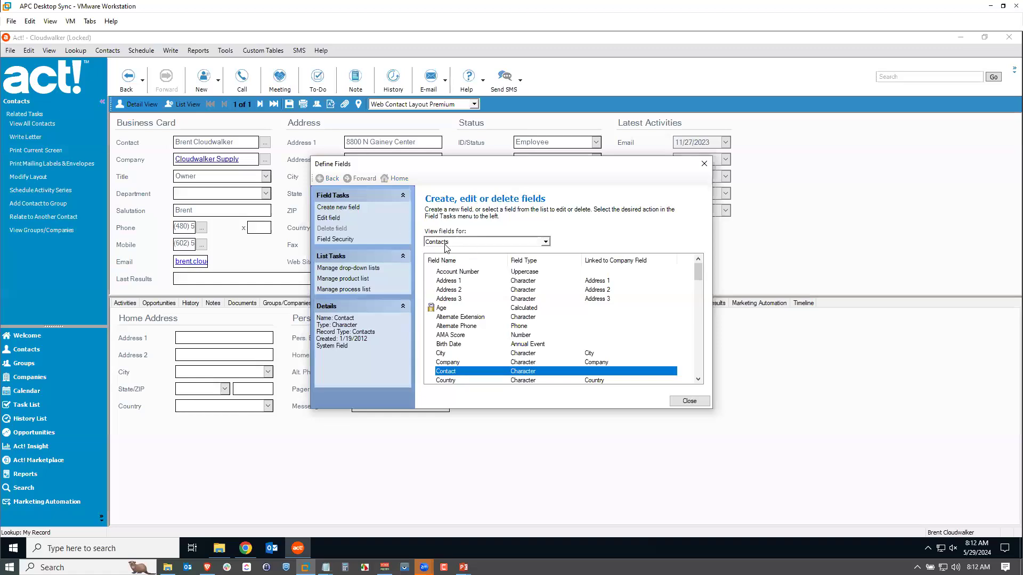
left_click(334, 208)
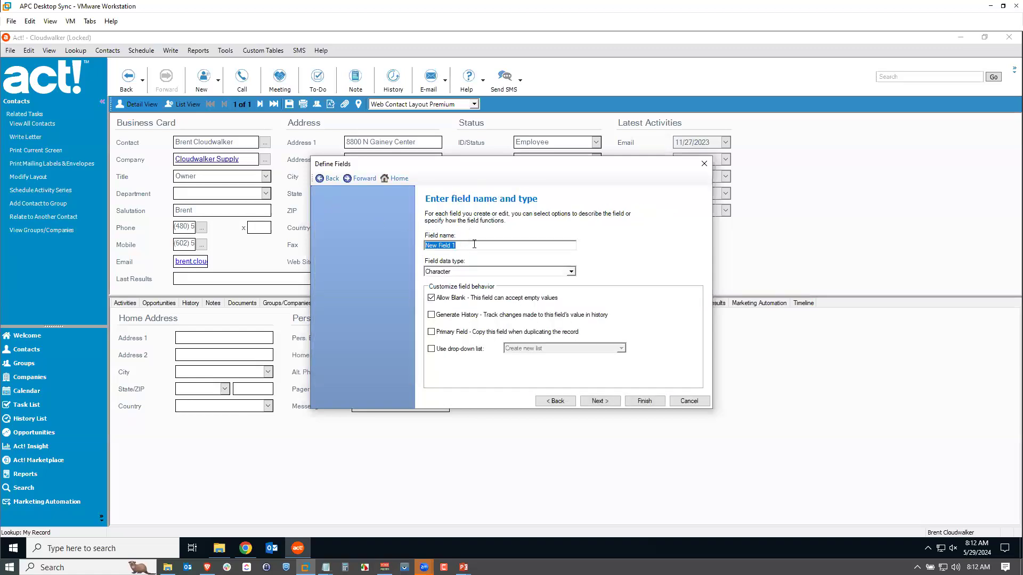
type("Manufacturer")
left_click(431, 349)
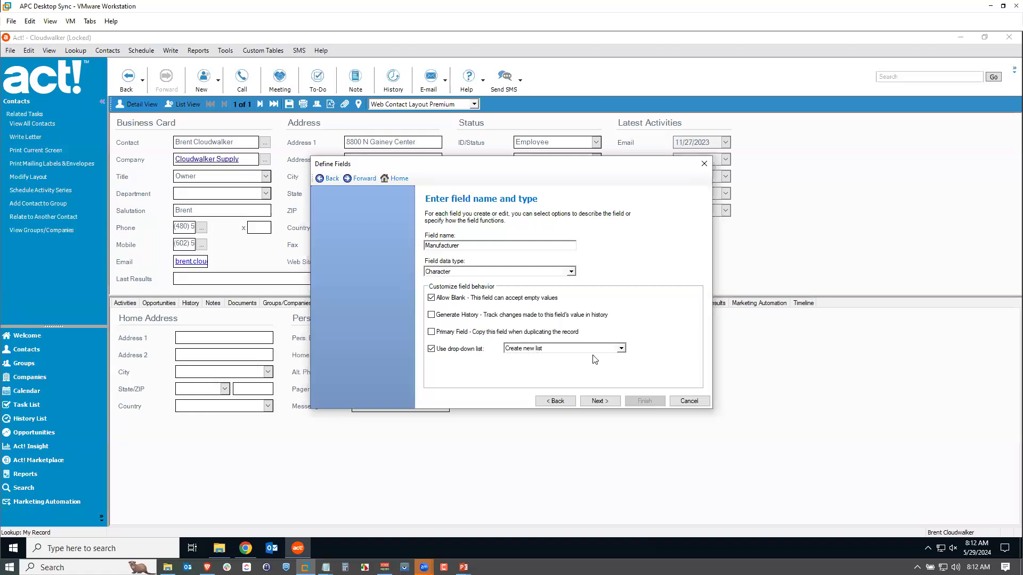
left_click(621, 349)
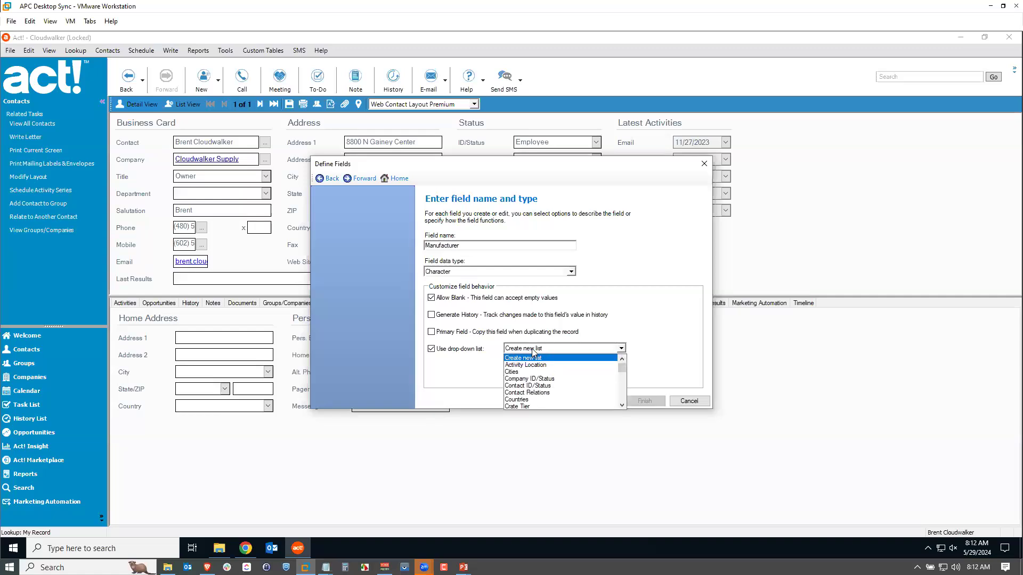
left_click_drag(622, 365, 625, 373)
scroll(622, 370, "down", 2)
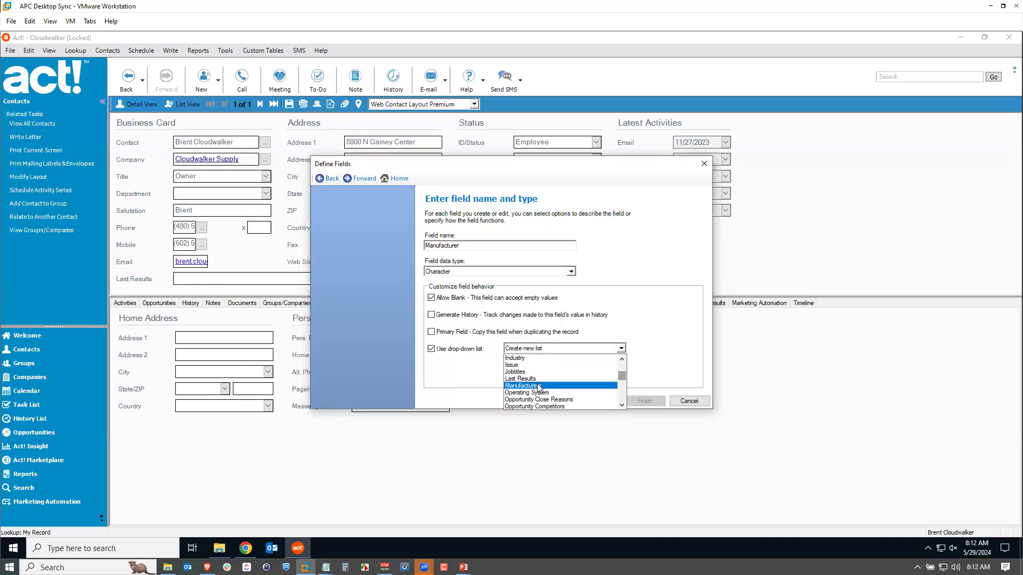
left_click(538, 385)
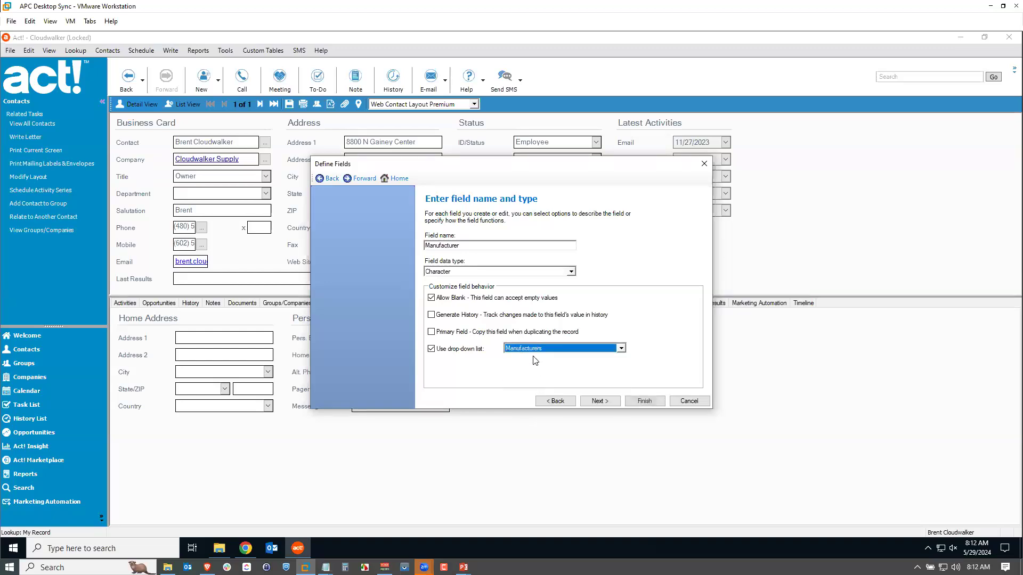
left_click(599, 401)
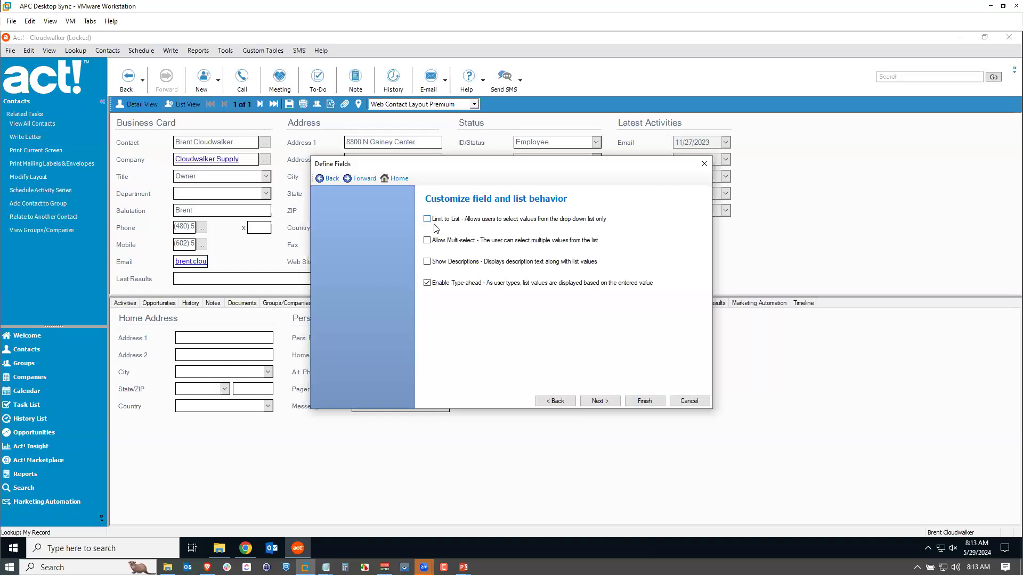
Step: Enable Allow Multi-select and Show Descriptions for the Manufacturer field, and proceed to its field behavior settings
left_click(427, 241)
left_click(427, 264)
left_click(599, 400)
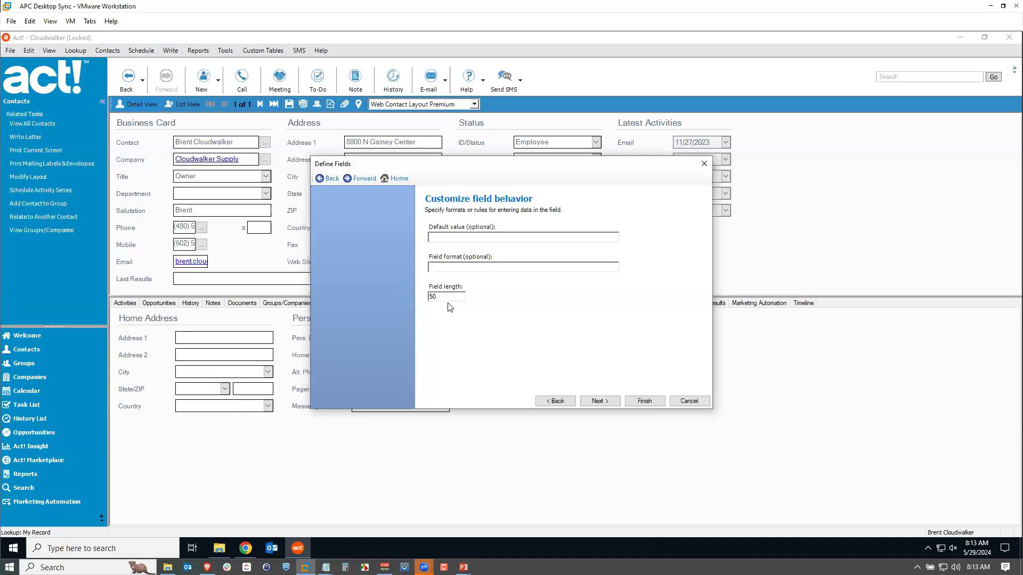
Step: Finish the Manufacturer field with the default behavior settings and no triggers, and close Define Fields
left_click(599, 400)
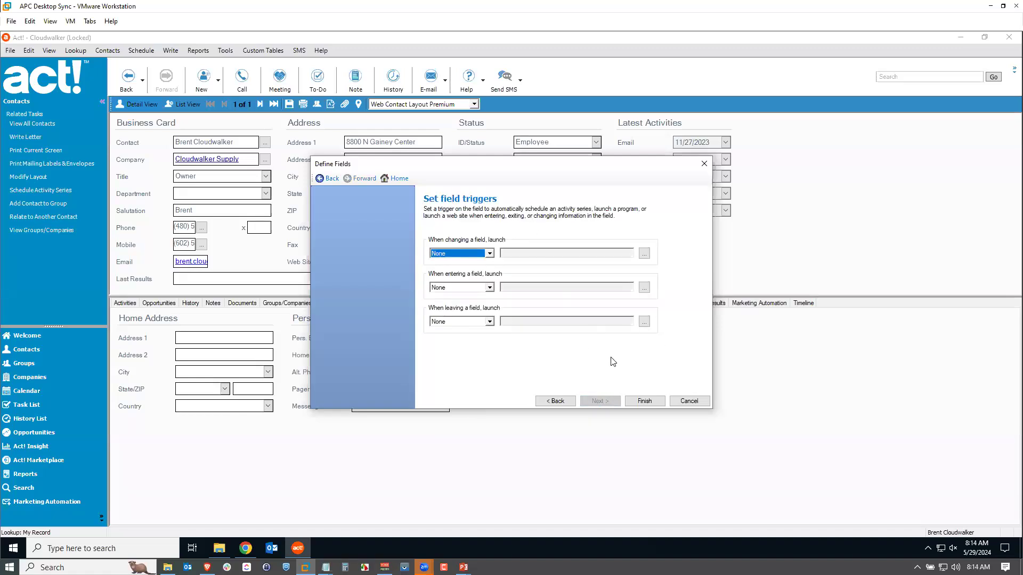
left_click(646, 401)
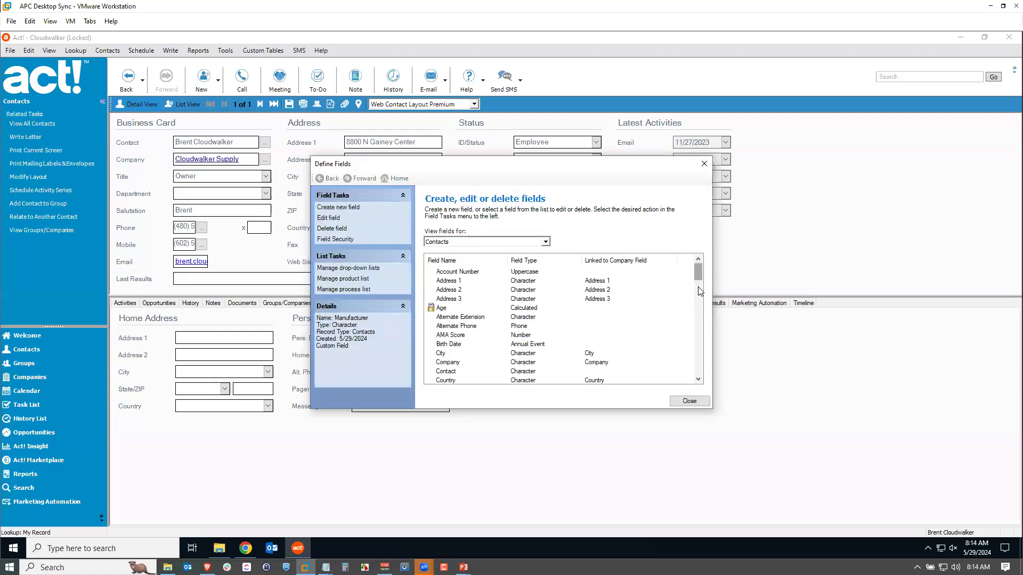
left_click_drag(696, 272, 696, 312)
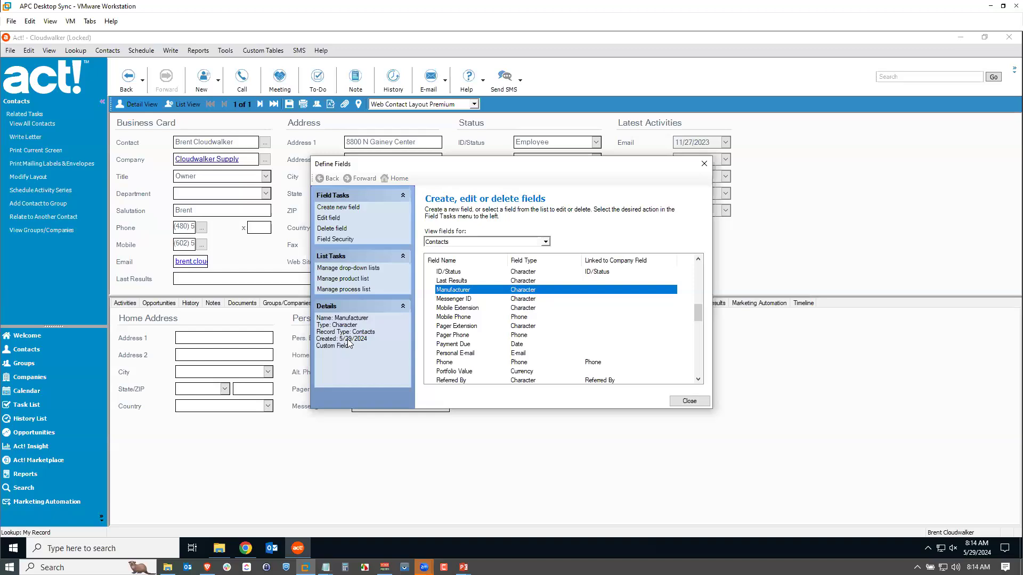
left_click(691, 402)
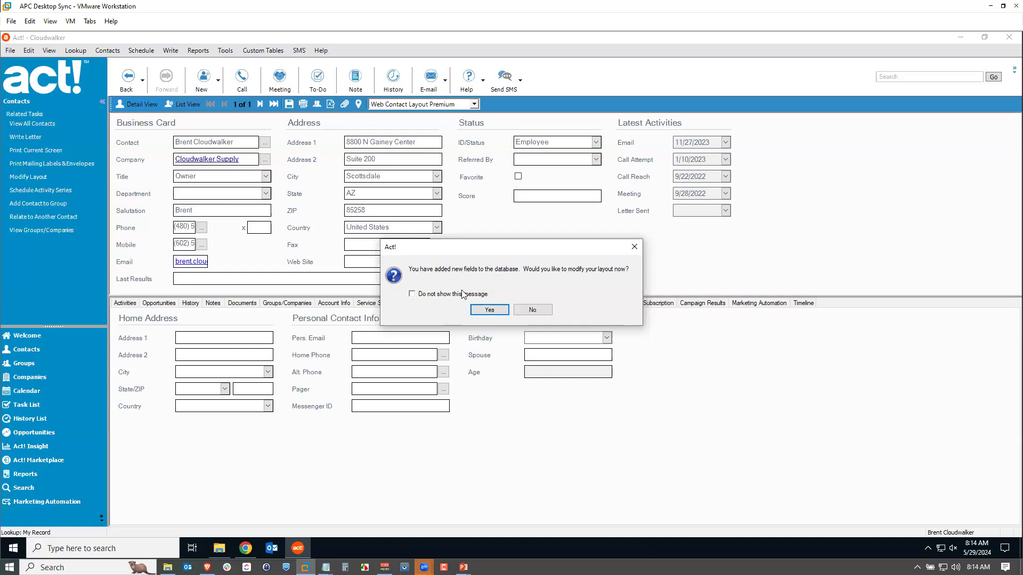
Step: Open Web Contact Layout Premium for modification and add the Manufacturer field with its label below Score
left_click(488, 311)
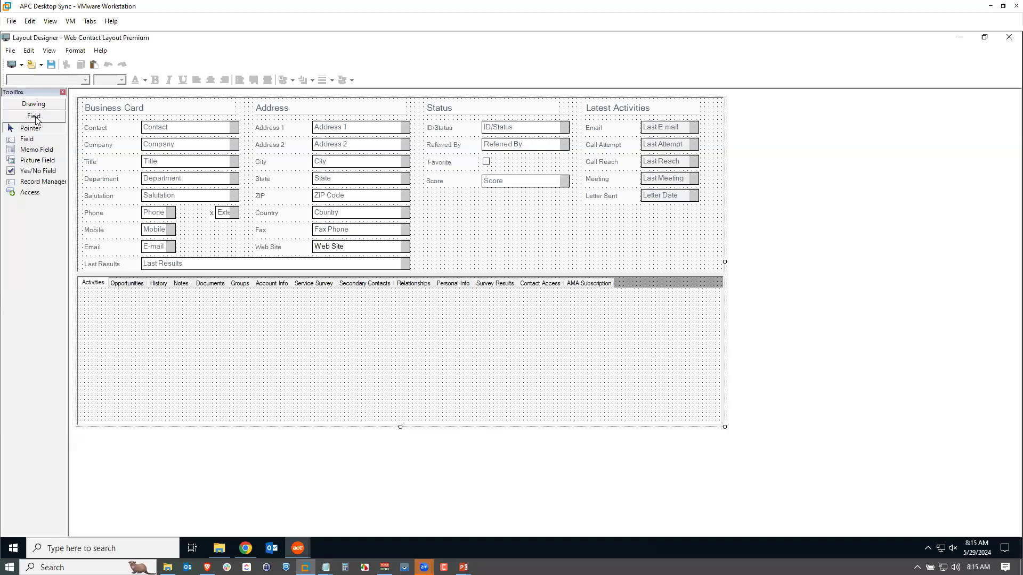
left_click(32, 139)
left_click_drag(483, 202, 571, 216)
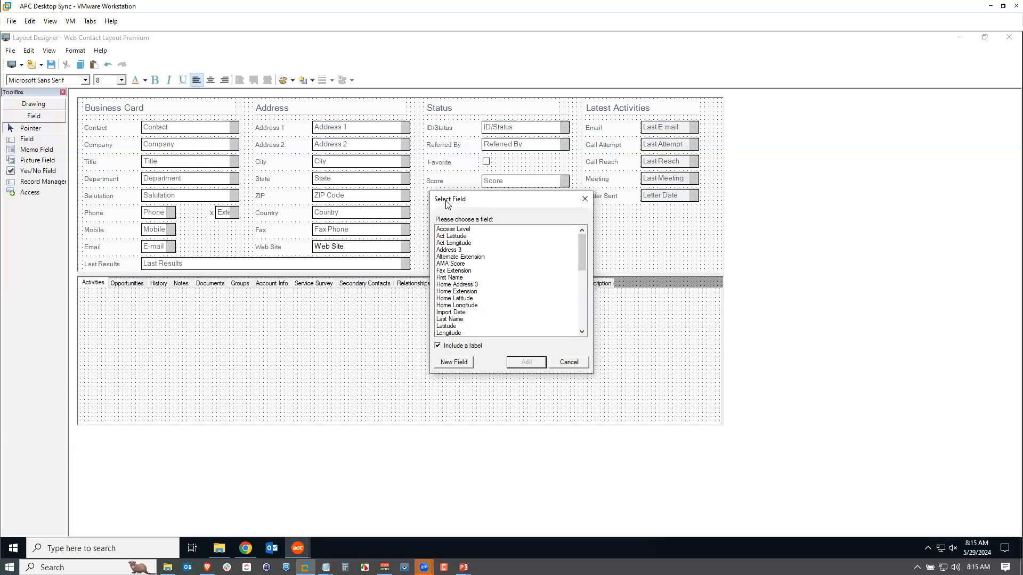
left_click_drag(582, 253, 581, 271)
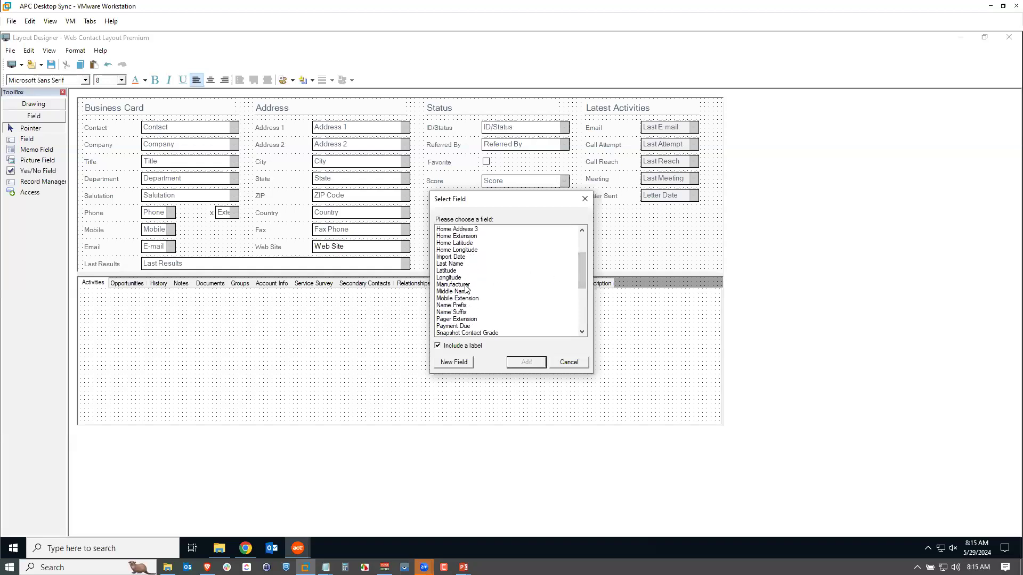
left_click(465, 284)
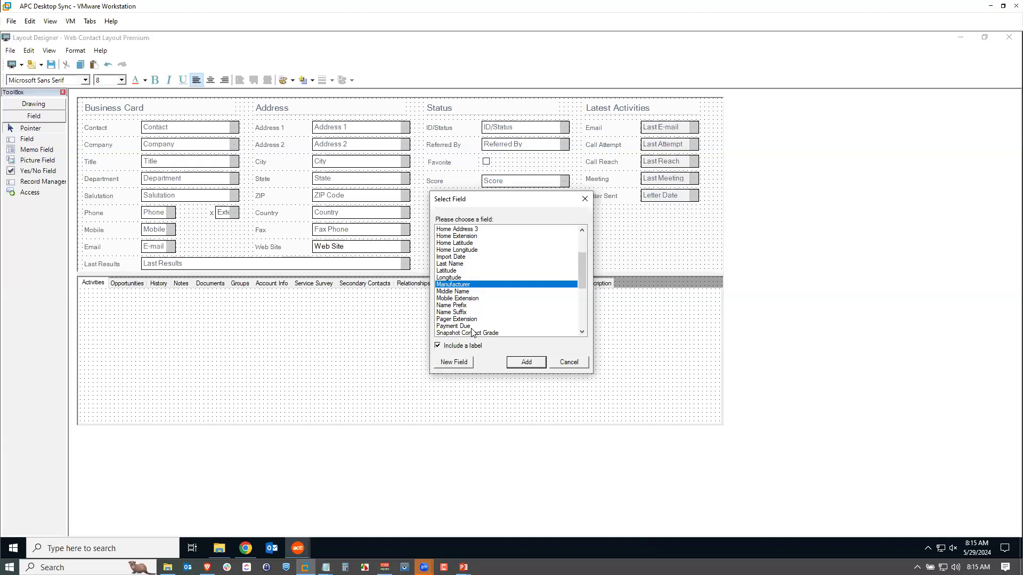
left_click(528, 362)
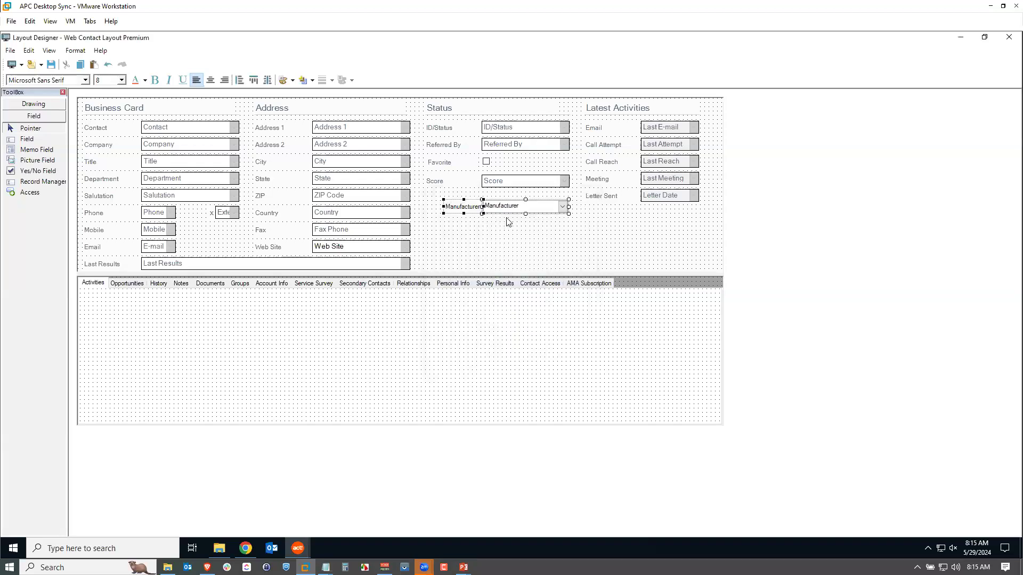
left_click(510, 227)
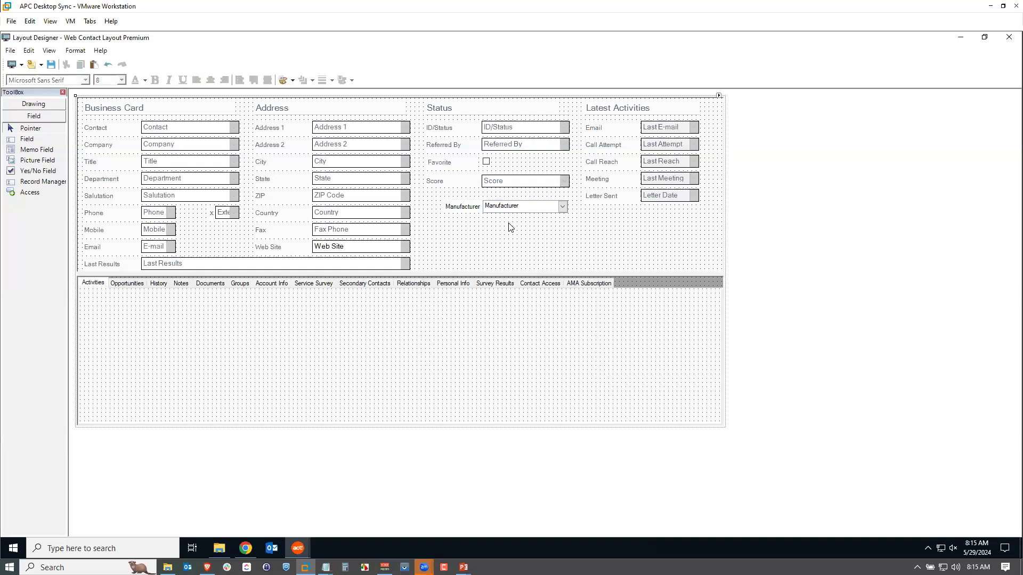
Step: Align the Manufacturer field and its label with the Status fields above, save the layout, and exit Layout Designer
left_click_drag(471, 209, 503, 207)
left_click(525, 247)
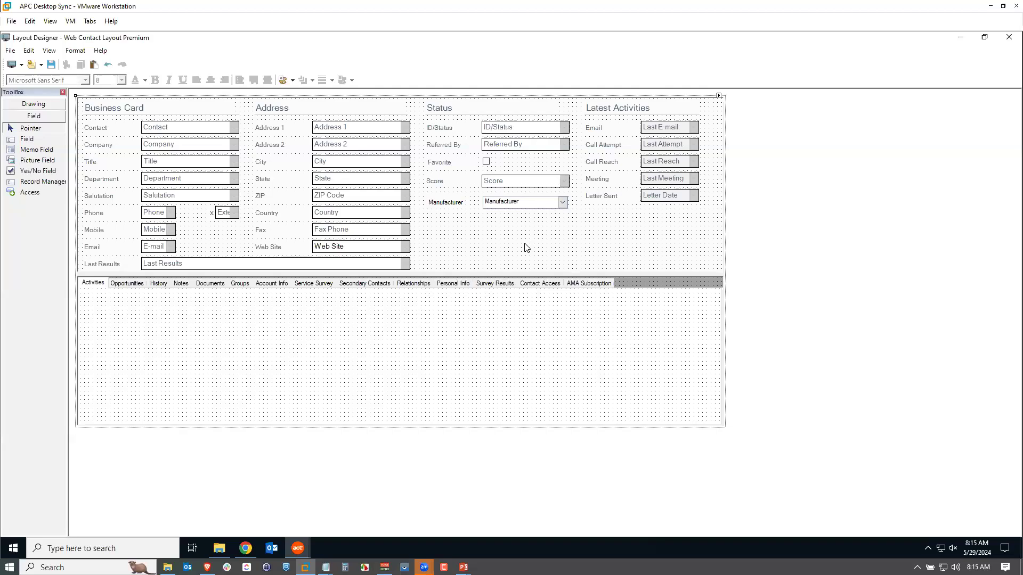
left_click(51, 64)
left_click(10, 51)
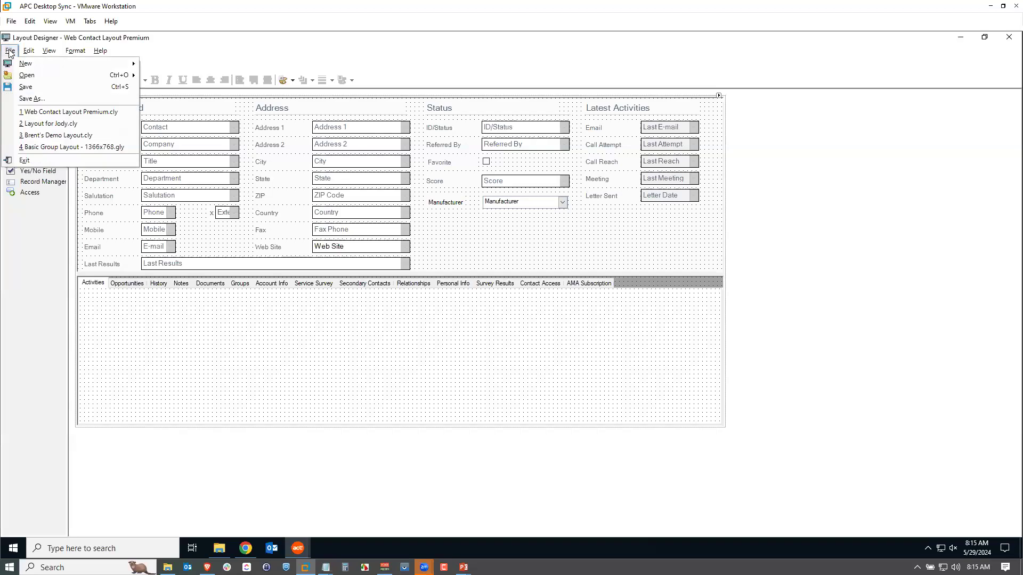
left_click(31, 160)
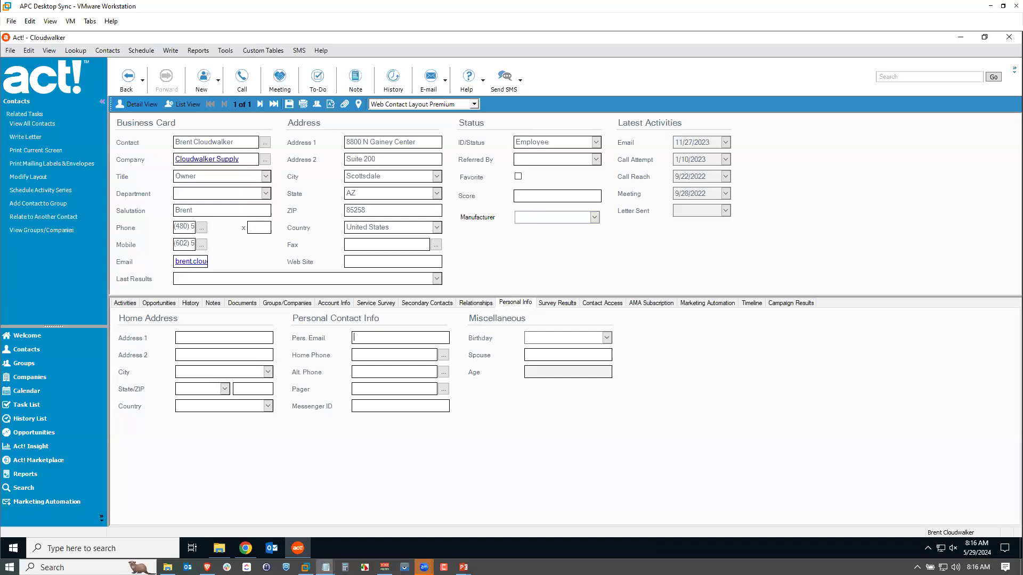
Step: View the Manufacturer drop-down values, try entering Ch in the field, and clear the entry
left_click(594, 219)
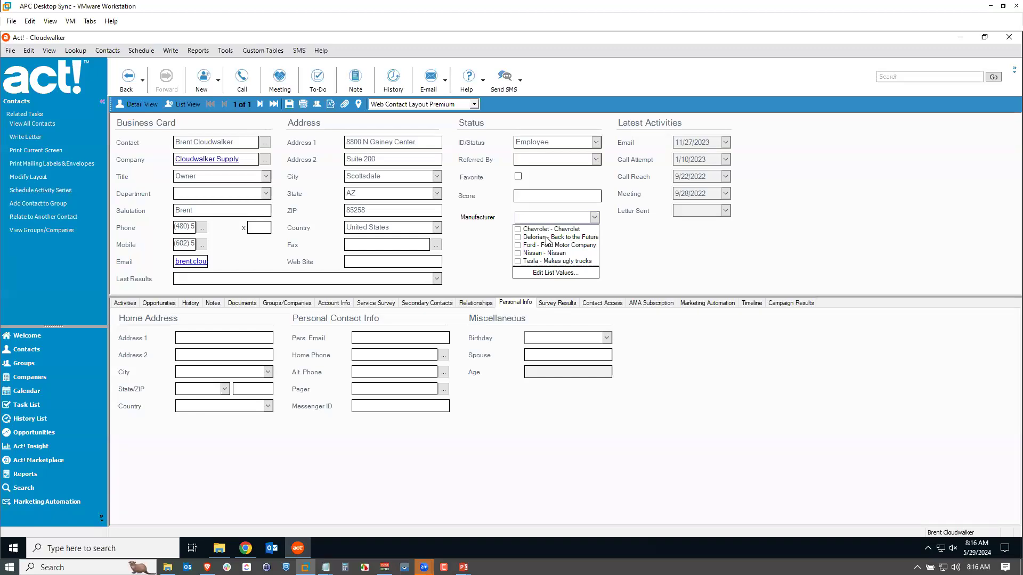
left_click(492, 245)
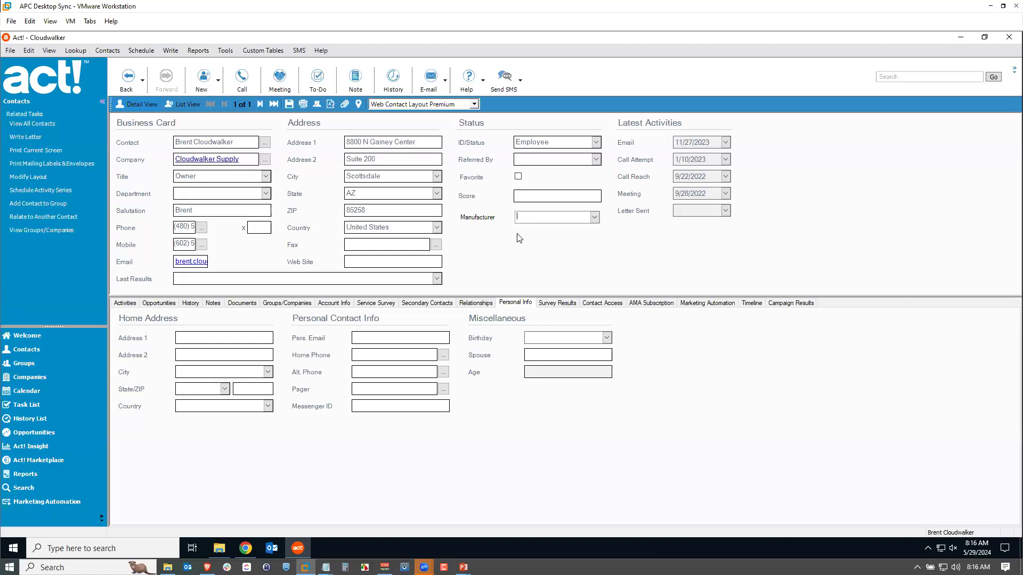
left_click(543, 219)
type("Ch")
left_click(547, 216)
key("BackSpace")
key("BackSpace")
key("BackSpace")
key("BackSpace")
key("BackSpace")
key("BackSpace")
key("BackSpace")
key("BackSpace")
Step: Select both Delorian and Ford from the list in the contact's Manufacturer field
left_click(594, 217)
left_click(518, 238)
left_click(518, 246)
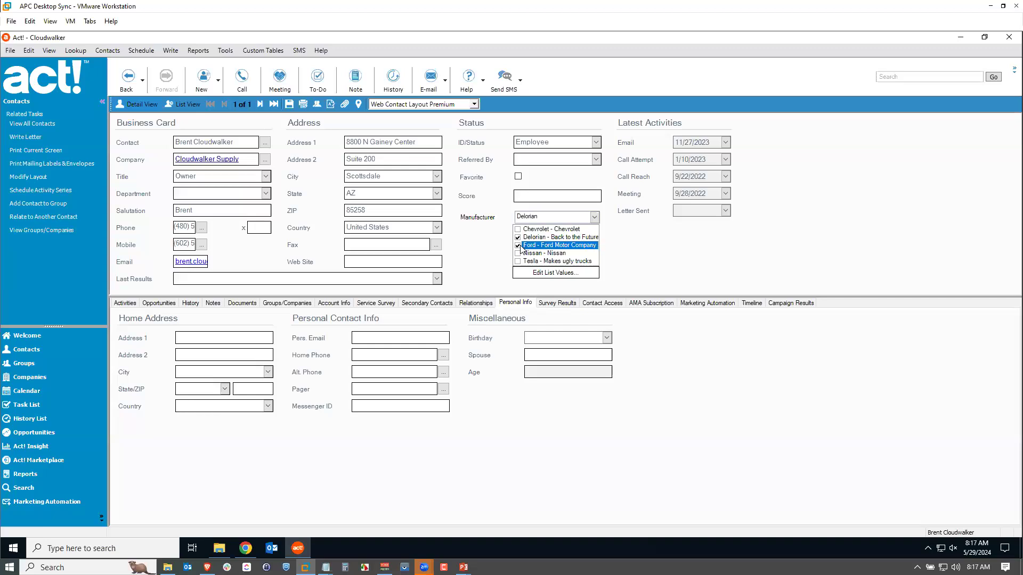
left_click(637, 255)
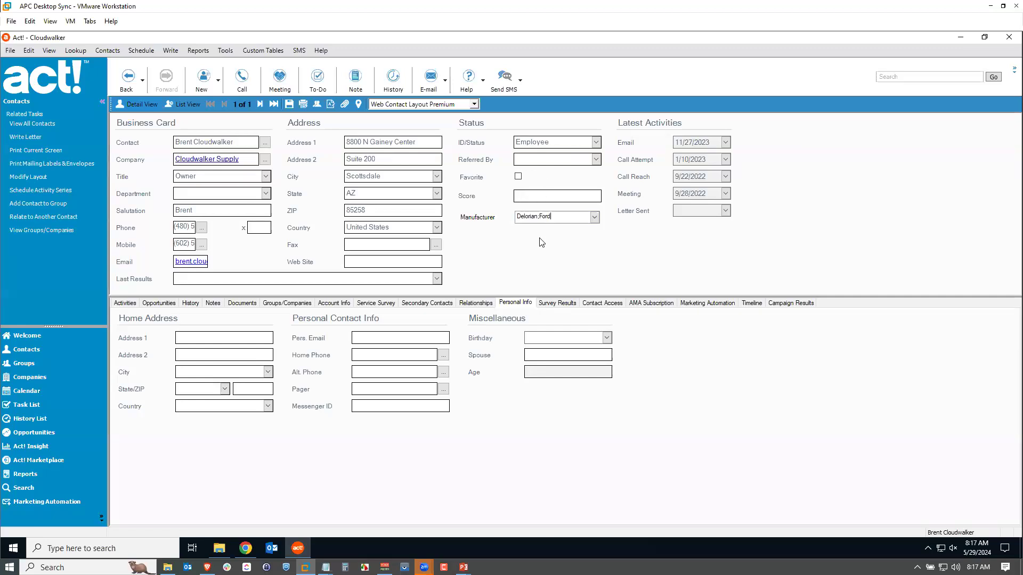
Step: Replace the contact's Manufacturer entry with the new value Edsel
left_click_drag(566, 216, 477, 210)
key("Delete")
type("Edsel")
Step: Add Yugo to the Manufacturer drop-down list values from the contact record and check the updated list
left_click(594, 219)
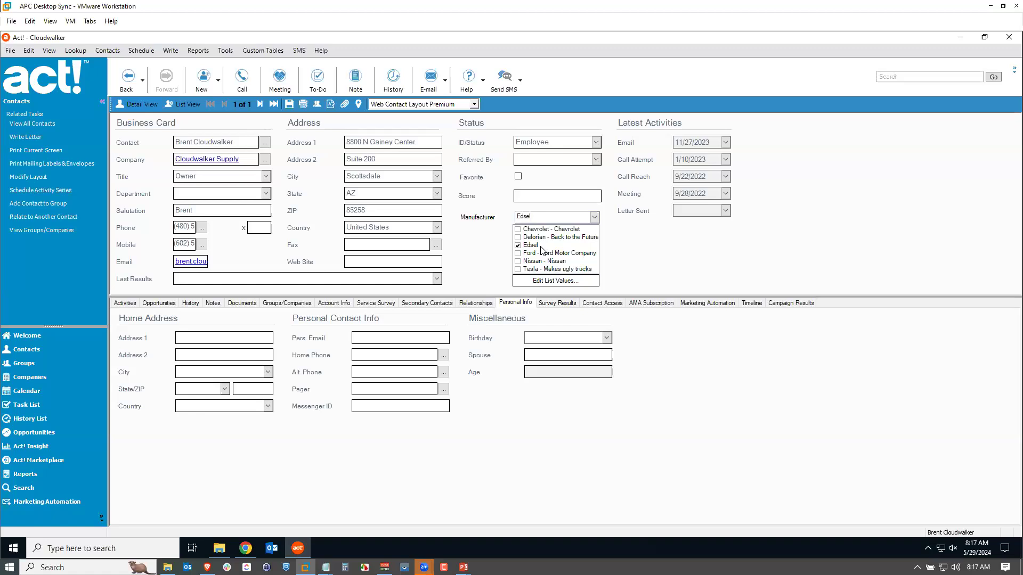
left_click(558, 282)
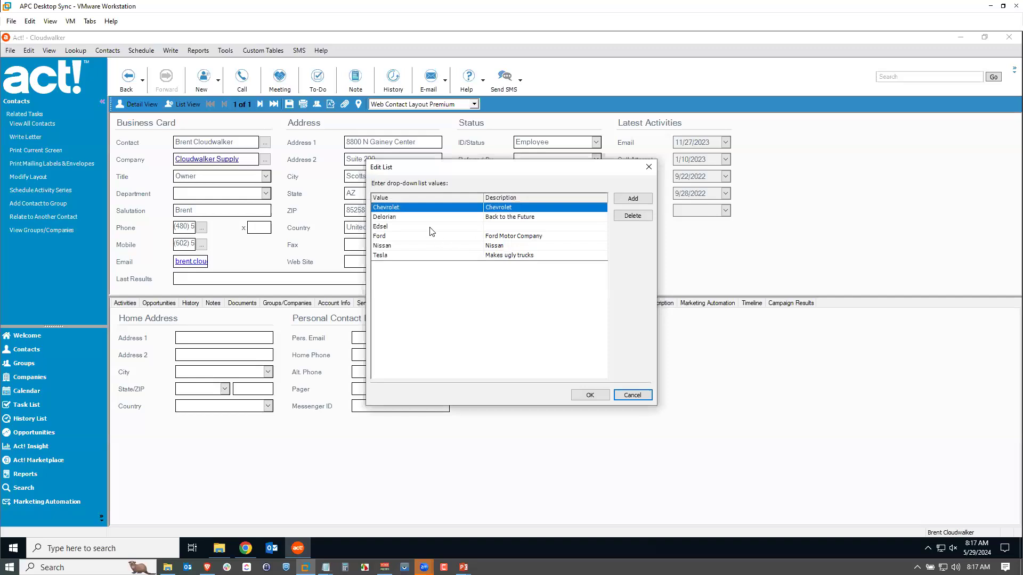
left_click(633, 198)
type("Yugo")
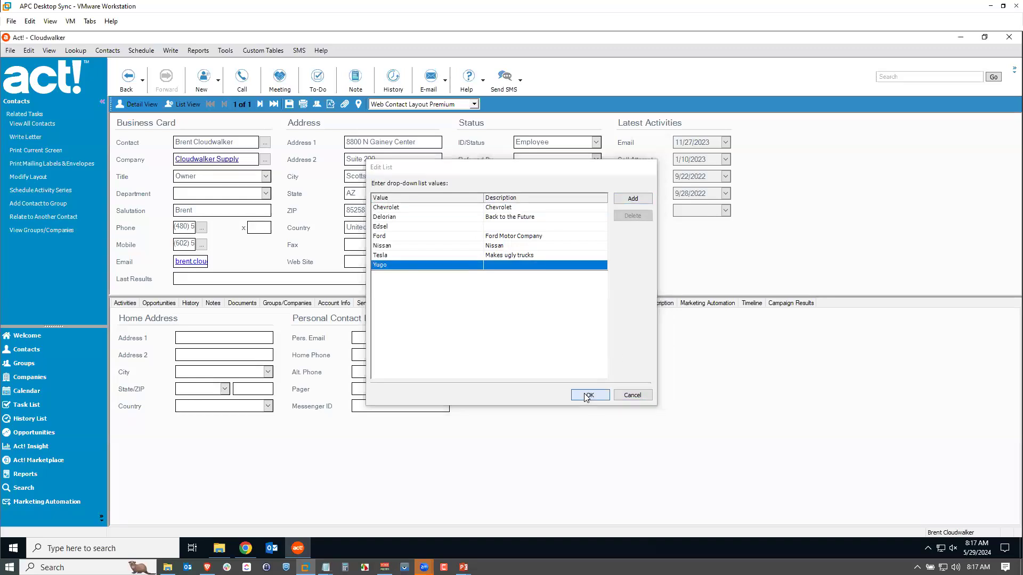
left_click(588, 394)
left_click(595, 217)
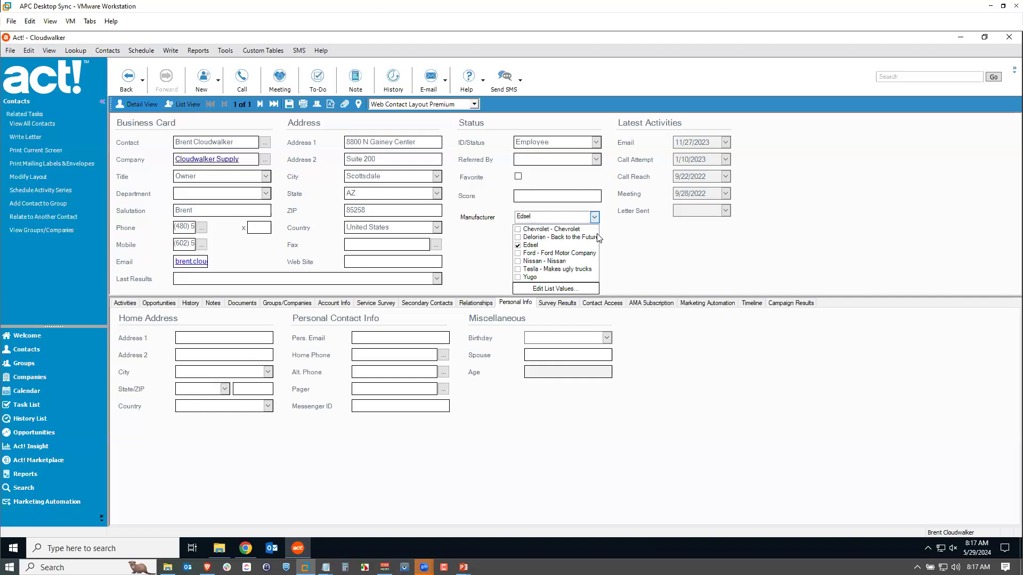
left_click(631, 268)
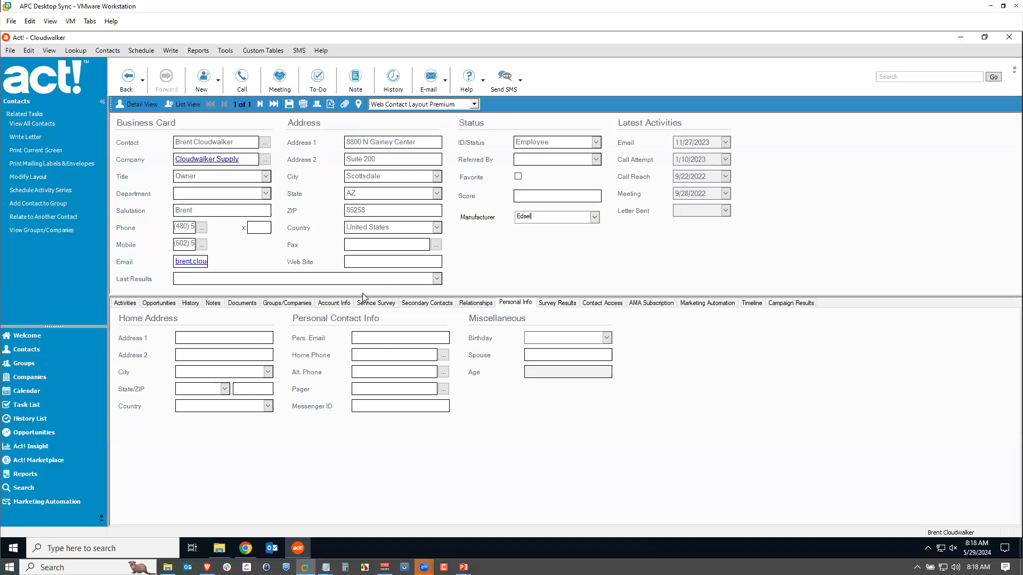
Step: Open the contact Account Number field for editing in Define Fields and proceed to its field behavior settings
left_click(342, 303)
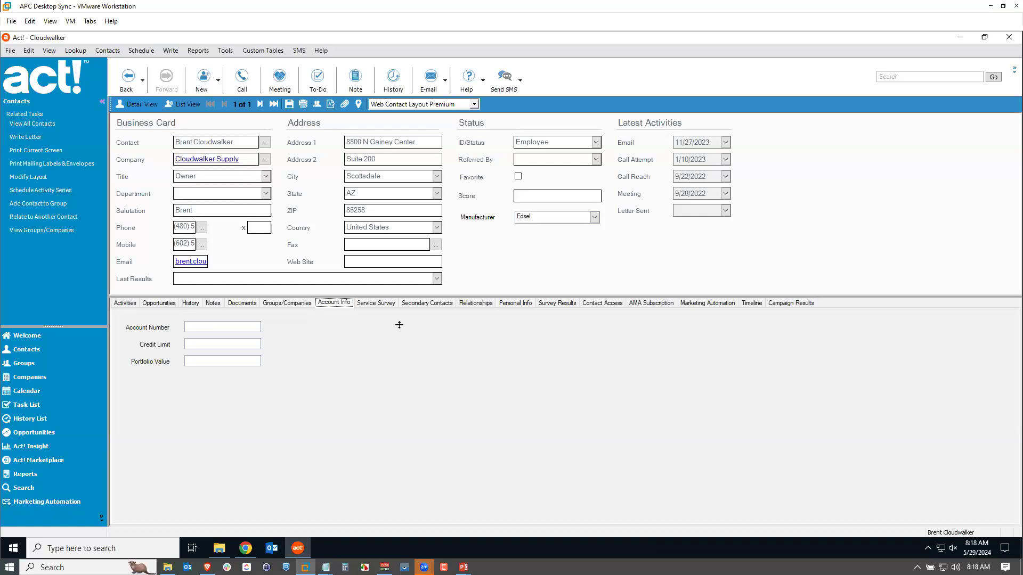
left_click(226, 51)
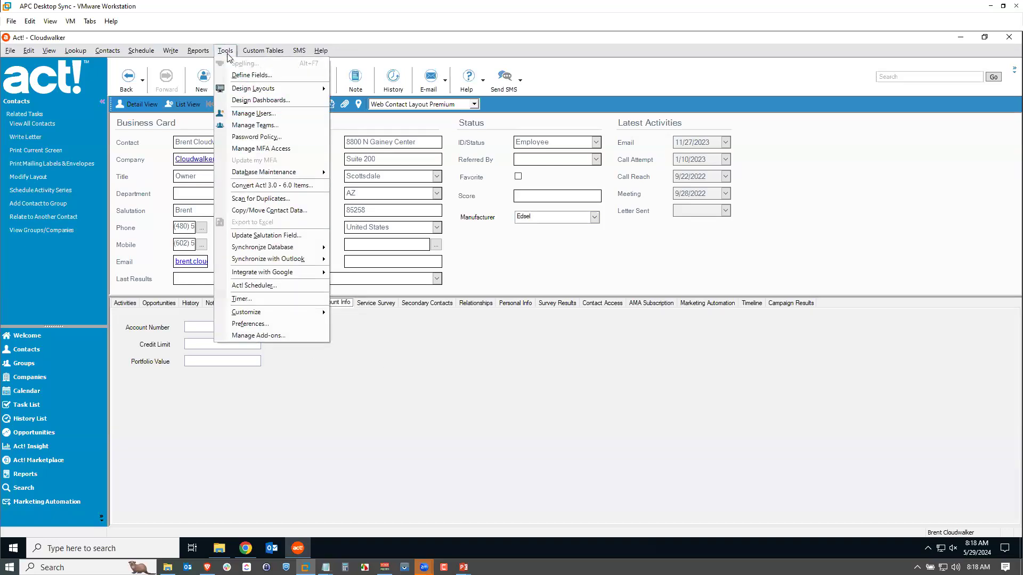
left_click(246, 78)
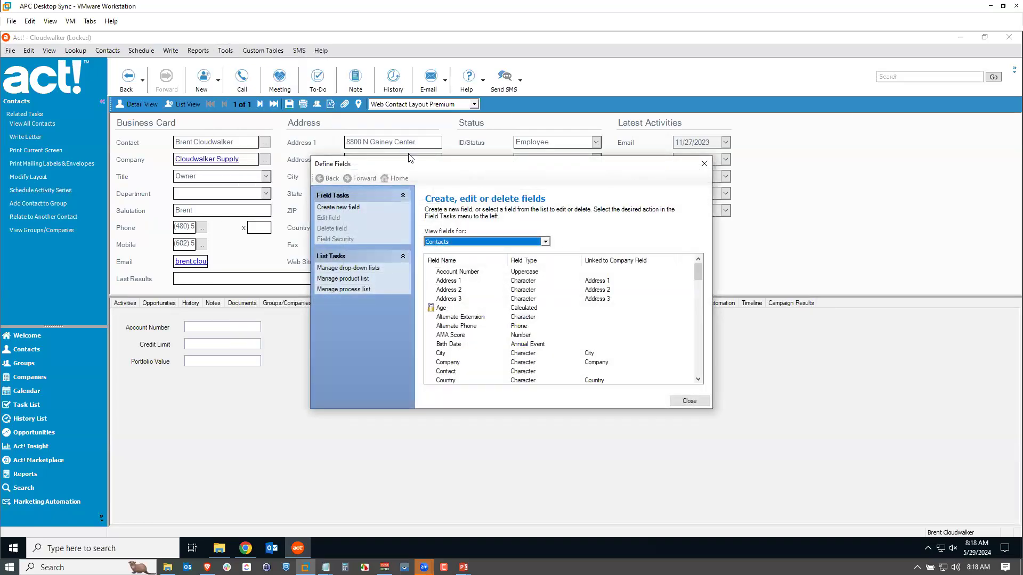
left_click(472, 273)
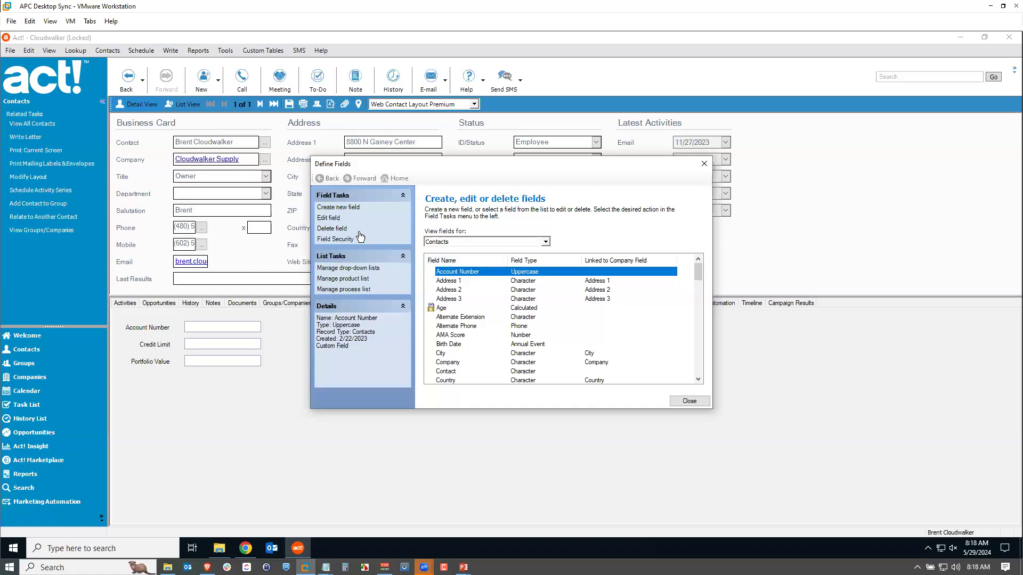
left_click(333, 218)
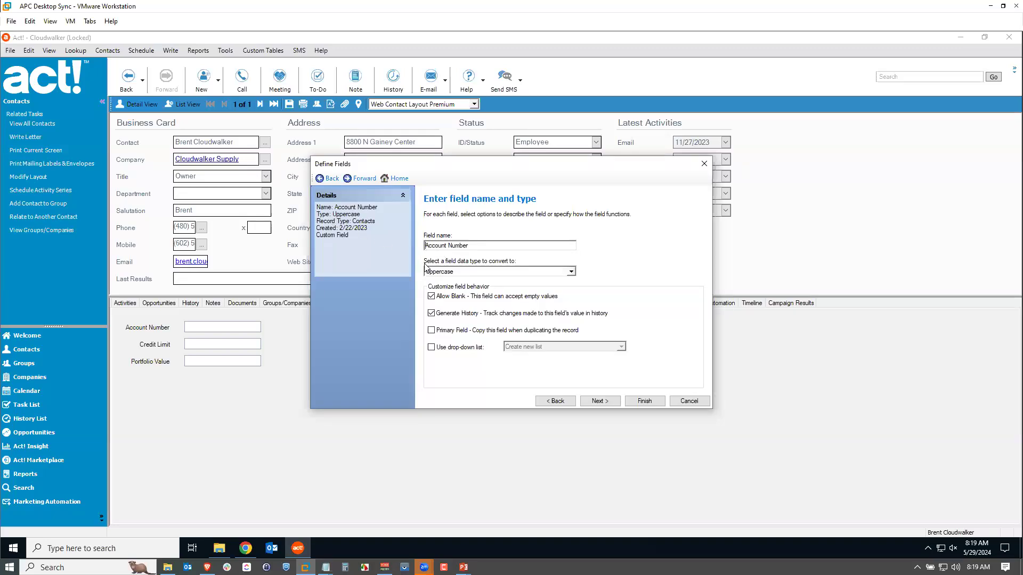
left_click(460, 273)
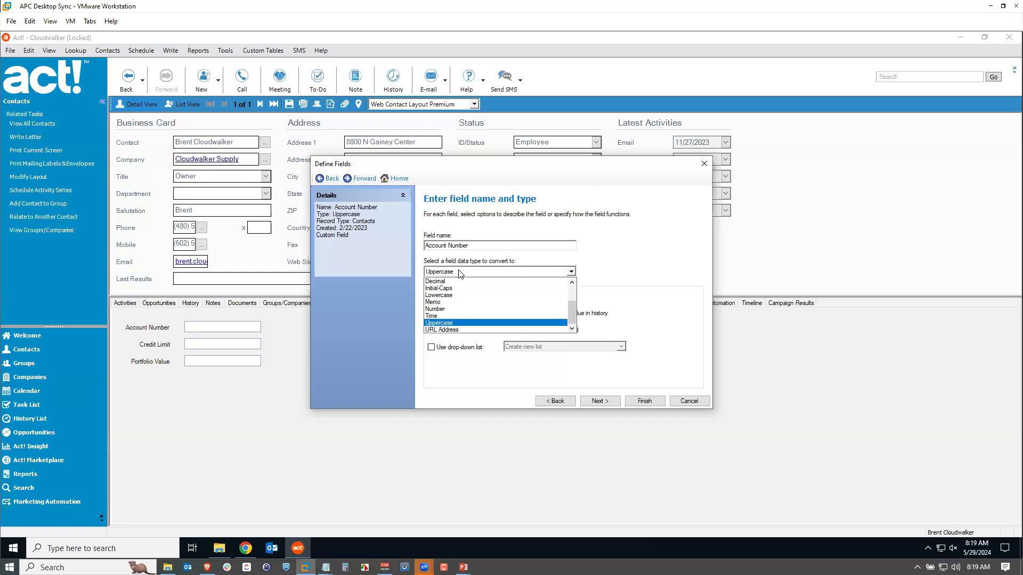
left_click(460, 273)
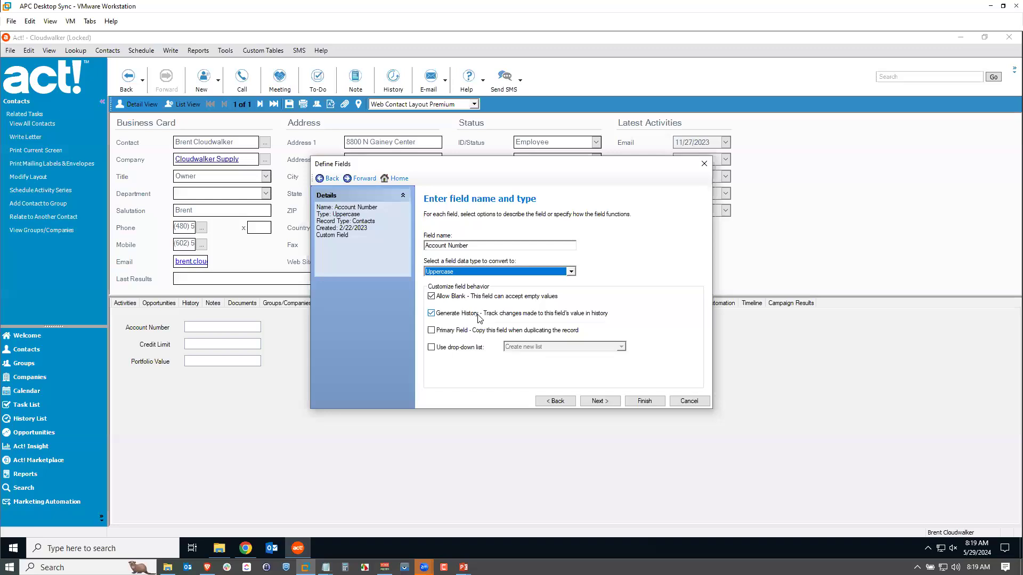
left_click(598, 403)
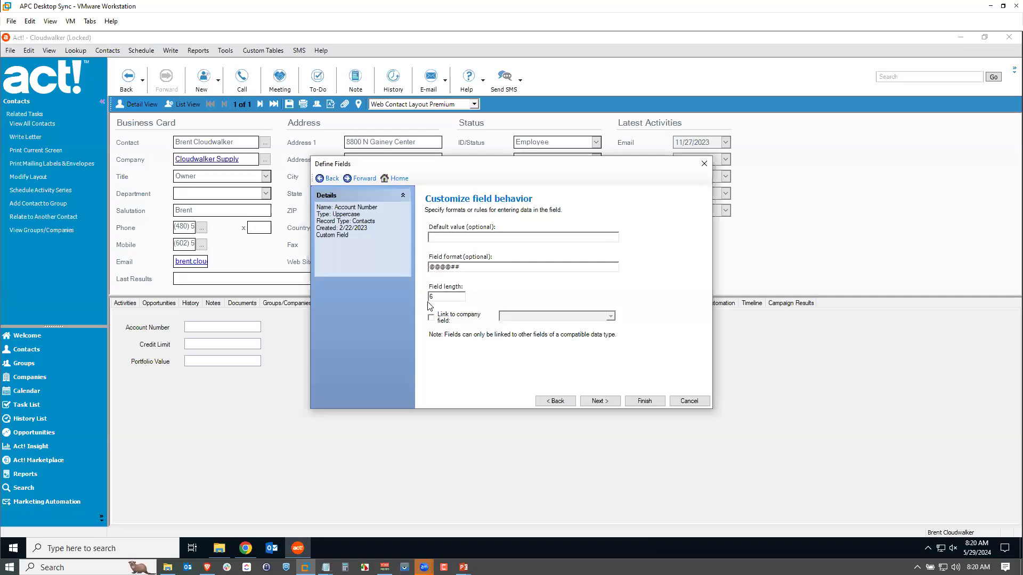
Step: Set the Account Number field length to 7, insert a hyphen before ## in its field format, accept the change, and close Define Fields
left_click_drag(438, 297, 419, 301)
type("7")
left_click(451, 267)
type("-")
key("Tab")
left_click(644, 401)
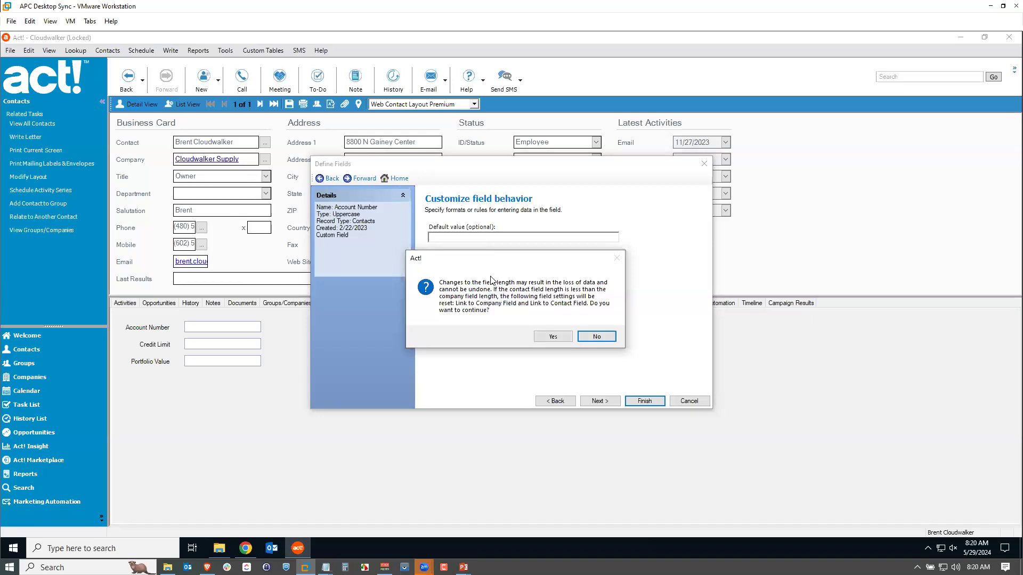
left_click(553, 337)
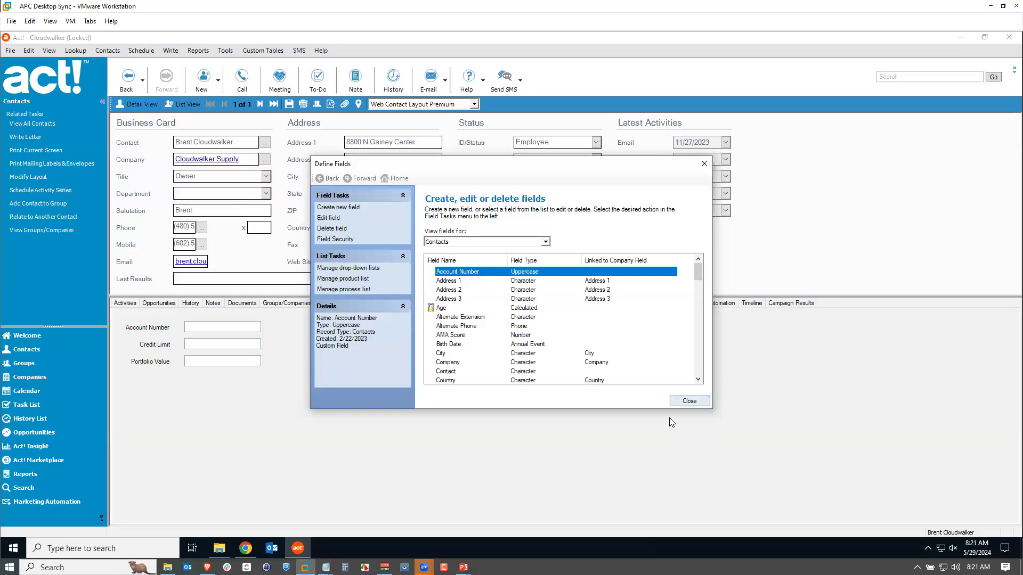
left_click(695, 402)
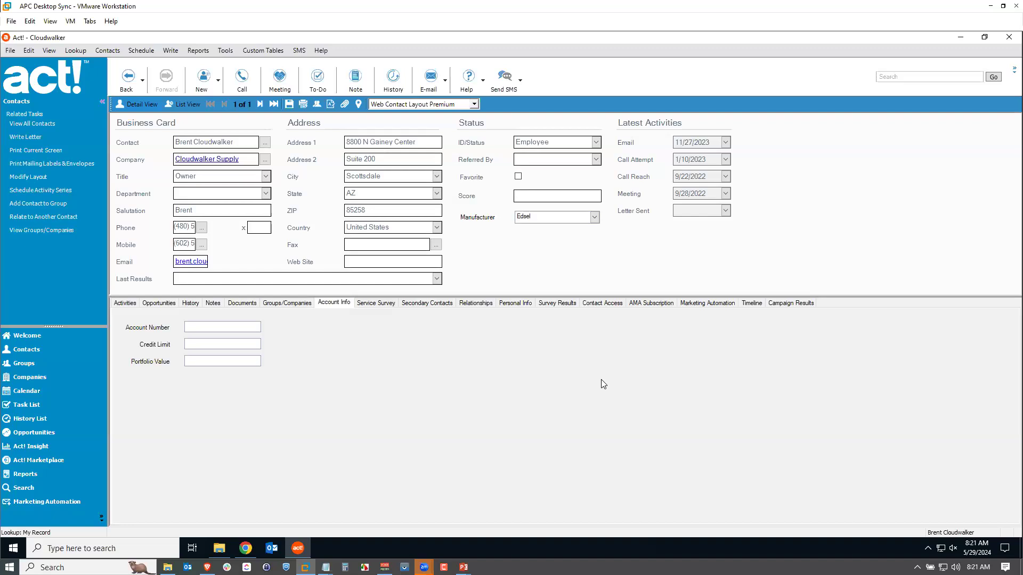
Step: Try entering a sample account number on the contact's Account Info tab, save the record, and clear the field
type("APKW82")
left_click(289, 105)
left_click(371, 304)
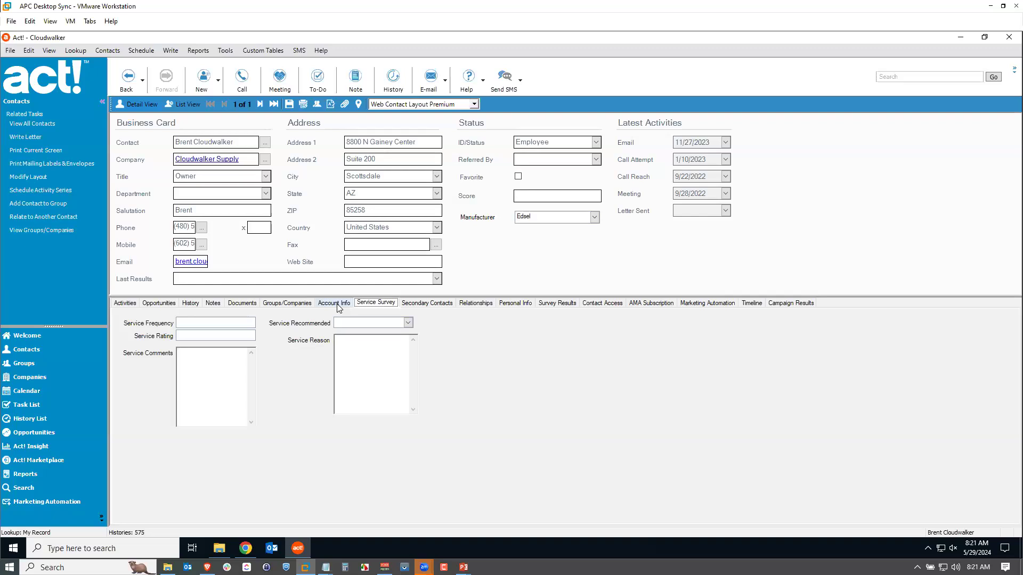
left_click(335, 304)
key("BackSpace")
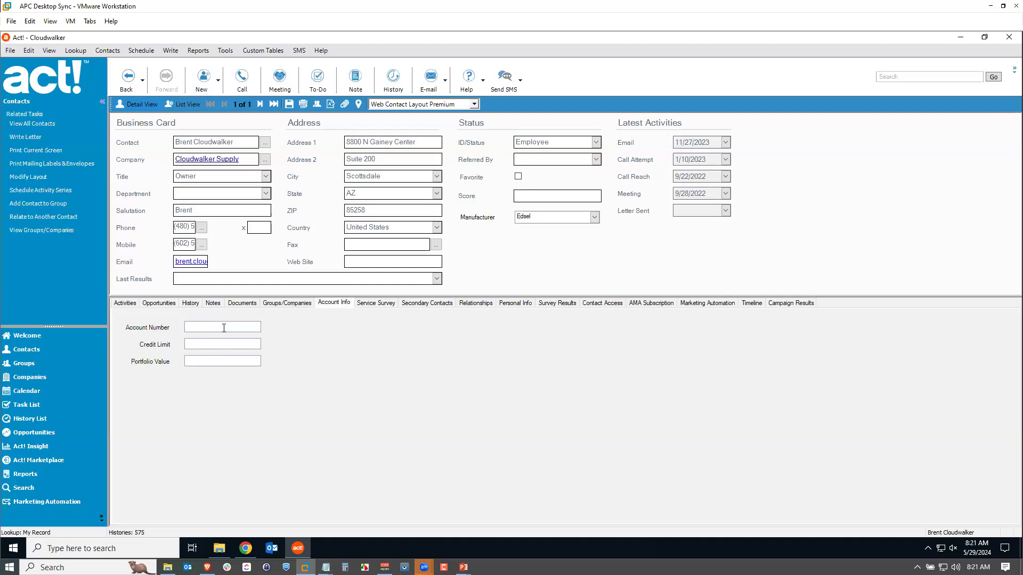
Step: Try entering a sample account number without the hyphen on the Account Info tab, switching tabs to refresh the formatting
left_click(73, 51)
left_click(272, 325)
left_click(312, 303)
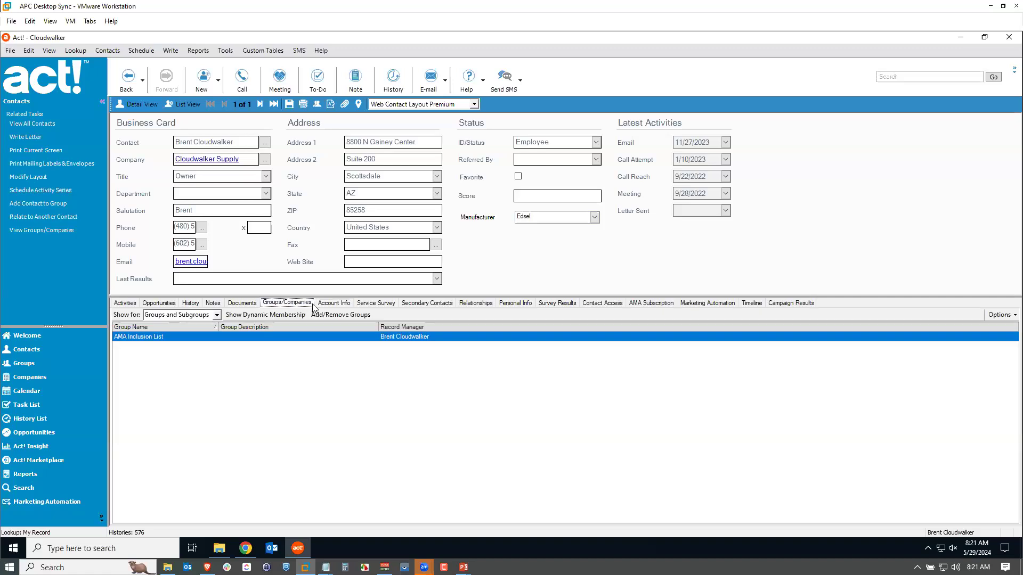
left_click(327, 303)
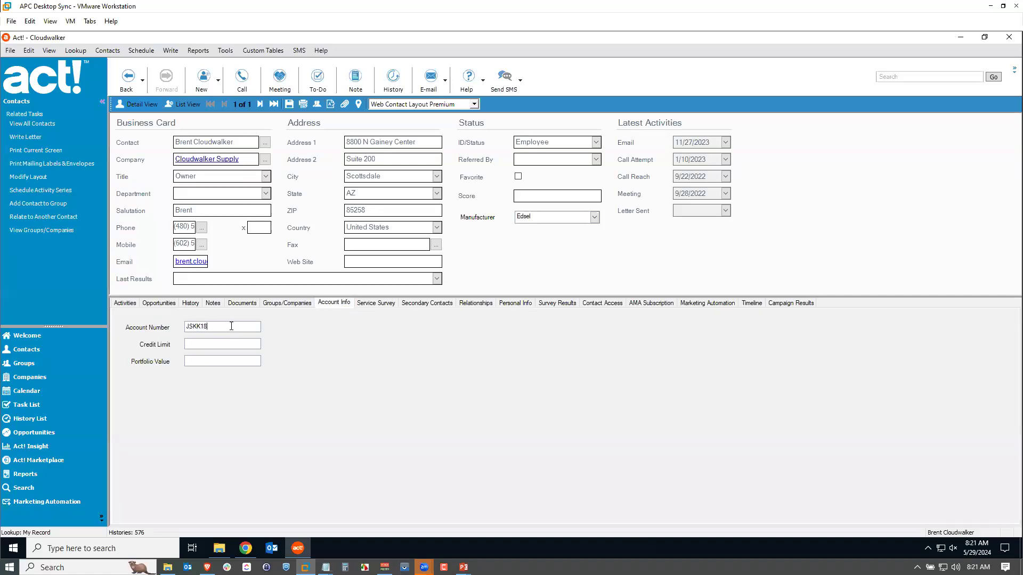
left_click(290, 303)
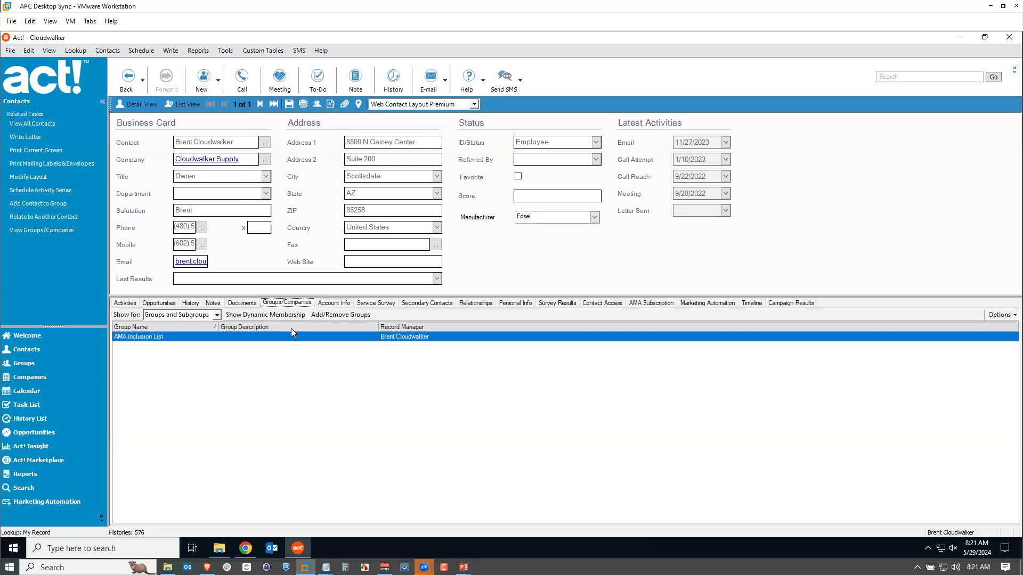
left_click(341, 303)
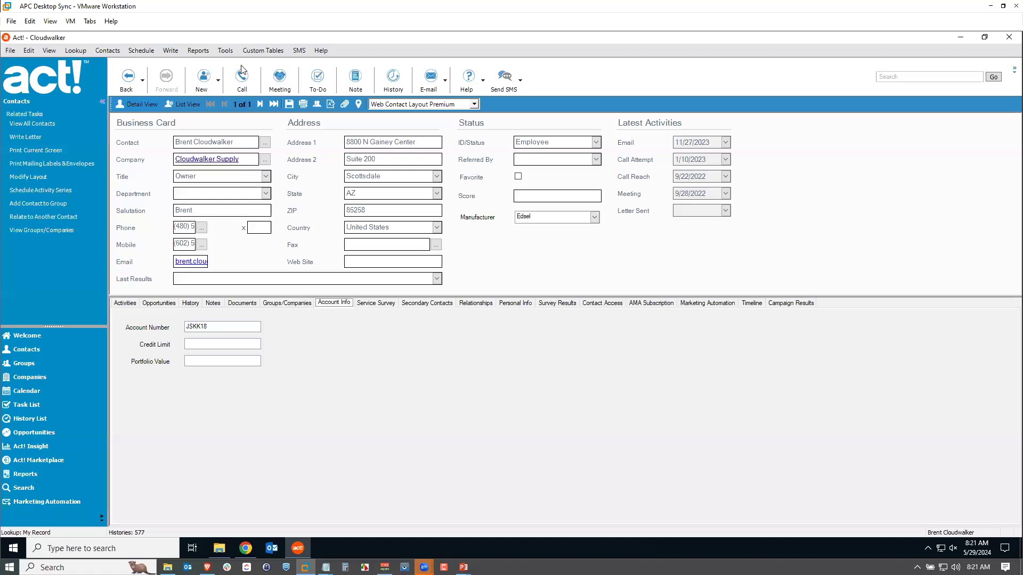
Step: Review the contact Account Number field's format and length in Define Fields, finish the wizard, and close the dialog
left_click(224, 51)
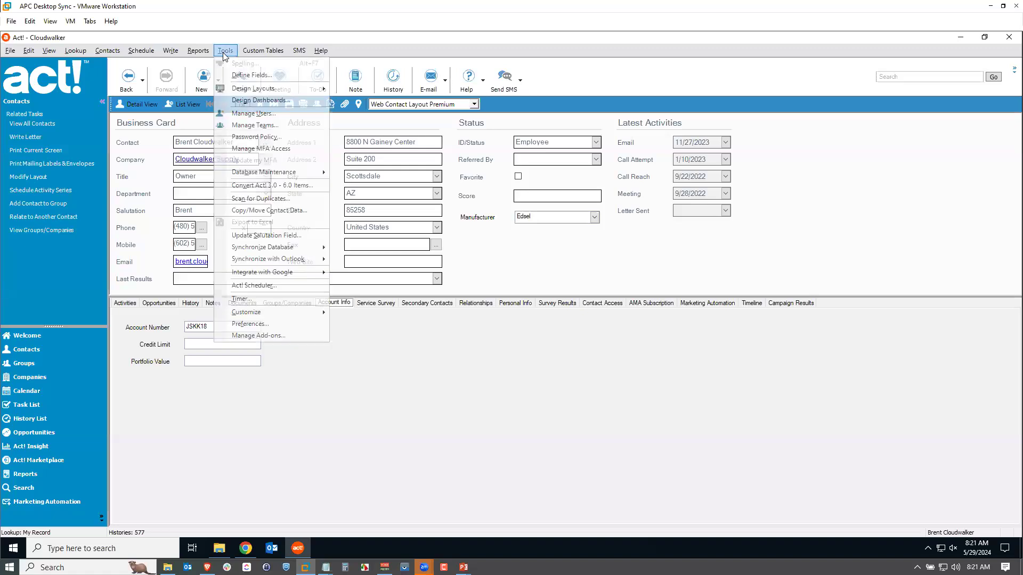
left_click(264, 74)
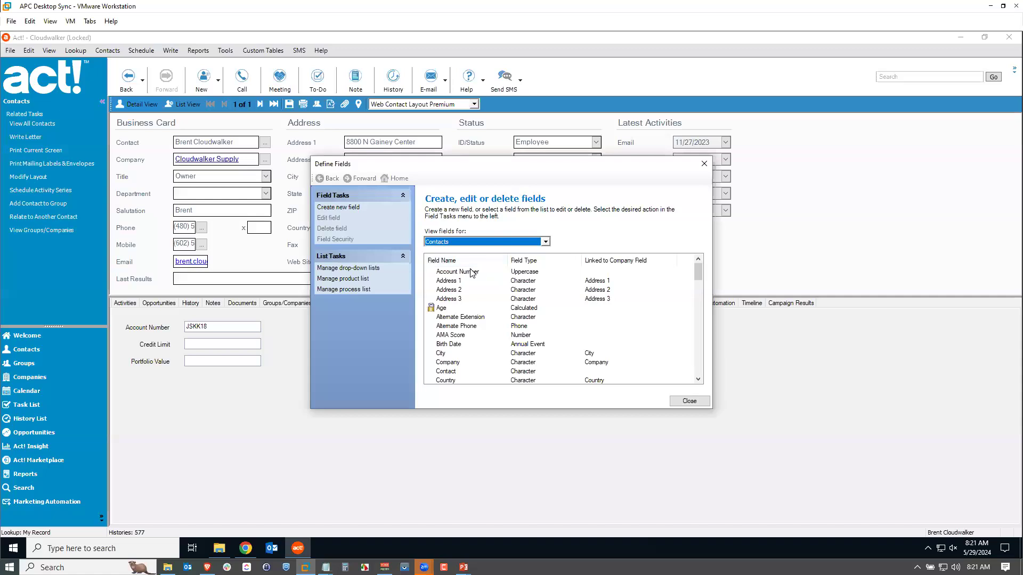
left_click(346, 218)
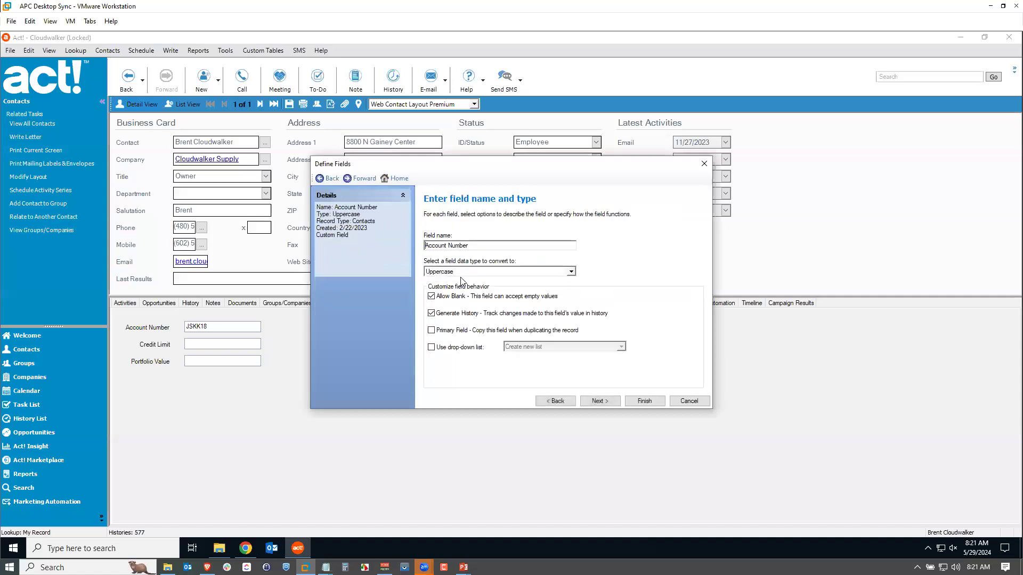
left_click(613, 404)
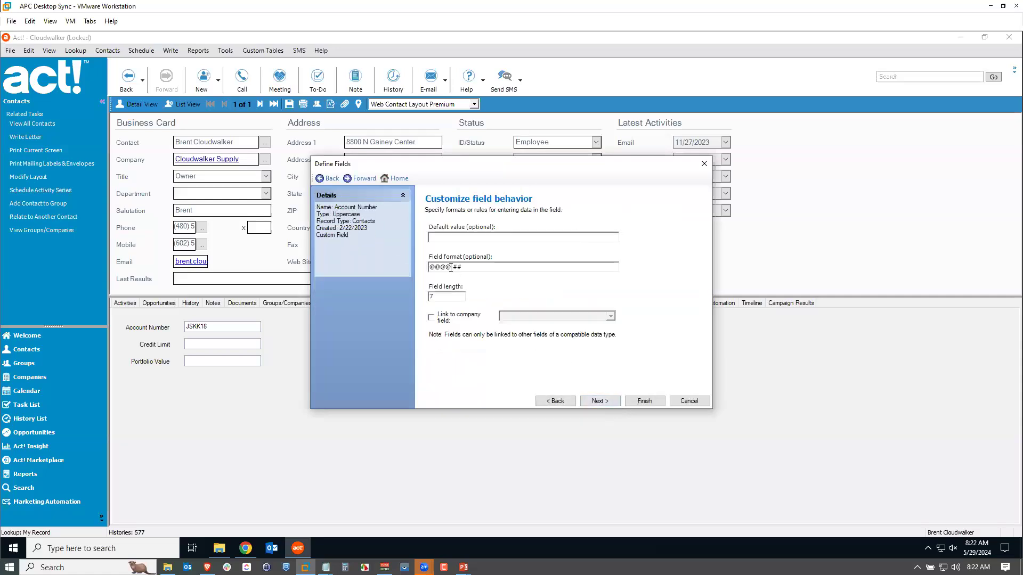
left_click(607, 402)
left_click(643, 402)
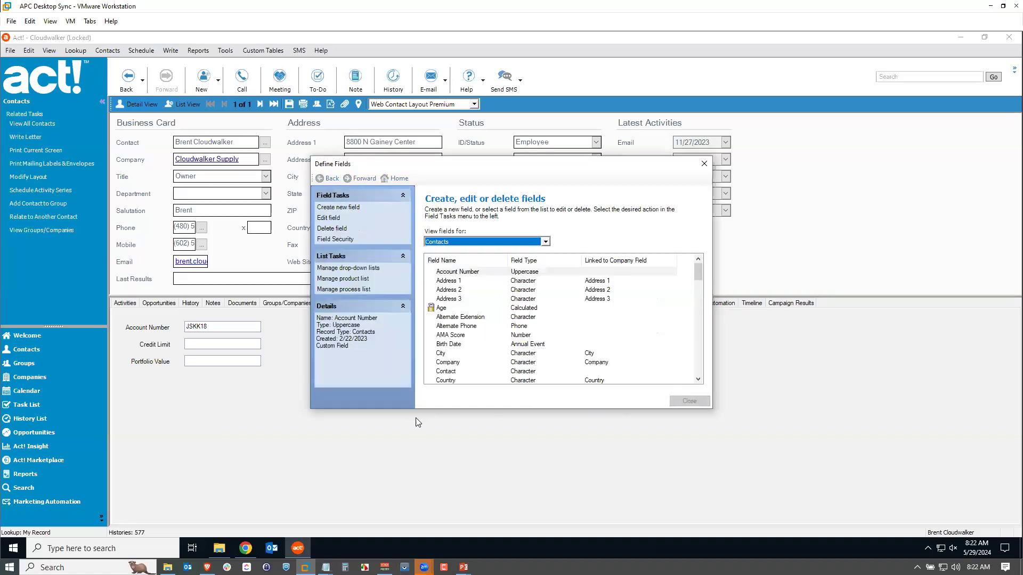
left_click(691, 401)
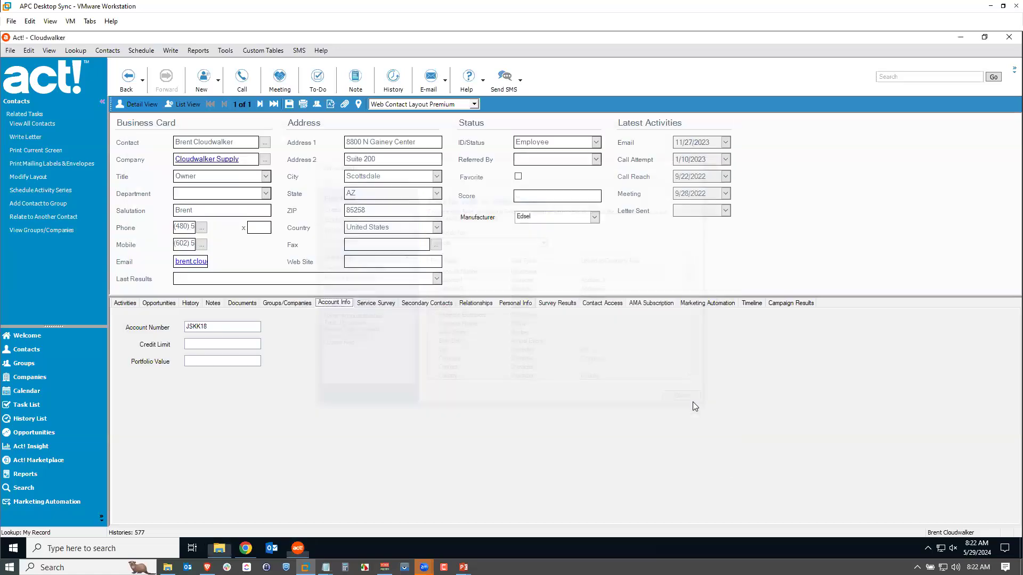
Step: Reload the Account Info tab, replace the Account Number with another sample account number, and save the contact
left_click(383, 305)
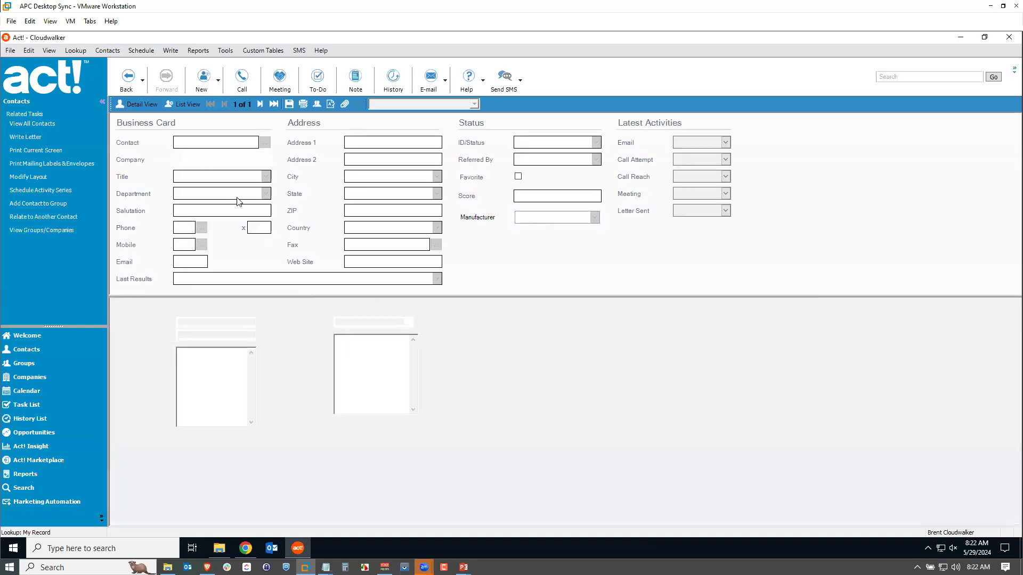
left_click(330, 304)
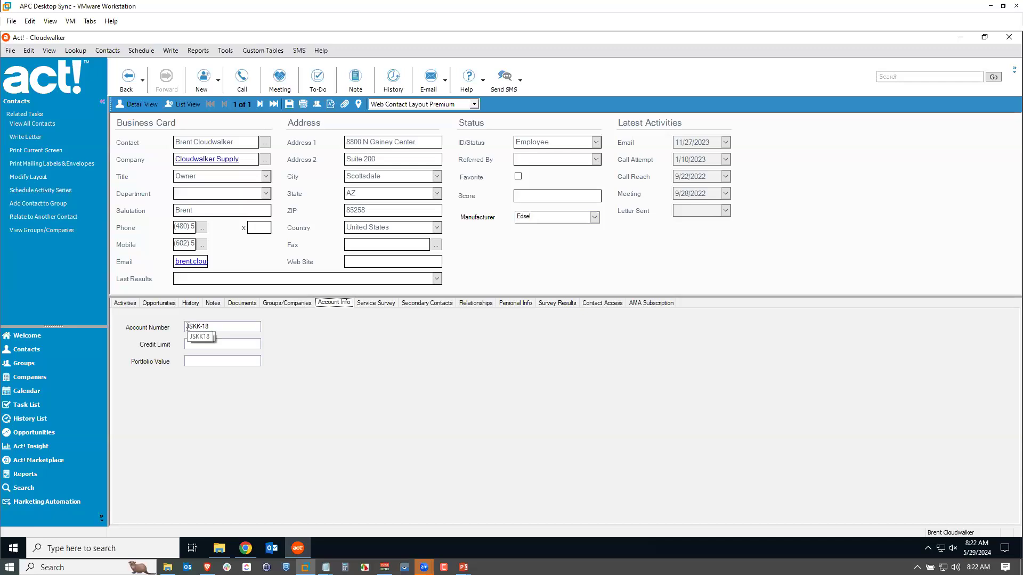
left_click_drag(215, 326, 194, 323)
key("BackSpace")
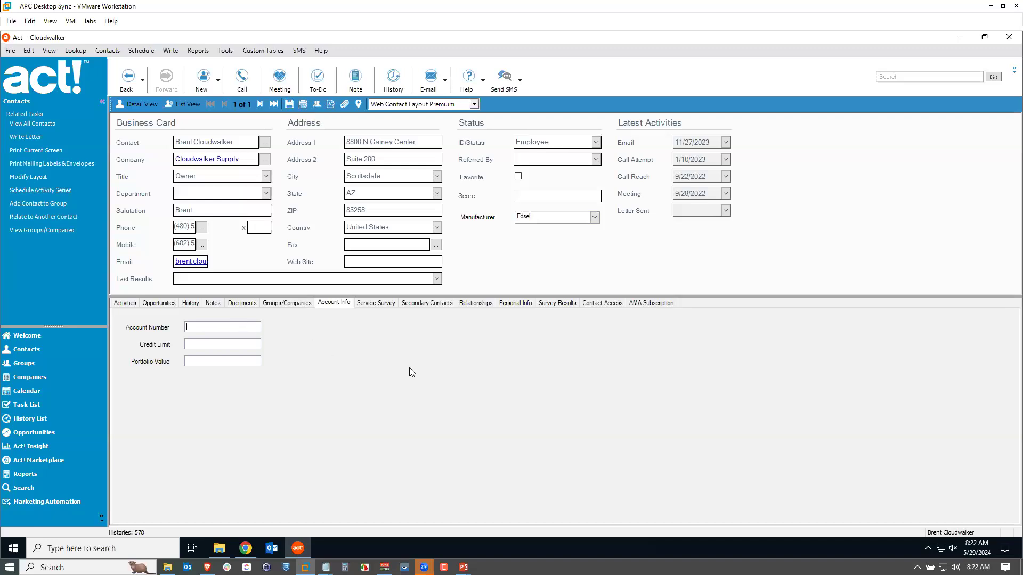
type("WJK-19")
left_click(288, 105)
Step: Enter the contact's birth date on the Personal Info tab and save, move it to the following day, and save again
left_click(514, 306)
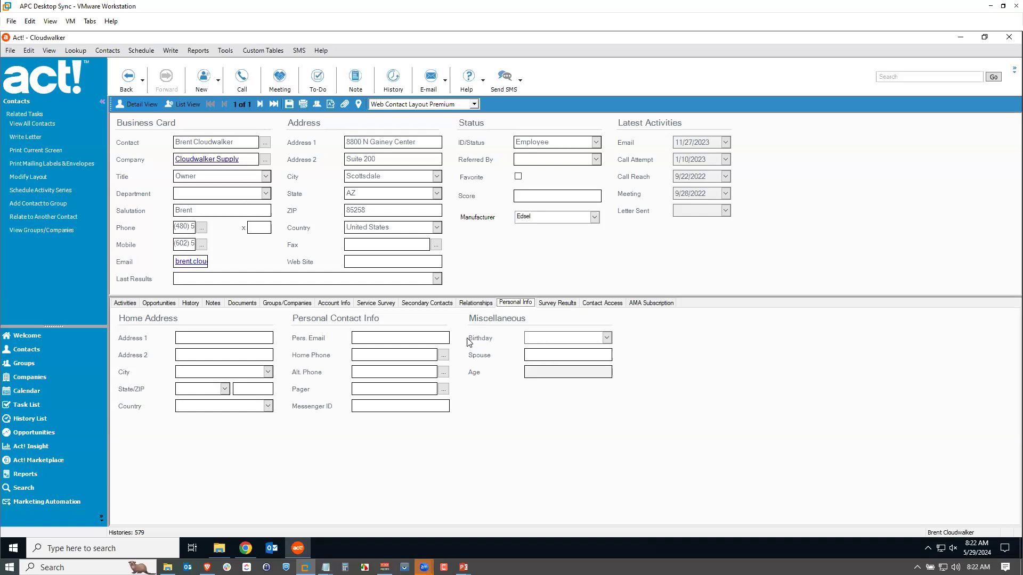
left_click(539, 336)
type("5/29/1980")
left_click(292, 103)
double_click(532, 338)
type("30/1980")
left_click(288, 103)
Step: Open Opportunities, dismiss the application error, exit desktop Act!, minimize the file window, and relaunch the program
left_click(29, 435)
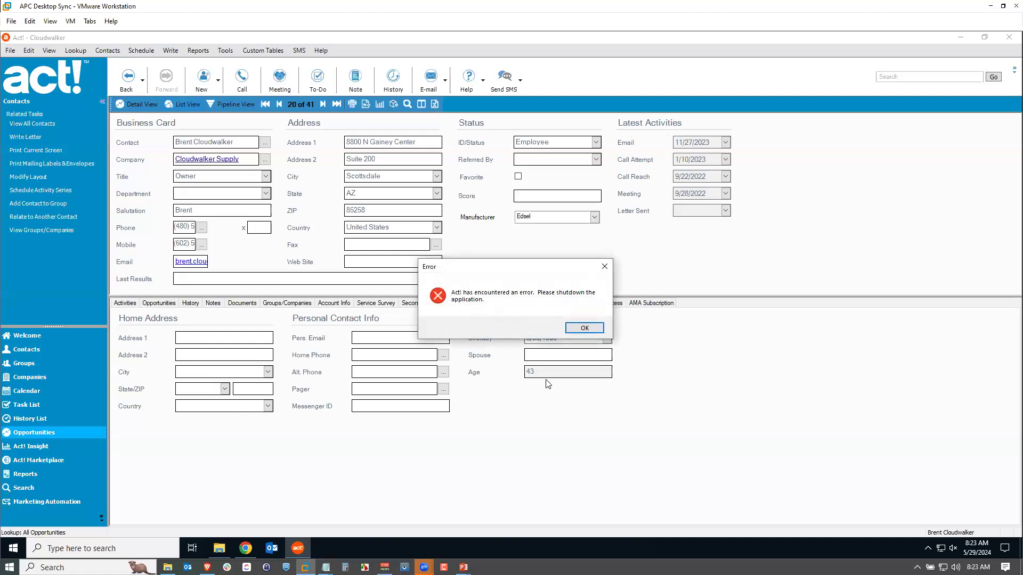
left_click(577, 326)
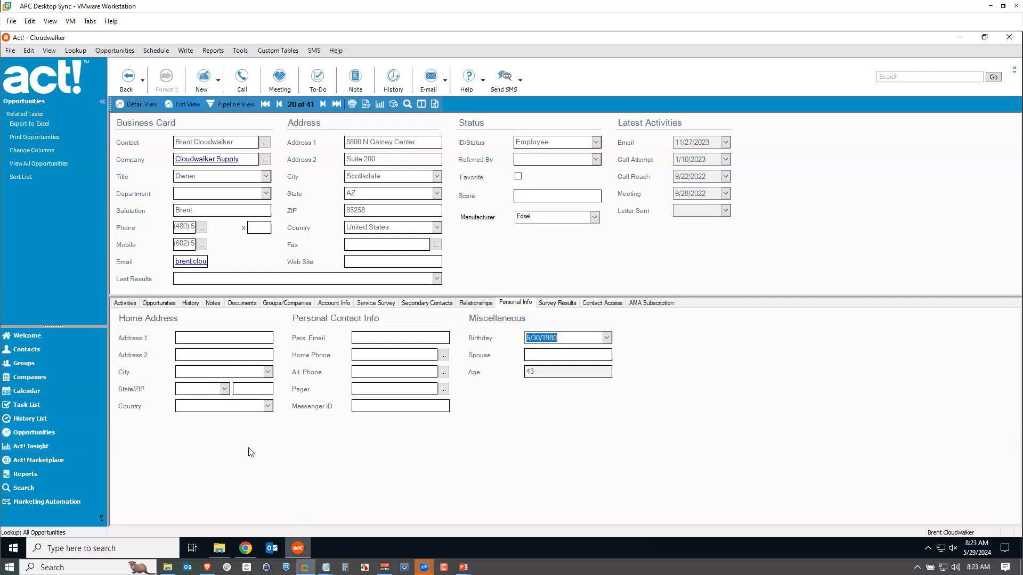
left_click(10, 51)
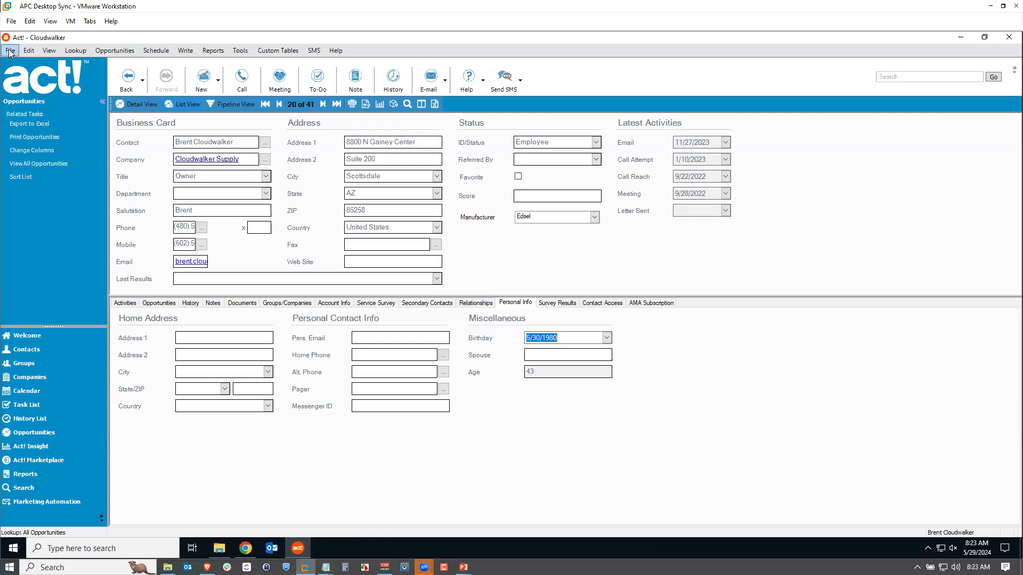
left_click(33, 266)
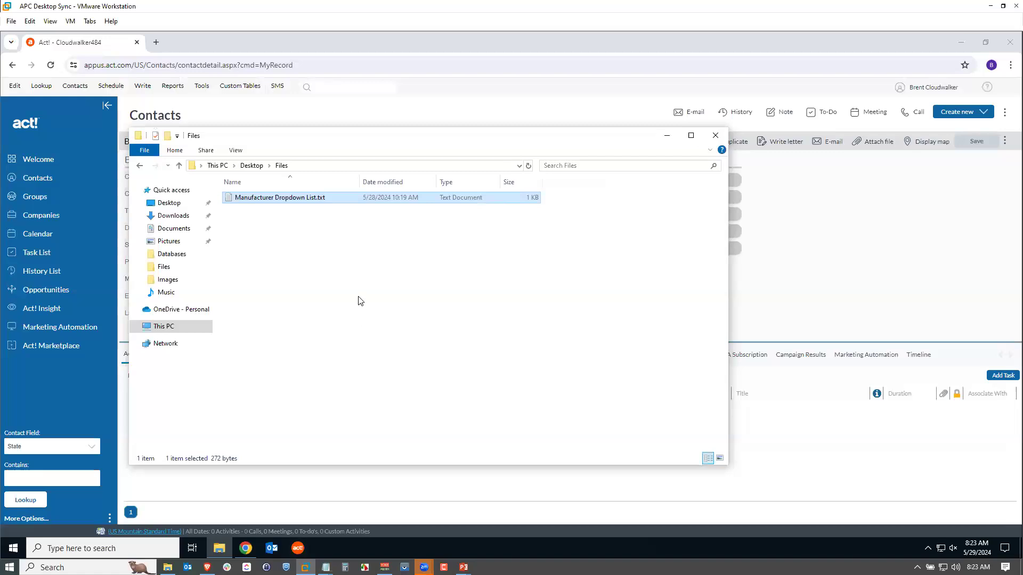
left_click(666, 136)
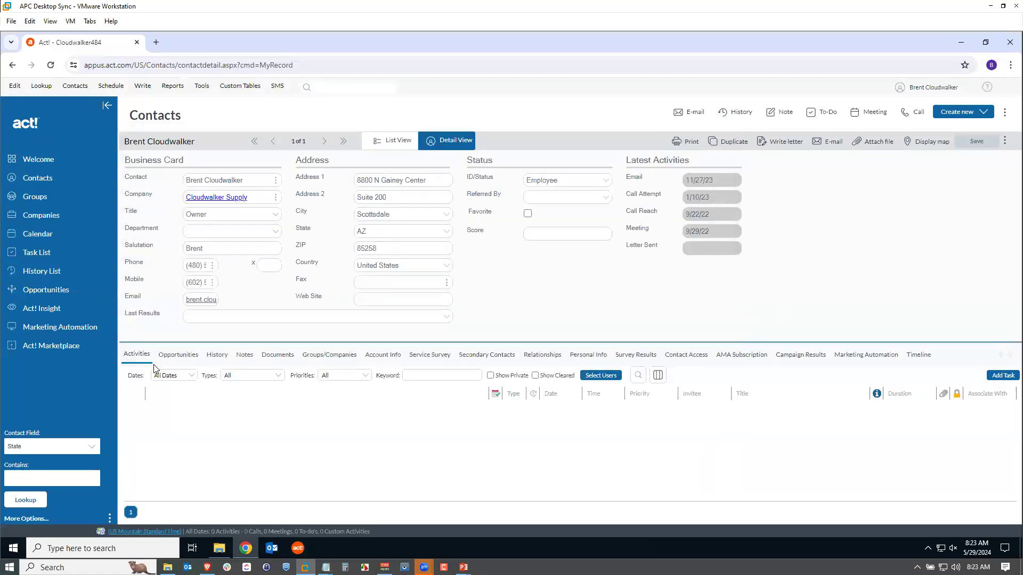
left_click(296, 550)
Step: Open the Anniversary 2024 (7 Seas) opportunity in the Act! web version to examine its Commission field
left_click(53, 292)
left_click(57, 295)
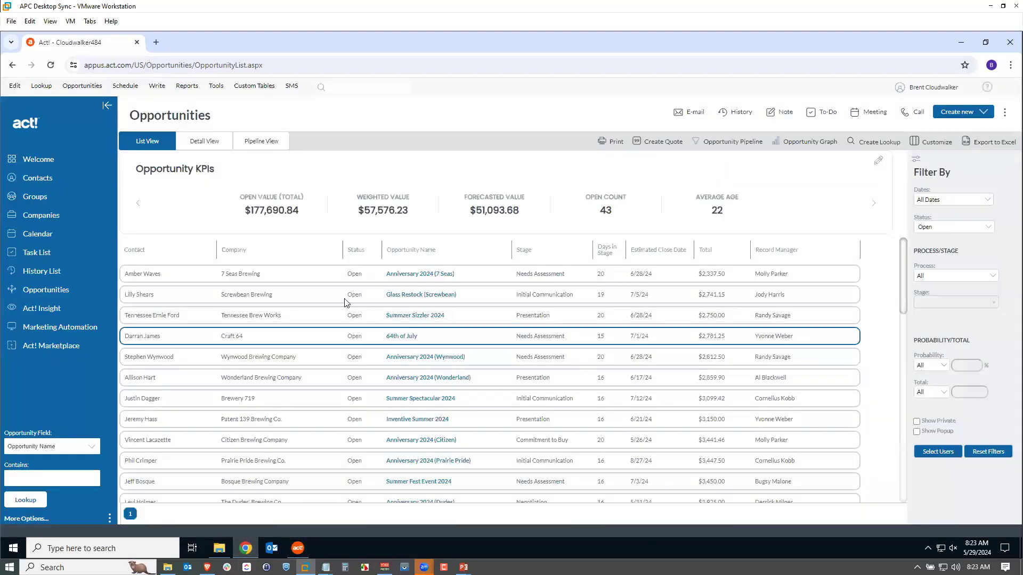
left_click(450, 276)
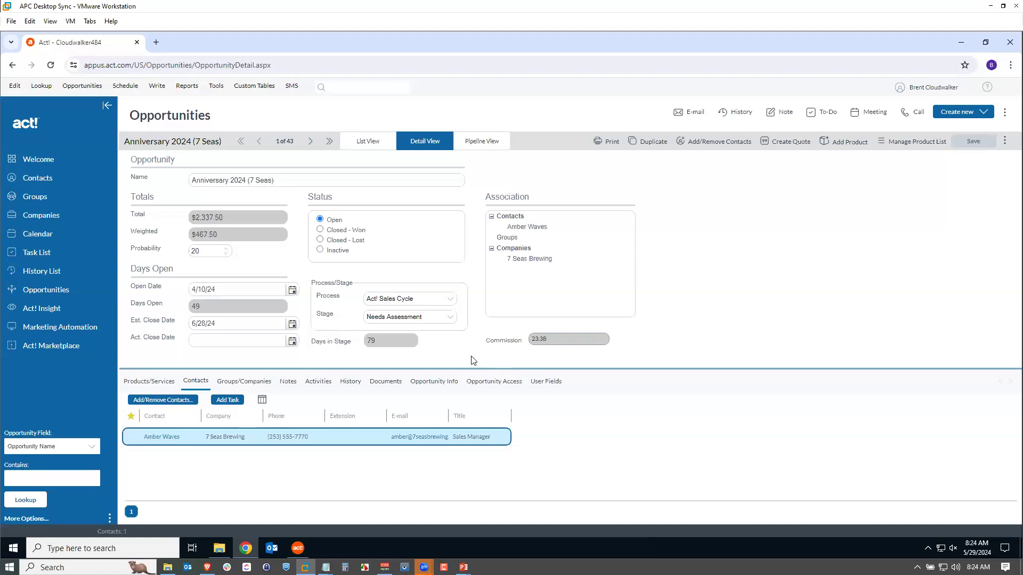
Step: Continue starting desktop Act!, look at the web version while it loads, and switch back to the desktop program
left_click(298, 549)
left_click(520, 327)
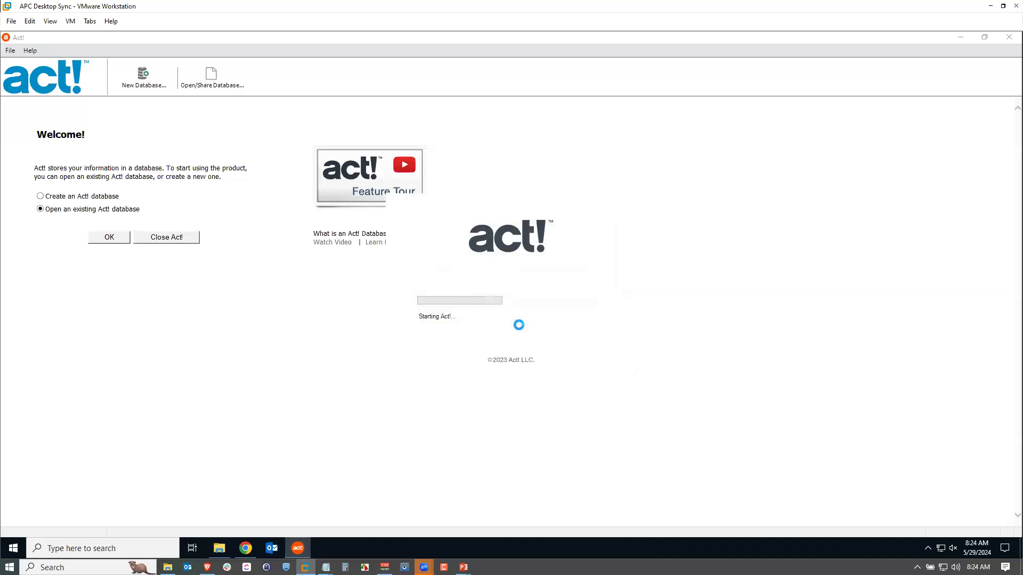
left_click(246, 549)
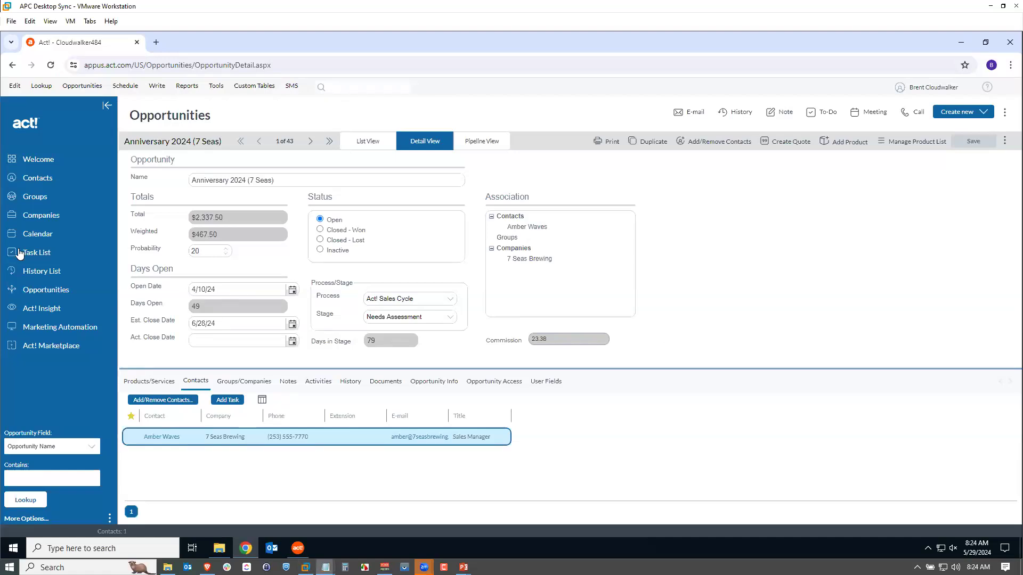
left_click(214, 86)
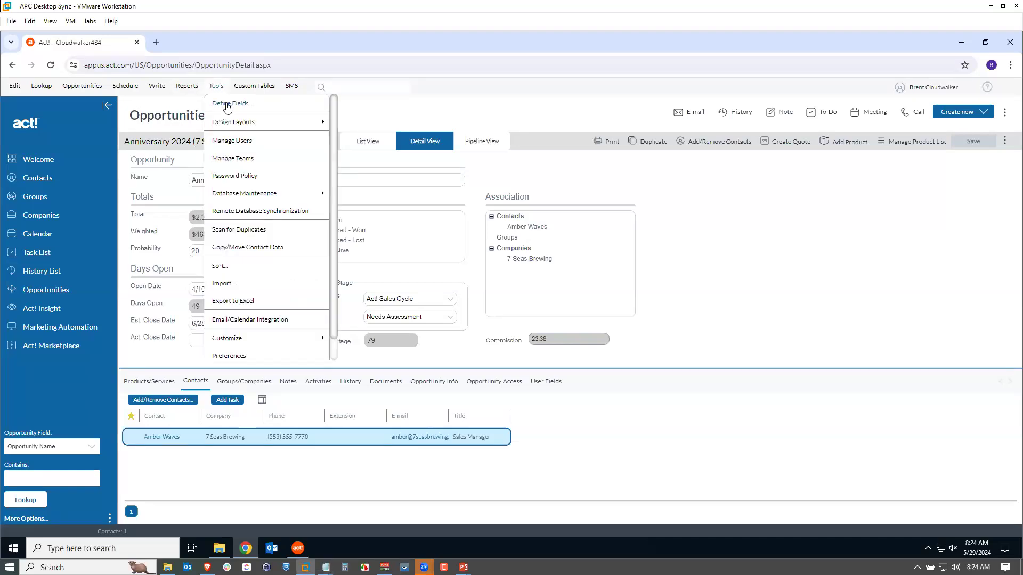
left_click(297, 548)
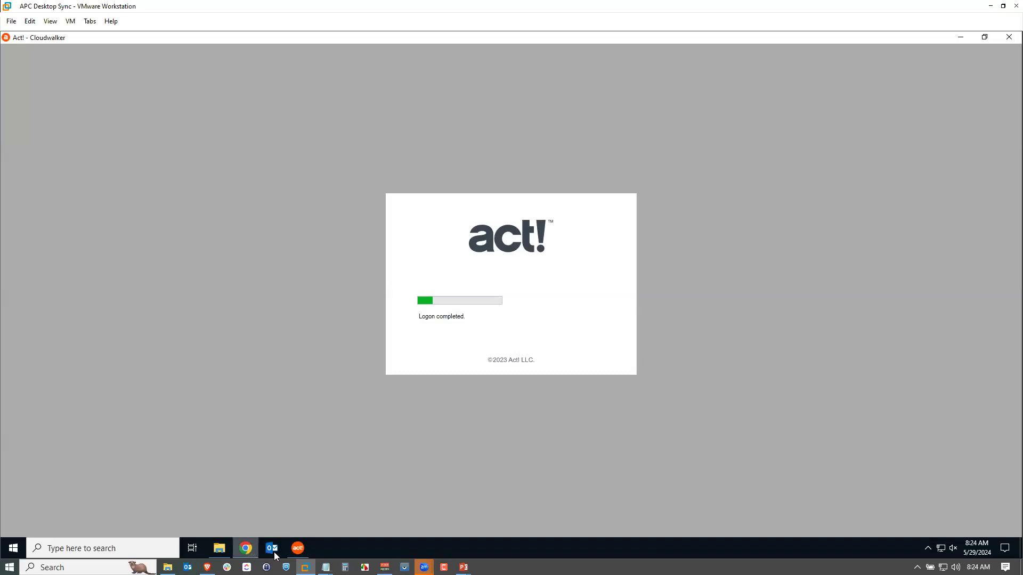
Step: Open the Anniversary 2024 (7 Seas) opportunity in detail view in desktop Act!
mouse_move(246, 554)
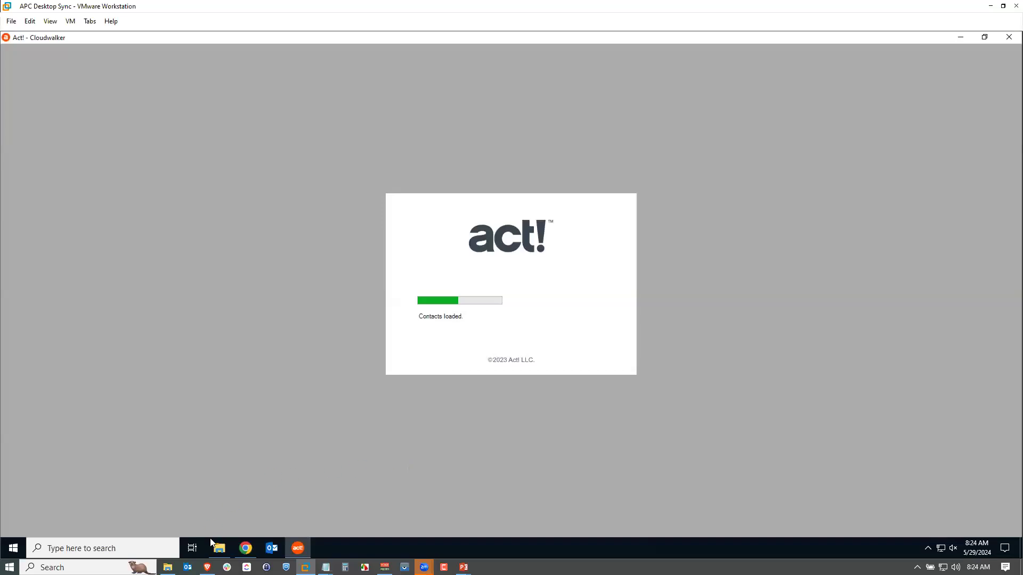
mouse_move(237, 550)
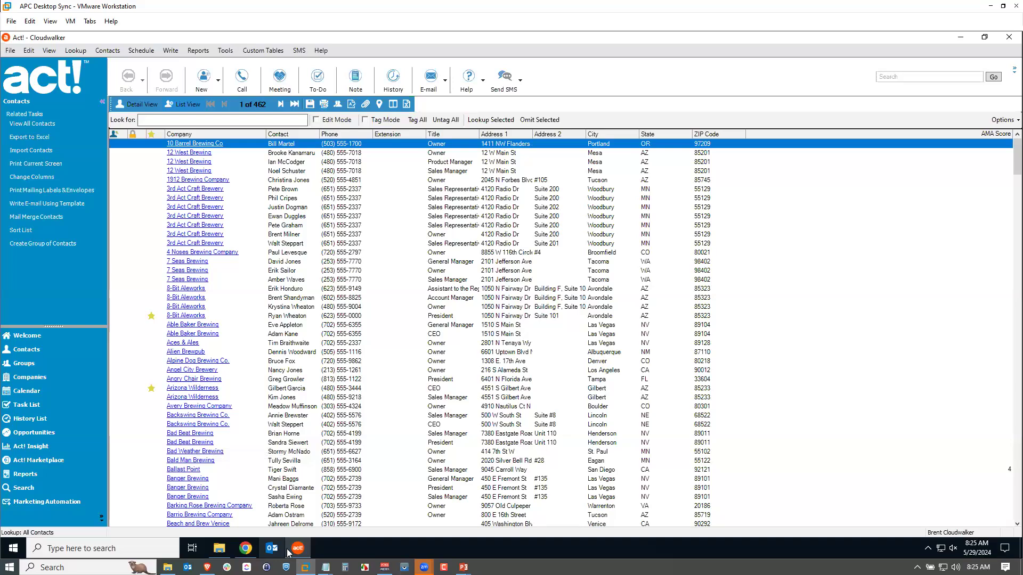
mouse_move(295, 549)
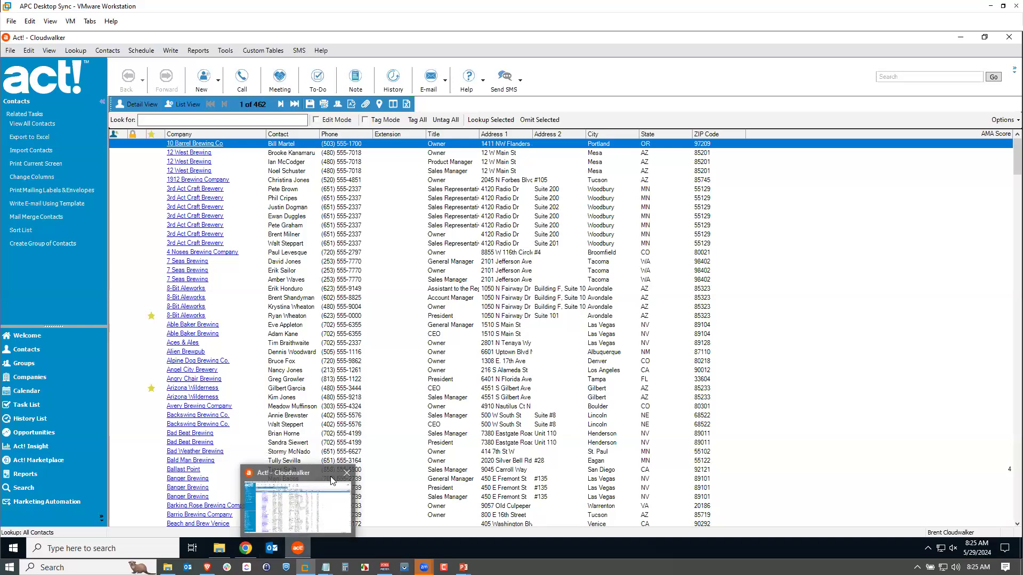
left_click(37, 433)
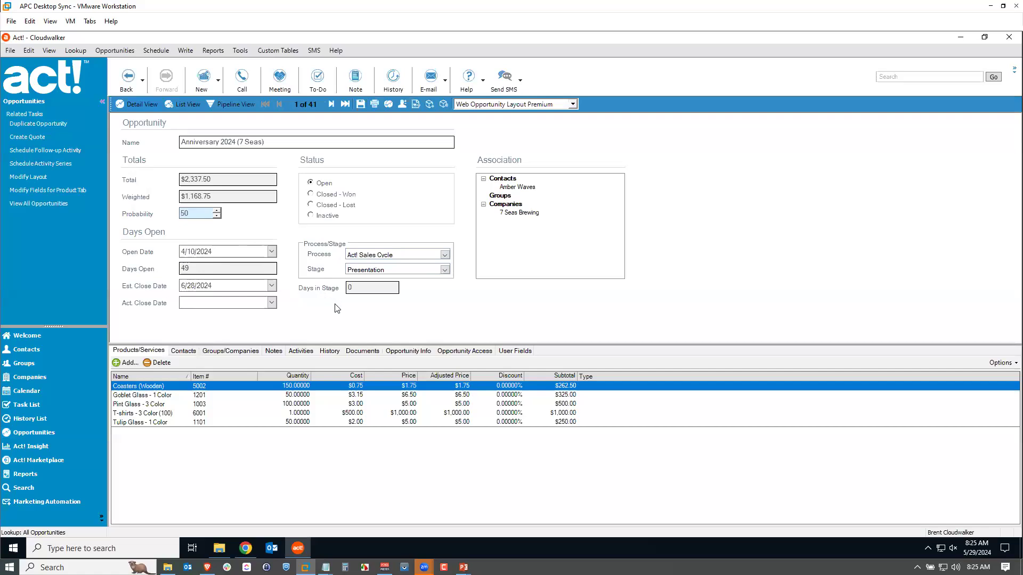
Step: Create a new opportunity field named Commission with the Calculated data type
left_click(240, 51)
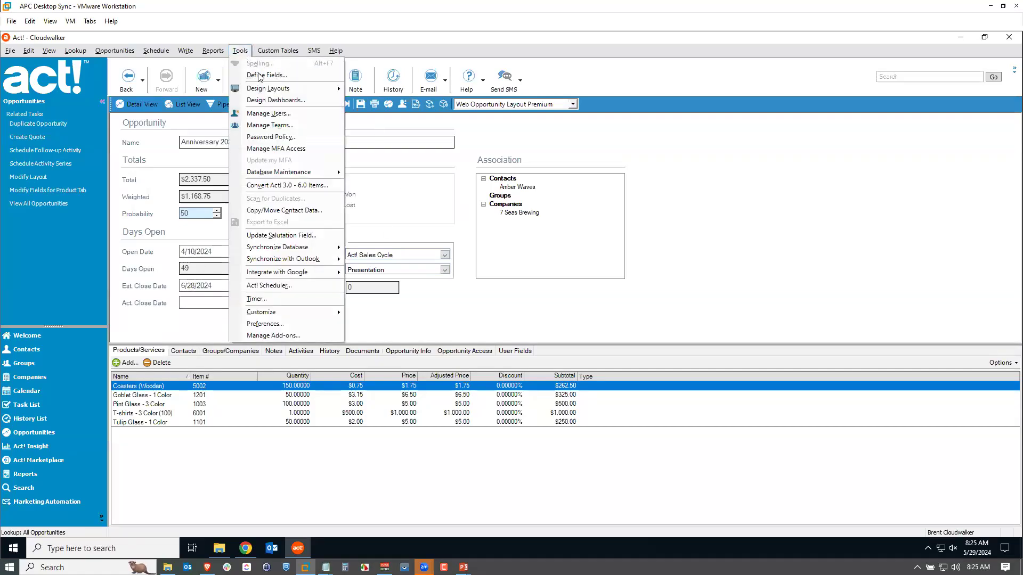
left_click(261, 75)
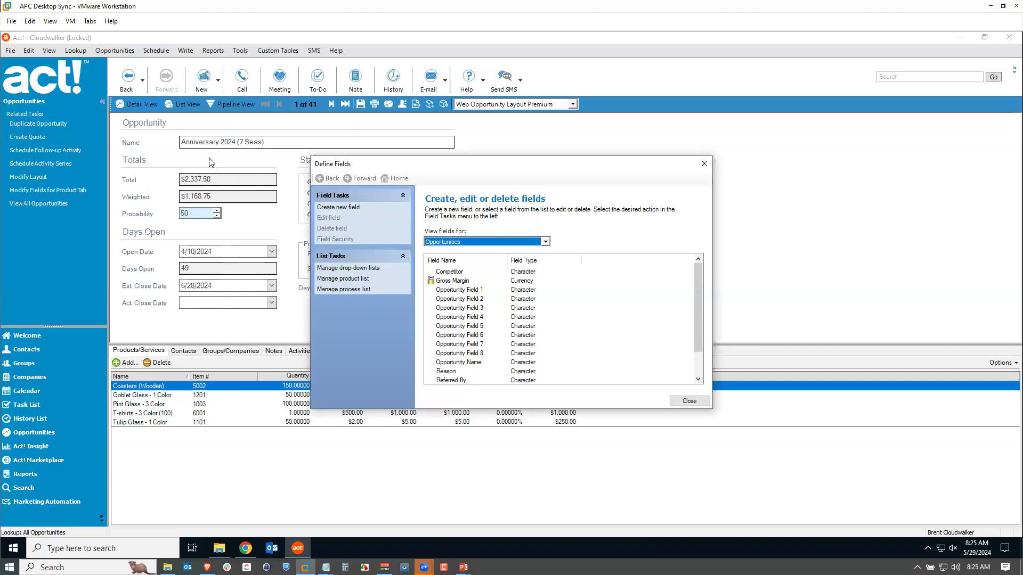
left_click(545, 241)
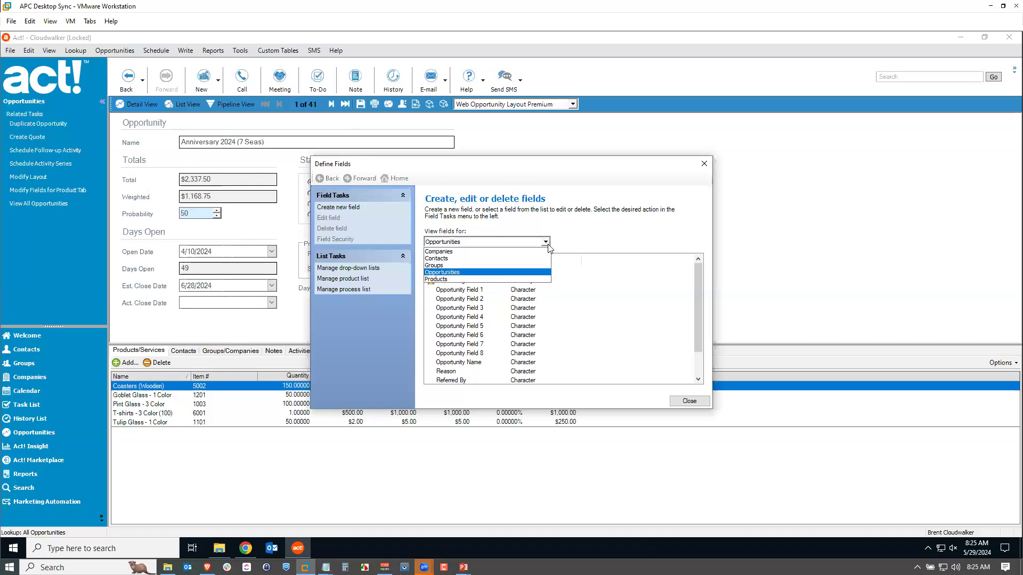
left_click(461, 272)
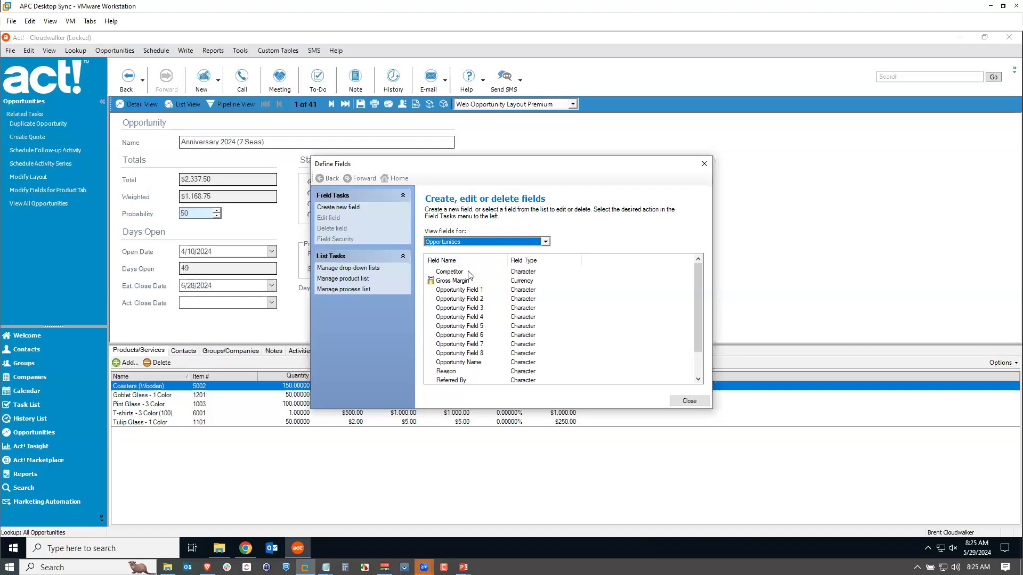
left_click(347, 208)
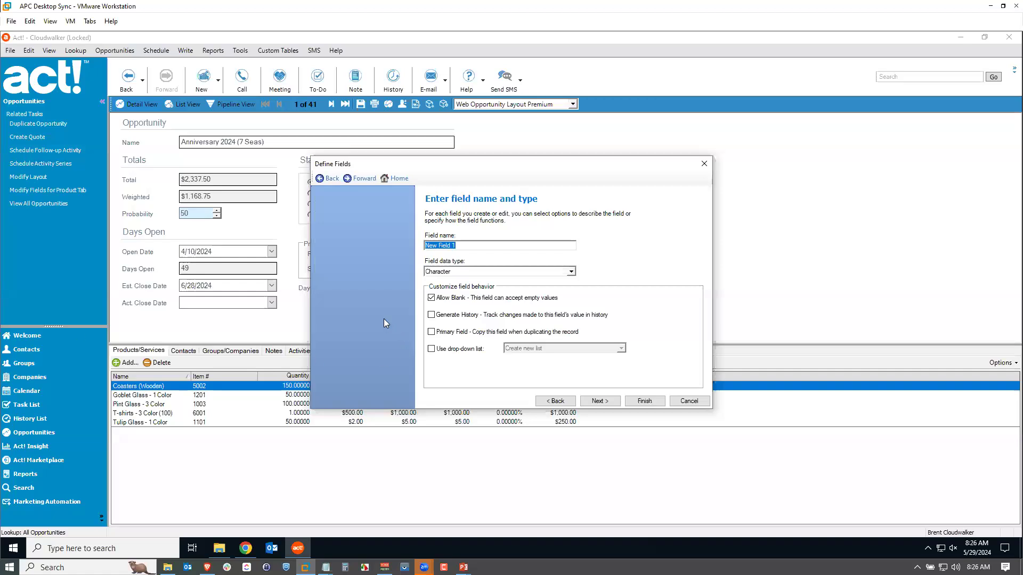
type("Commission")
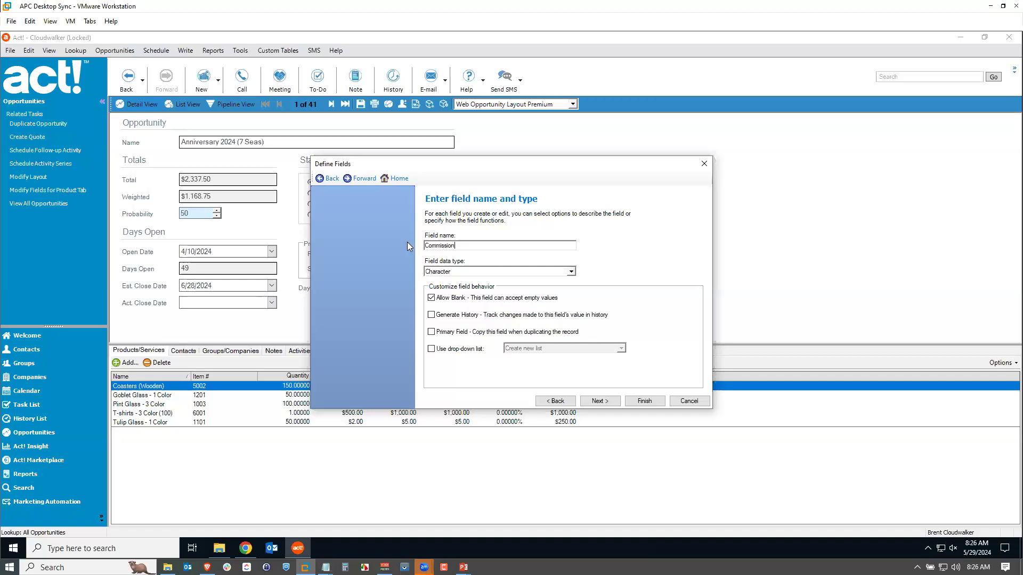
left_click(571, 273)
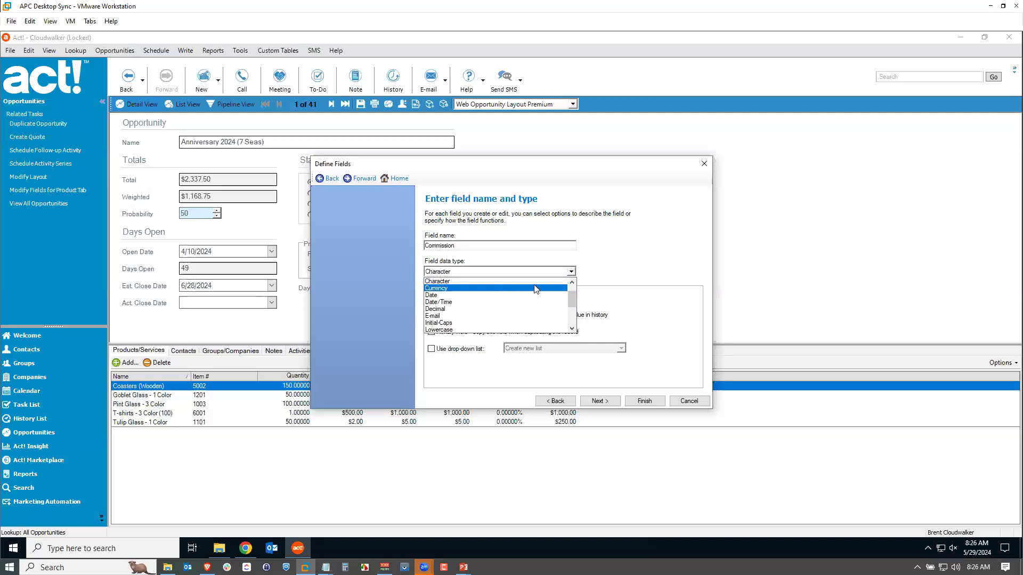
scroll(458, 290, "up", 2)
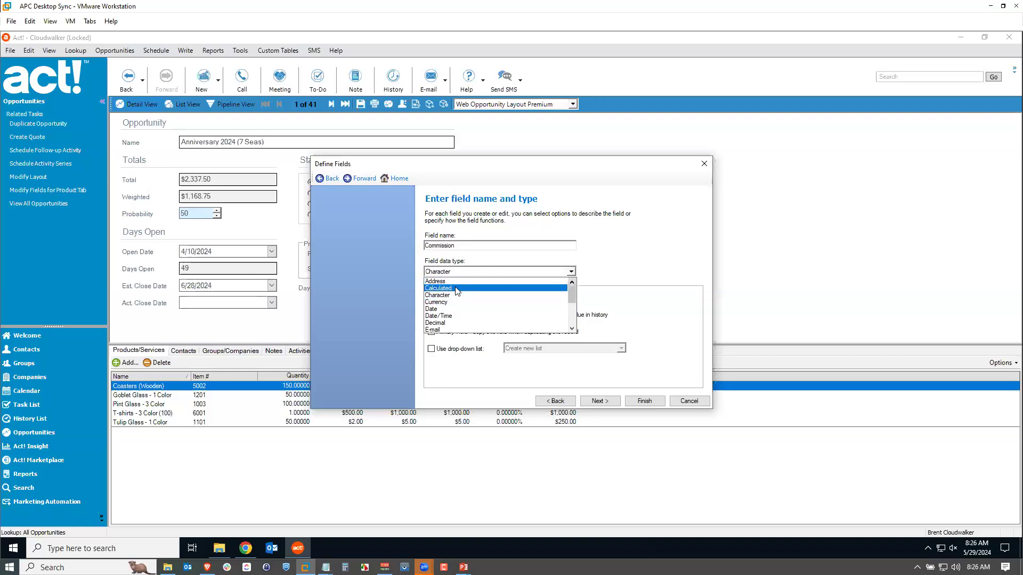
left_click(449, 288)
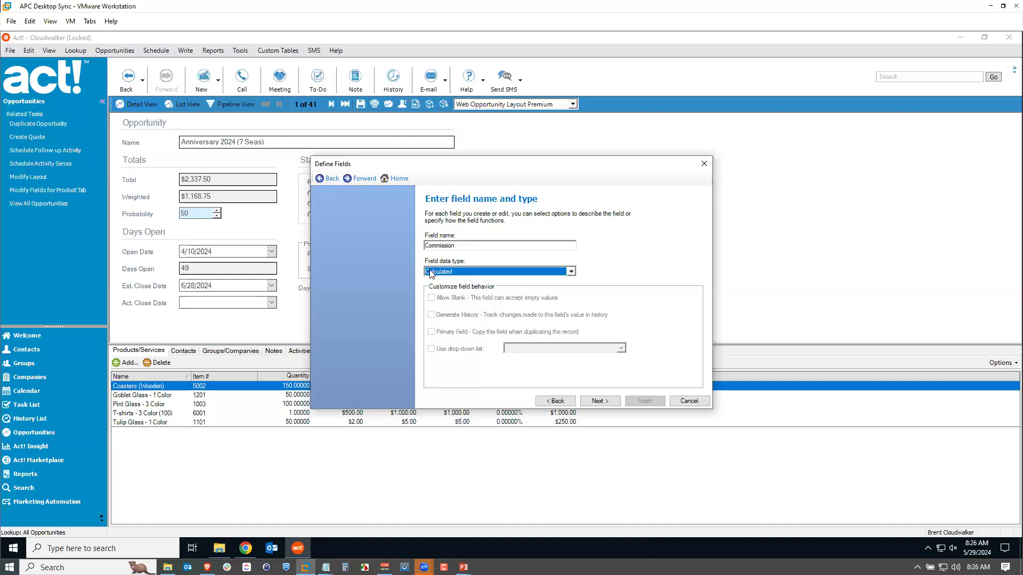
Step: Make the Commission field a numeric calculation with the formula [Total] * .05
left_click(599, 402)
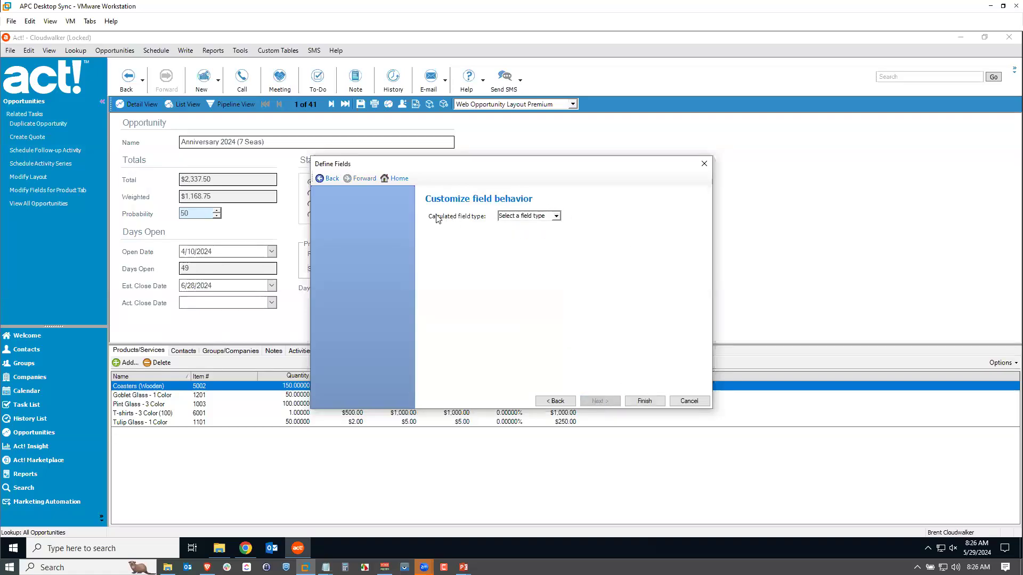
left_click(557, 216)
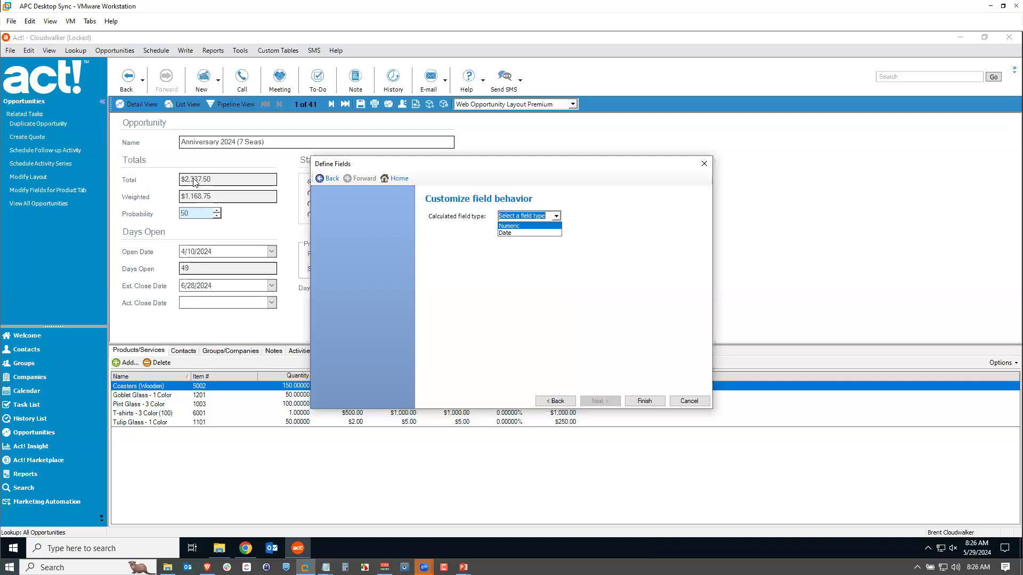
left_click(514, 226)
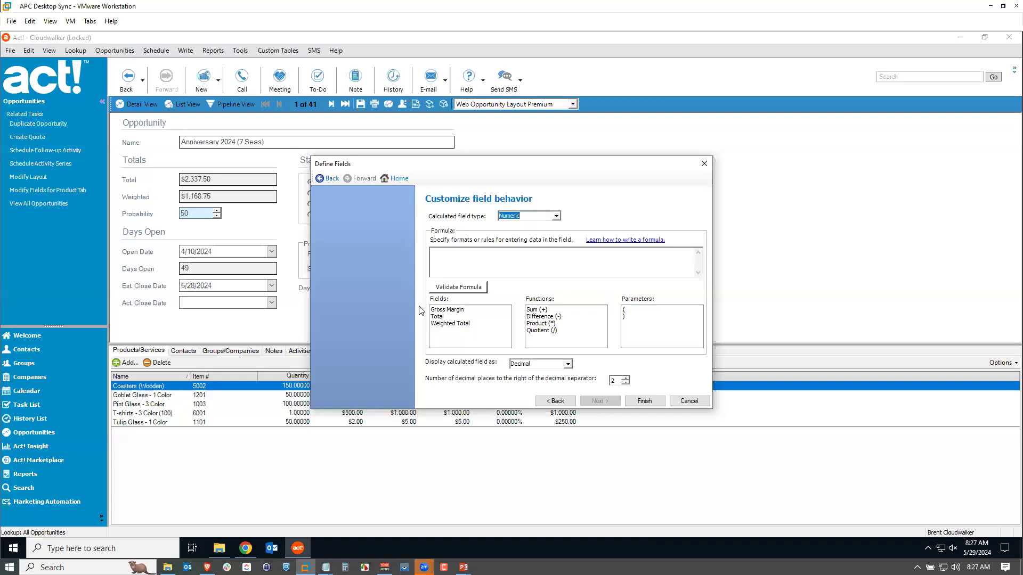
double_click(441, 318)
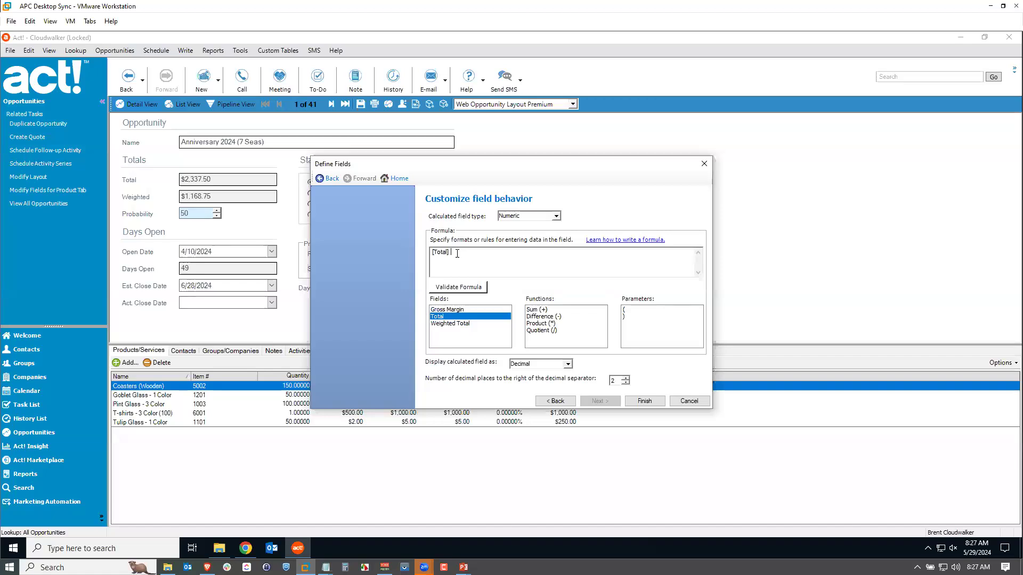
double_click(540, 324)
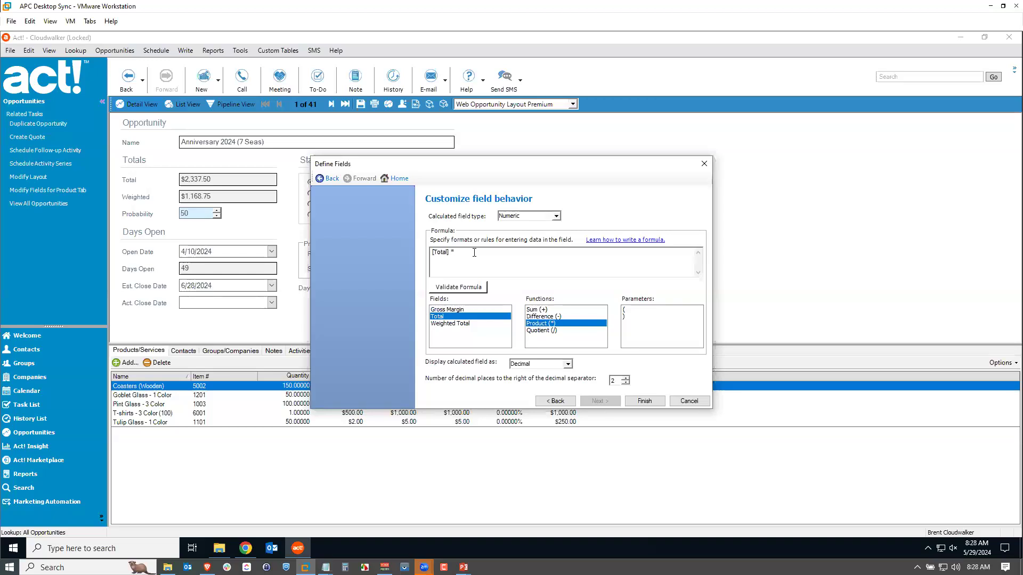
type(".05")
Step: Display the calculated Commission value as currency and finish creating the field
left_click(568, 365)
left_click(538, 375)
left_click(650, 401)
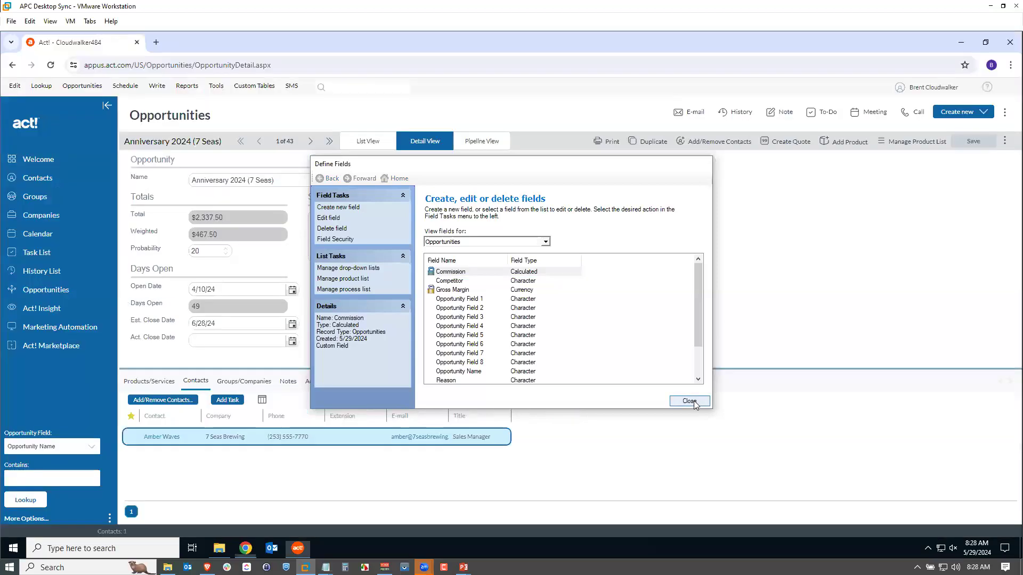
Step: Close the field definitions, agree to modify the layout, and place the Commission field with its label below Days in Stage
left_click(693, 401)
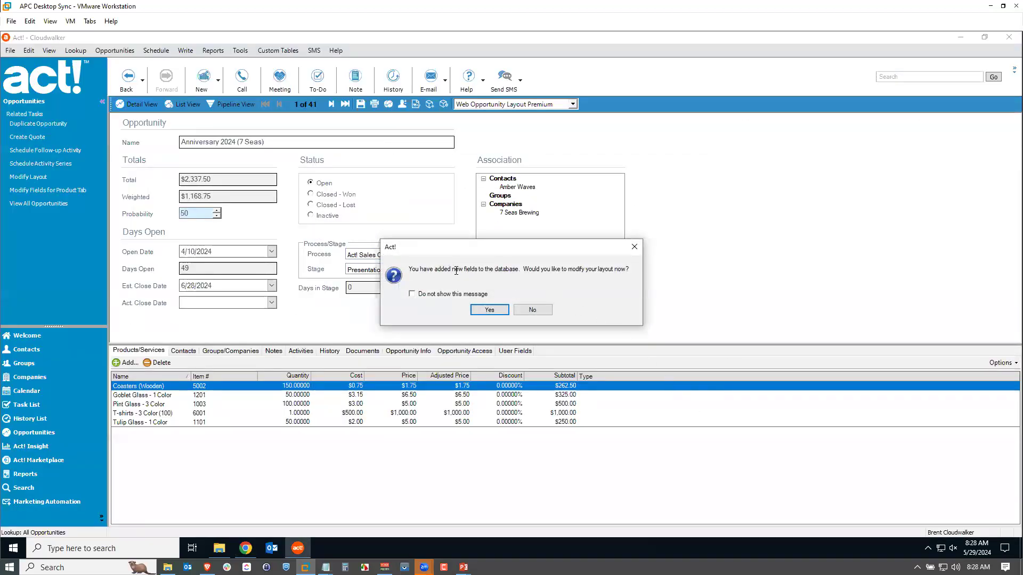
left_click(490, 310)
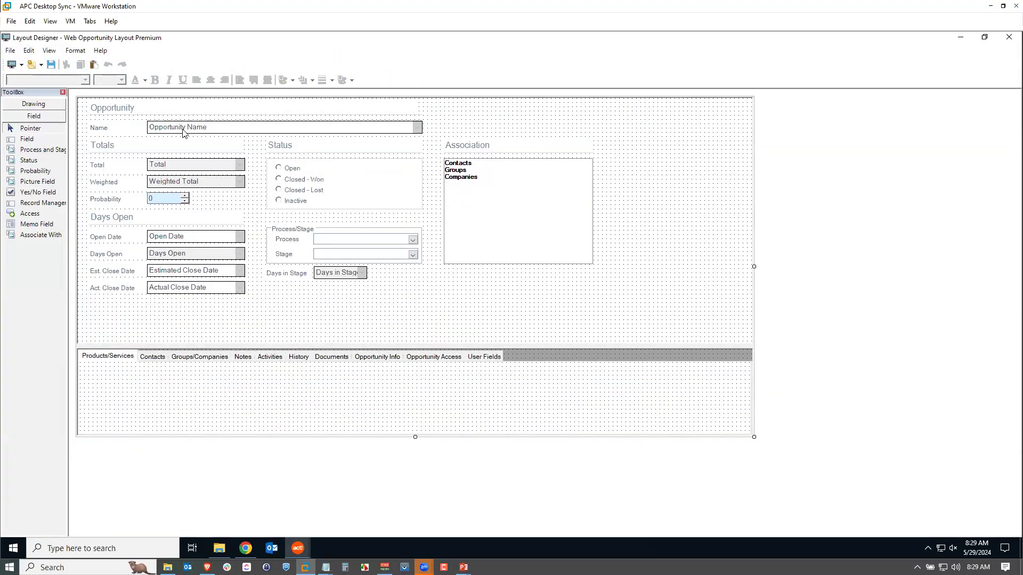
left_click(34, 139)
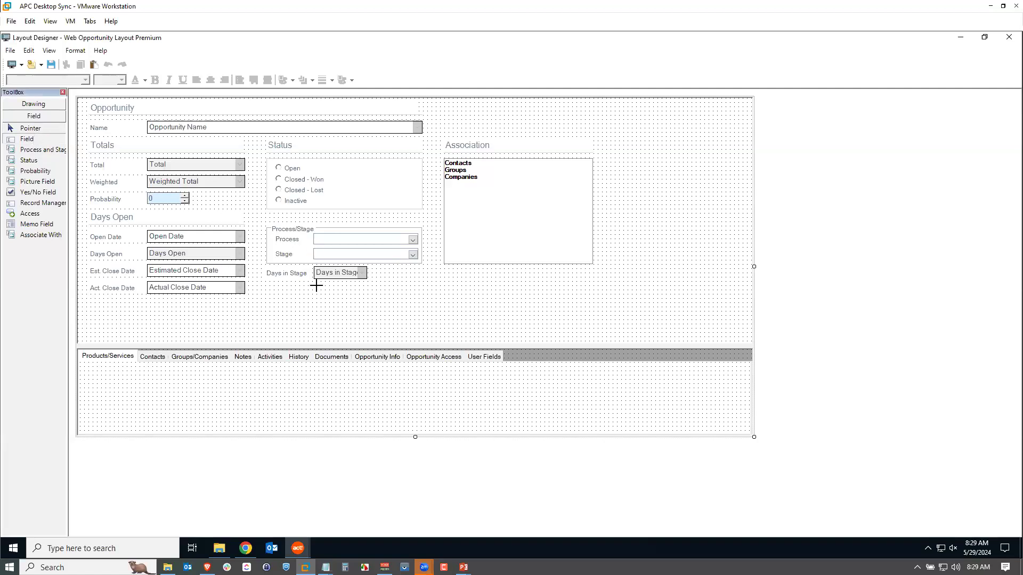
left_click_drag(316, 286, 377, 295)
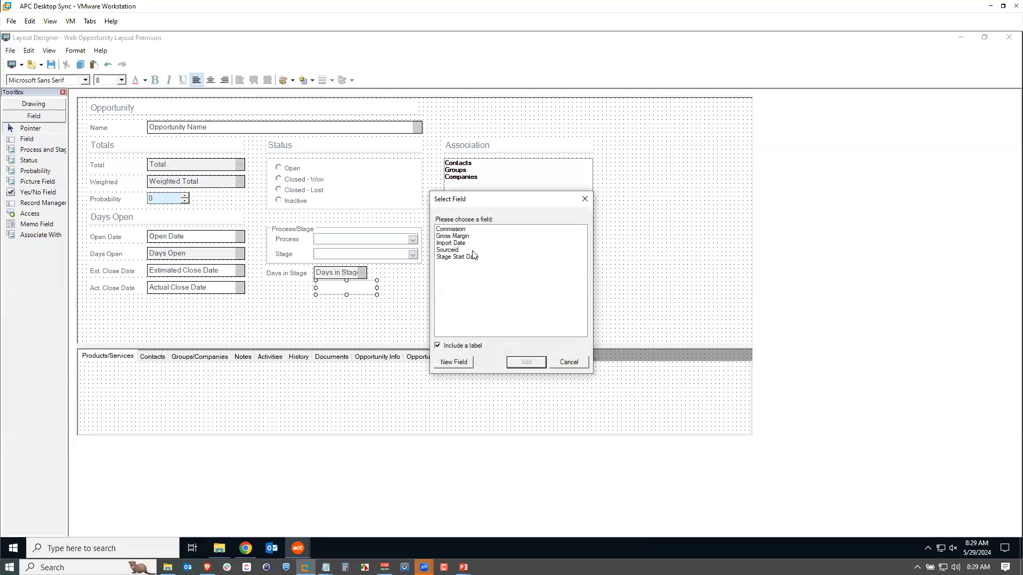
left_click(456, 231)
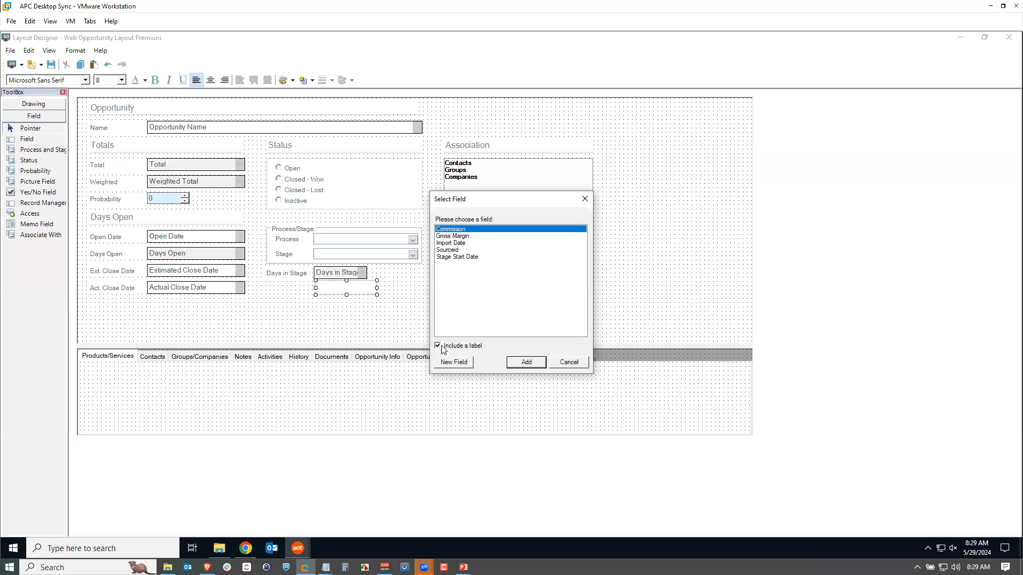
left_click(526, 363)
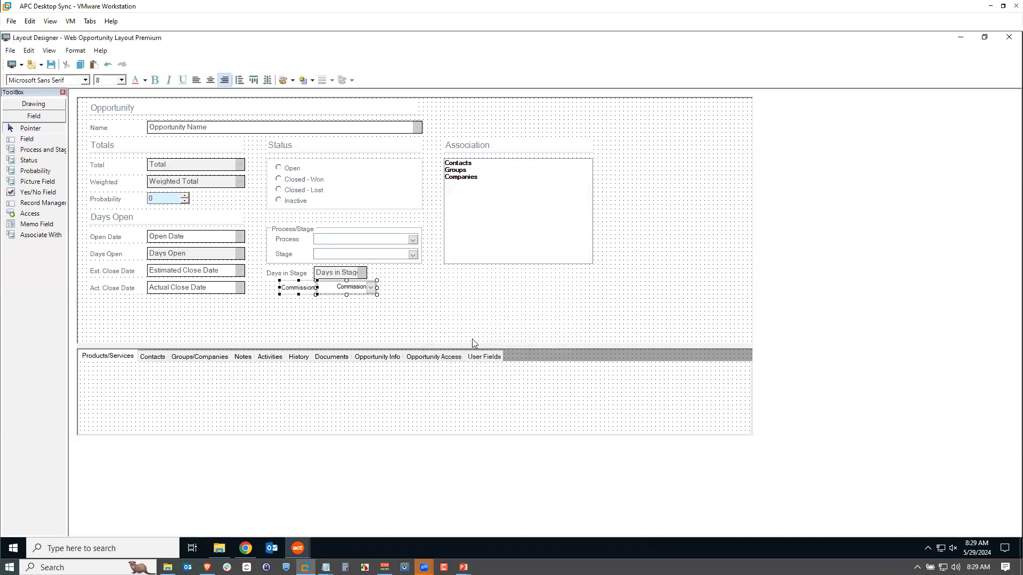
Step: Left-align the text in the Commission field and move its label left, away from the field
left_click(353, 291)
left_click(196, 81)
left_click_drag(307, 292, 298, 290)
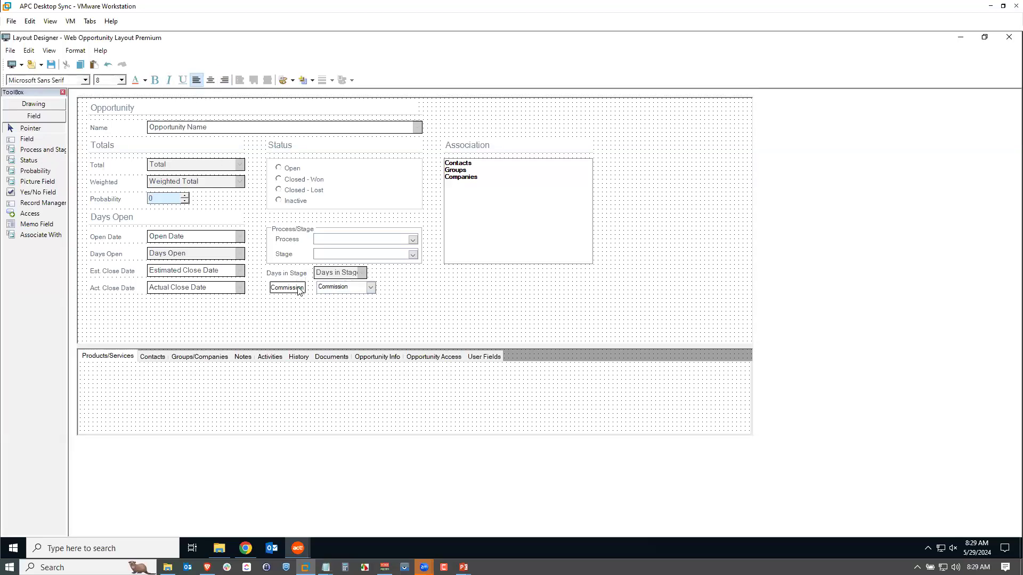
Step: Compare the font settings with the Days in Stage label and set the Commission label's font size to 9
left_click(340, 293)
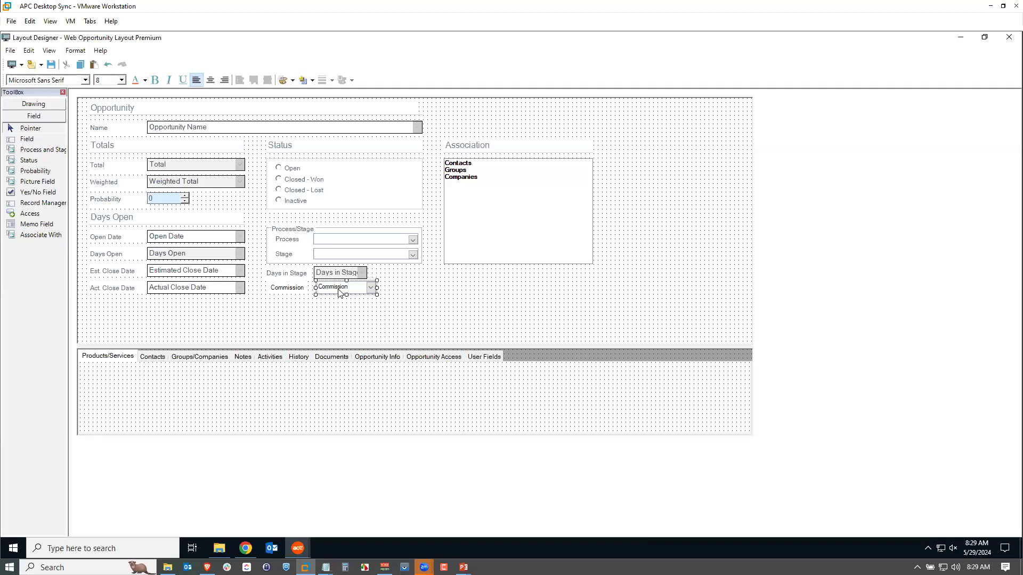
left_click(85, 80)
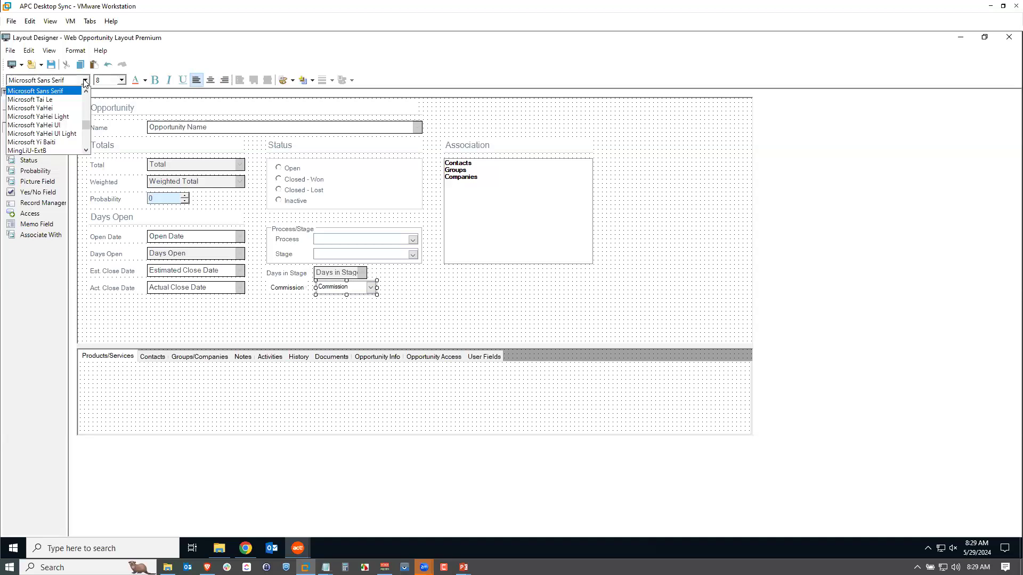
left_click(84, 80)
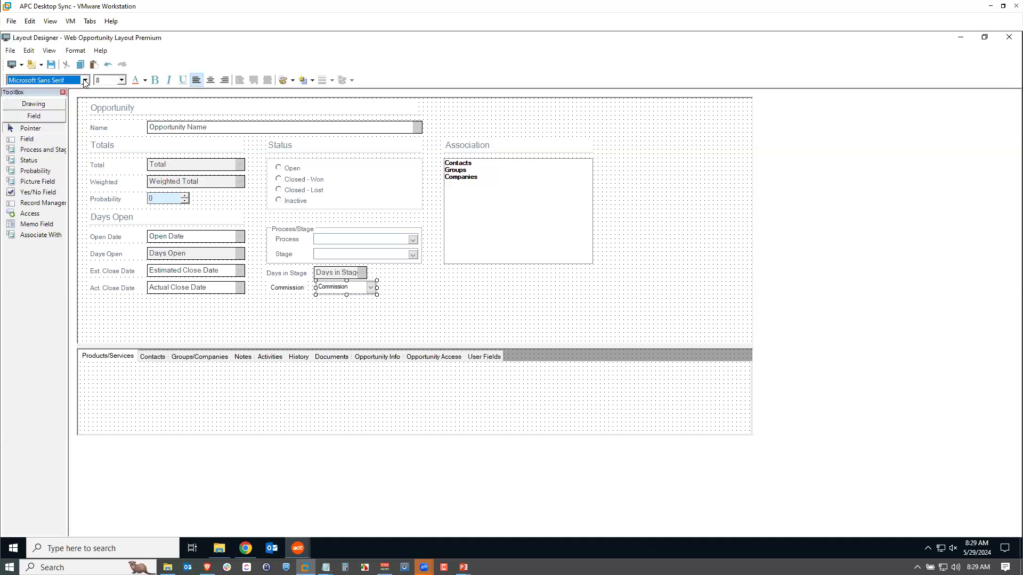
left_click(292, 277)
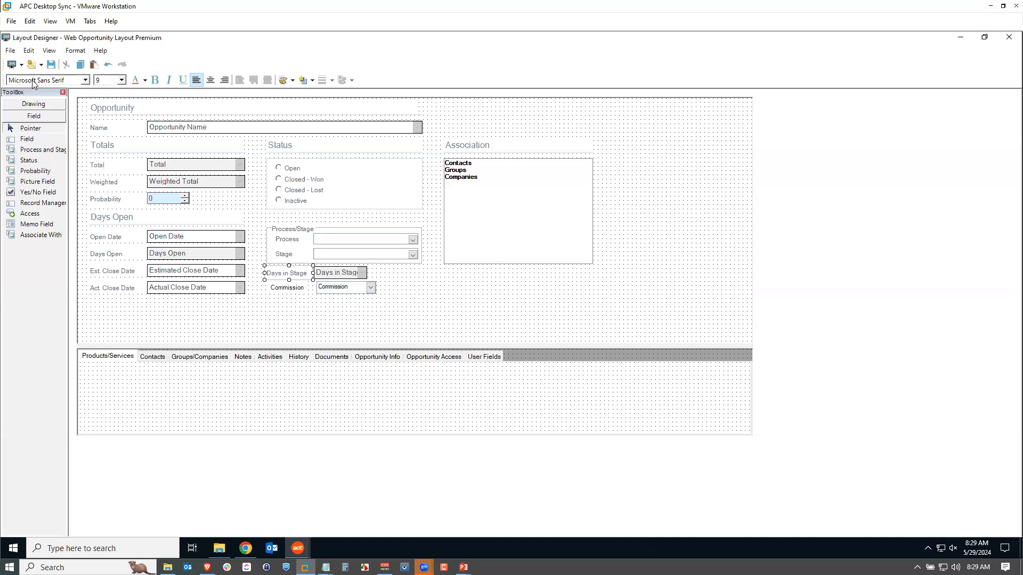
left_click(296, 288)
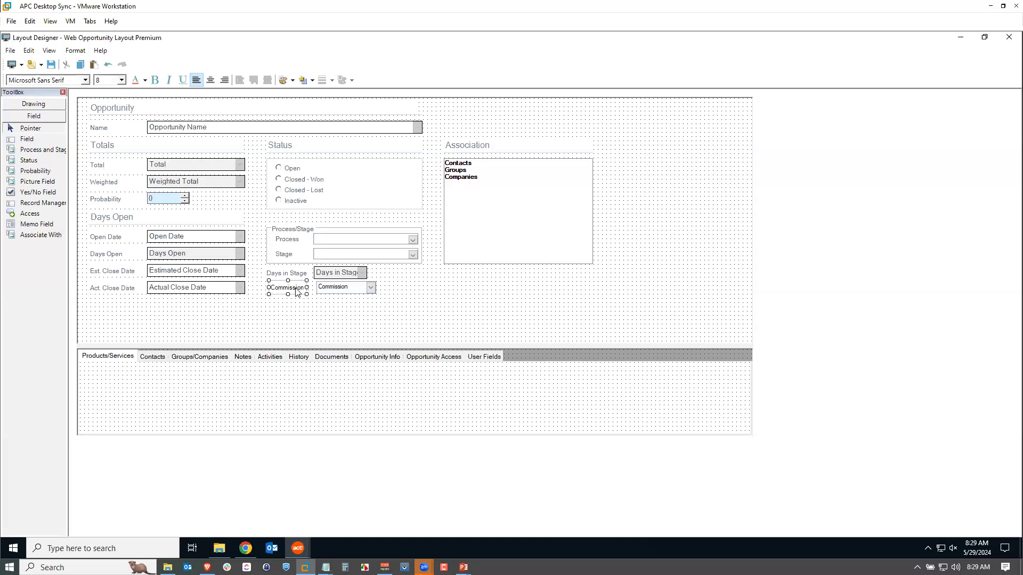
left_click(122, 80)
left_click(114, 99)
Step: Shift the Commission label further left and exit the Layout Designer, keeping the layout changes
left_click_drag(307, 287, 260, 288)
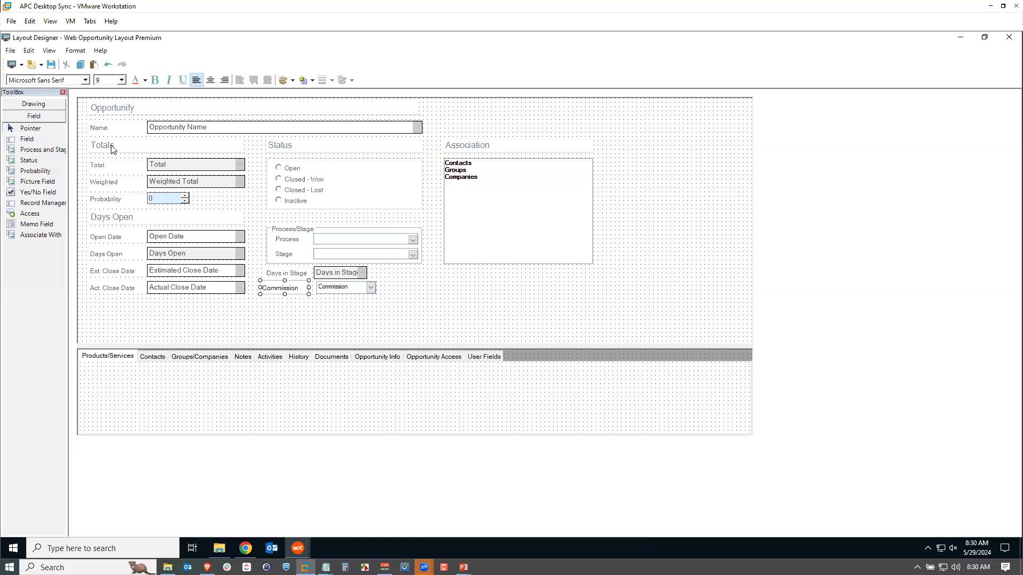
left_click(10, 50)
left_click(31, 160)
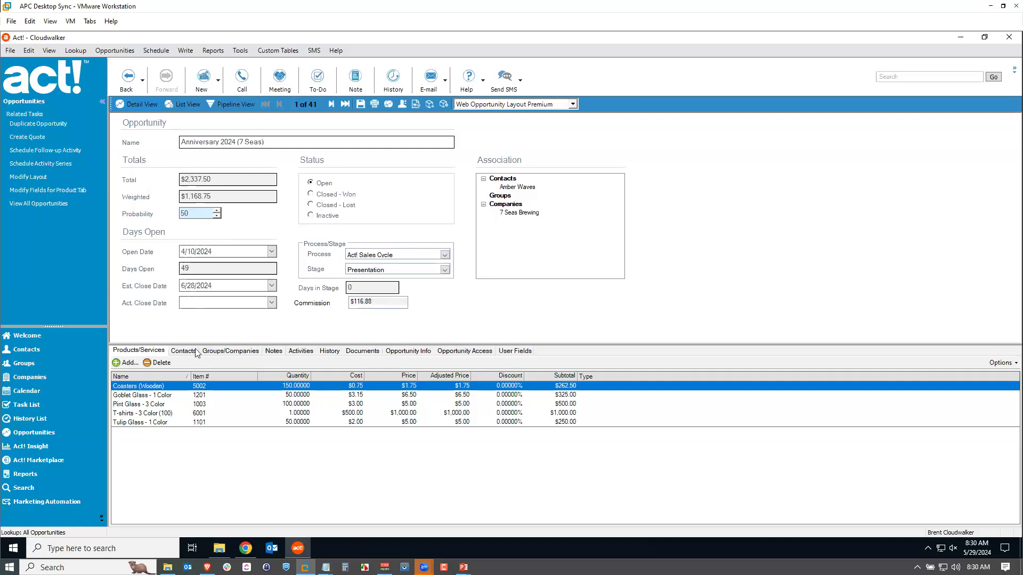
Step: Change the quantity of the Pint Glass - 3 Color product in the opportunity to 70
double_click(283, 404)
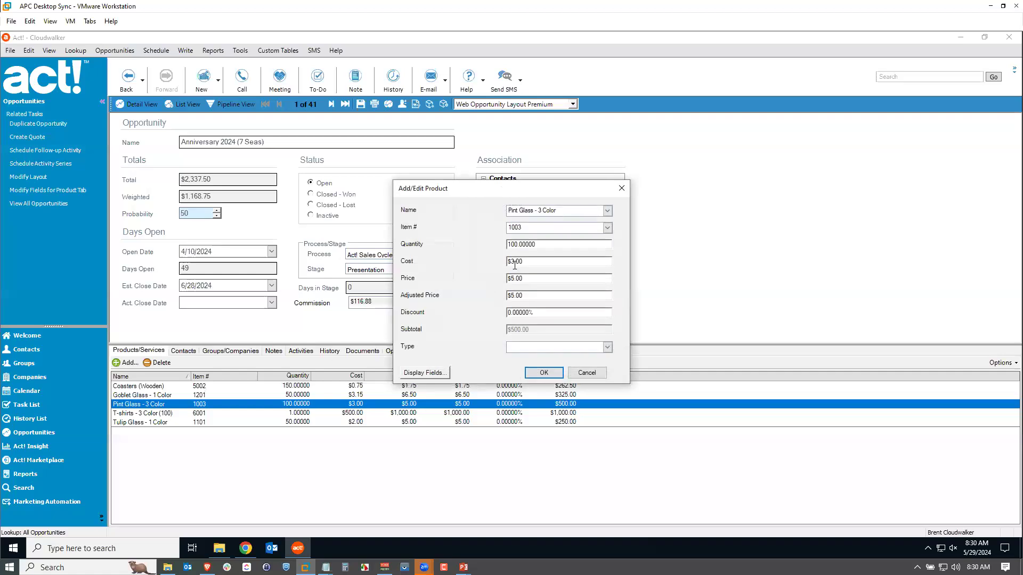
type("70")
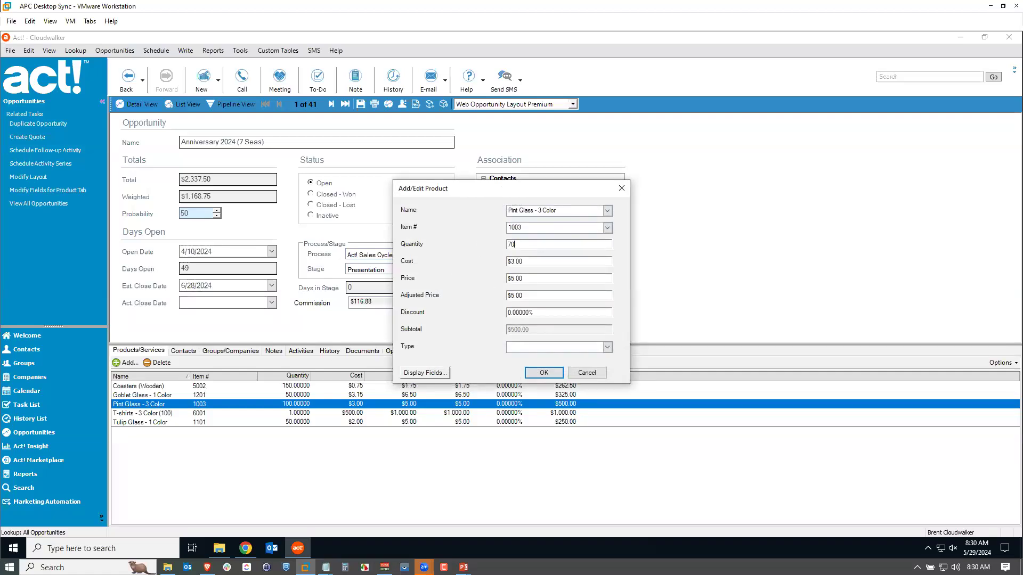
left_click(544, 373)
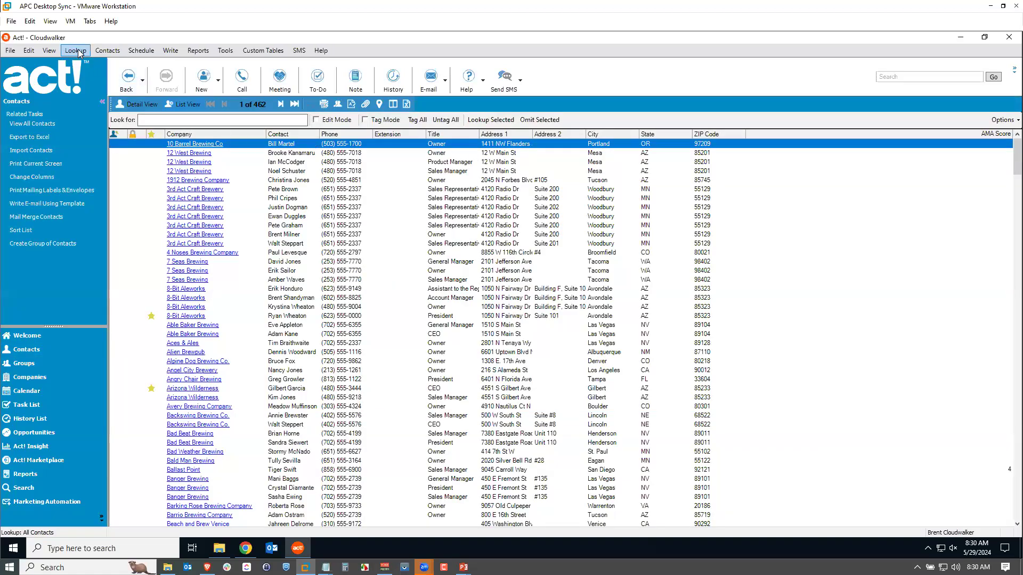
Step: Look up My Record in Contacts and open its personal info to examine the Birthday and Age fields
left_click(77, 49)
left_click(86, 61)
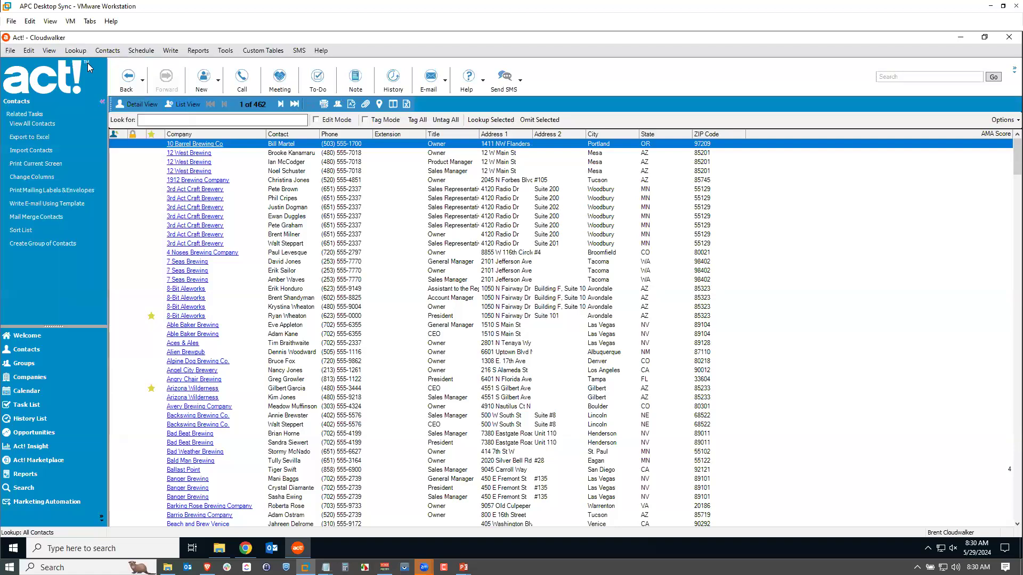
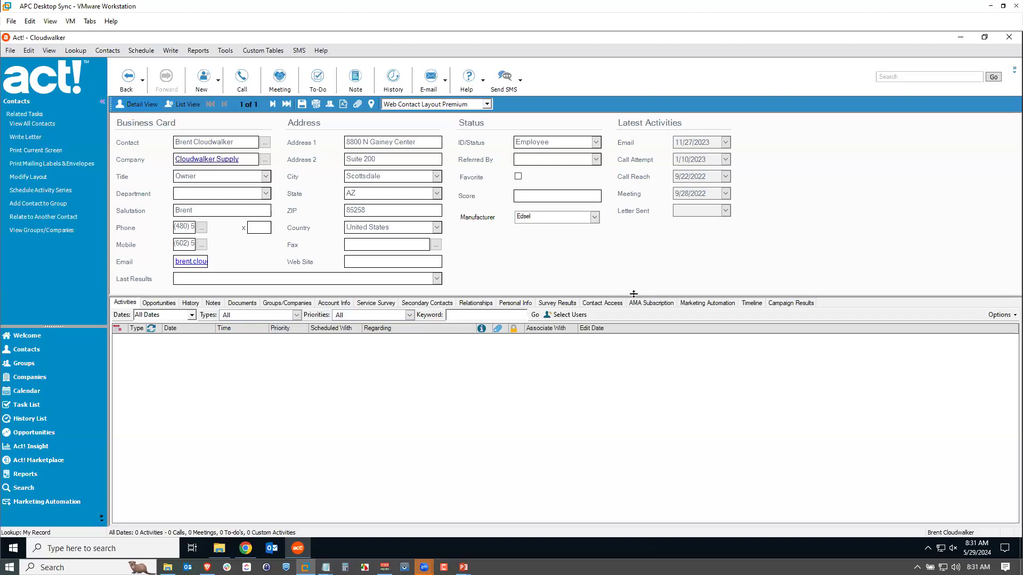
left_click(516, 306)
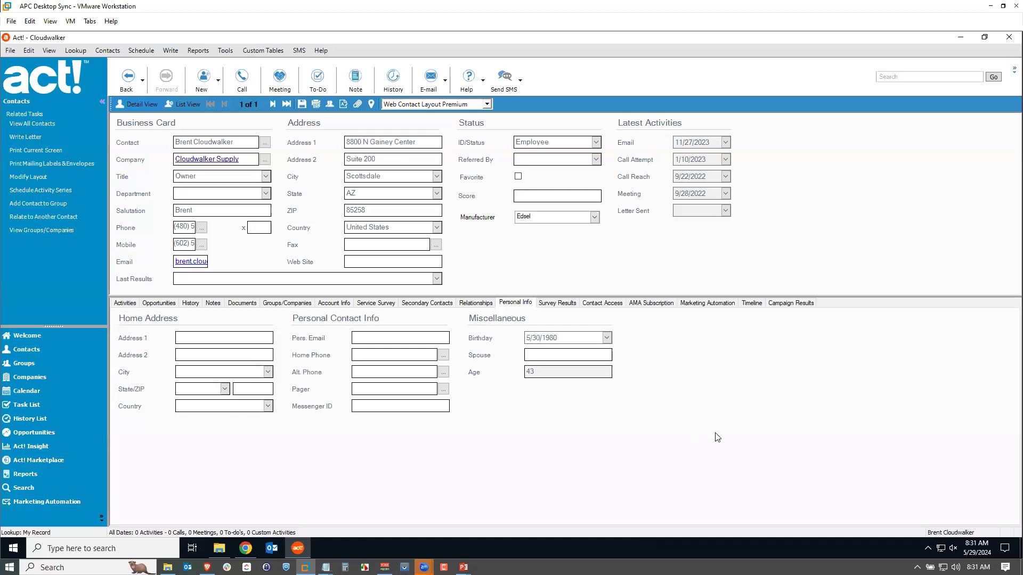
Step: Create a contact field named Portrait with the Picture data type and no trigger, and close the field definitions
left_click(222, 51)
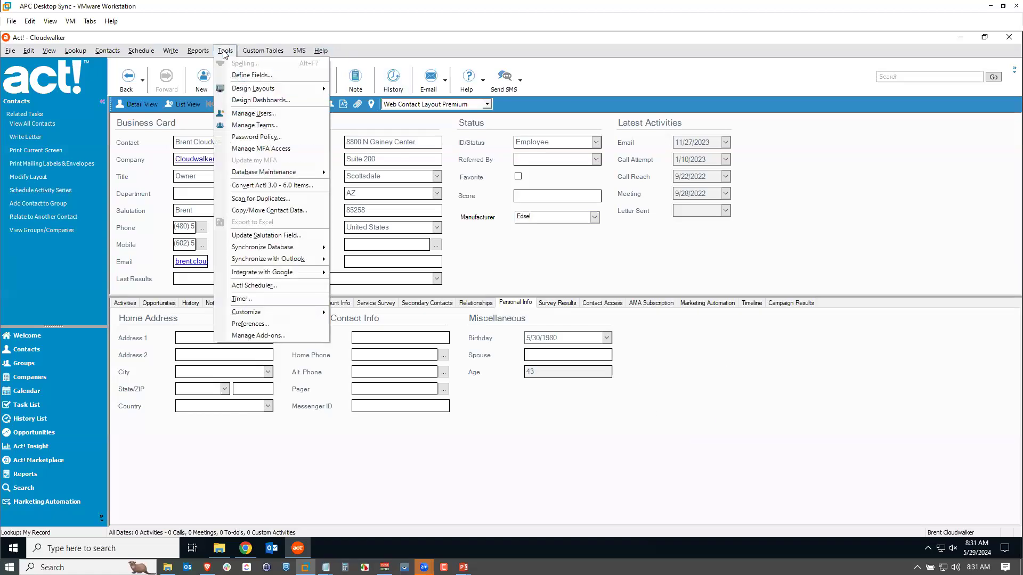
left_click(239, 76)
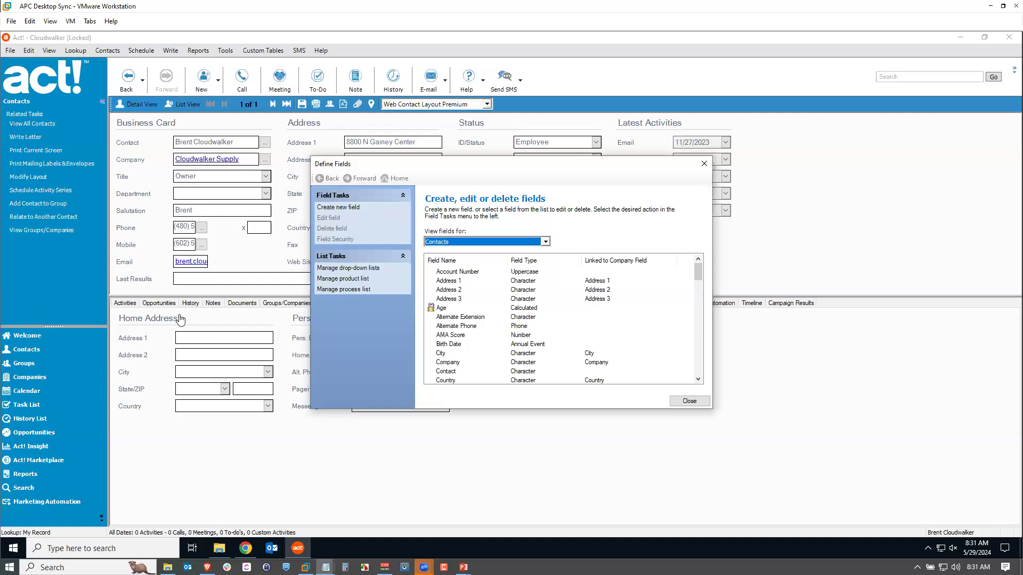
left_click(349, 208)
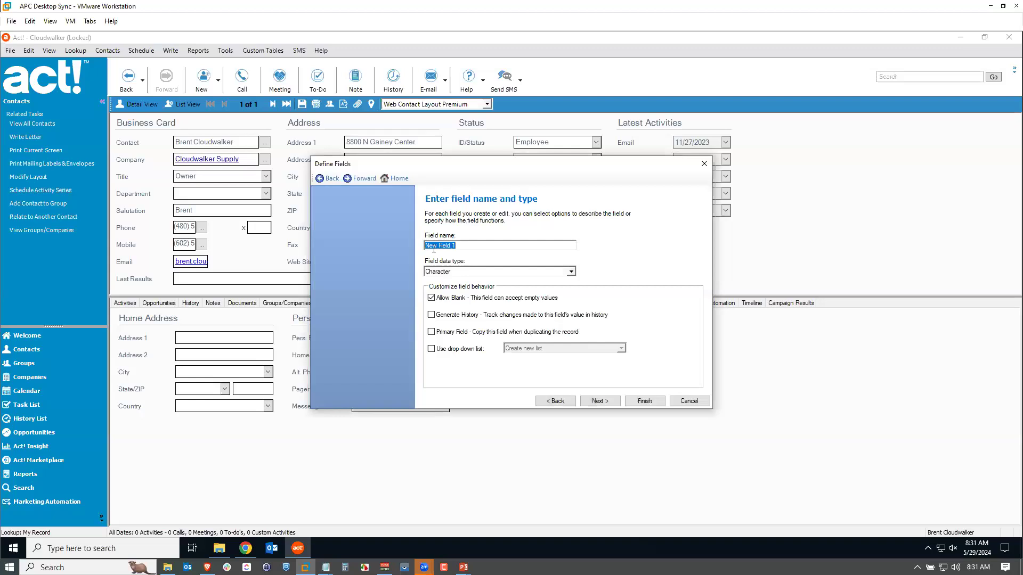
type("Portrait")
left_click(570, 271)
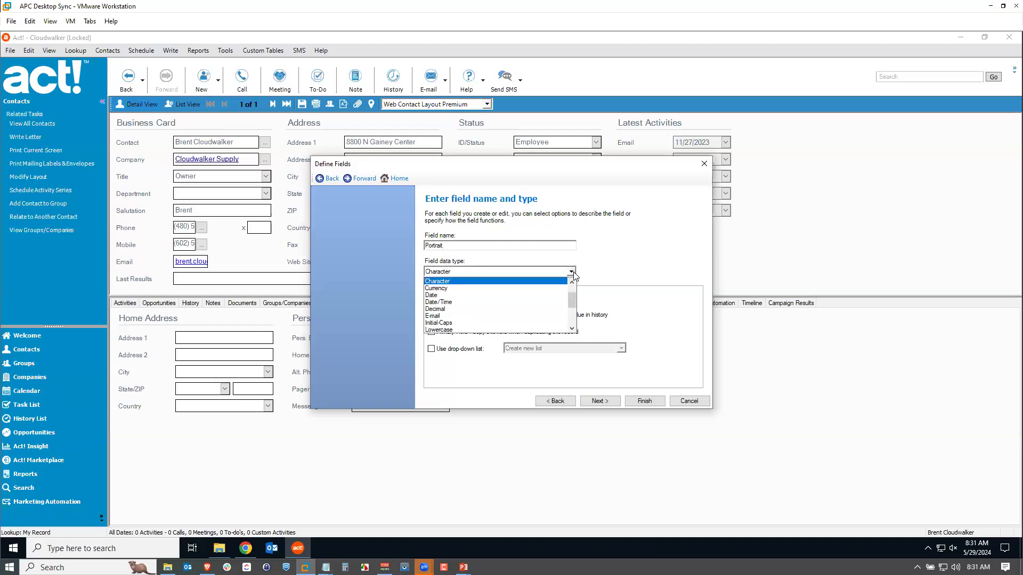
left_click_drag(572, 301, 572, 313)
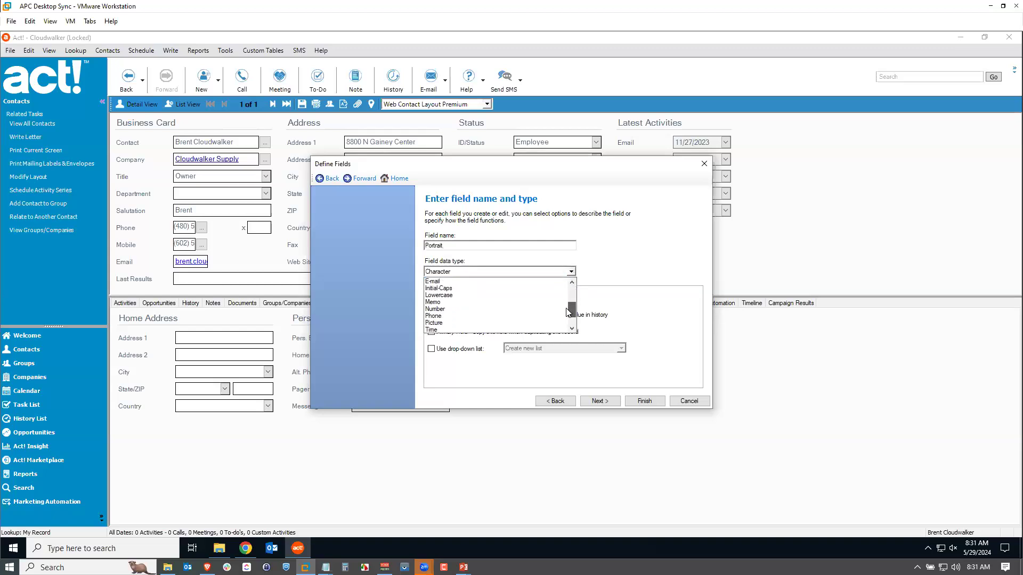
left_click(442, 315)
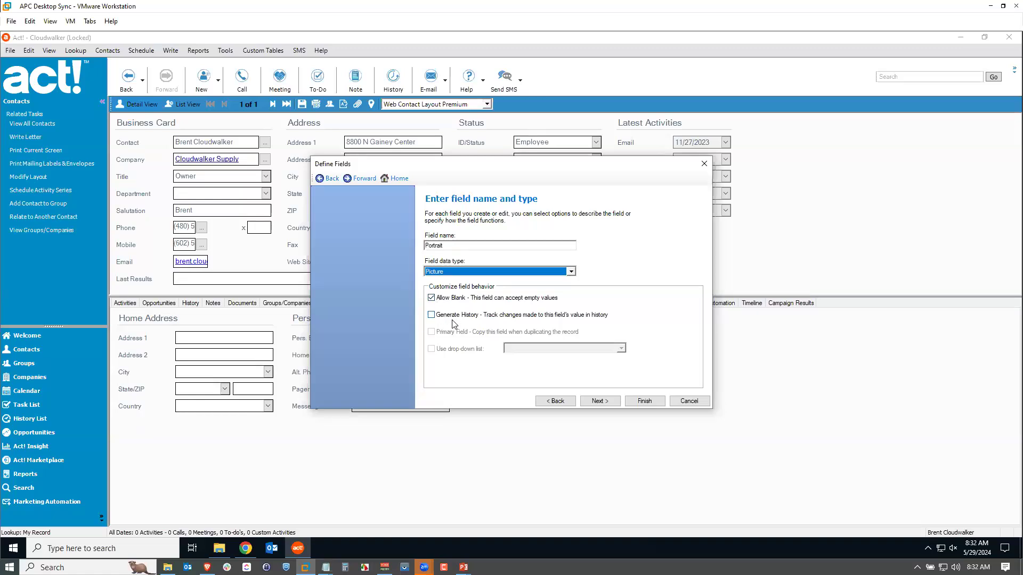
left_click(599, 402)
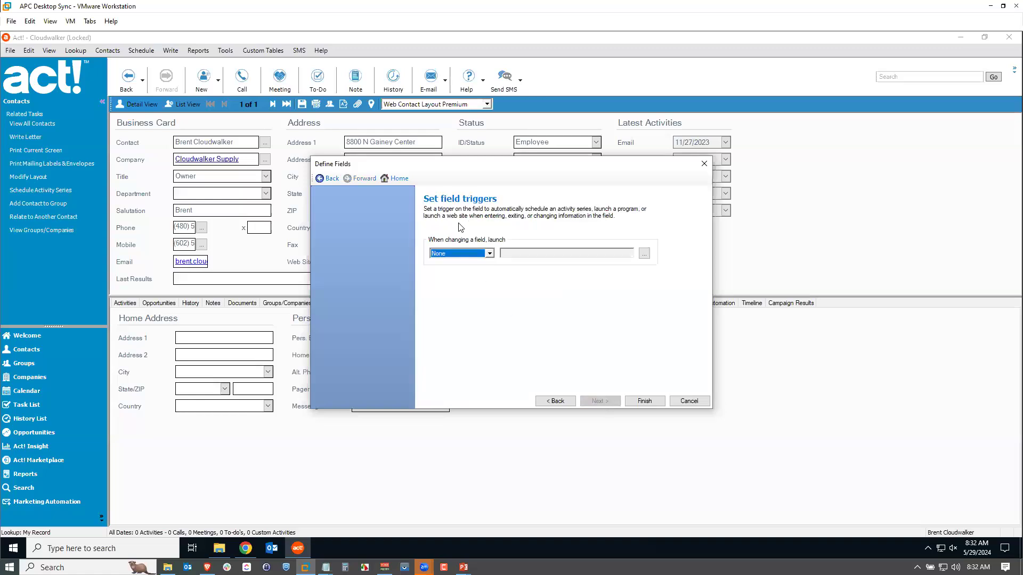
left_click(643, 401)
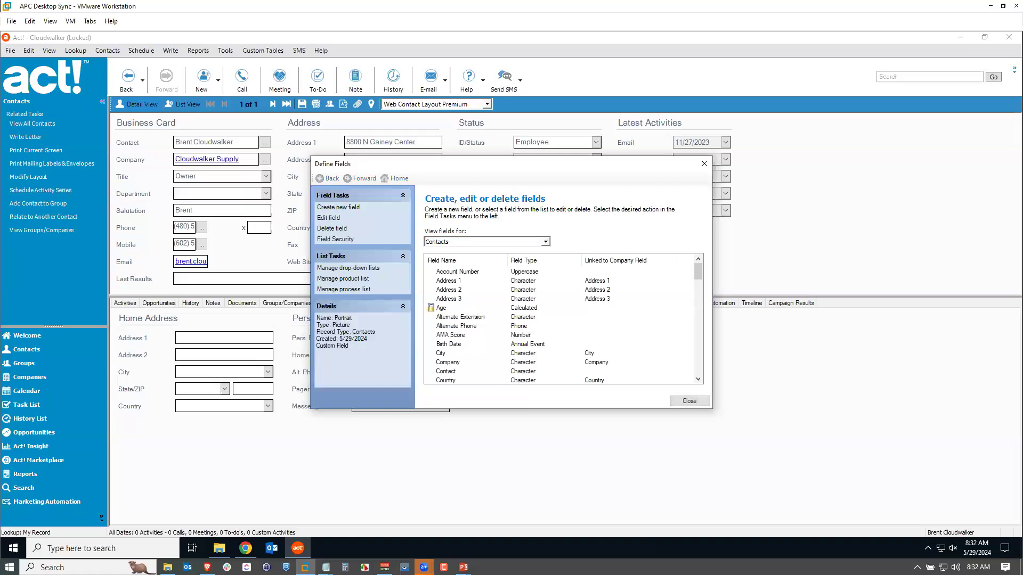
left_click(689, 401)
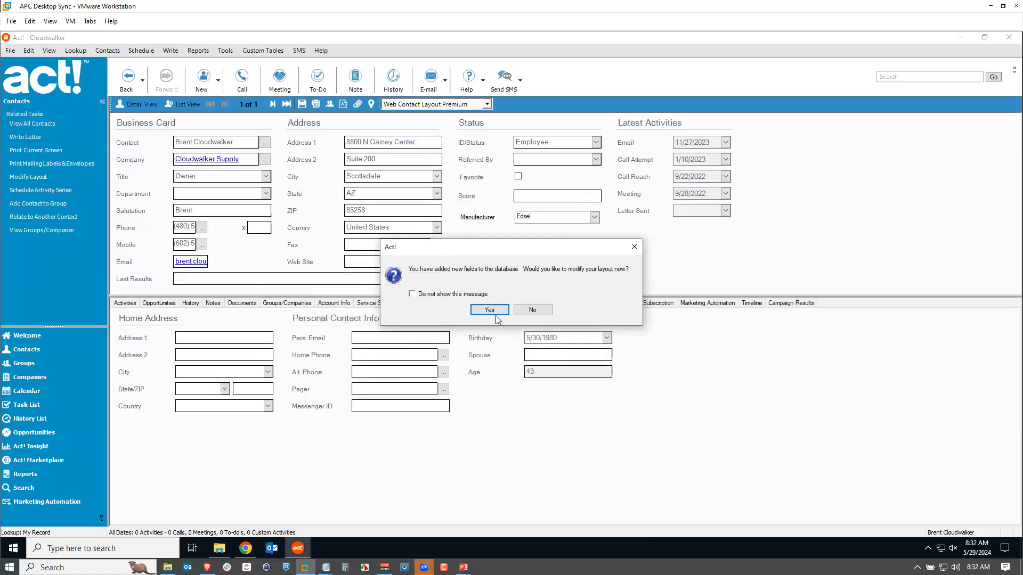
left_click(486, 310)
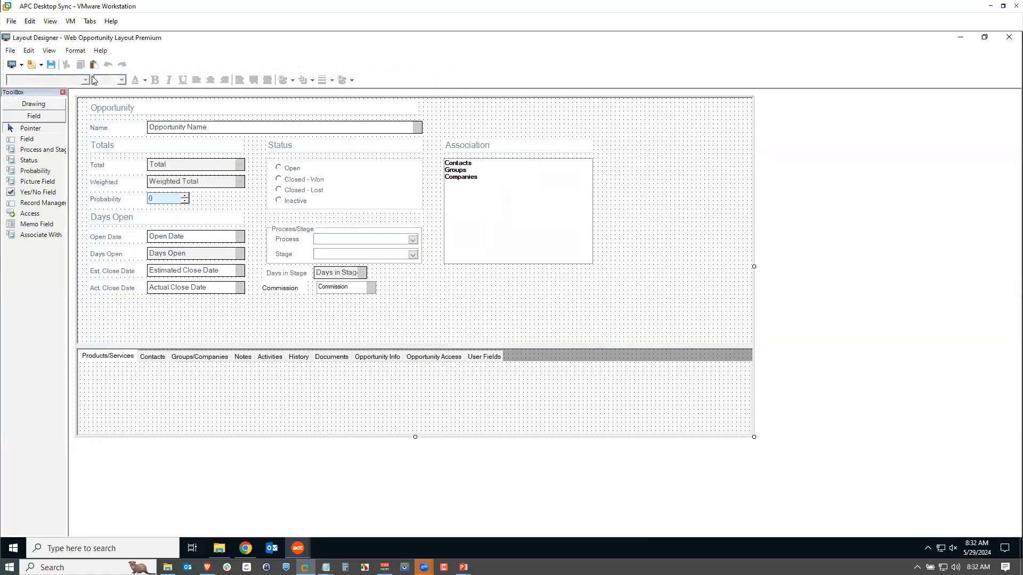
left_click(10, 50)
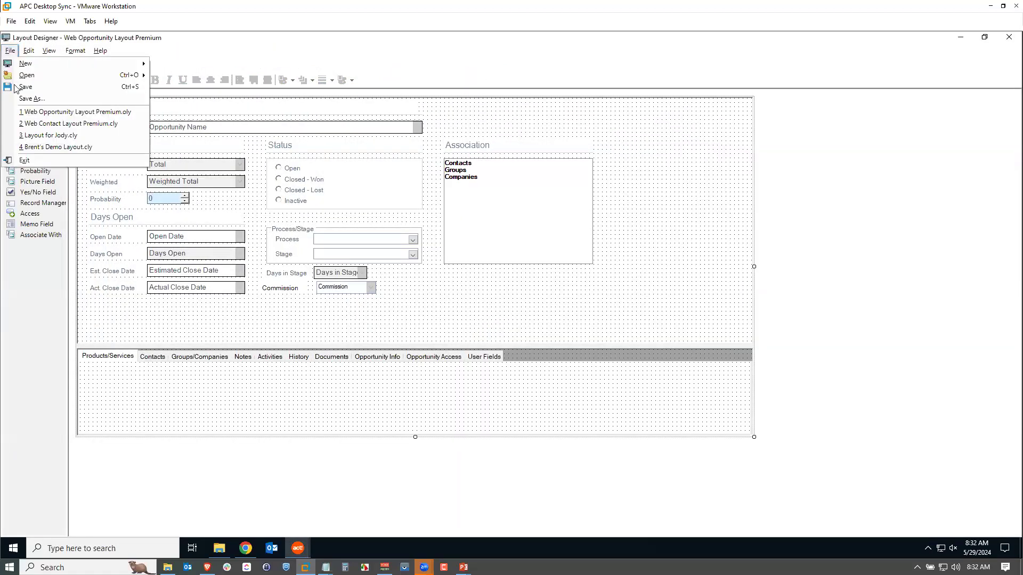
left_click(30, 160)
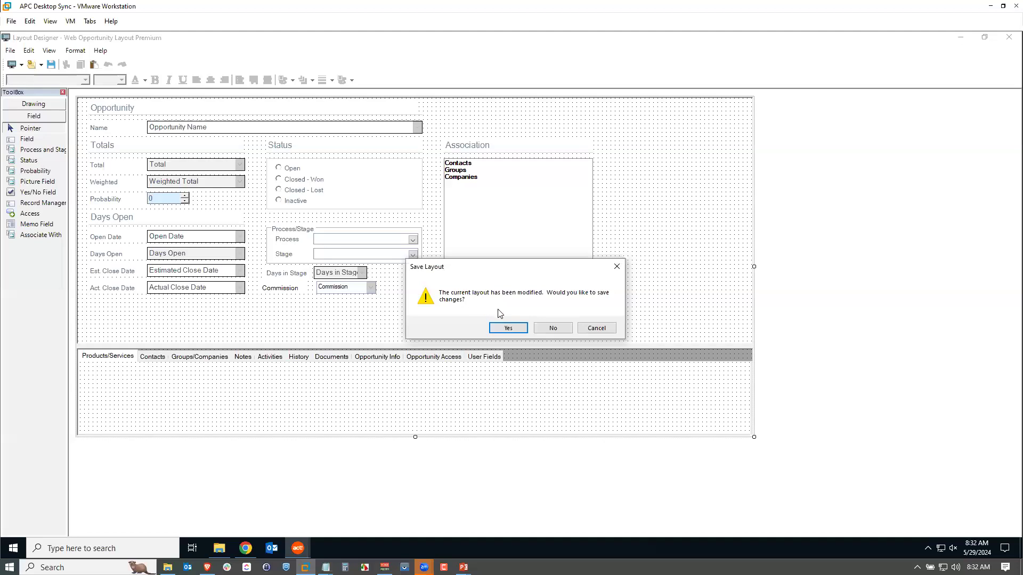
left_click(554, 329)
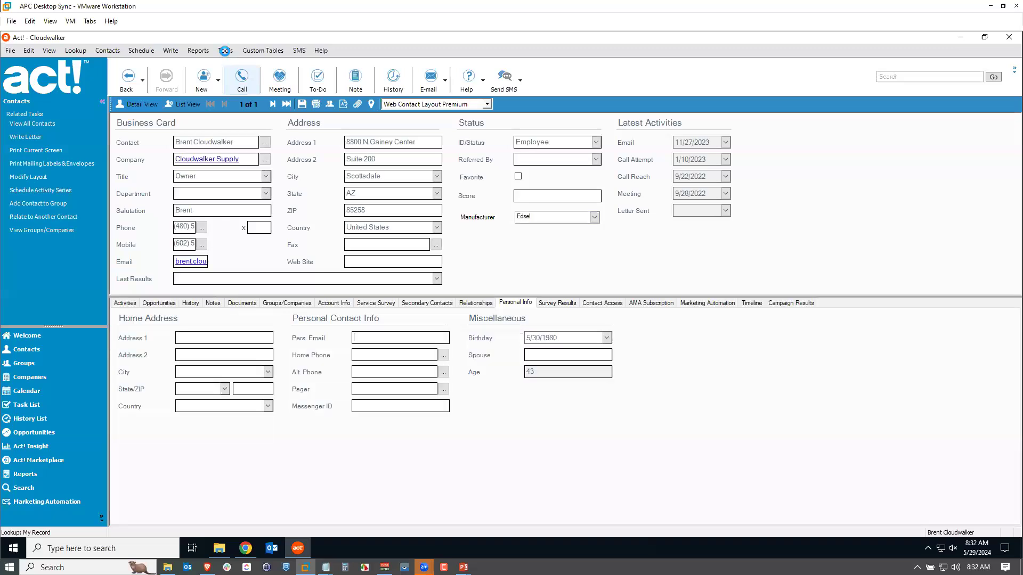
Step: In the contact layout, add the Portrait picture field without a label, about 104 by 136 pixels, beside the Miscellaneous fields under Personal Info
left_click(225, 52)
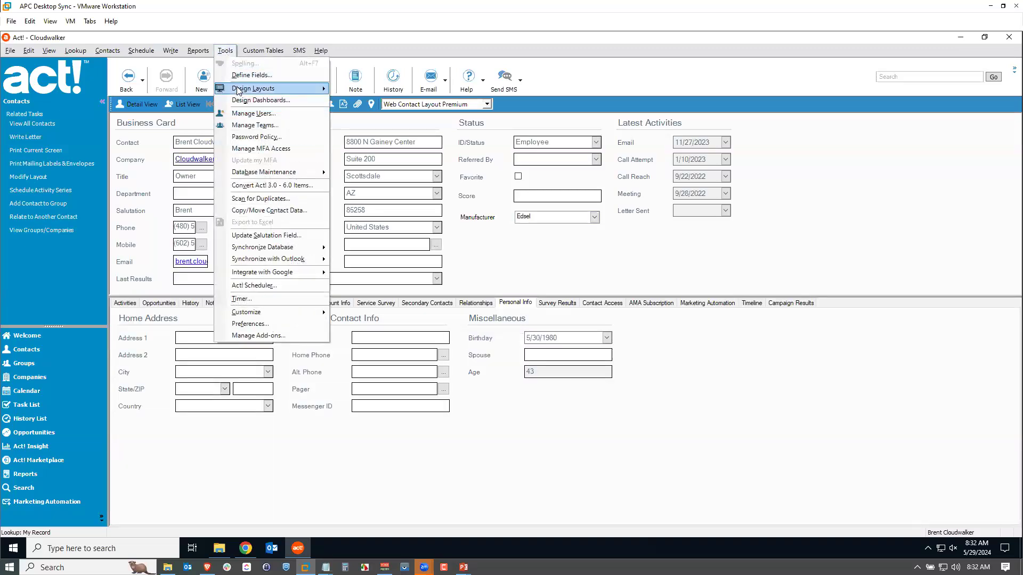
mouse_move(252, 90)
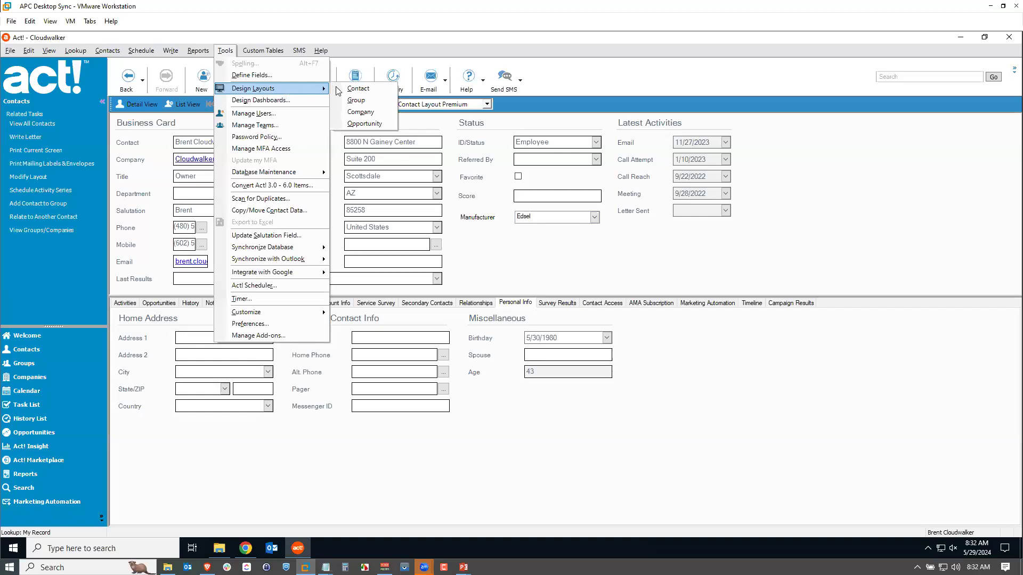
left_click(357, 89)
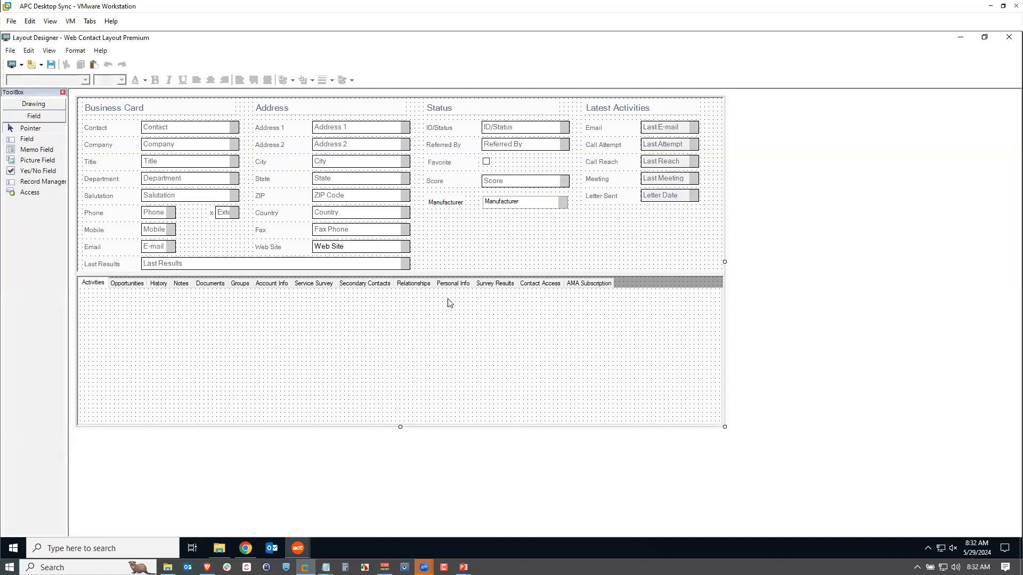
left_click(455, 285)
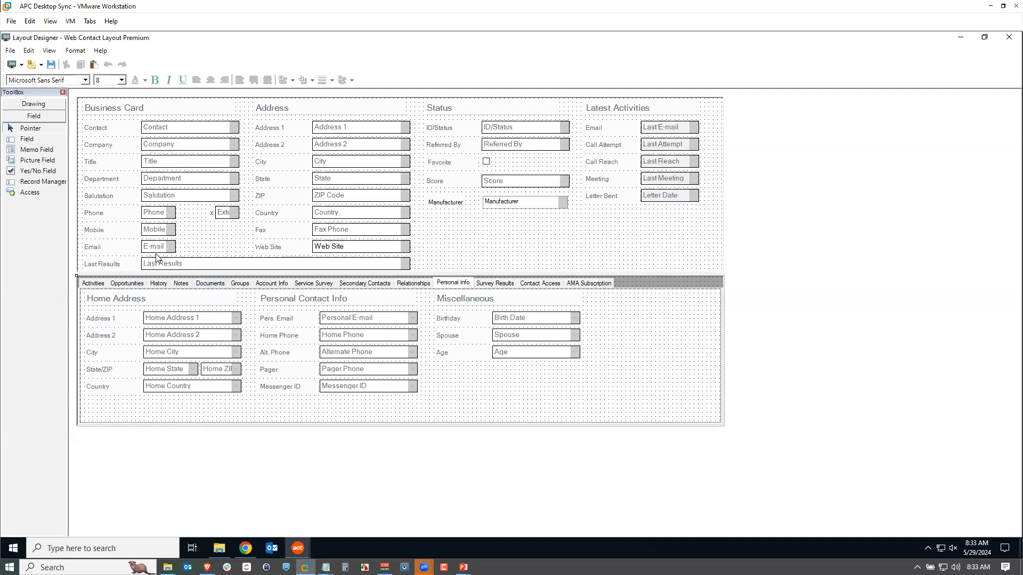
left_click(36, 162)
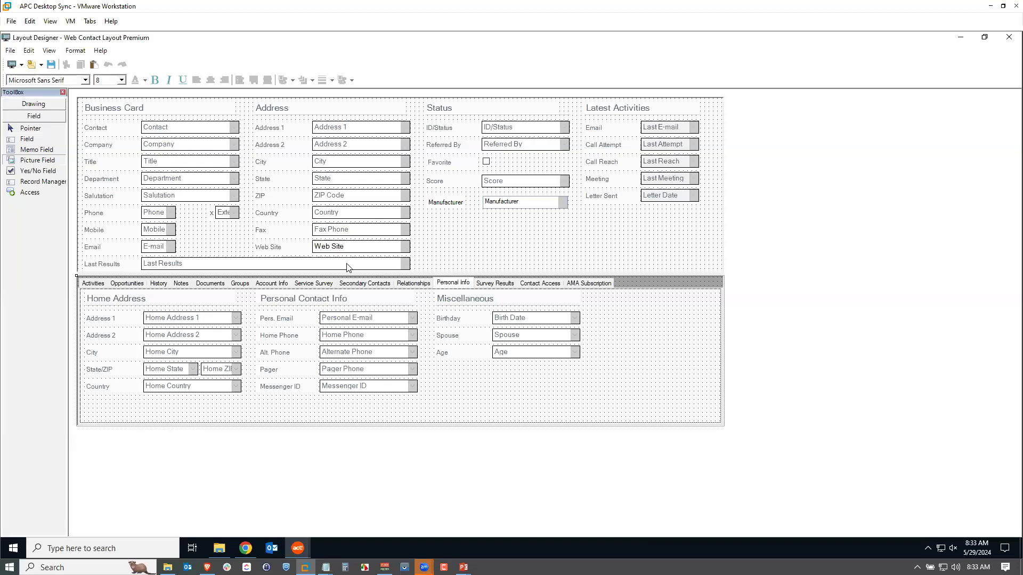
left_click_drag(596, 307, 652, 379)
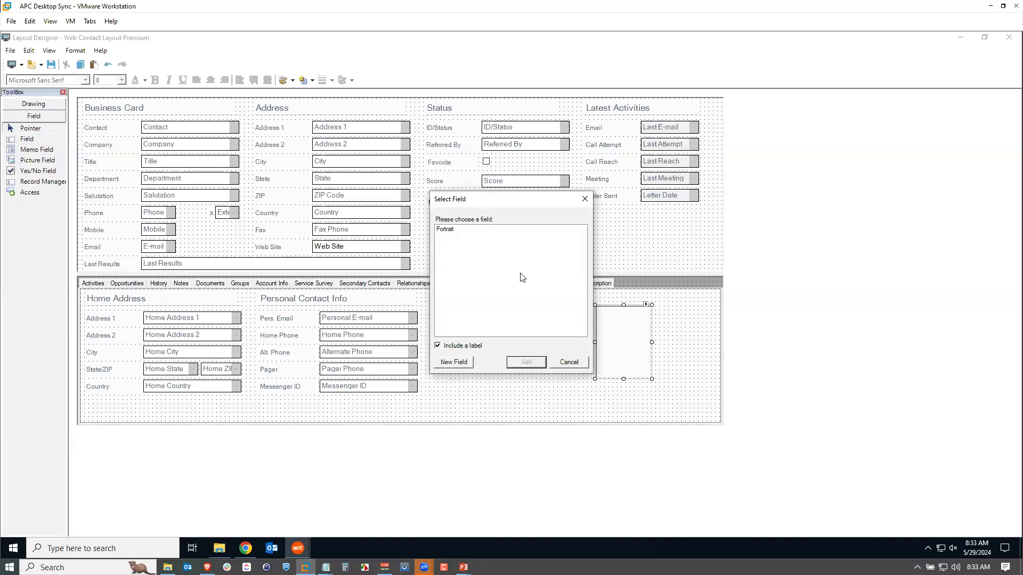
left_click(450, 231)
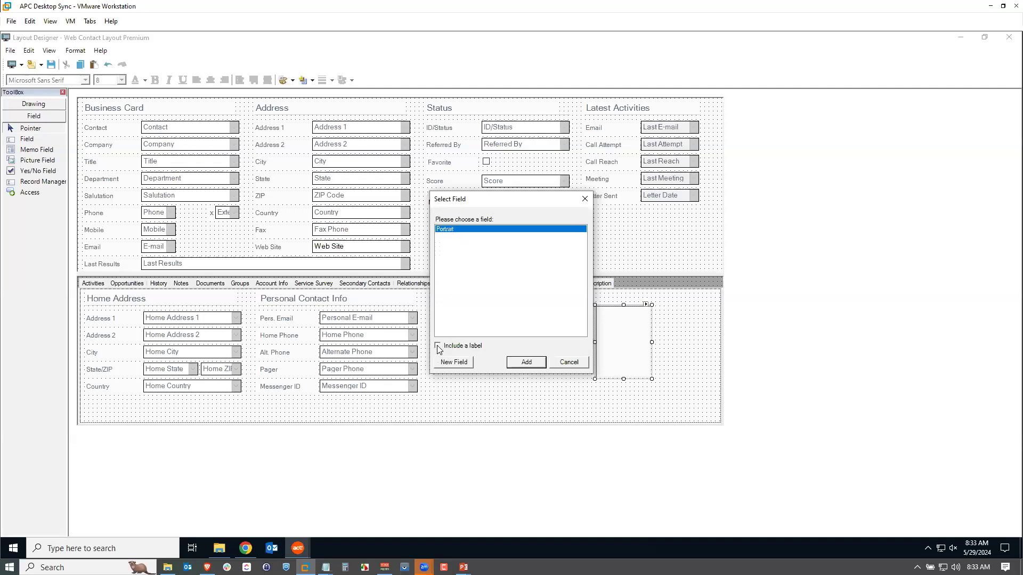
left_click(531, 364)
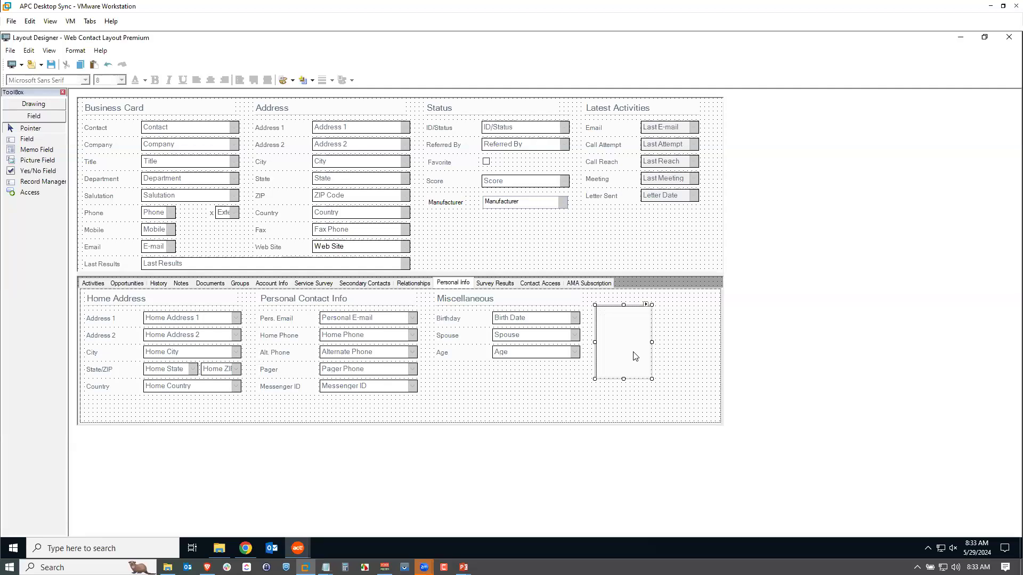
Step: Display the element properties and compare those of the Portrait field, the Last Reach field, and the Manufacturer and Score labels
left_click(51, 52)
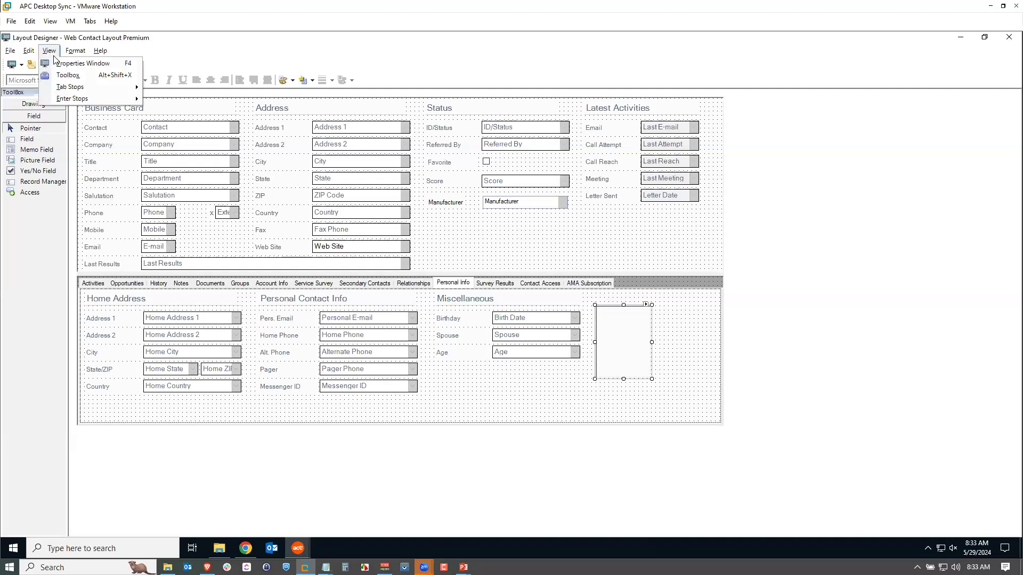
left_click(82, 64)
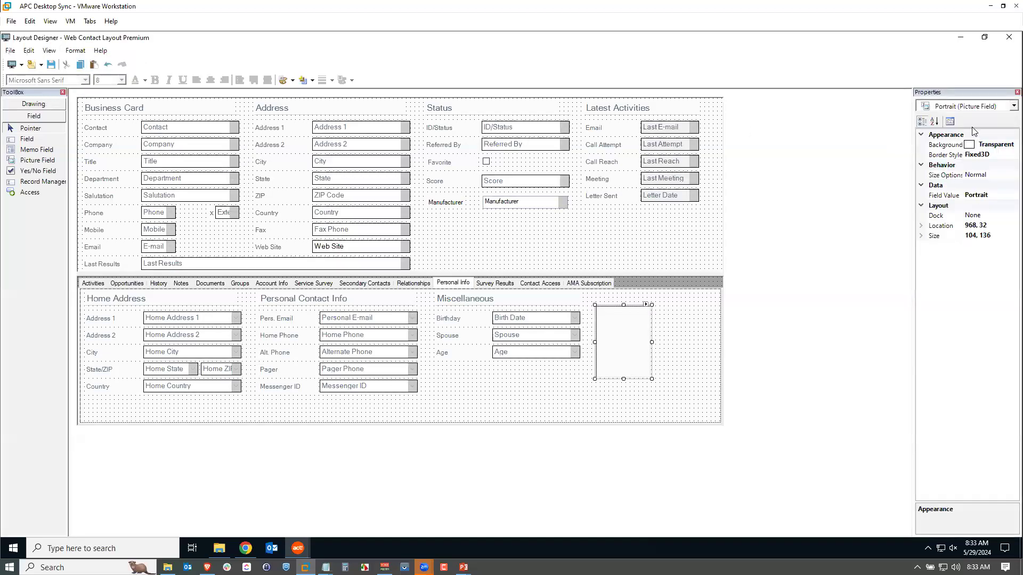
left_click(669, 198)
left_click(673, 163)
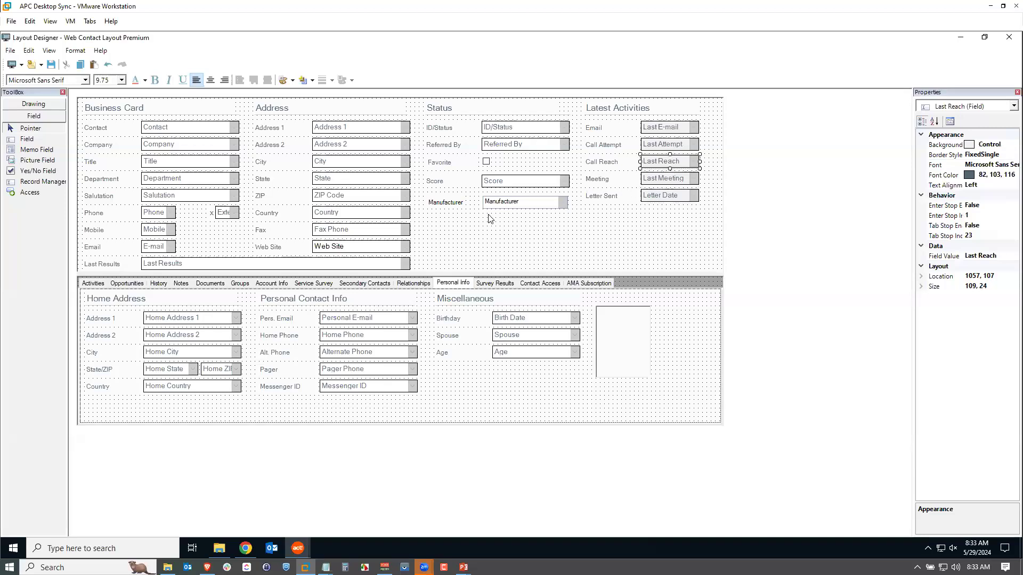
left_click(440, 203)
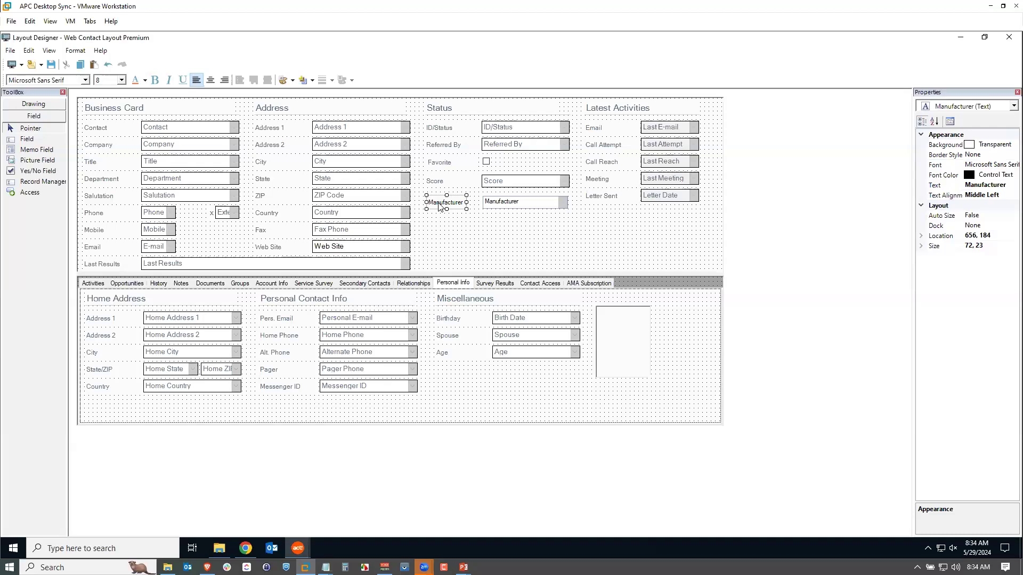
left_click(441, 183)
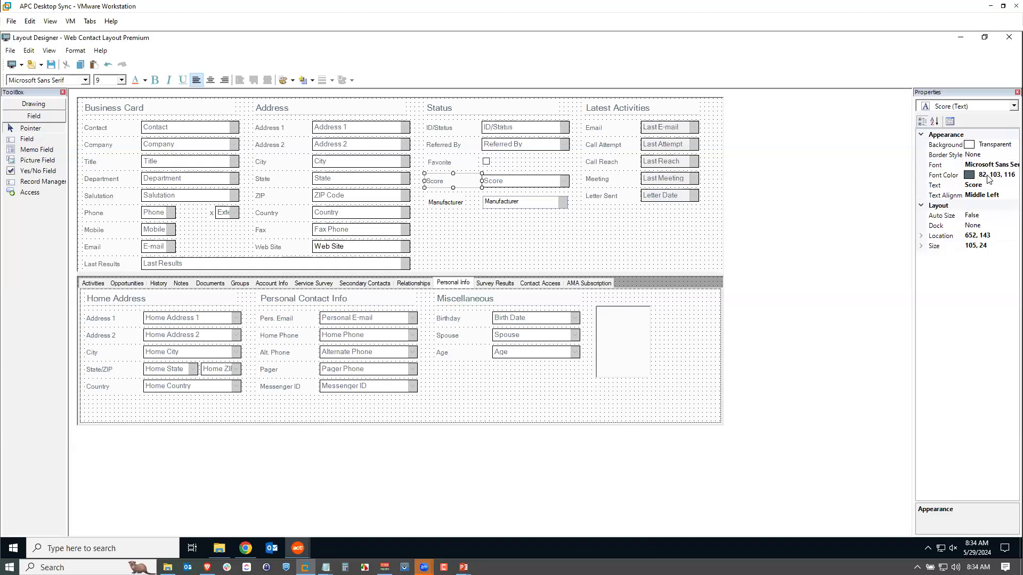
left_click(453, 206)
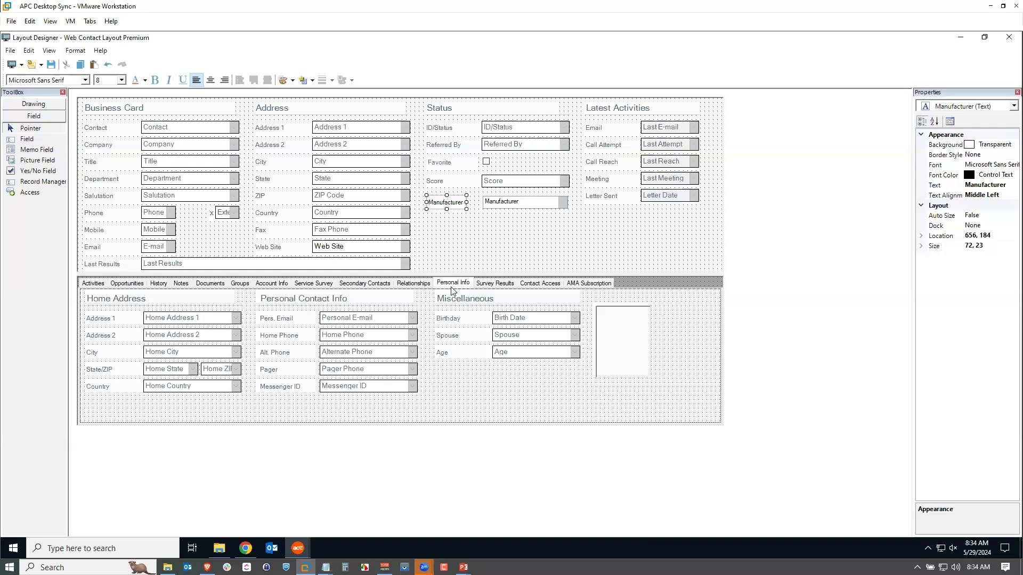
Step: Set the Portrait picture field's width to 120 pixels and increase its height
left_click(621, 351)
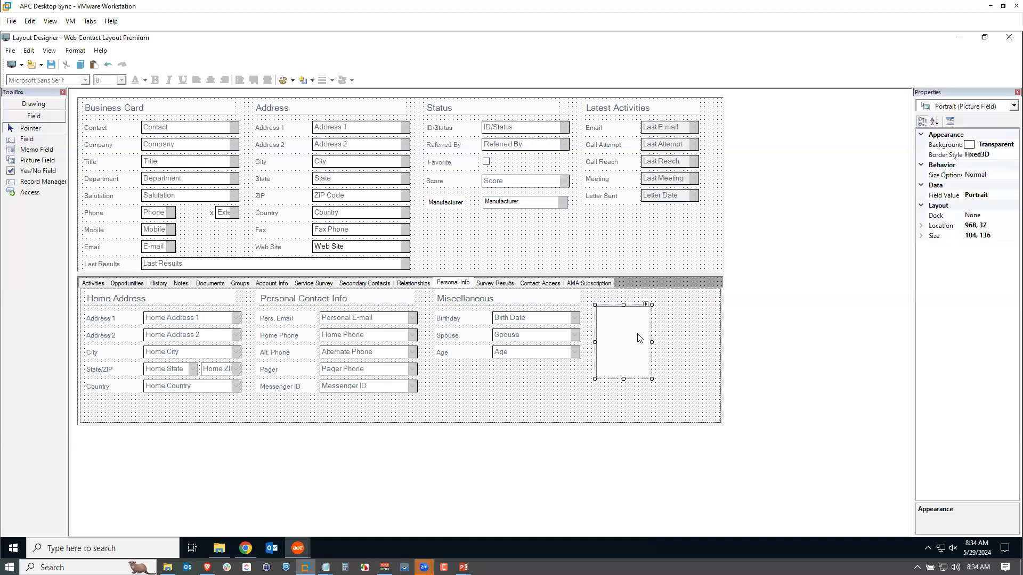
left_click(921, 237)
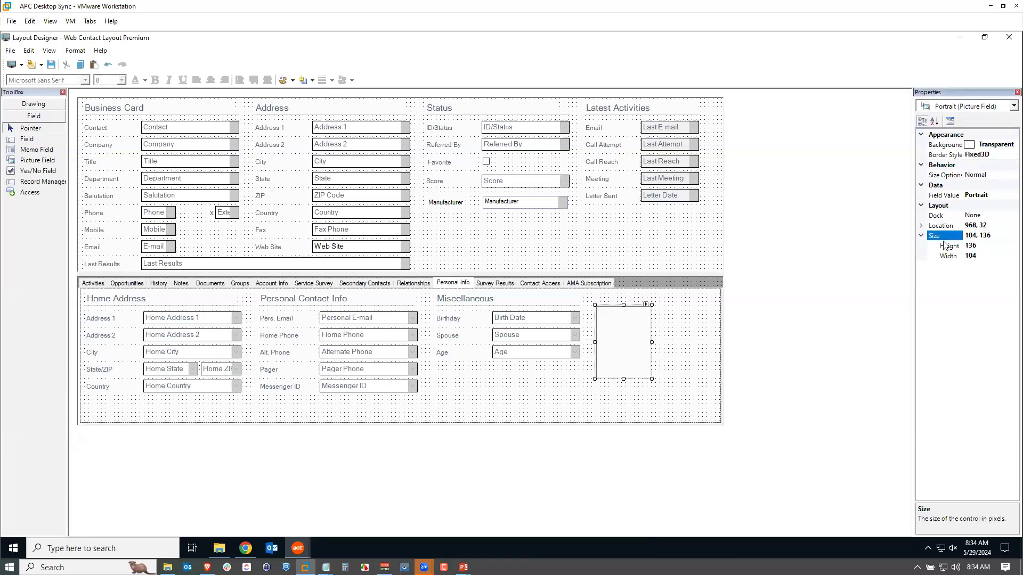
left_click(975, 256)
left_click_drag(976, 257, 972, 258)
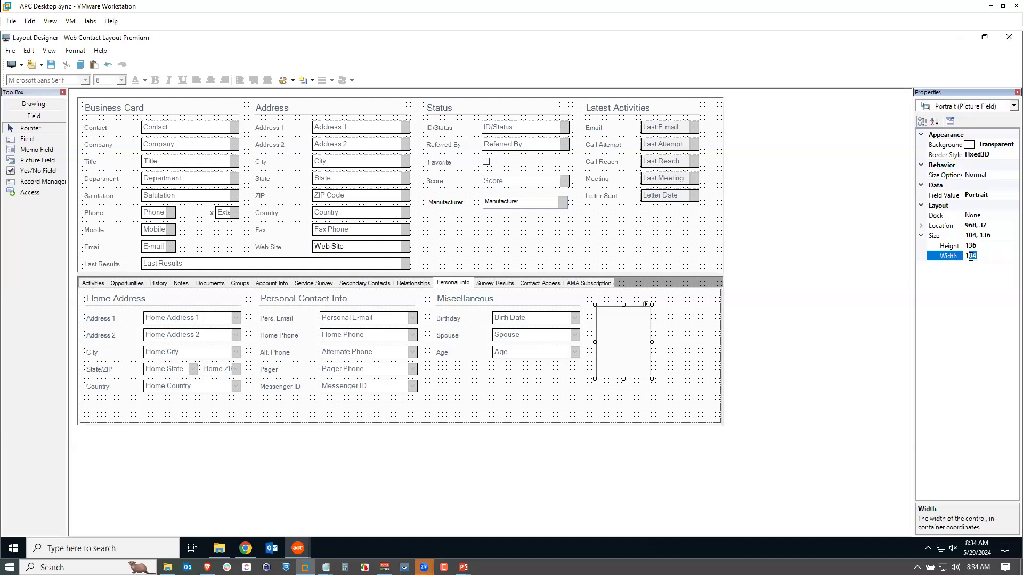
type("20")
left_click(978, 246)
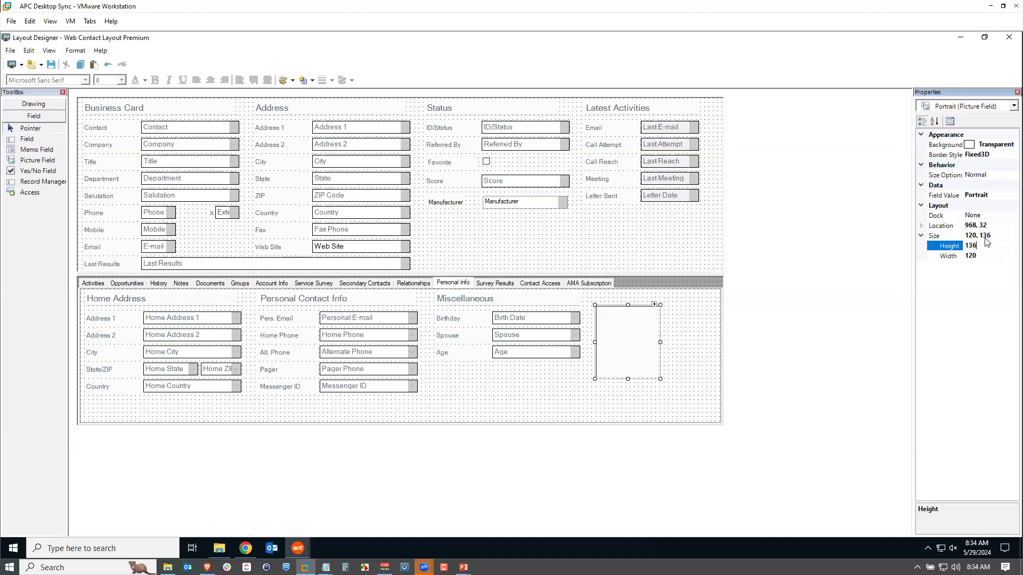
left_click(980, 339)
left_click(775, 378)
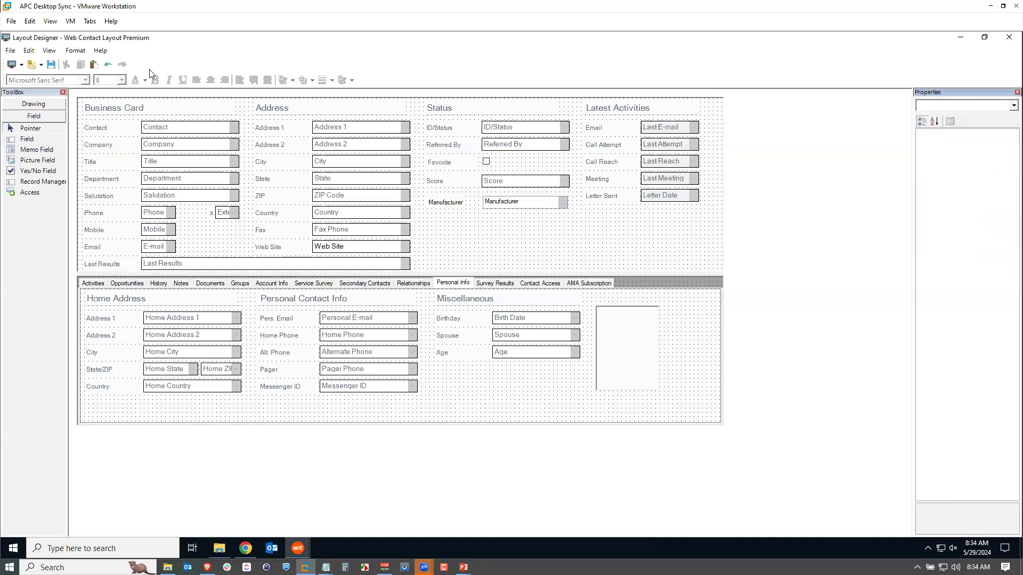
Step: Save the contact layout and exit the Layout Designer
left_click(50, 64)
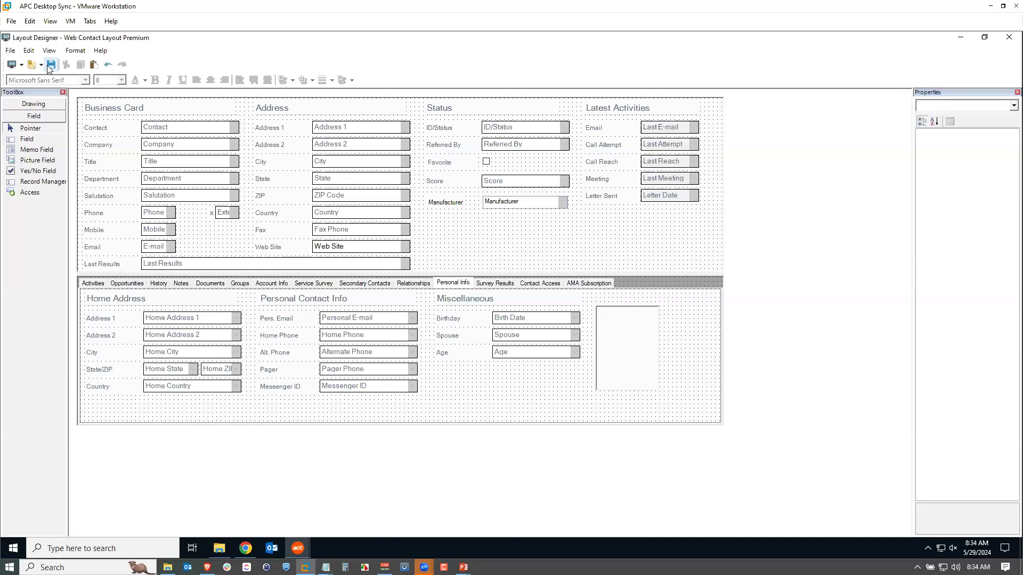
left_click(11, 50)
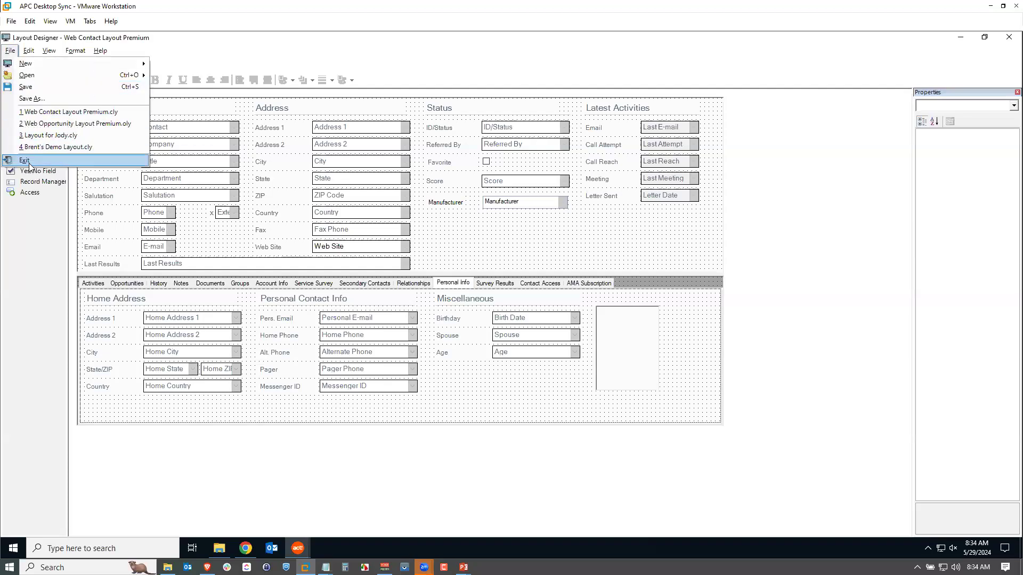
left_click(24, 160)
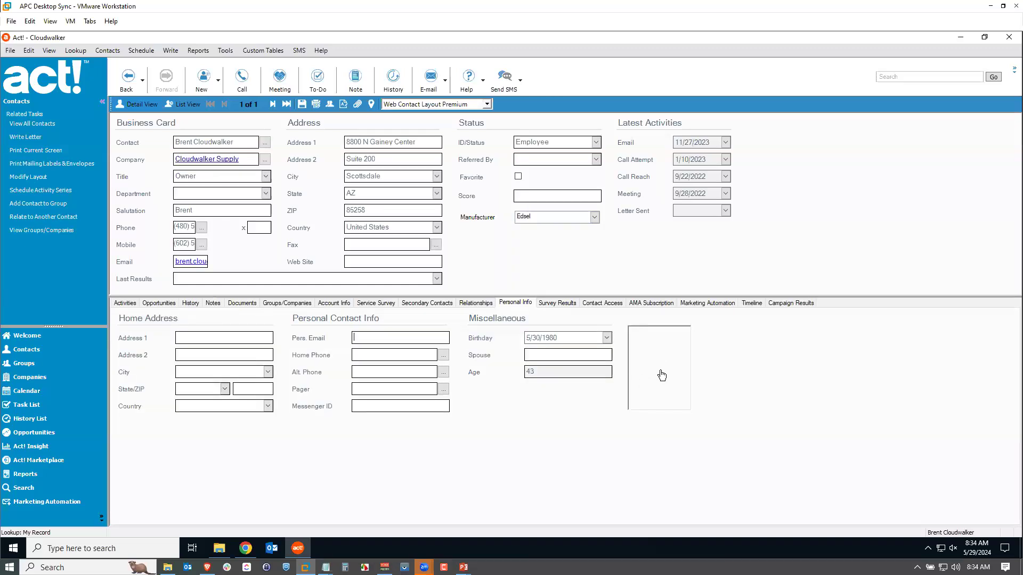
Step: Load the portrait PNG from the Desktop's Images folder into the contact's picture field under Personal Info
left_click(663, 371)
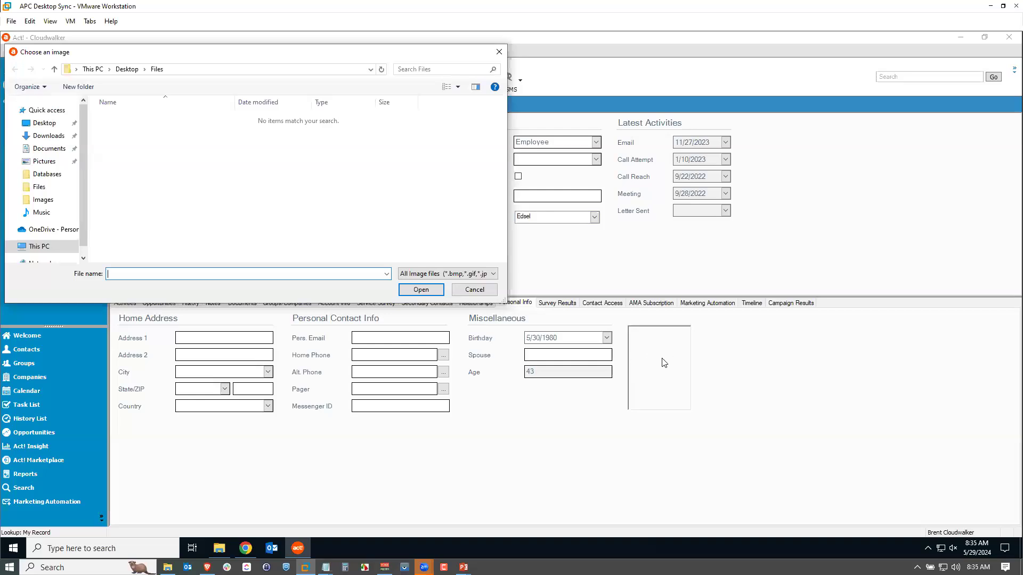
left_click(131, 69)
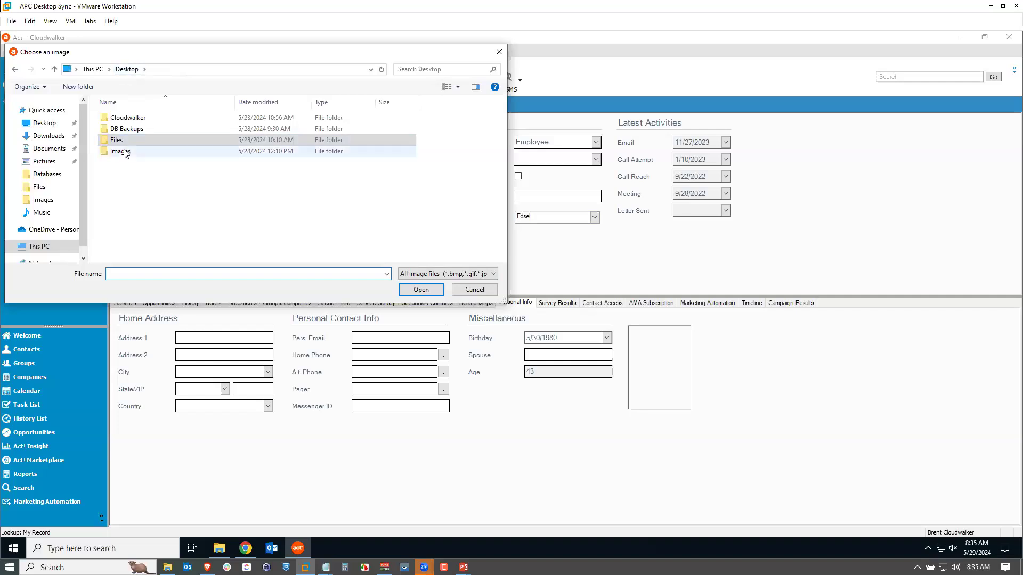
double_click(123, 153)
left_click(124, 127)
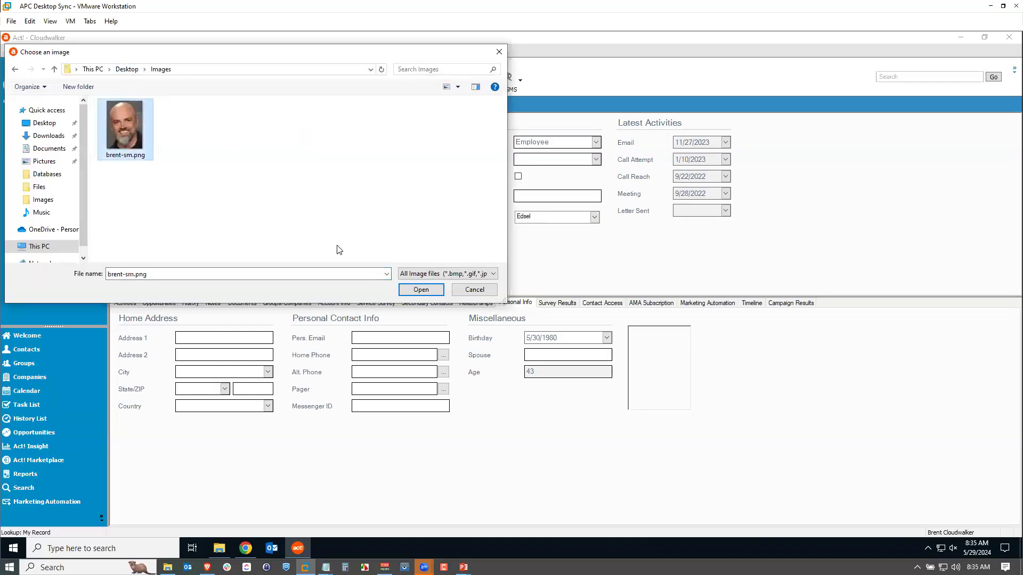
left_click(416, 288)
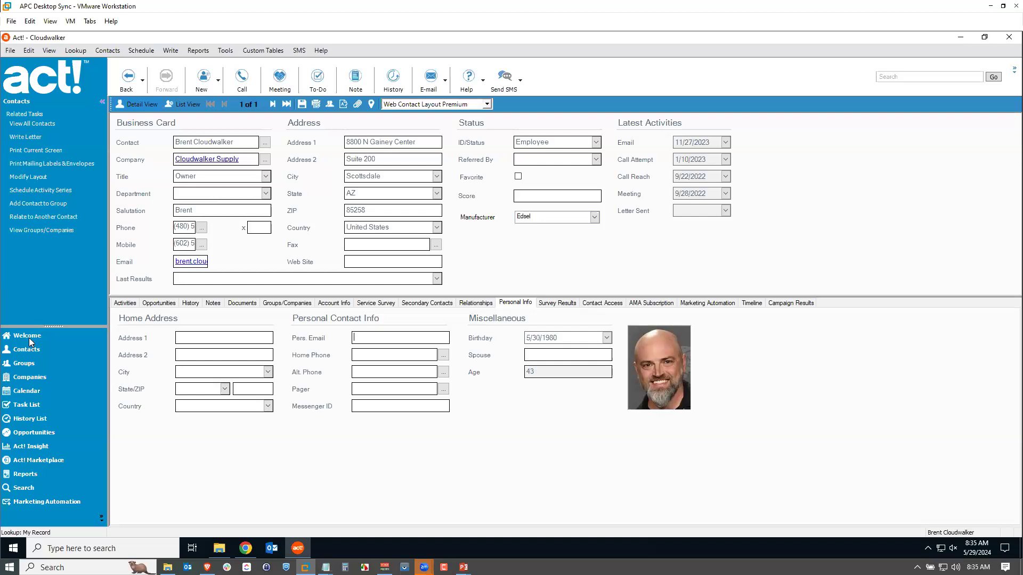
Step: In the Groups view, create a group field named Summary with the Memo data type and decline modifying the layout right away
left_click(24, 364)
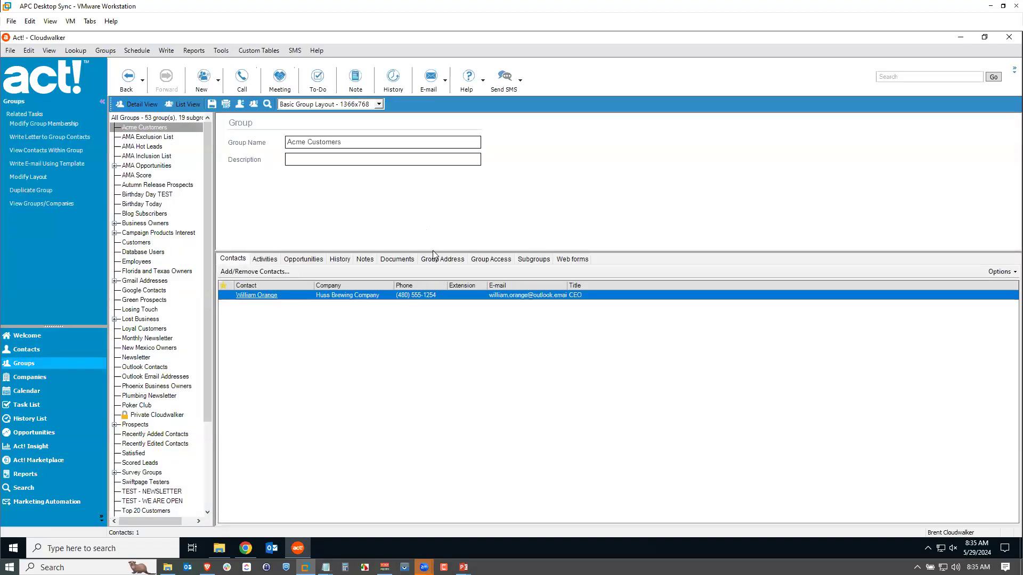
left_click_drag(433, 251, 432, 298)
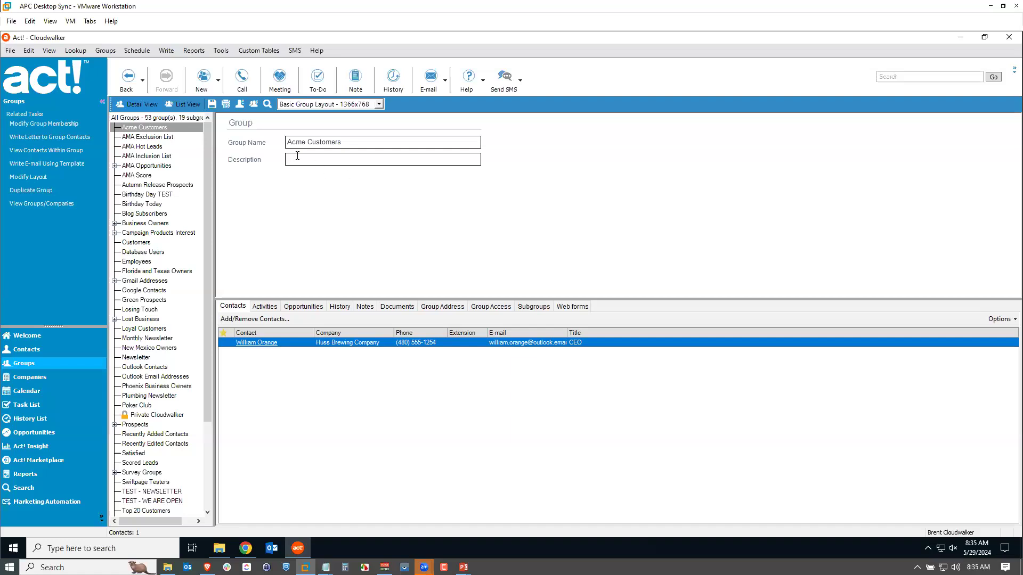
left_click(221, 51)
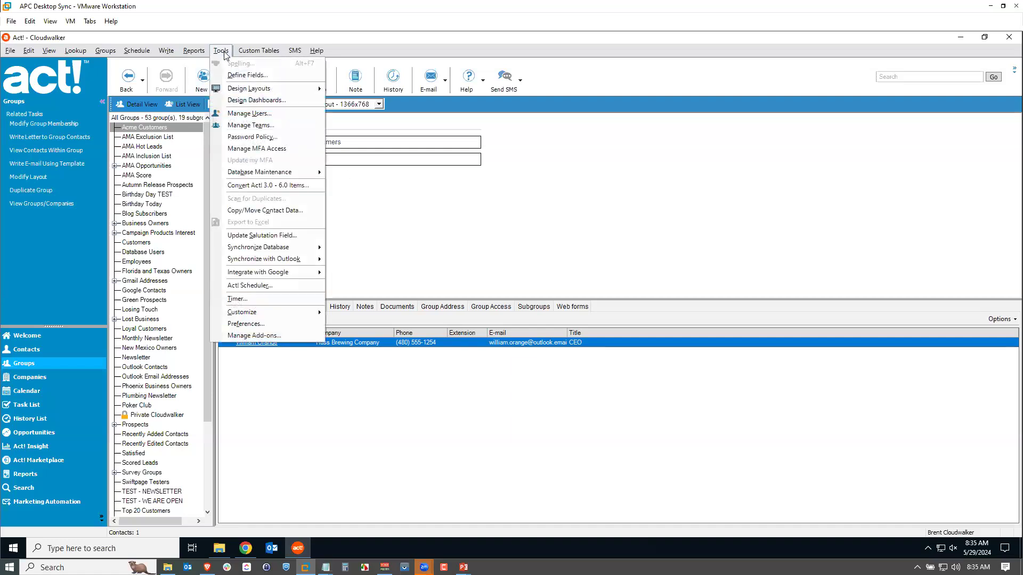
left_click(237, 72)
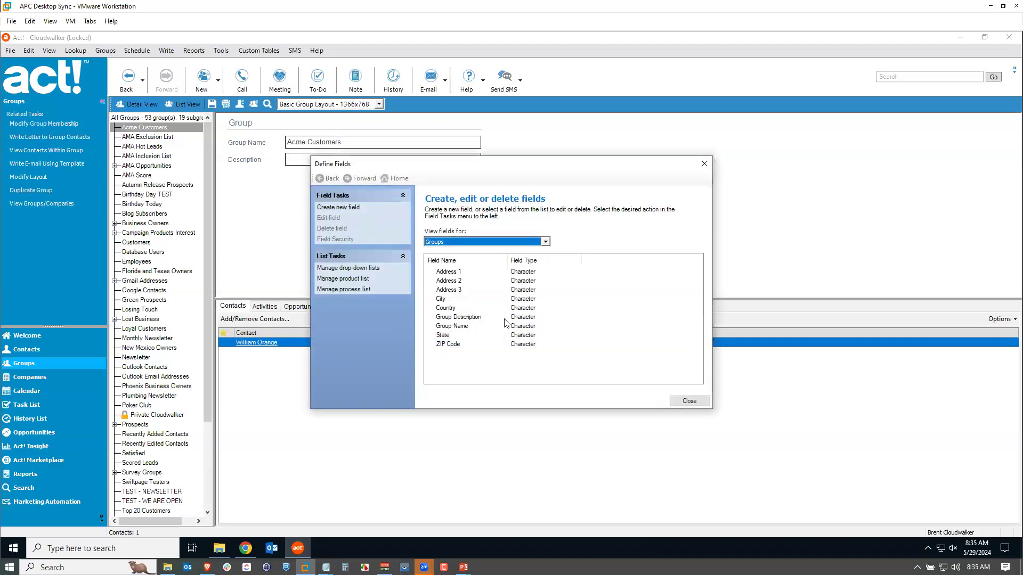
left_click(348, 206)
type("Summary")
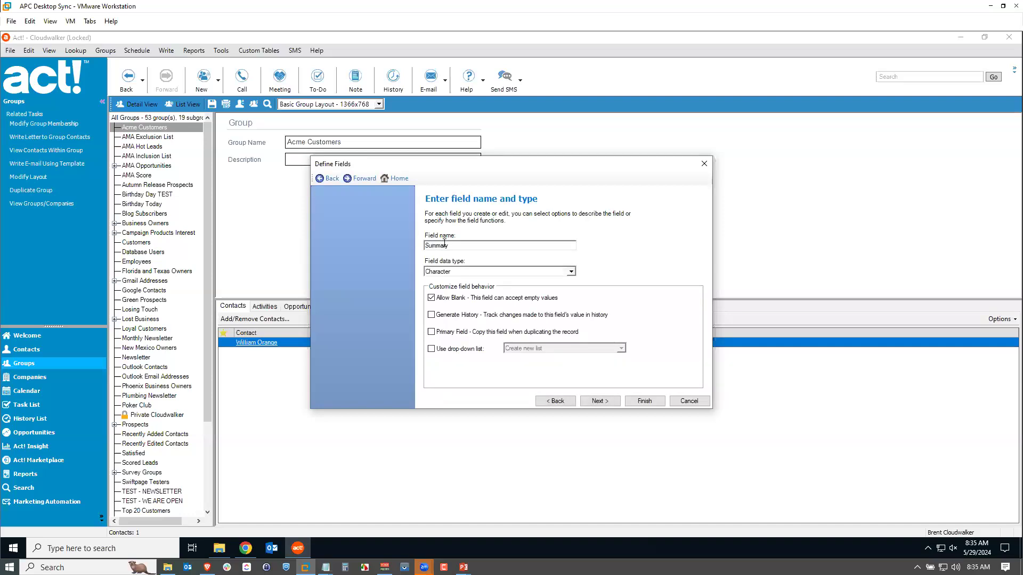
left_click(474, 270)
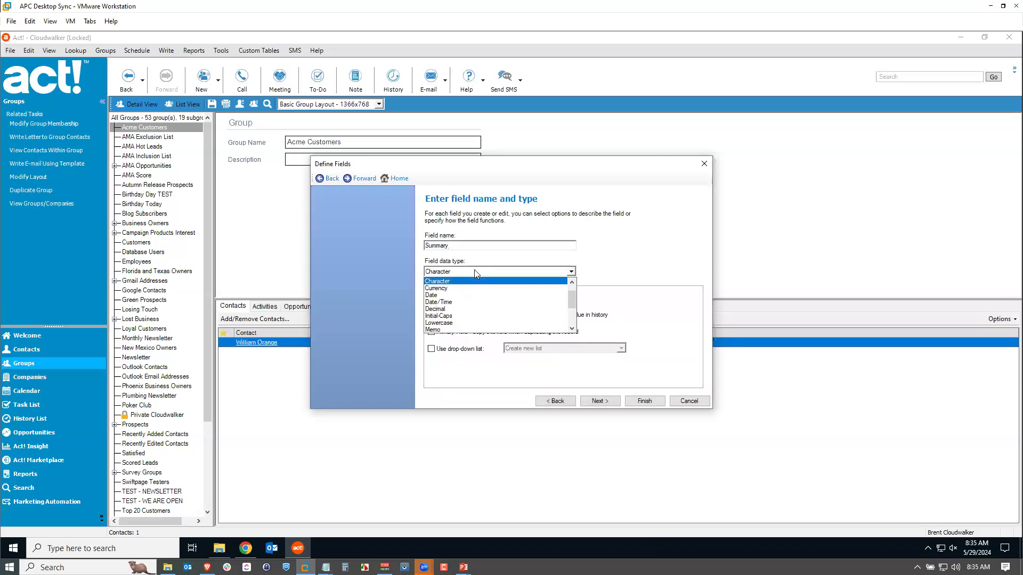
left_click(452, 330)
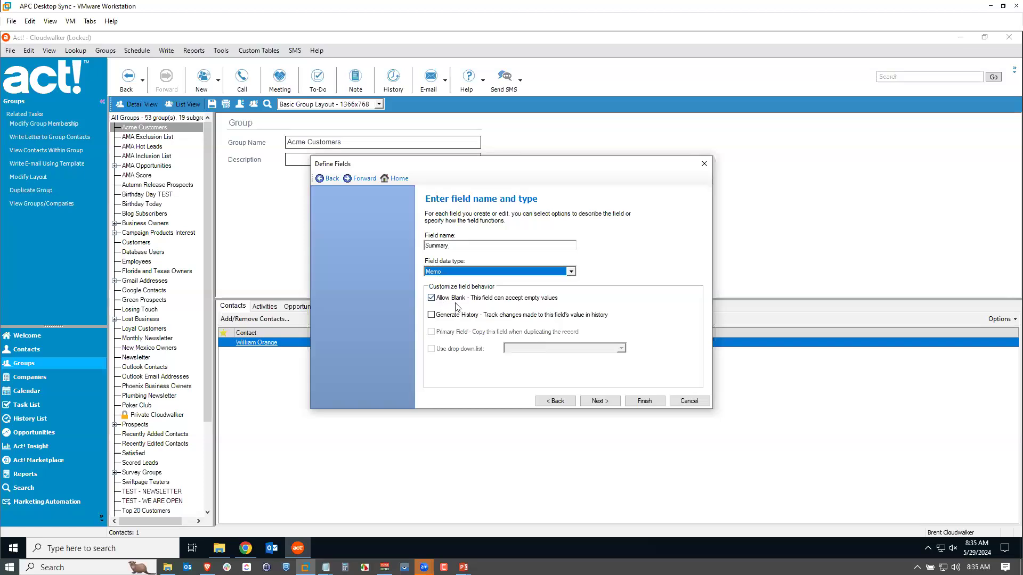
left_click(598, 401)
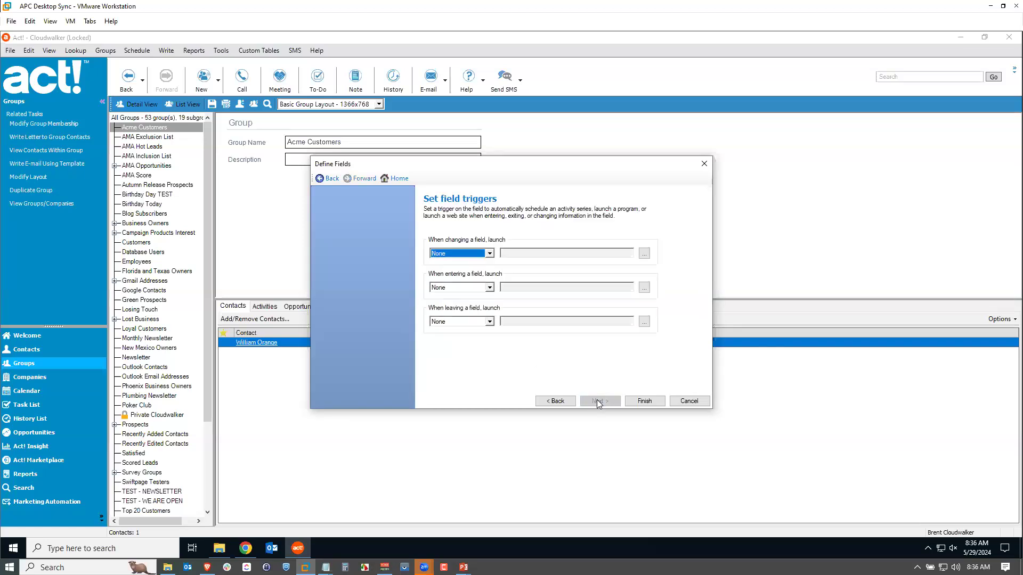
left_click(644, 402)
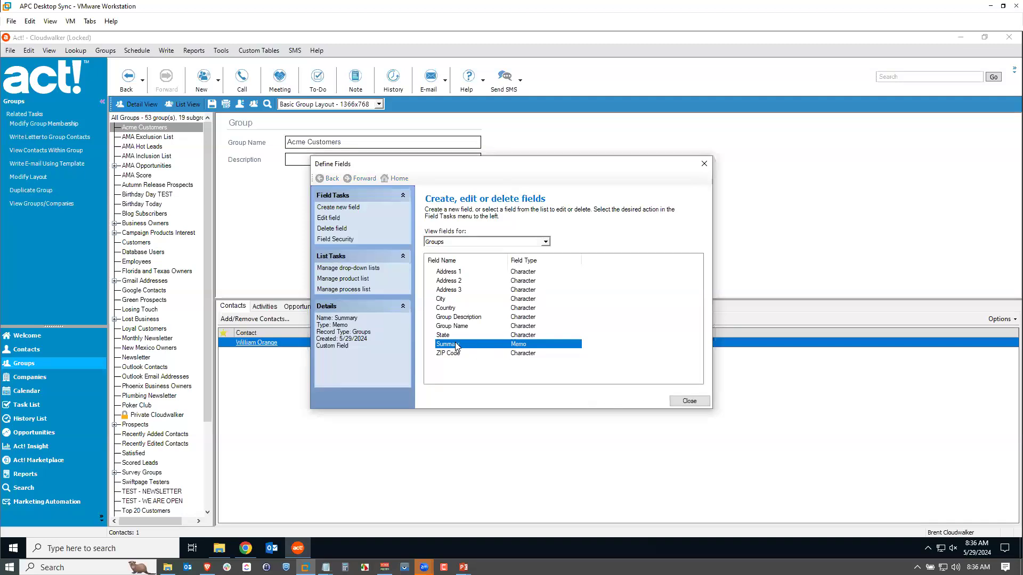
left_click(688, 401)
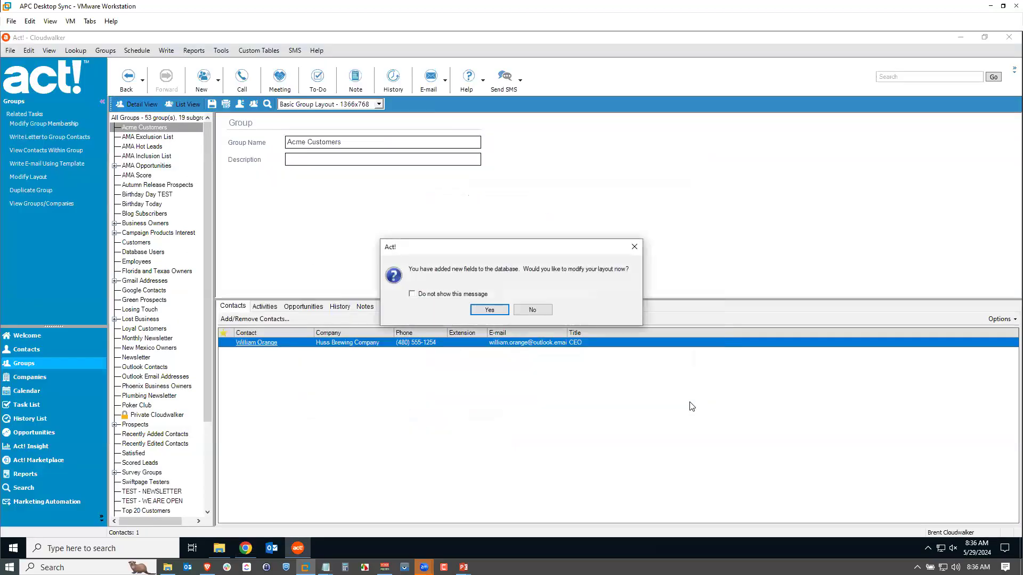
left_click(532, 310)
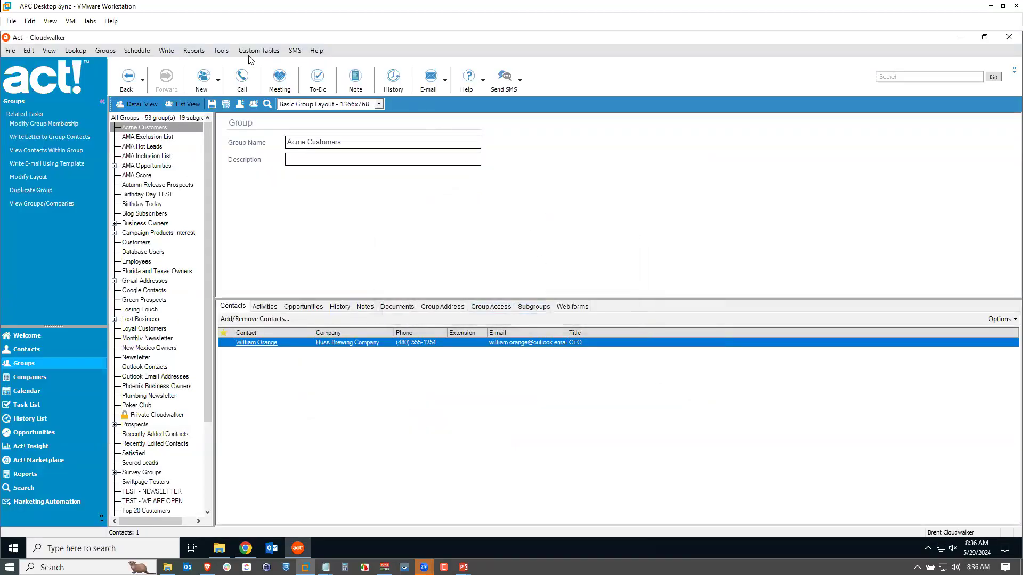
Step: In the Basic Group Layout, draw a memo field below Group Description and assign the Summary field to it with a label
left_click(220, 50)
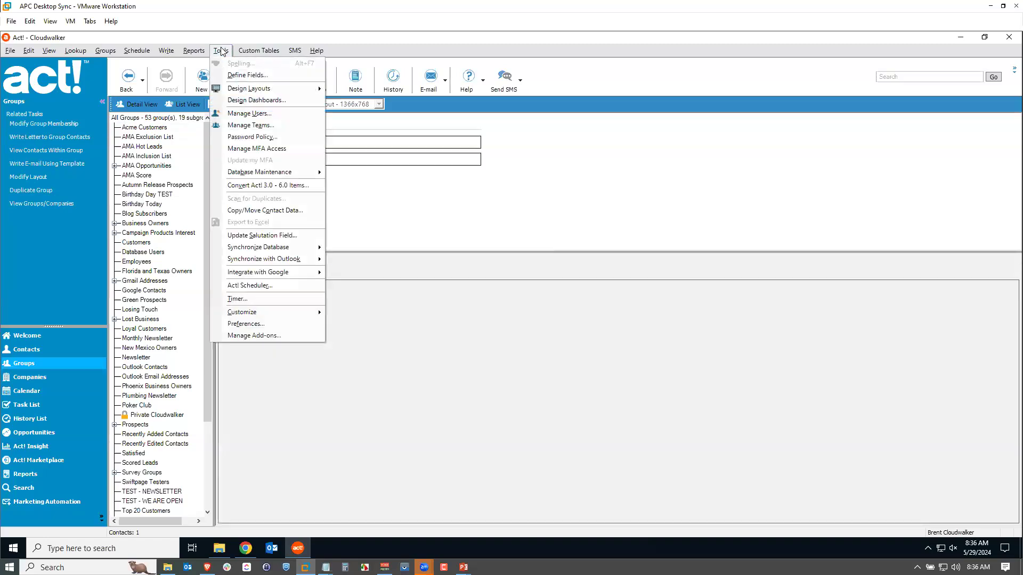
left_click(221, 50)
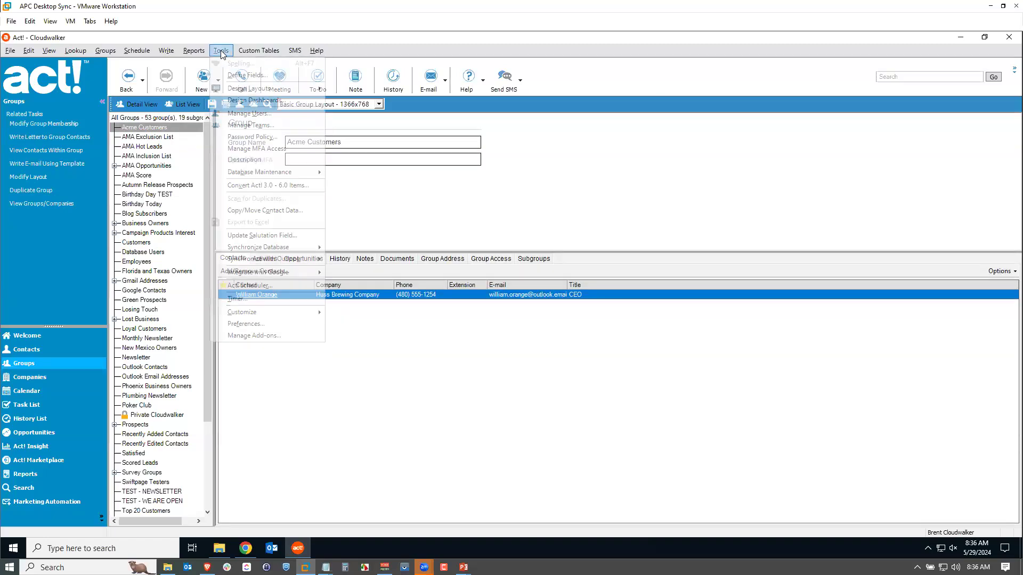
mouse_move(250, 88)
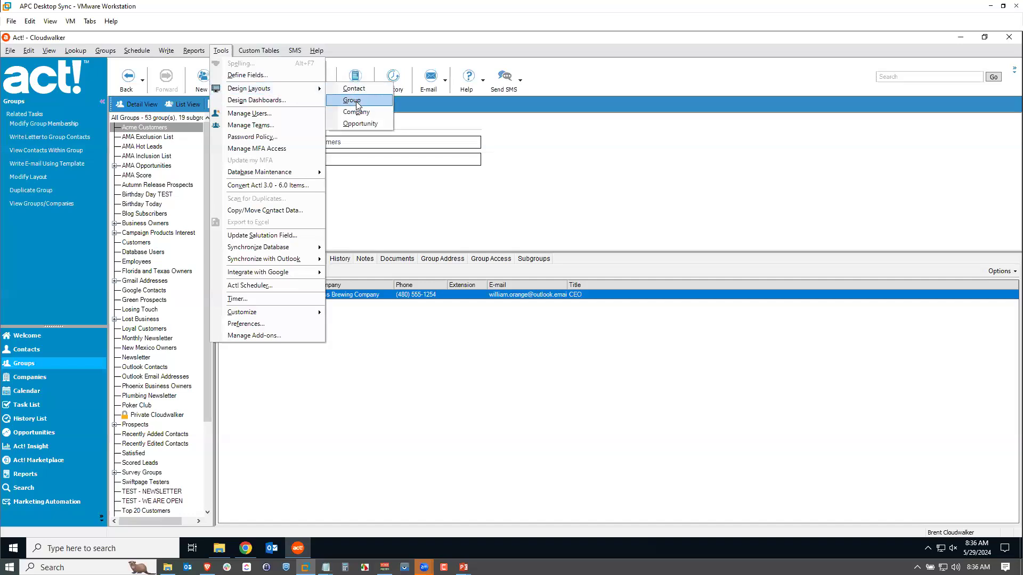
left_click(356, 102)
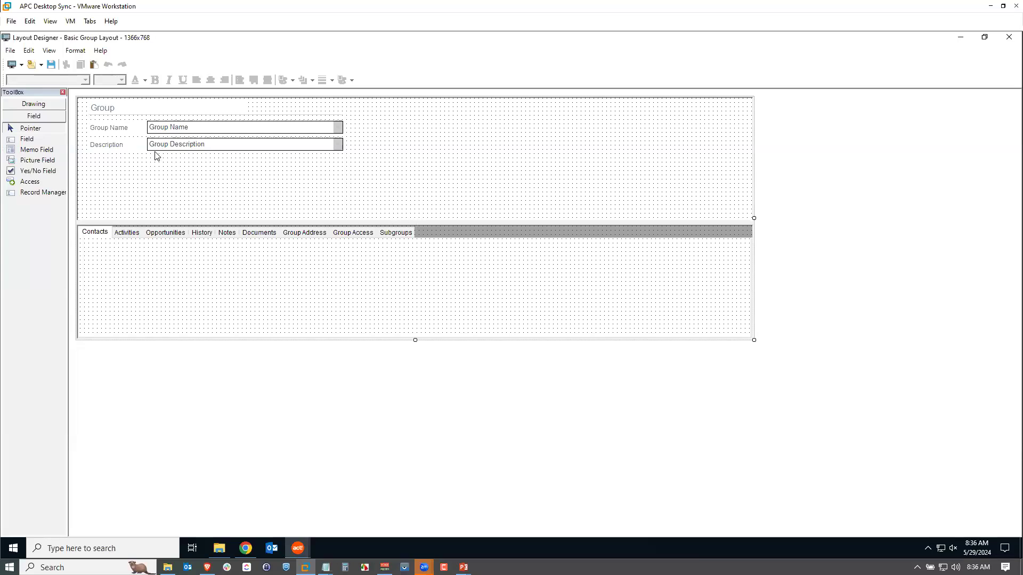
left_click(31, 151)
left_click_drag(149, 159, 378, 216)
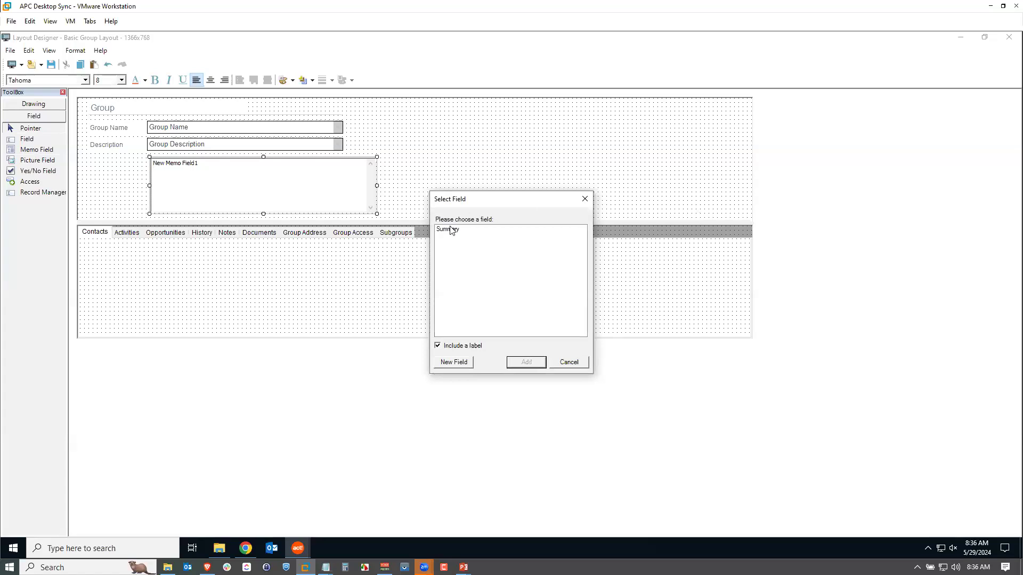
left_click(457, 230)
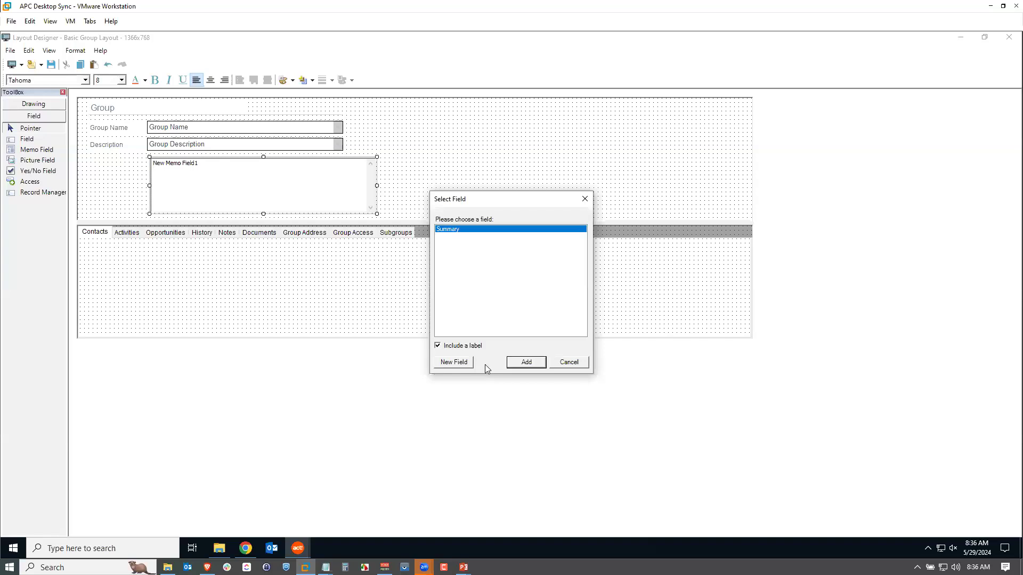
left_click(525, 362)
Step: Move the Summary label further left of its memo field, save the group layout and exit the Layout Designer
left_click(426, 186)
left_click_drag(141, 166, 121, 166)
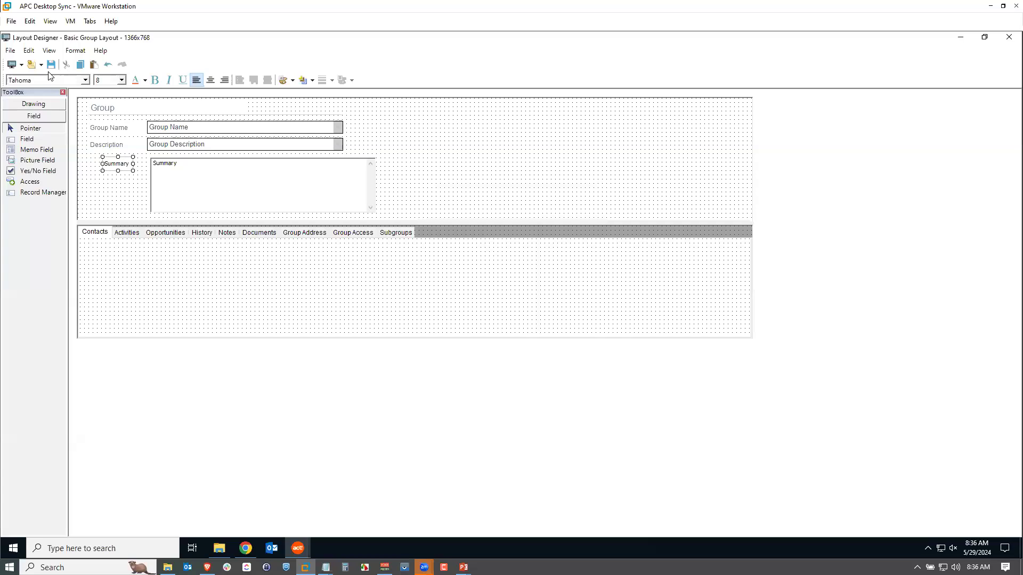
left_click(11, 50)
left_click(24, 159)
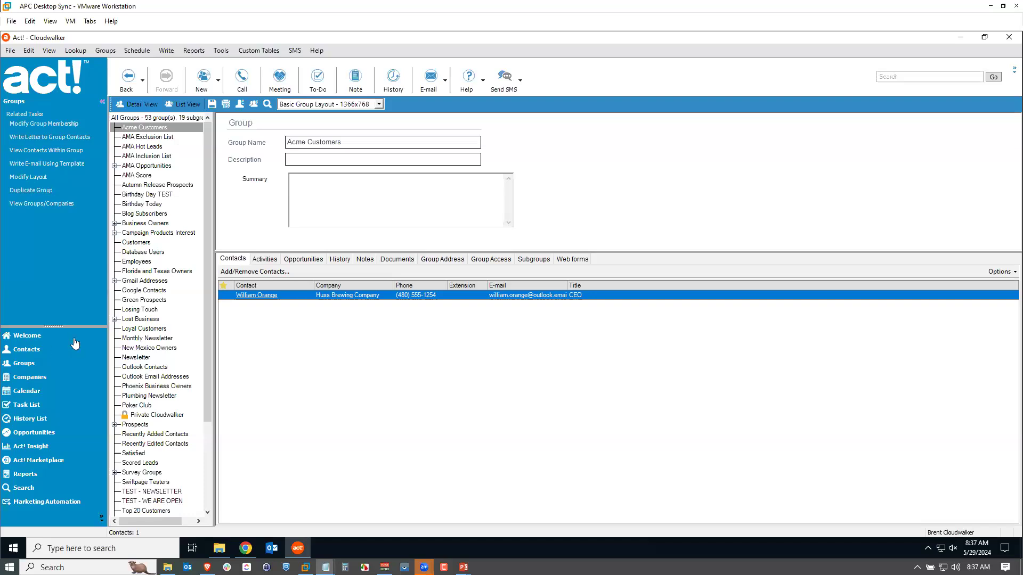
Step: Fill the Acme Customers group's Summary with repeated lines "This is a memo field which can contain lots and lots of text. How much text? Lots." and save
key("ctrl+v")
key("ctrl+v")
key("ctrl+v")
key("ctrl+v")
key("ctrl+v")
key("ctrl+v")
key("ctrl+v")
key("ctrl+v")
key("ctrl+v")
key("ctrl+v")
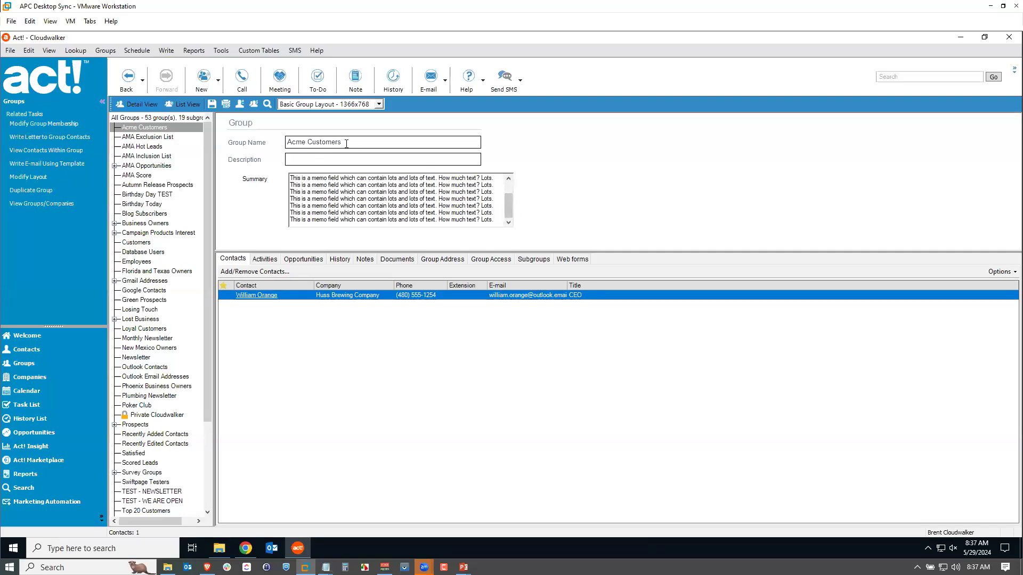
left_click(212, 104)
left_click(147, 138)
left_click(148, 127)
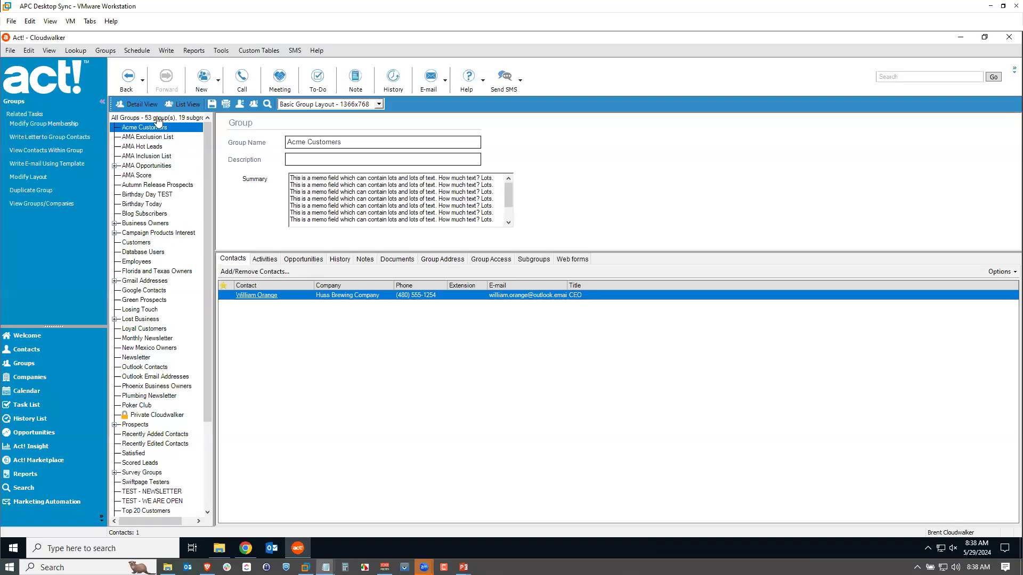
Step: Return to the contact record and open its Web Contact Layout Premium in the Layout Designer, showing the Account Info section
left_click(33, 350)
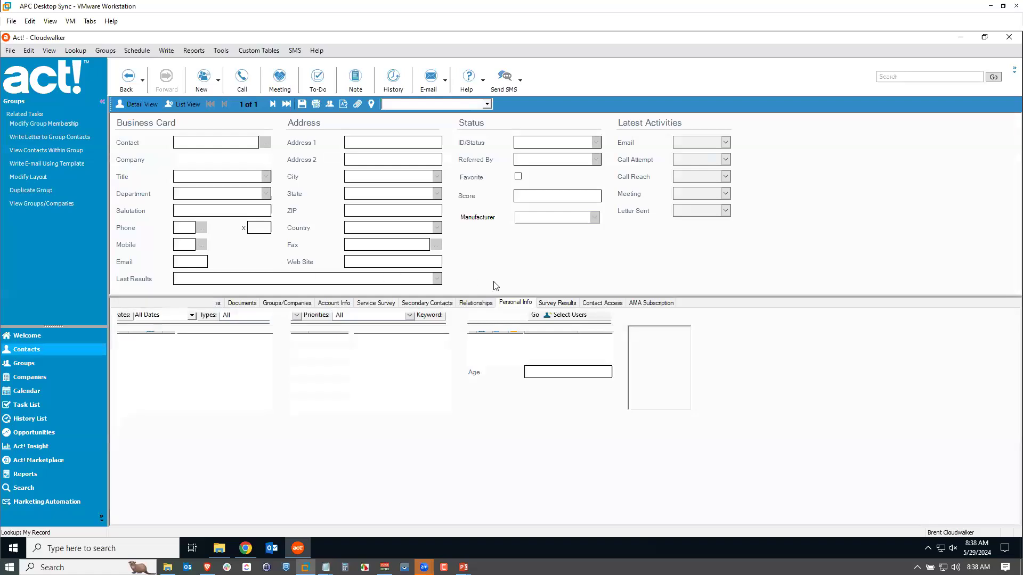
left_click(331, 303)
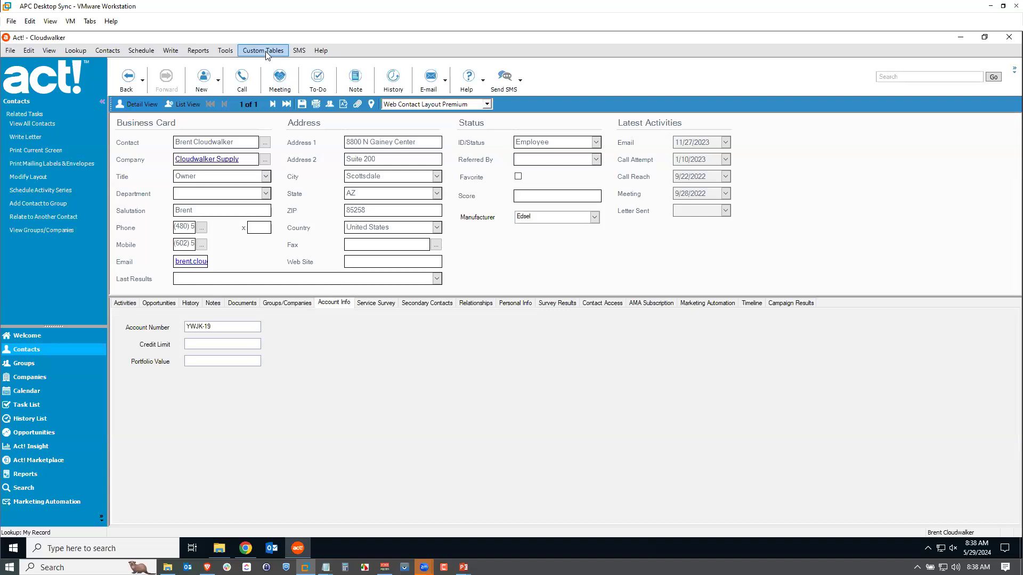
left_click(224, 50)
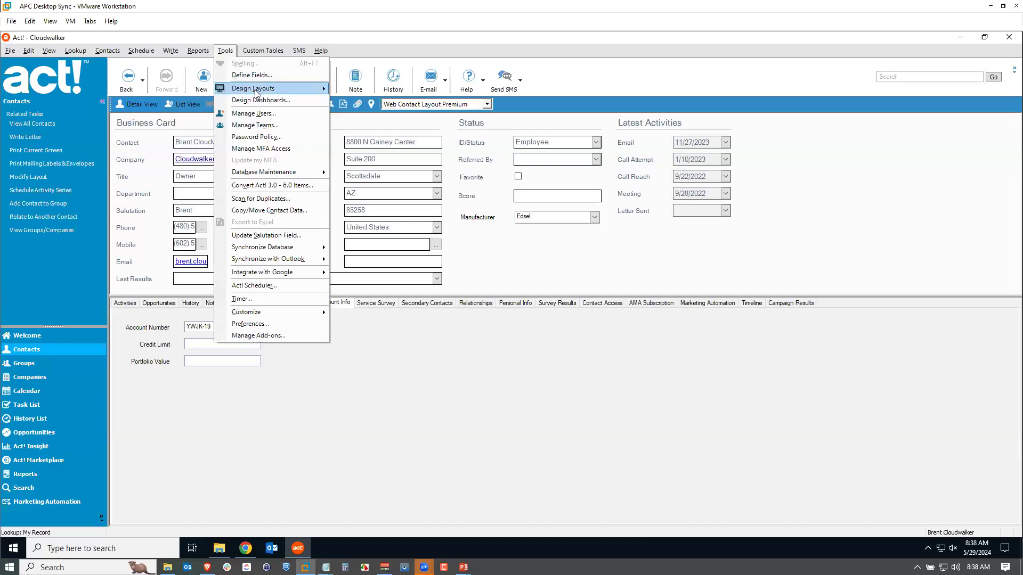
mouse_move(272, 92)
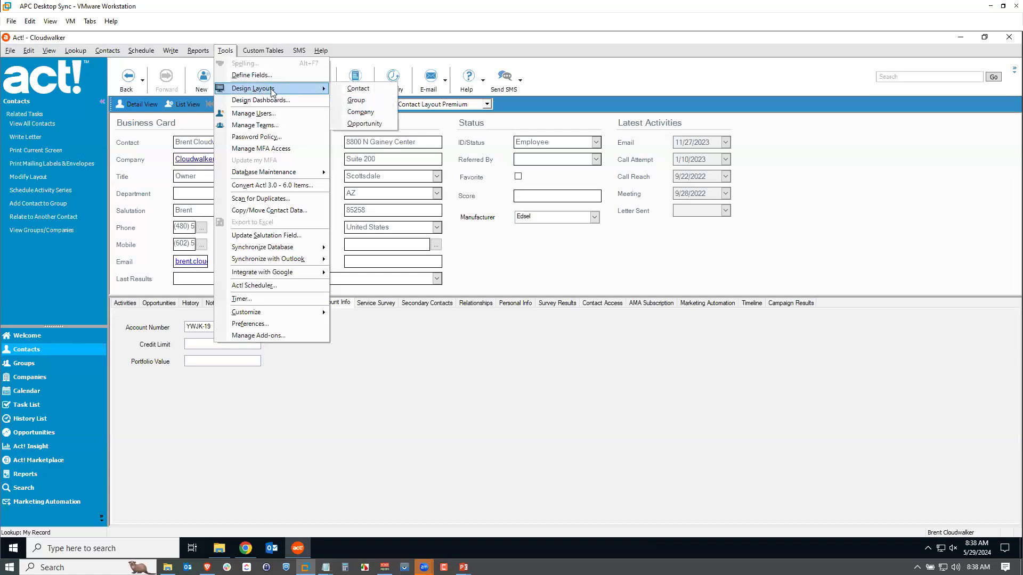
left_click(366, 90)
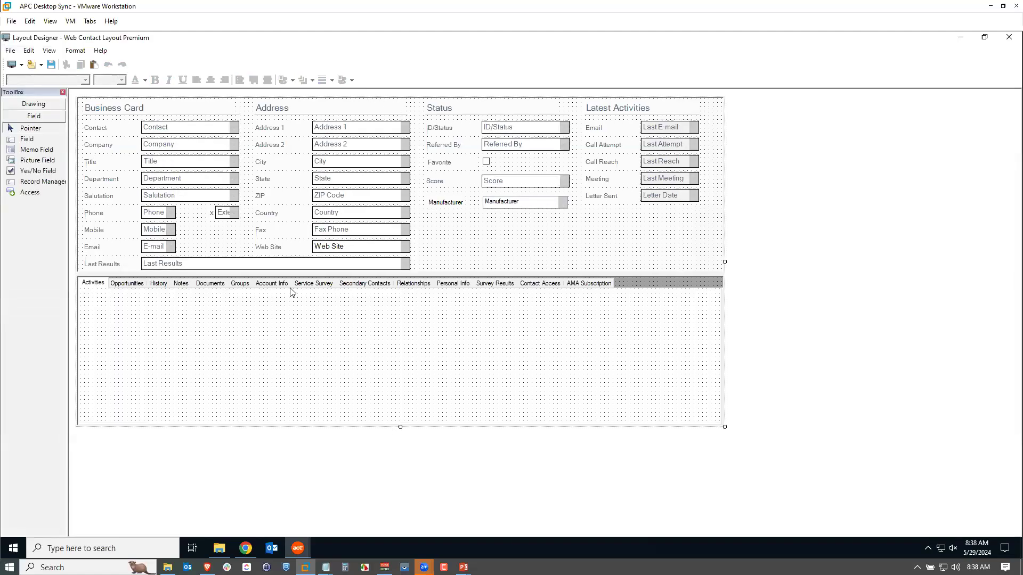
left_click(269, 285)
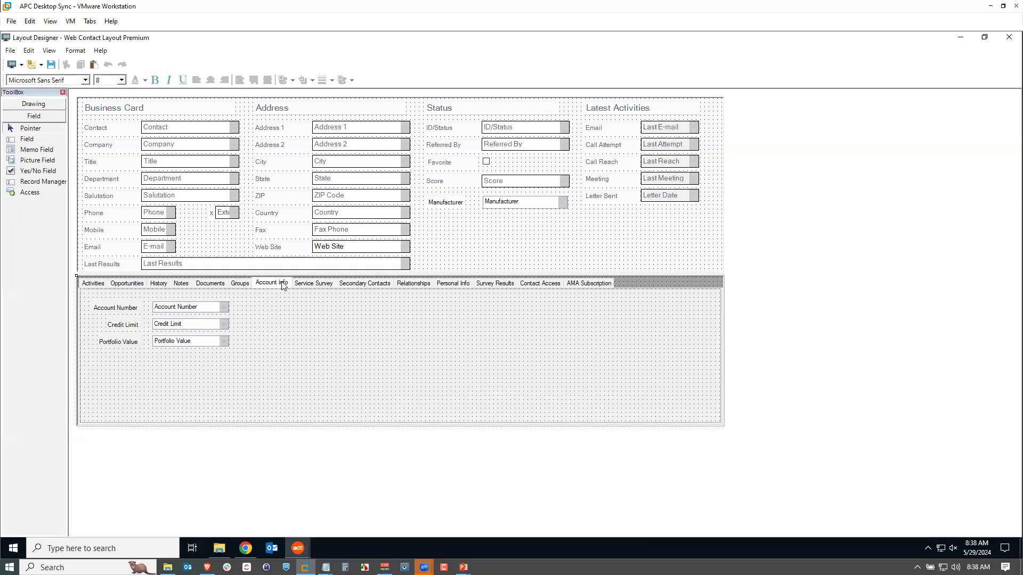
Step: Add a new tab named Account Info 2 to the contact layout
left_click(29, 51)
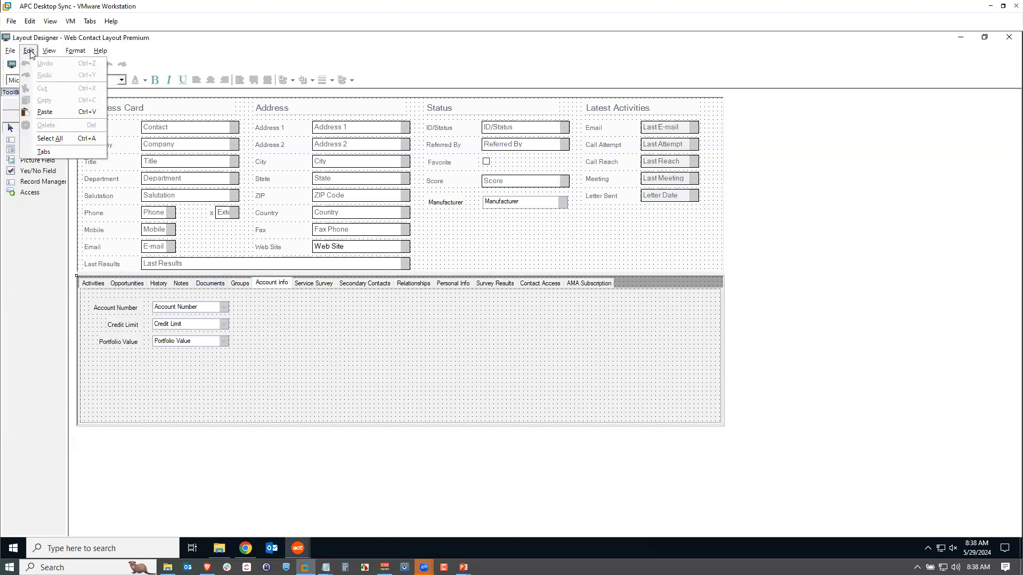
left_click(59, 152)
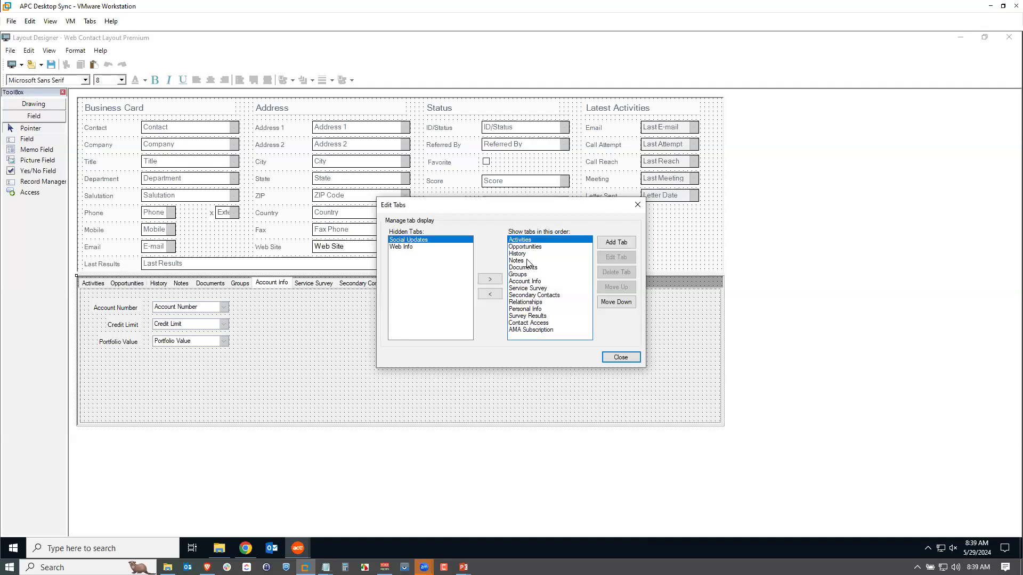
left_click(617, 243)
type("Account Info 2")
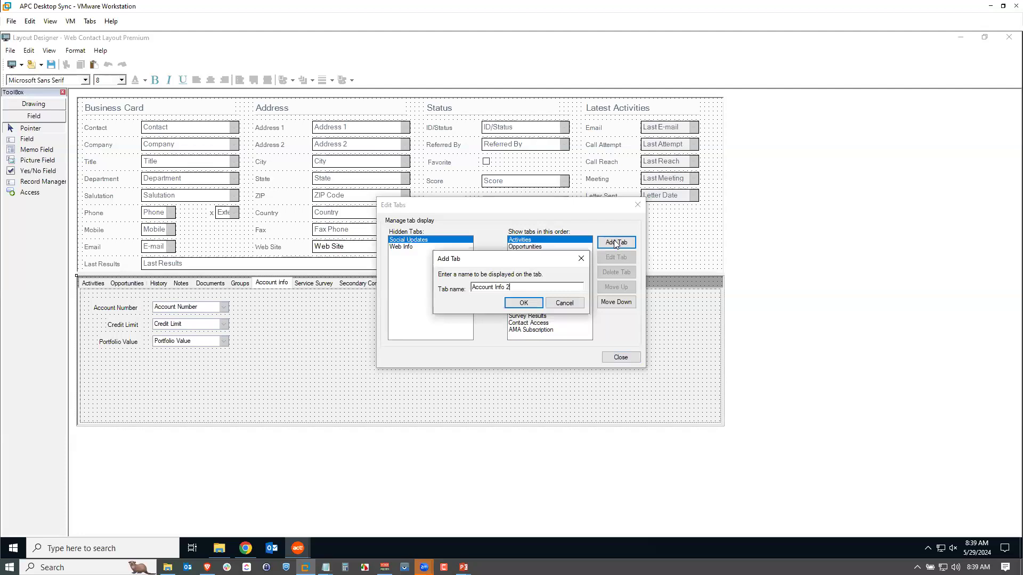
left_click(518, 306)
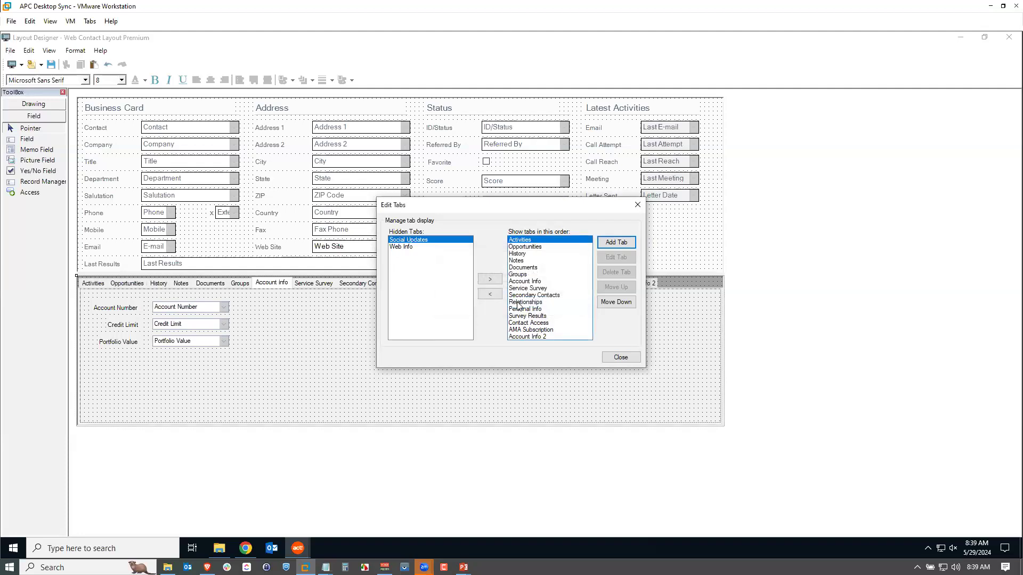
Step: Move the Account Info 2 tab up in the tab order so it directly follows Account Info, and close the tab settings
left_click(534, 337)
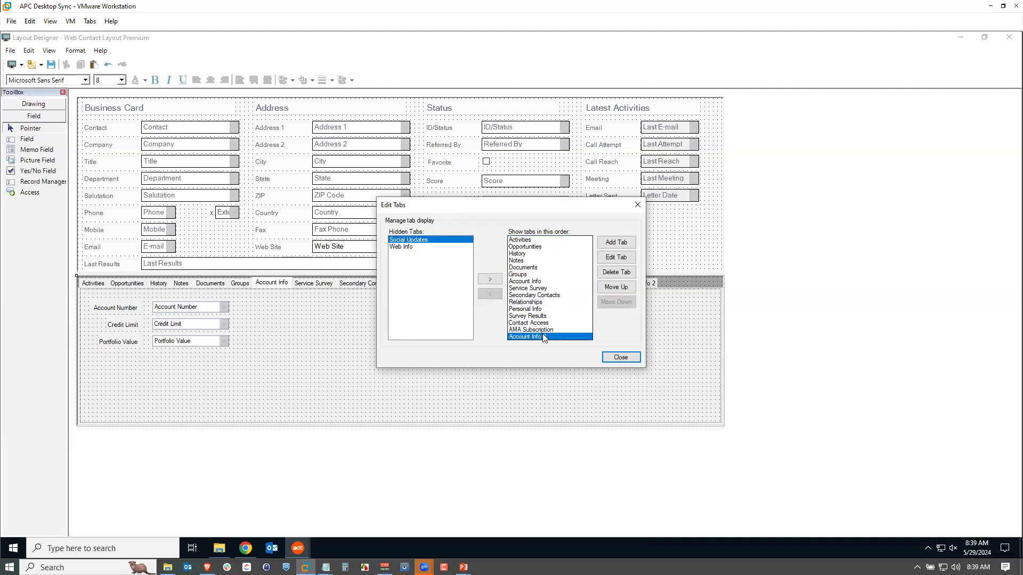
left_click(616, 287)
left_click(617, 287)
left_click(617, 287)
left_click(616, 287)
left_click(617, 287)
left_click(617, 287)
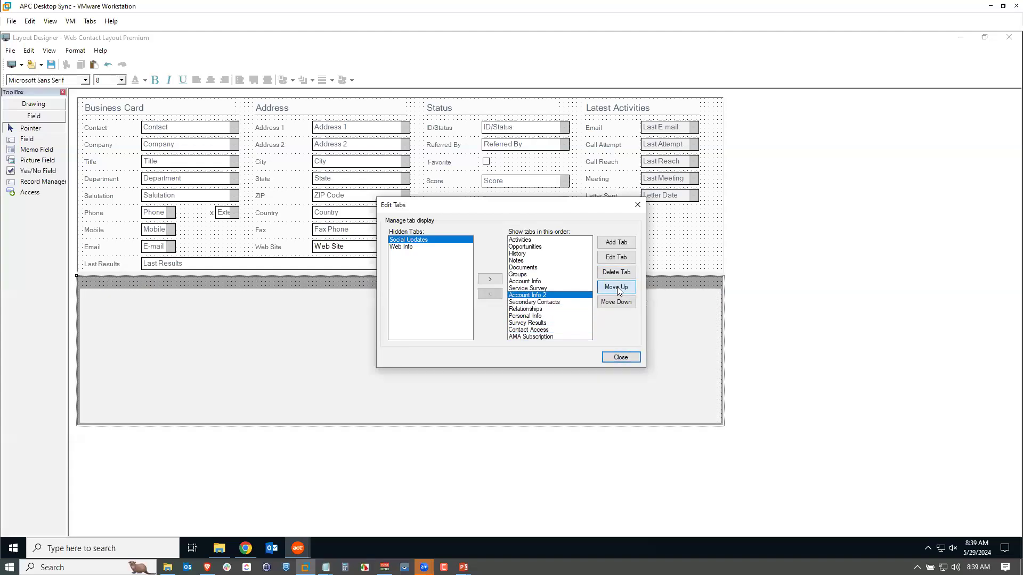
left_click(617, 287)
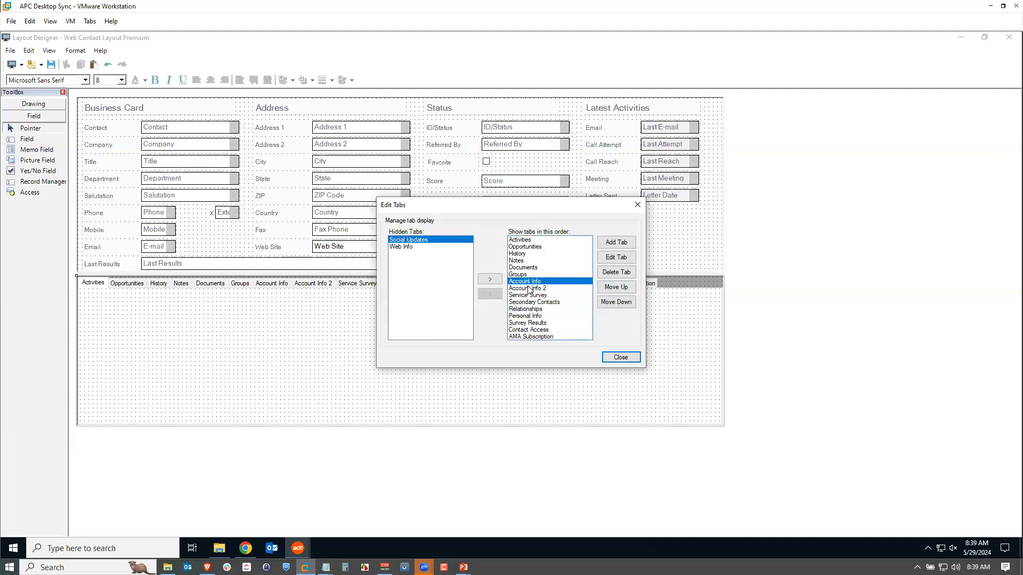
left_click(620, 357)
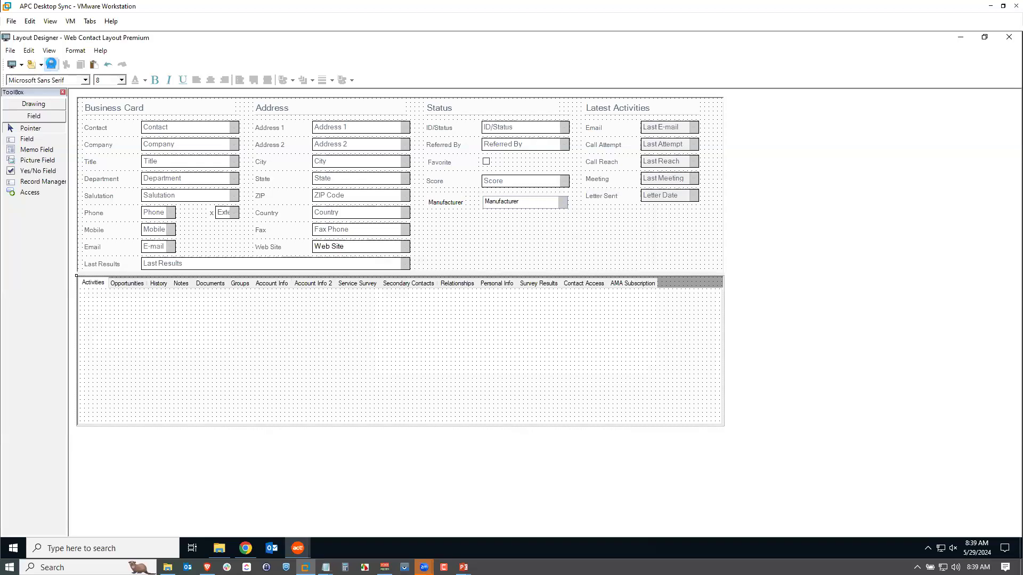
Step: Save and exit the contact layout, and view the Account Info 2 and Account Info tabs on the contact record
left_click(10, 51)
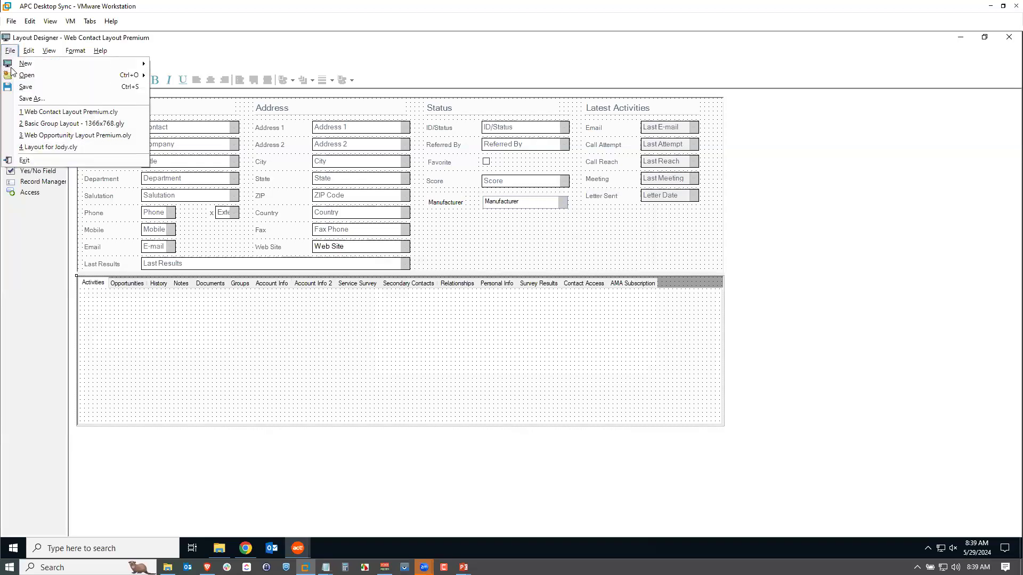
left_click(24, 160)
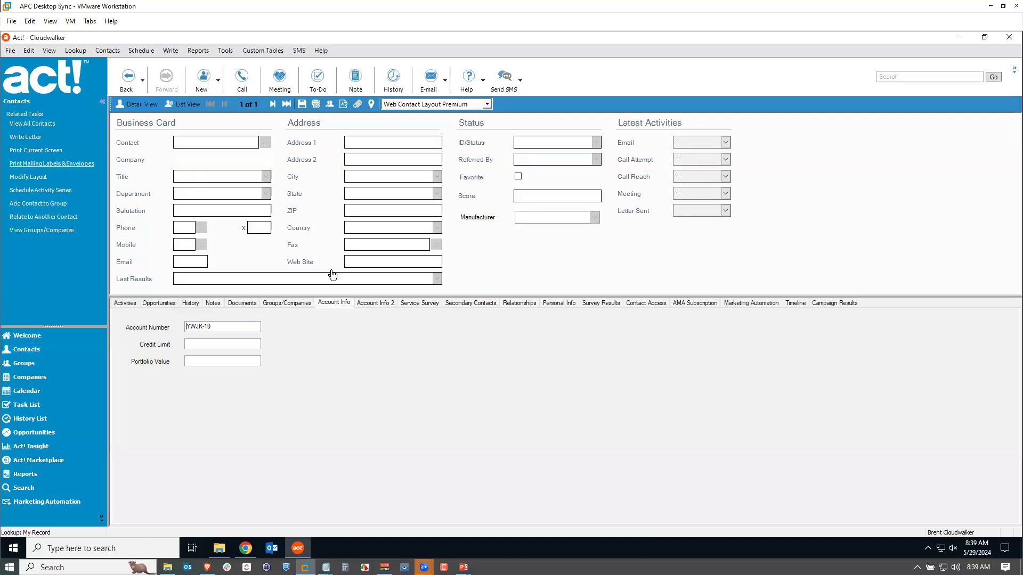
left_click(375, 303)
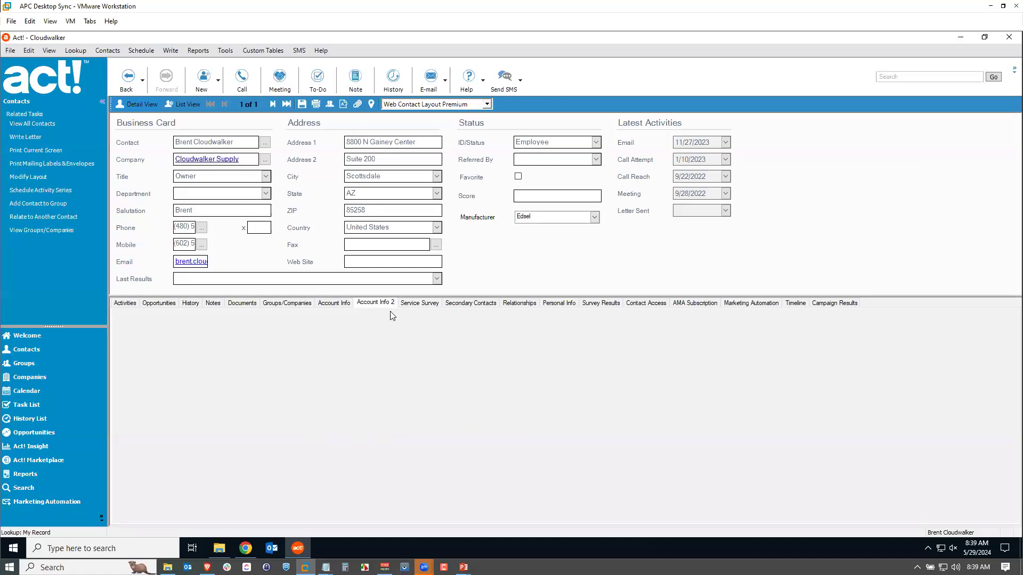
left_click(344, 303)
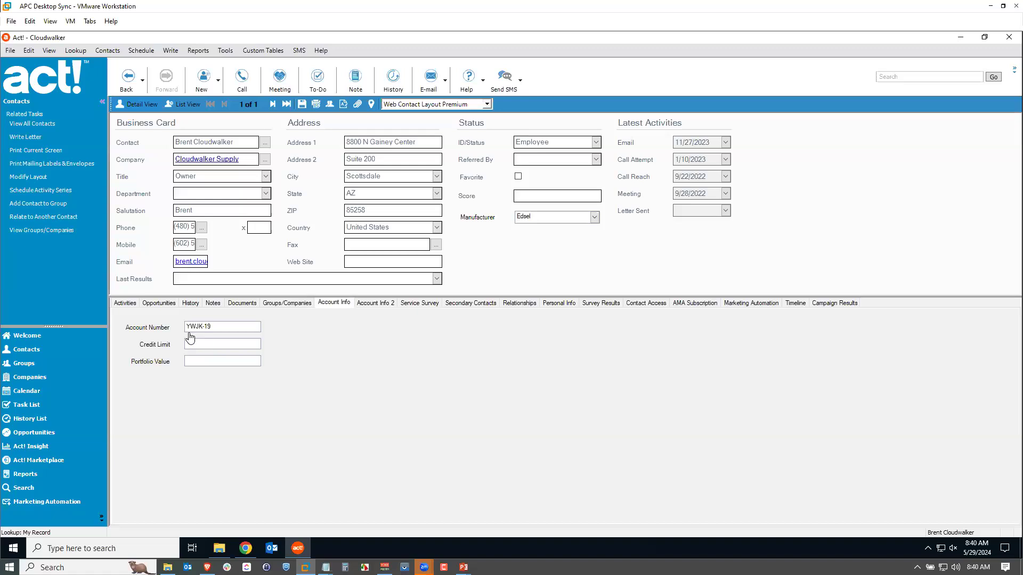
Step: Reopen the Web Contact Layout Premium in the Layout Designer and show its Account Info tab
left_click(224, 51)
mouse_move(277, 86)
left_click(351, 86)
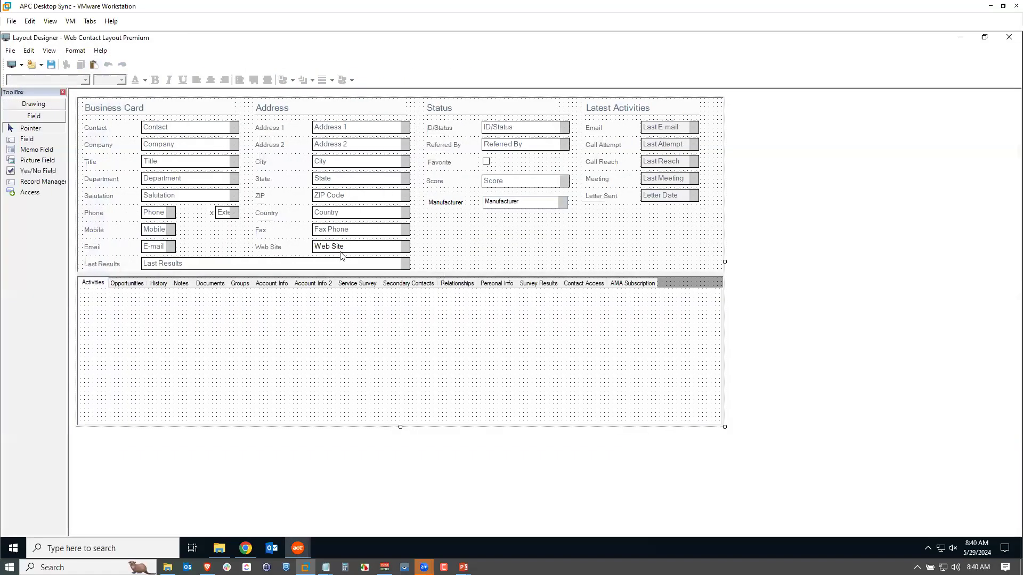
left_click(272, 291)
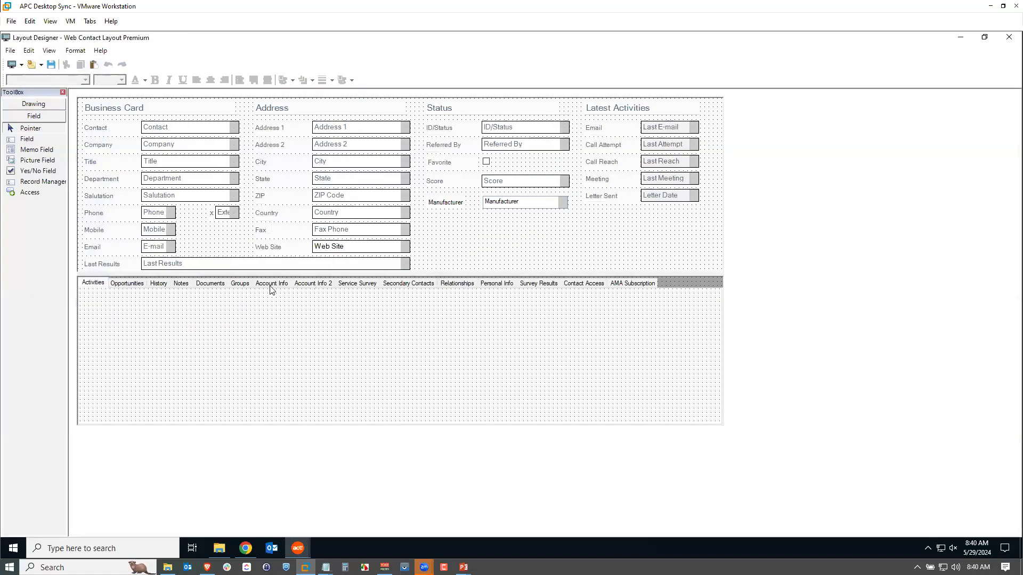
left_click(276, 286)
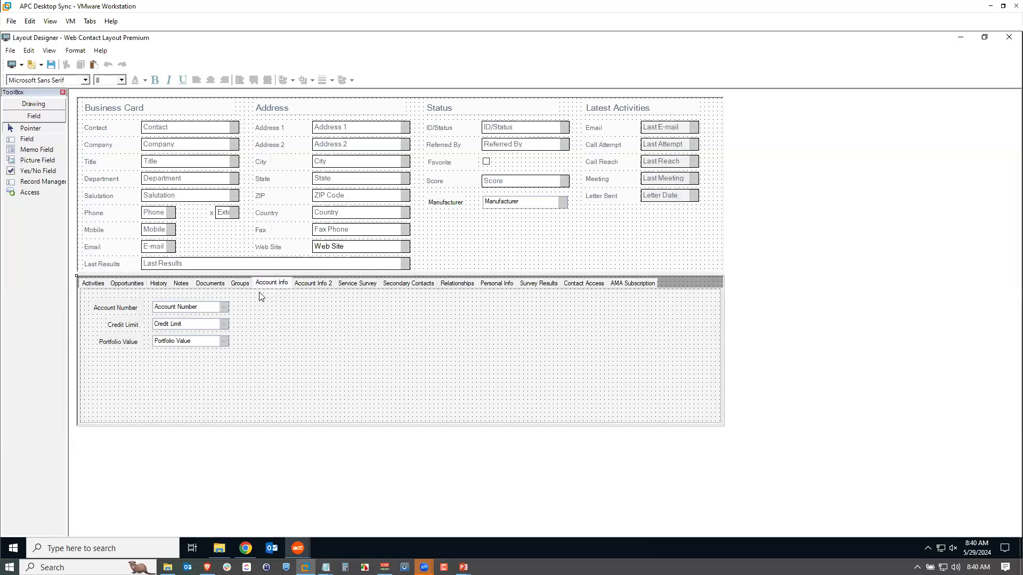
Step: Scatter the Account Number, Credit Limit and Portfolio Value fields and the lower two labels out of alignment, and enlarge the Credit Limit field
left_click_drag(209, 311, 242, 311)
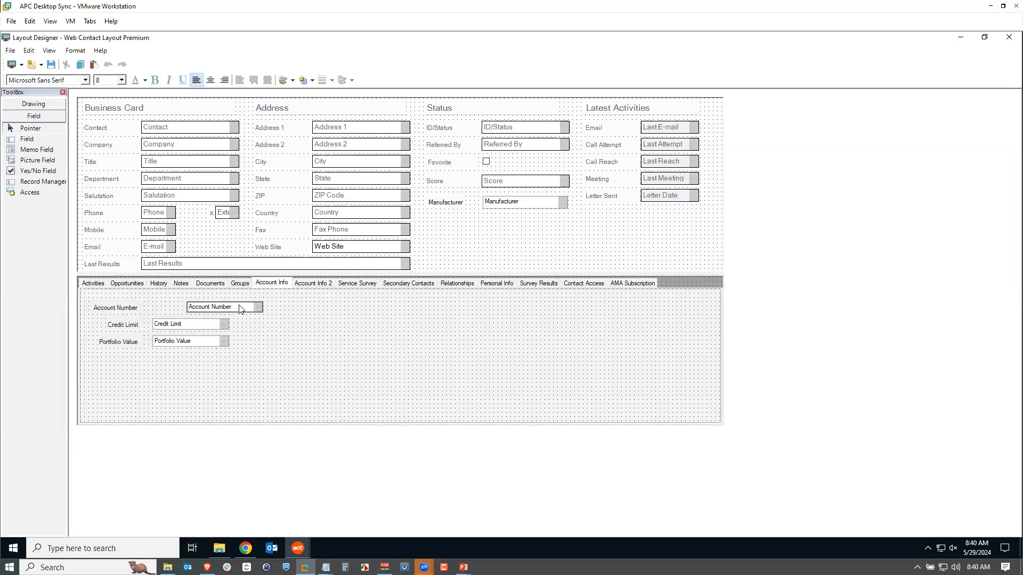
left_click_drag(211, 344, 232, 361)
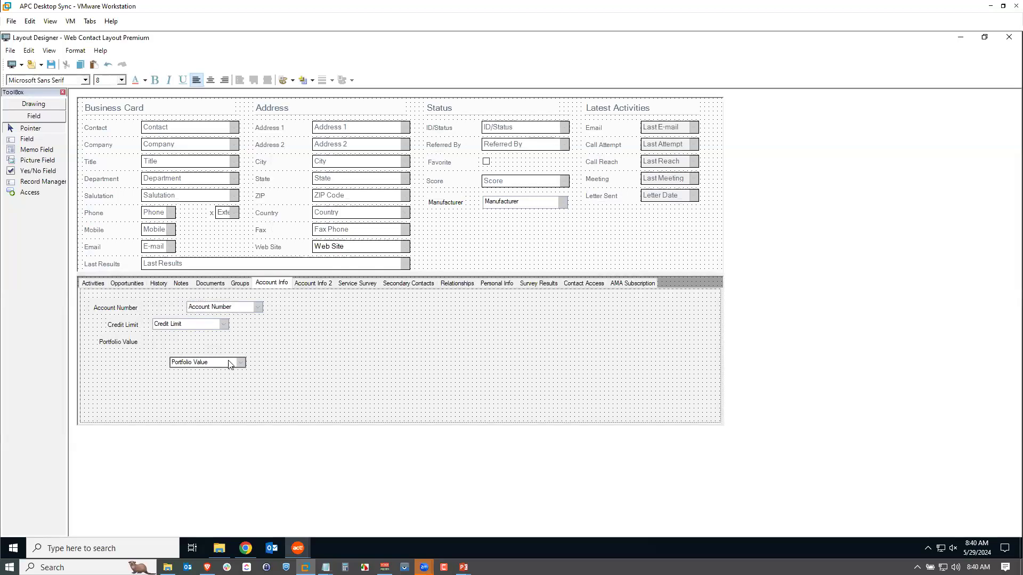
left_click_drag(215, 326, 277, 341)
left_click(228, 332)
left_click_drag(128, 341, 144, 327)
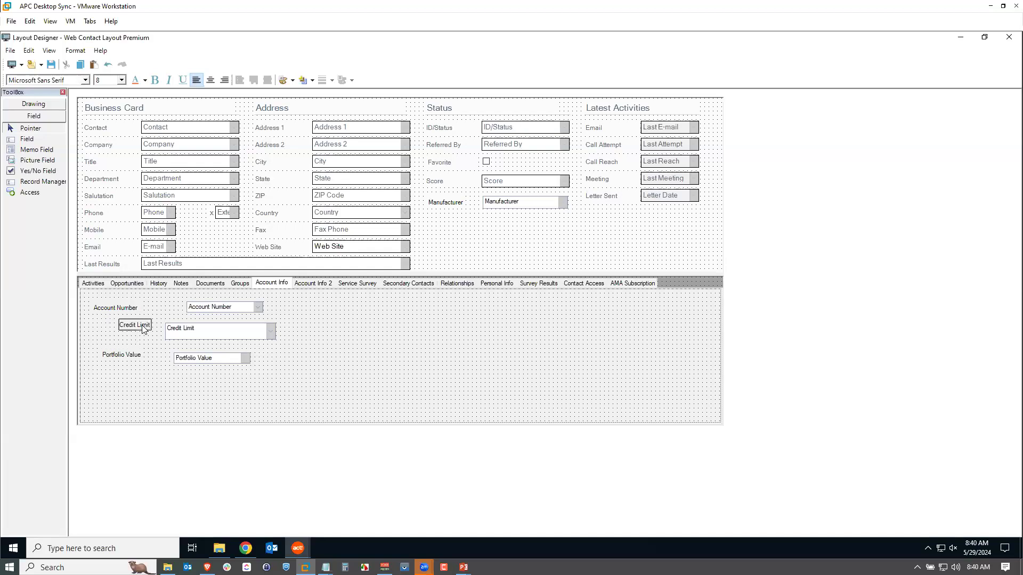
left_click(387, 337)
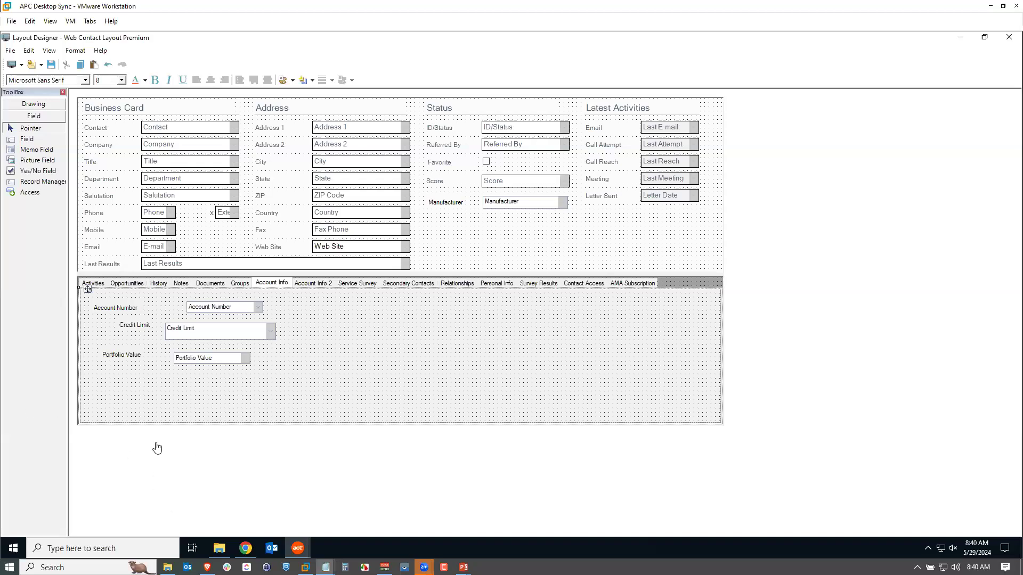
Step: Move the Account Number field back toward its label, leaving it slightly higher than the label
left_click(115, 310)
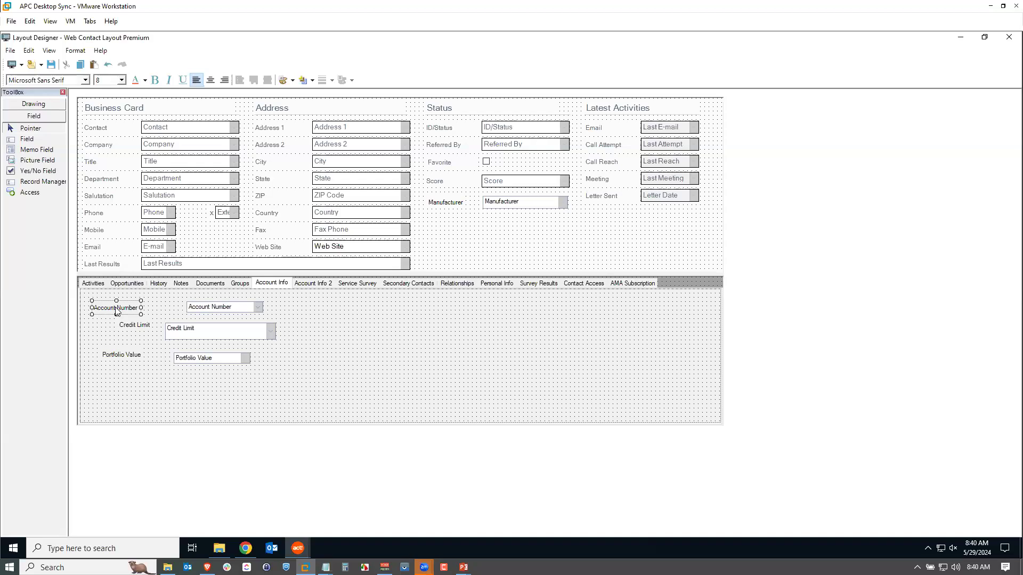
left_click_drag(210, 309, 197, 304)
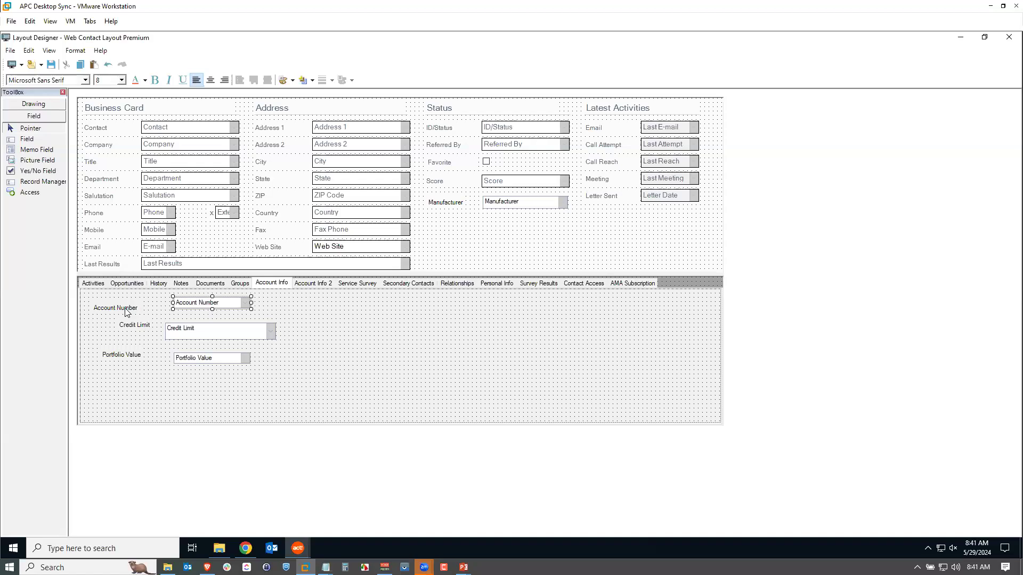
left_click_drag(206, 309, 182, 309)
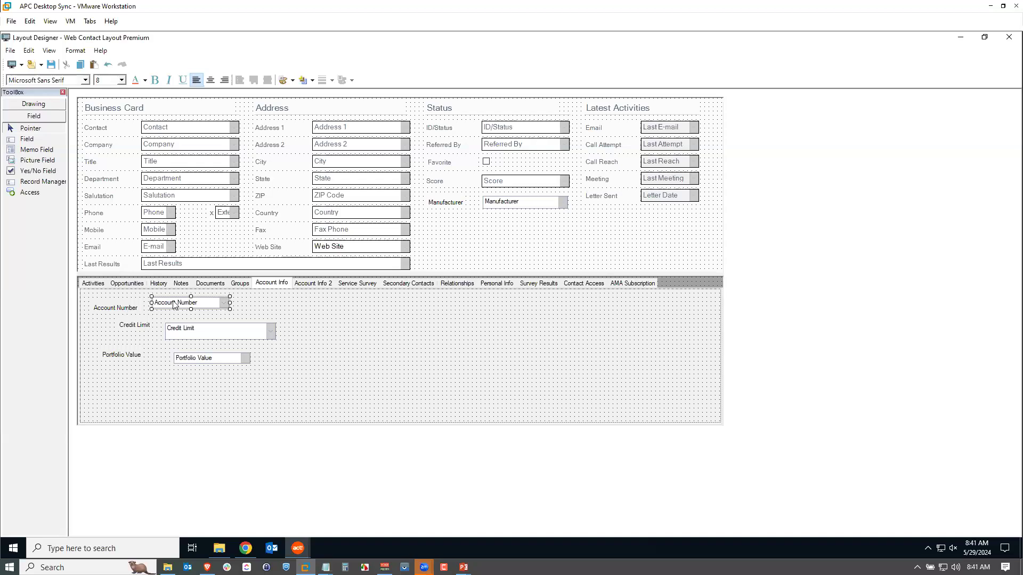
Step: Align the top of the Account Number field with its label on the Account Info tab
left_click(262, 306)
left_click(196, 307)
left_click(75, 52)
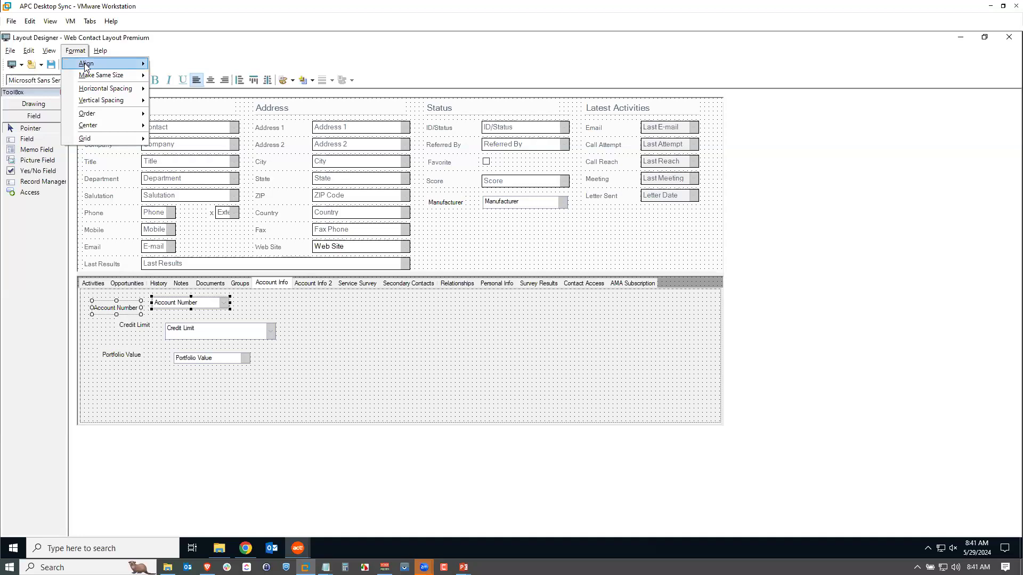
mouse_move(96, 64)
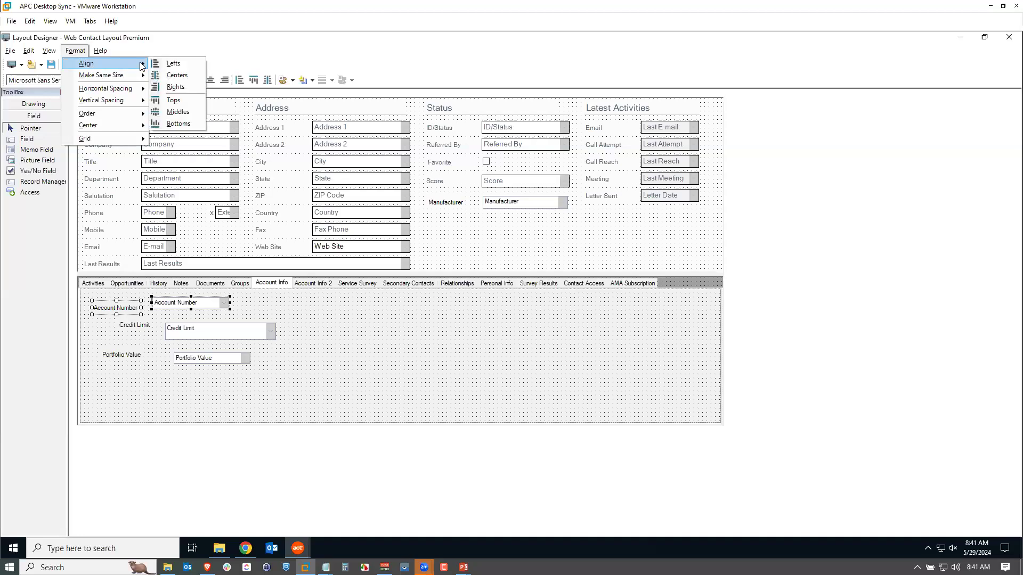
left_click(173, 101)
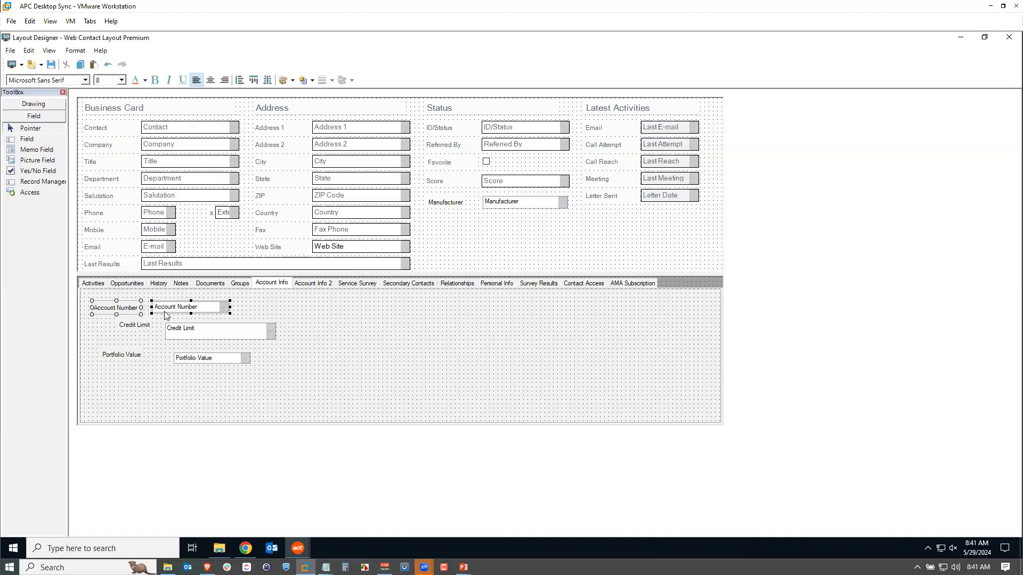
left_click(171, 383)
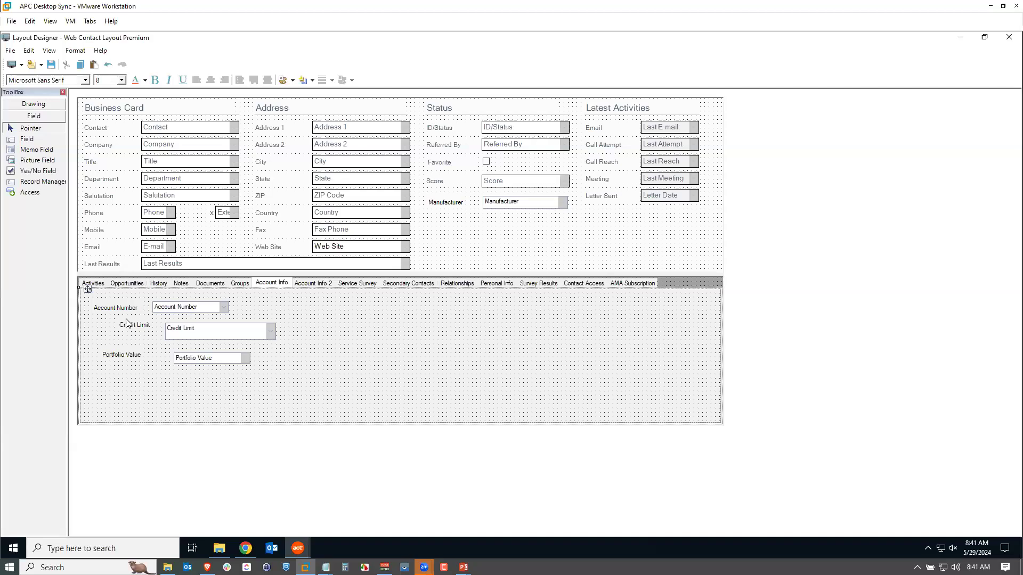
Step: Align the Portfolio Value and Credit Limit labels to the right edge of the Account Number label
left_click(133, 359)
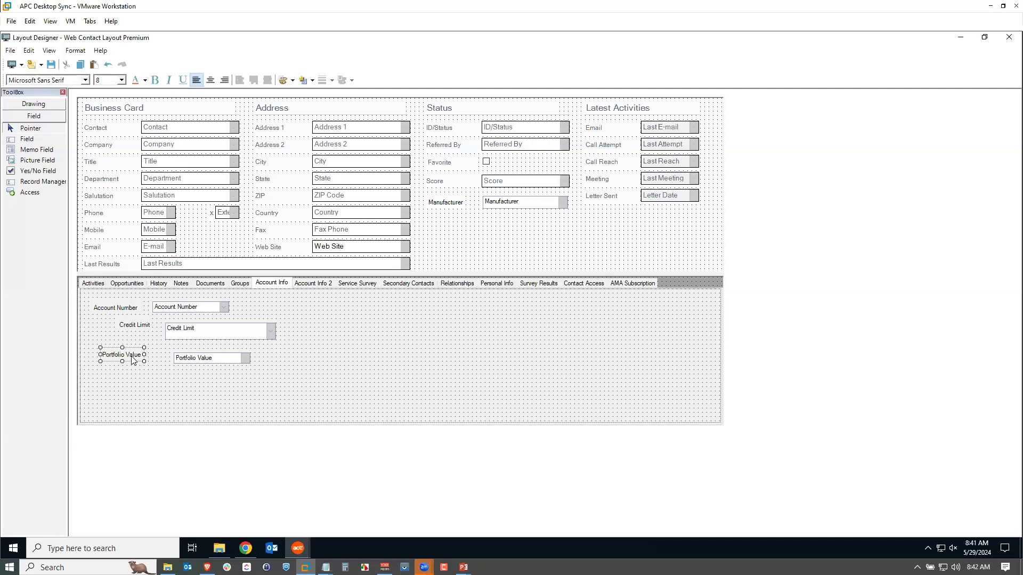
left_click(137, 326, "shift")
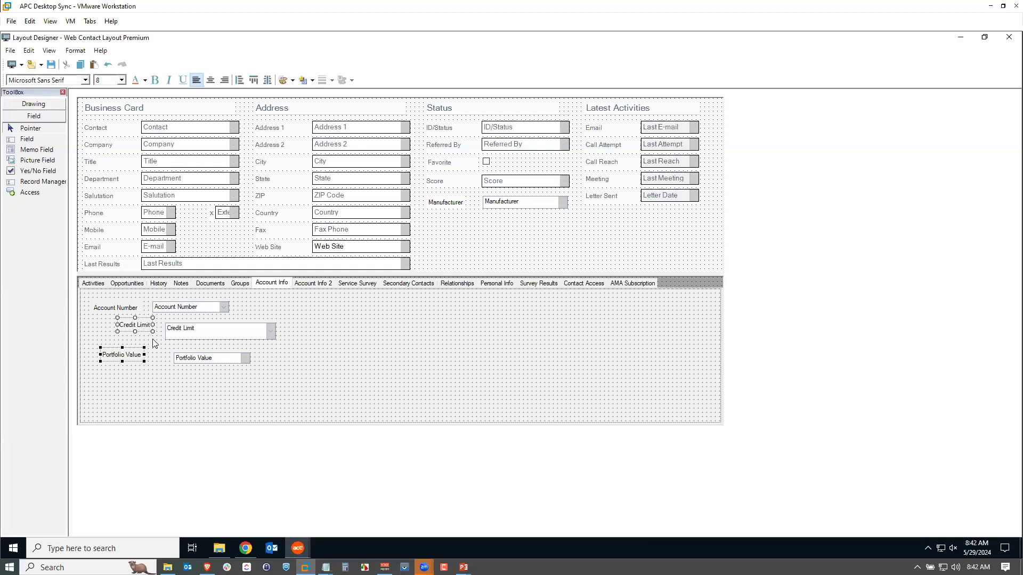
left_click(104, 310, "shift")
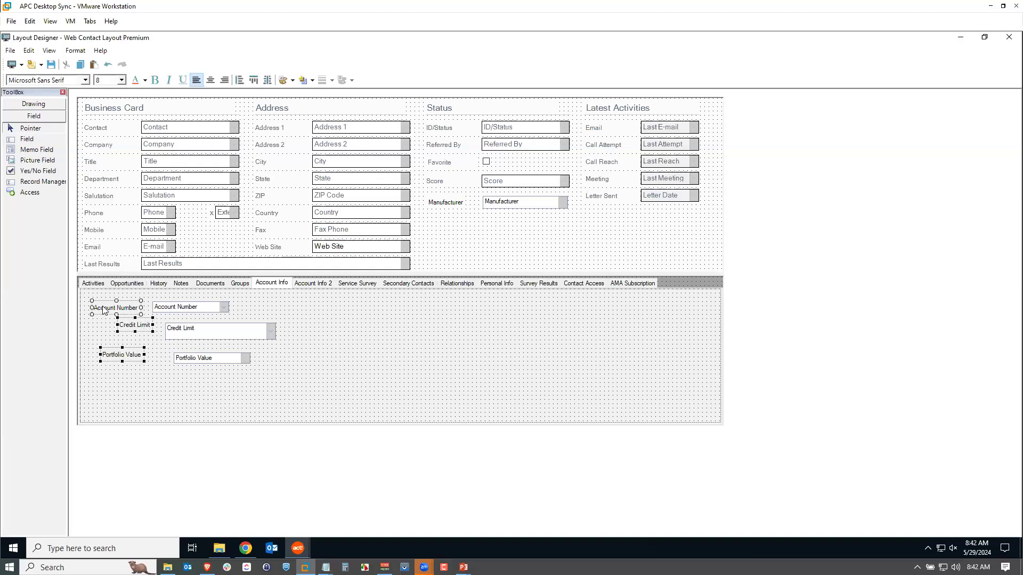
left_click(71, 51)
mouse_move(111, 64)
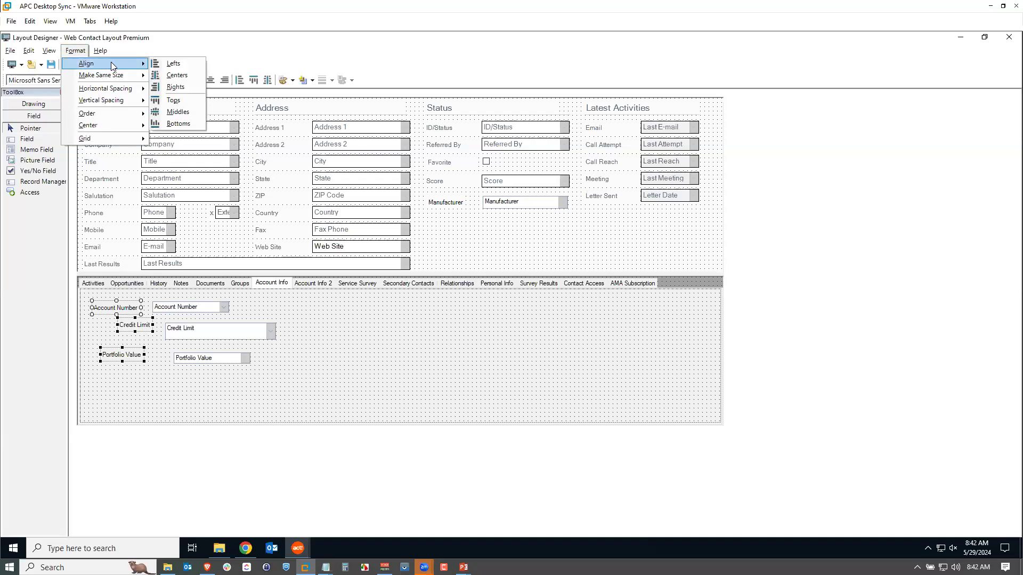
left_click(176, 87)
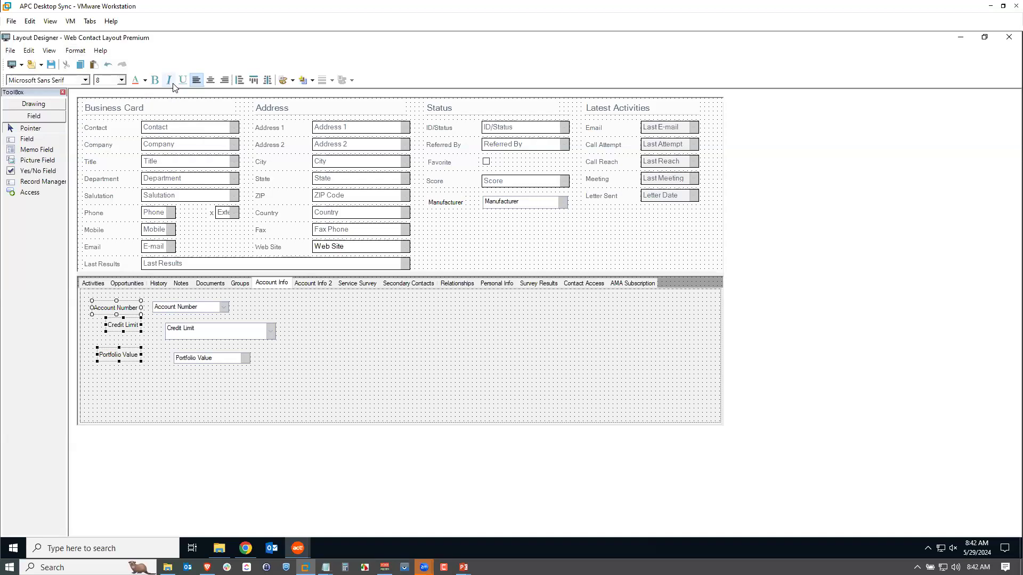
left_click(138, 314)
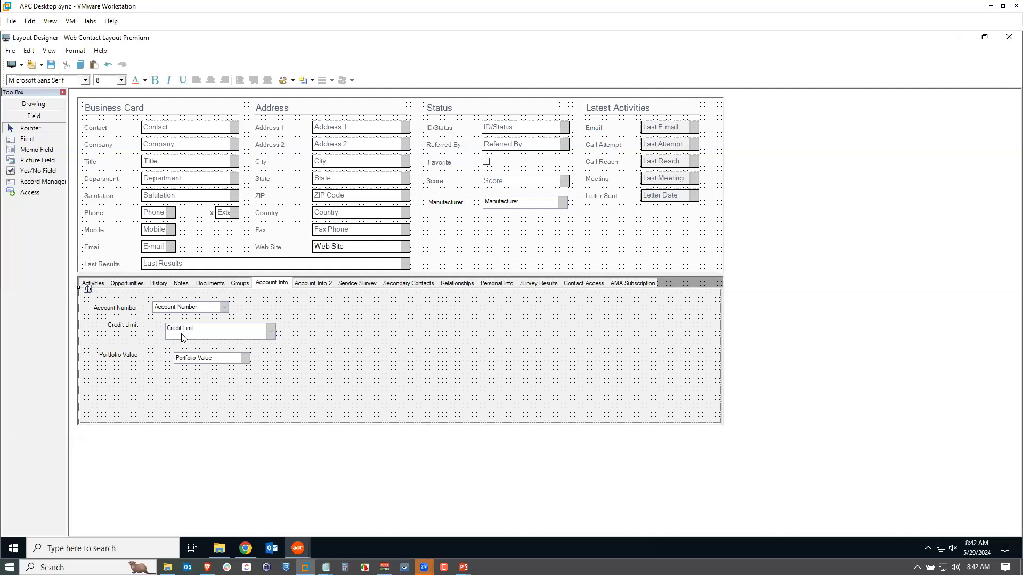
Step: Move the Credit Limit field slightly closer to its label and align the field's top with the label
left_click_drag(182, 335, 178, 335)
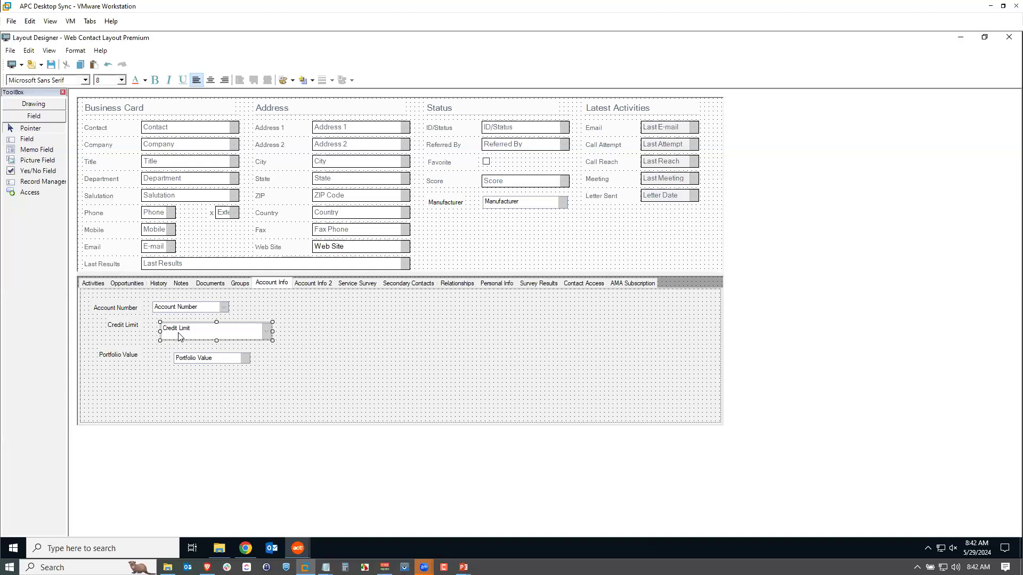
left_click(132, 329, "ctrl")
left_click(75, 51)
mouse_move(99, 64)
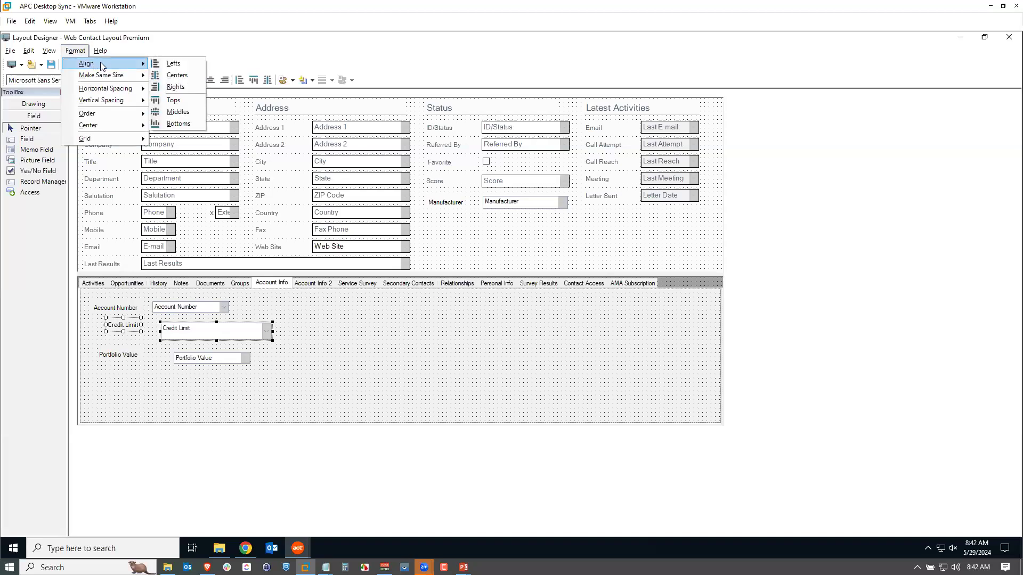
left_click(181, 102)
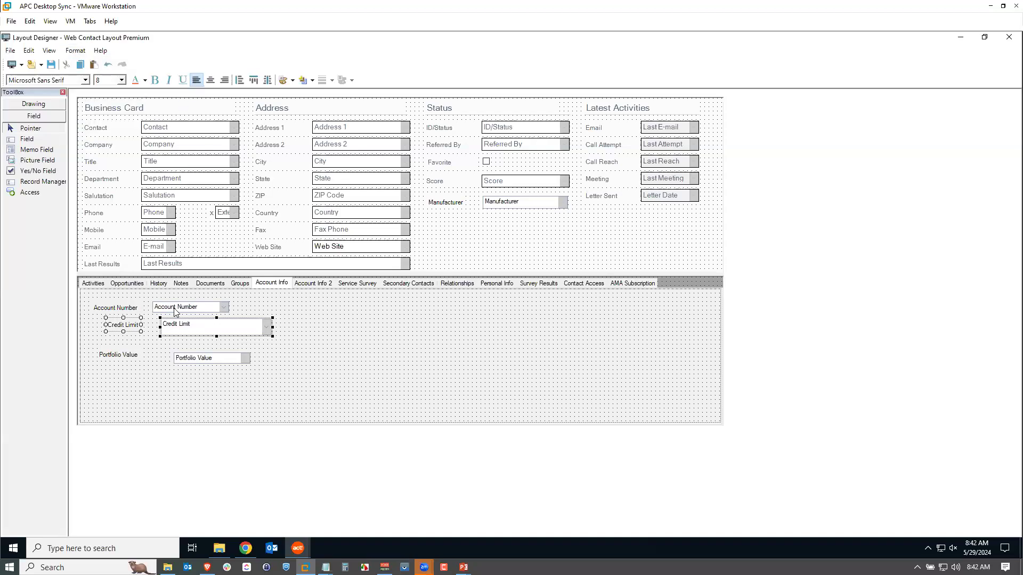
left_click(159, 367)
Step: Align the left edge of the Credit Limit field with the Account Number field
left_click(192, 326)
left_click(189, 308, "ctrl")
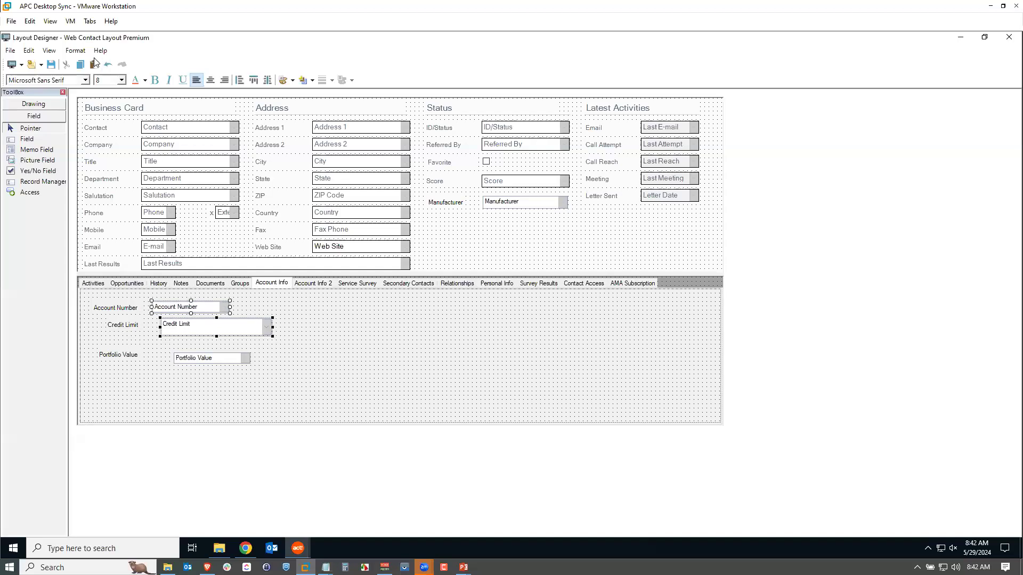
left_click(79, 50)
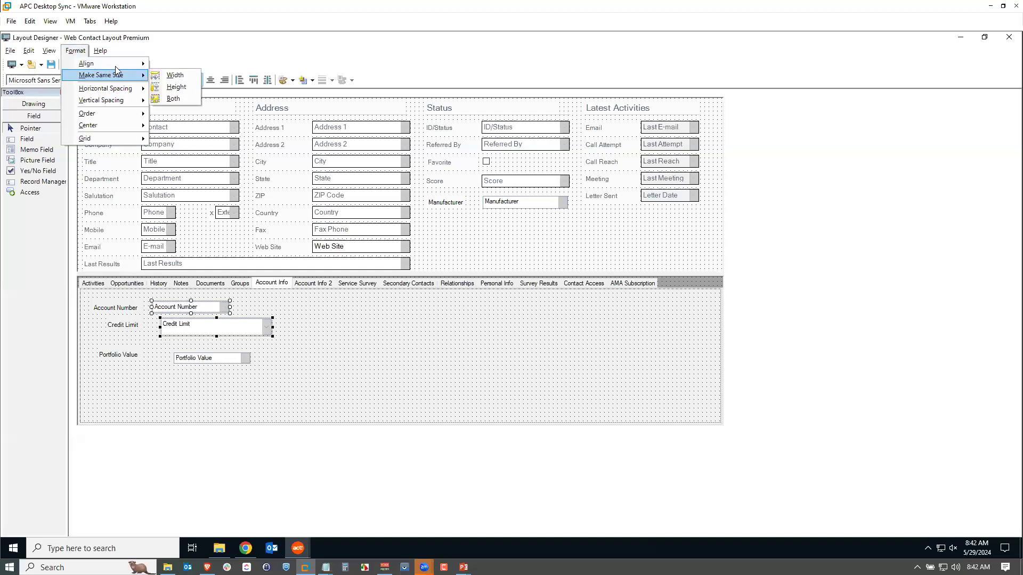
left_click(173, 64)
left_click(316, 415)
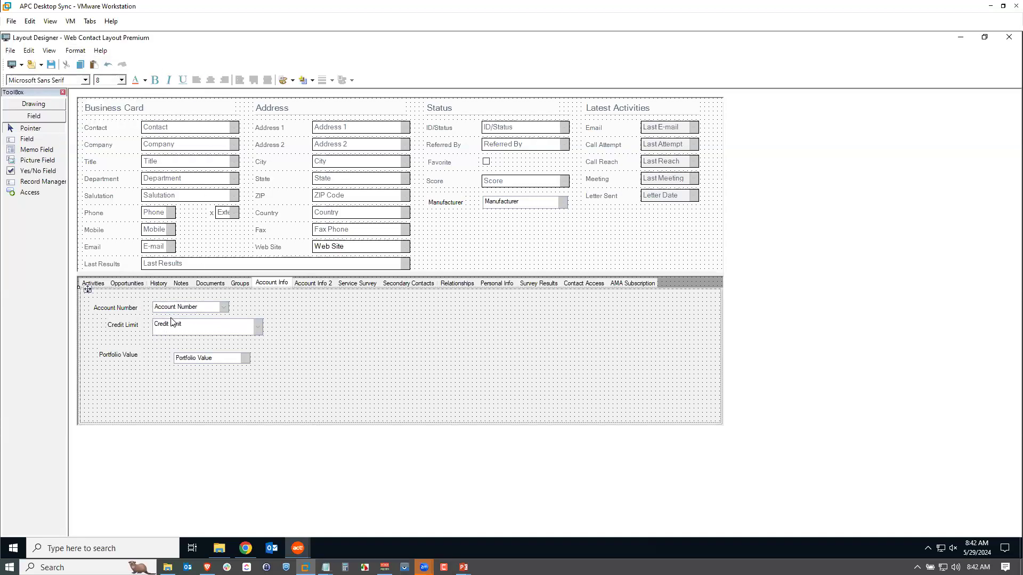
Step: Move the Portfolio Value label up closer to the Credit Limit row and align its field's top with it
mouse_move(135, 358)
left_mouse_down()
mouse_move(131, 337)
mouse_move(132, 348)
left_mouse_up()
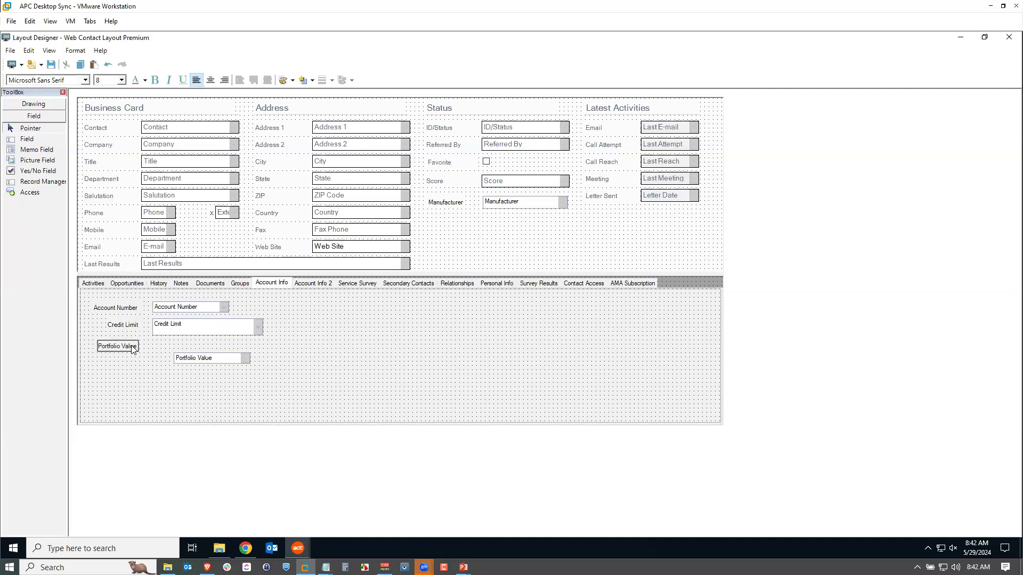
left_click(184, 360)
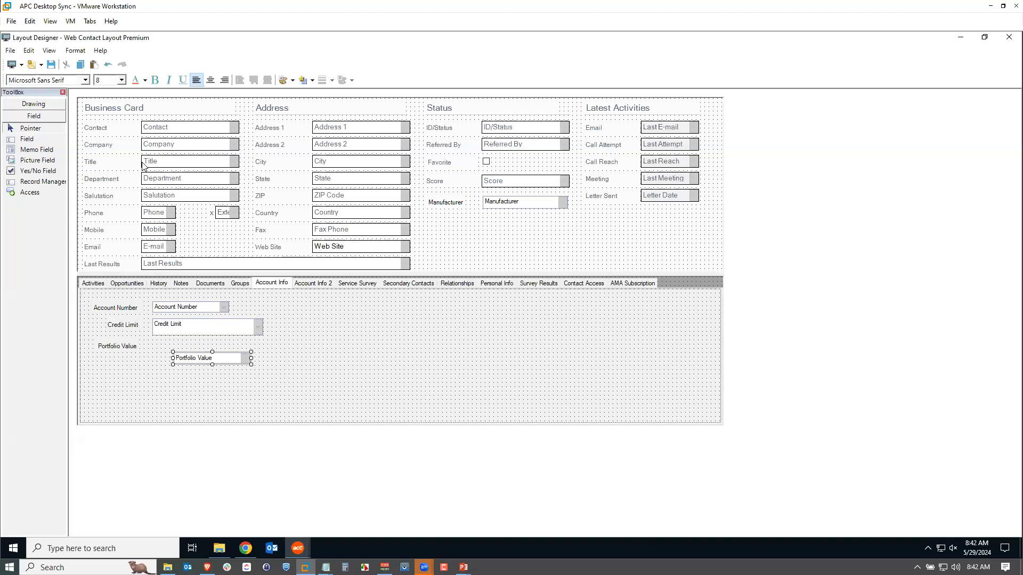
left_click(128, 347, "ctrl")
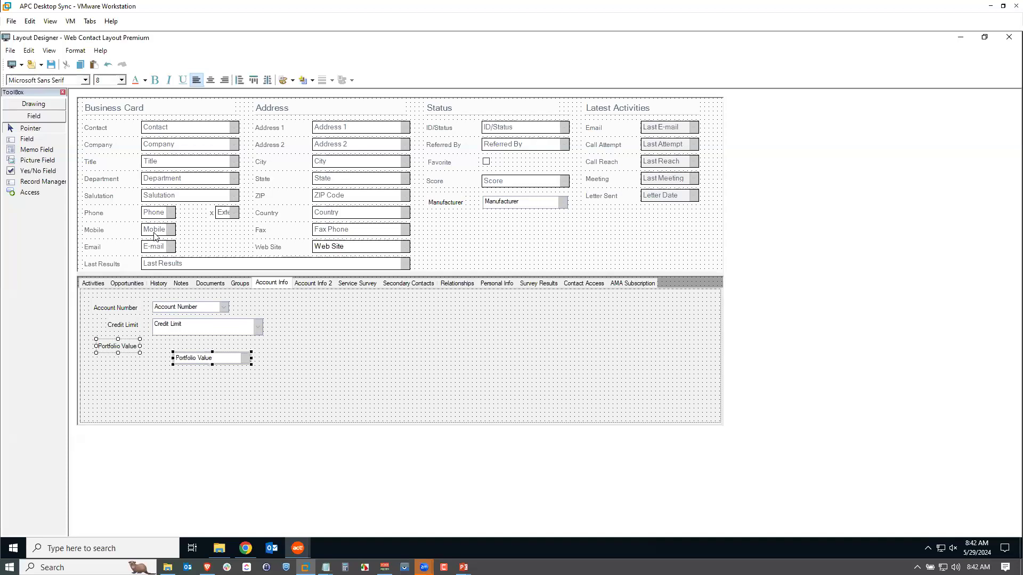
left_click(83, 54)
mouse_move(138, 65)
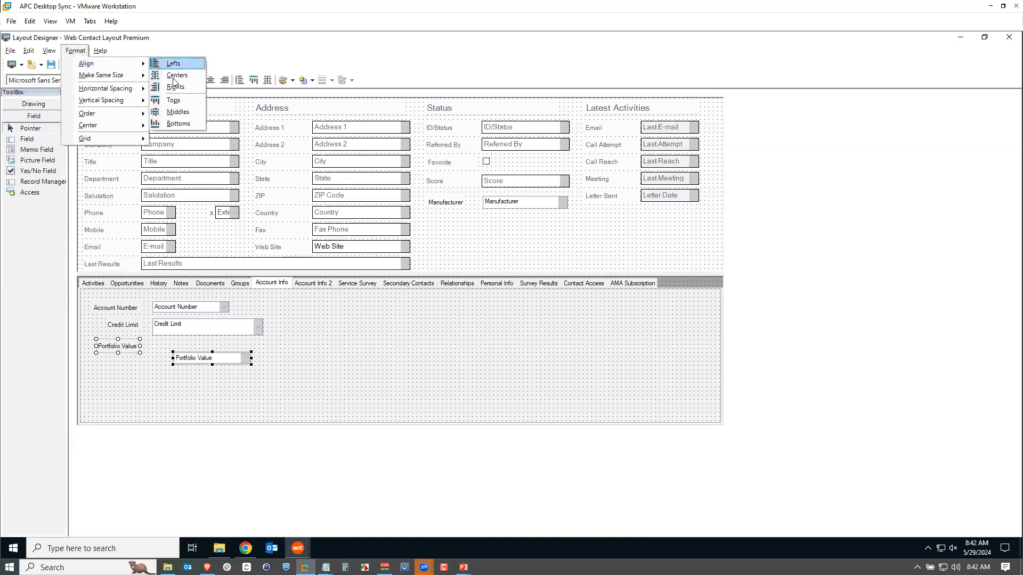
left_click(173, 101)
Step: Align the left edge of the Portfolio Value field with the Credit Limit field
left_click(208, 345)
left_click(212, 332, "ctrl")
left_click(79, 52)
mouse_move(103, 52)
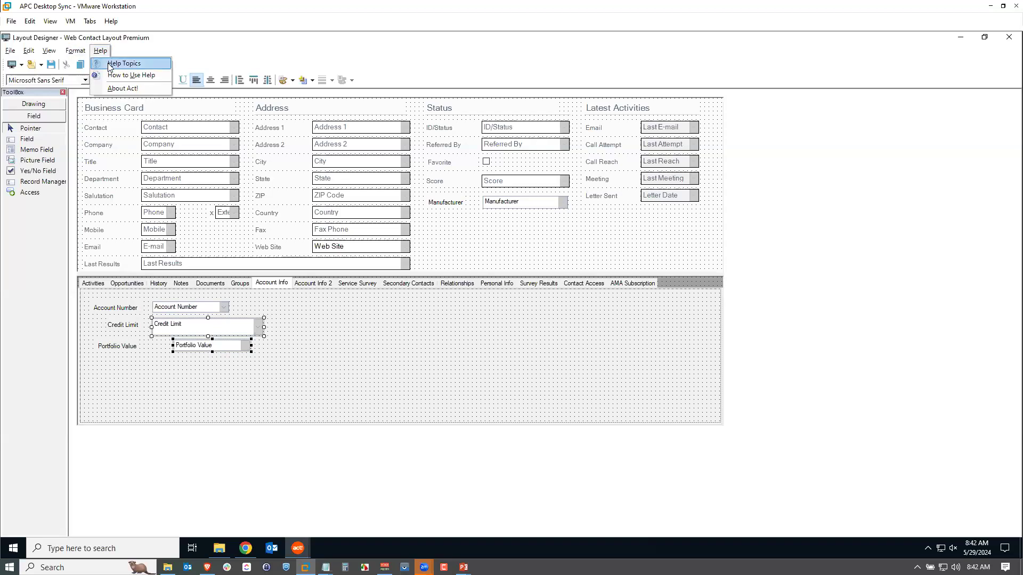
left_click(166, 64)
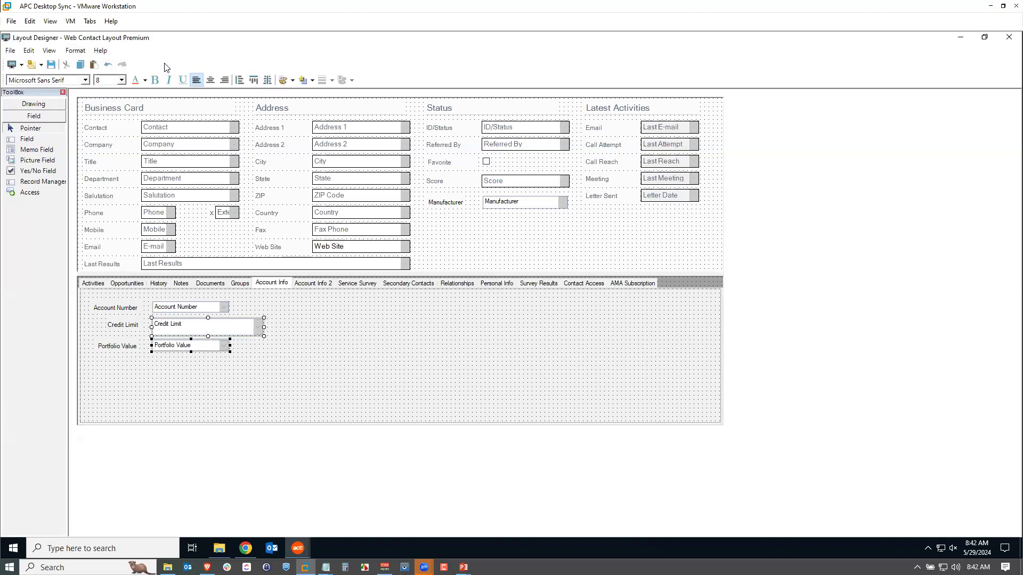
left_click(303, 369)
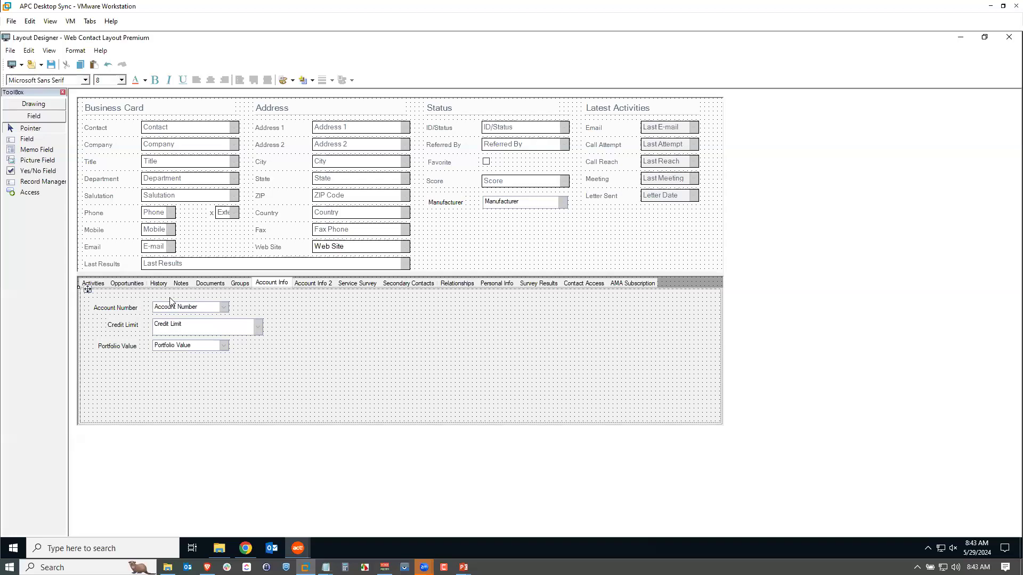
Step: Make the Portfolio Value and Credit Limit fields match the Account Number field in both width and height, and save the layout
left_click(213, 347)
left_click(213, 333)
left_click(213, 309)
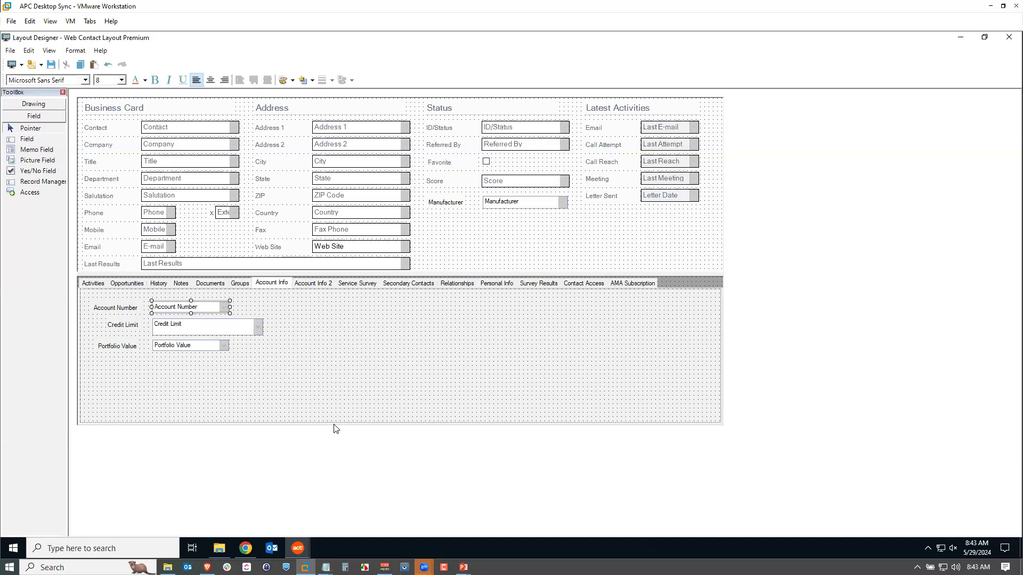
left_click(205, 352)
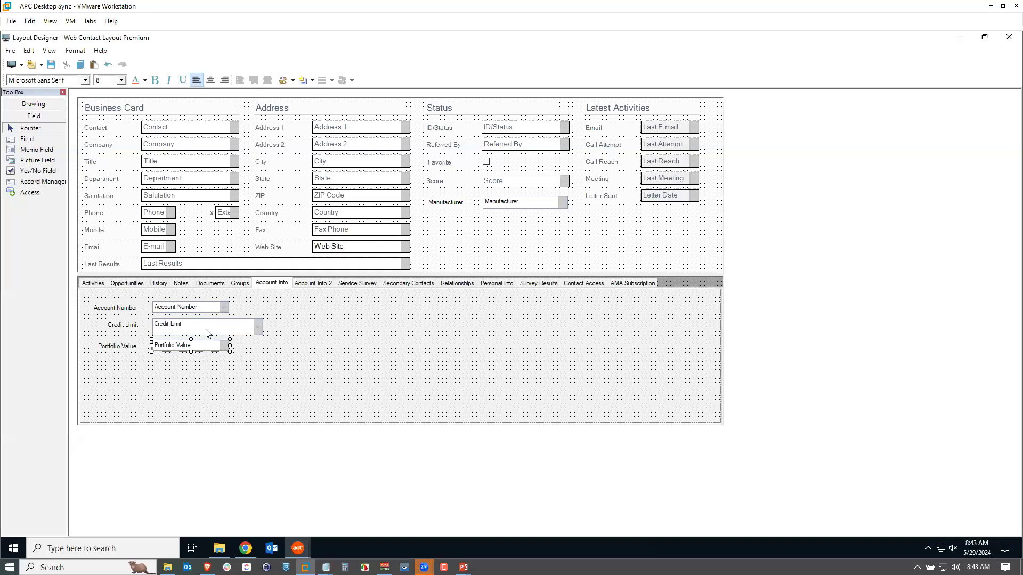
left_click(207, 332, "ctrl")
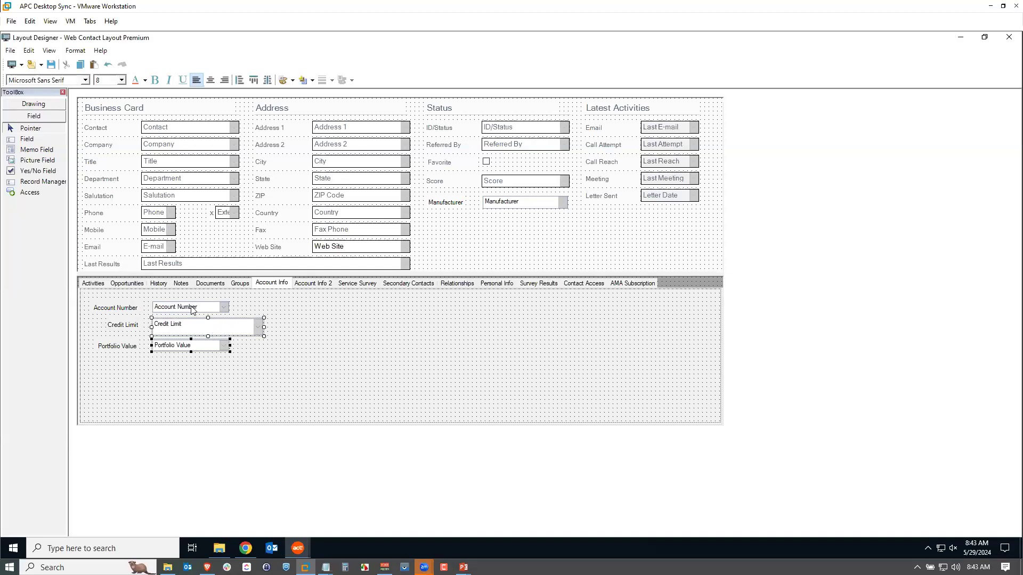
left_click(192, 309, "ctrl")
left_click(72, 49)
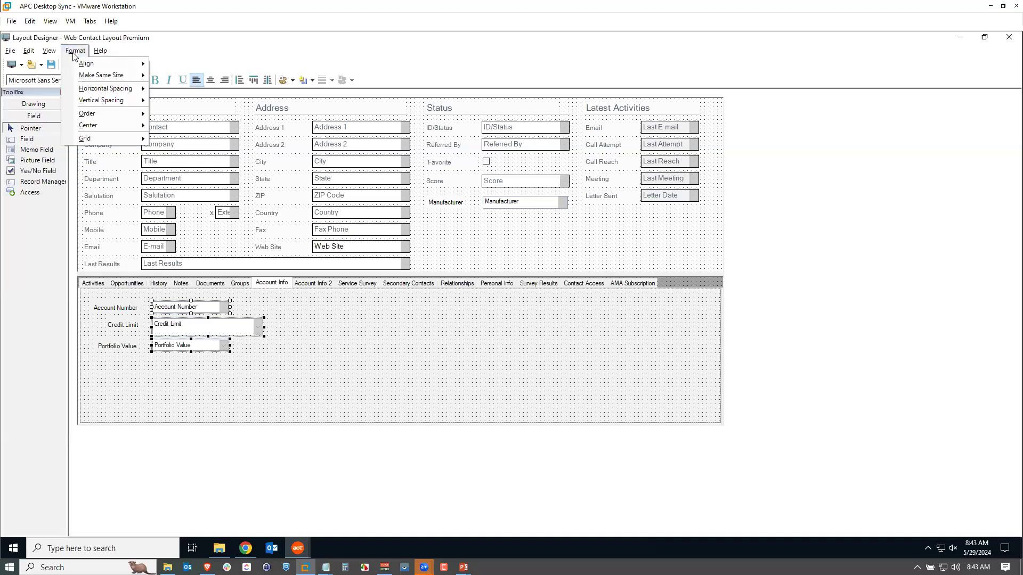
mouse_move(97, 80)
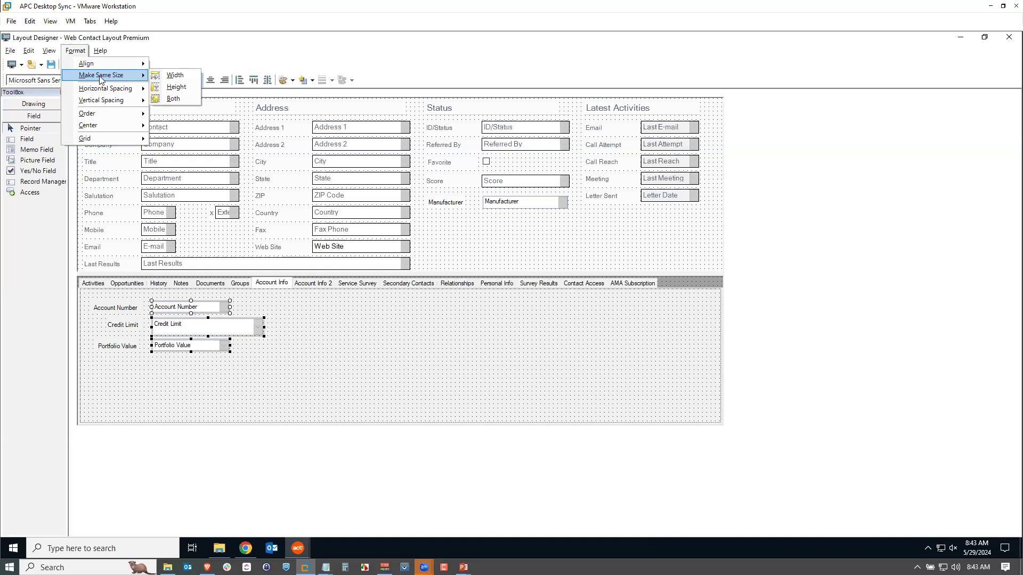
left_click(183, 100)
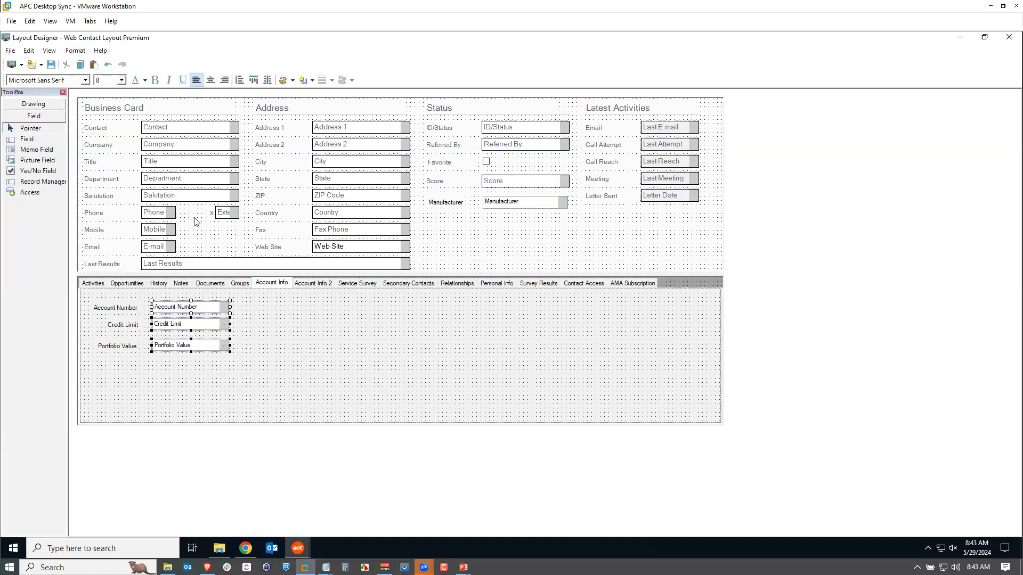
left_click(266, 376)
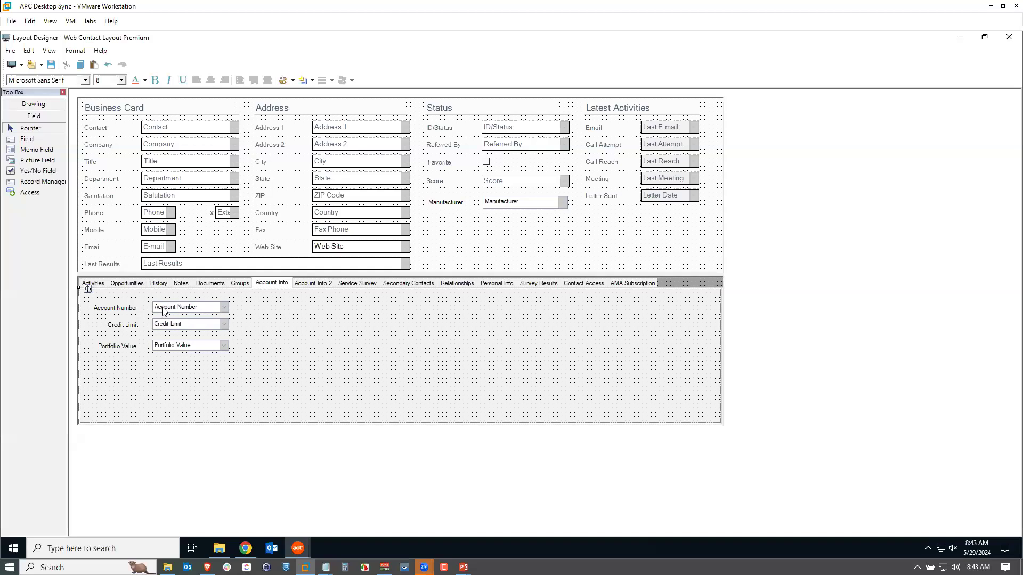
left_click(51, 65)
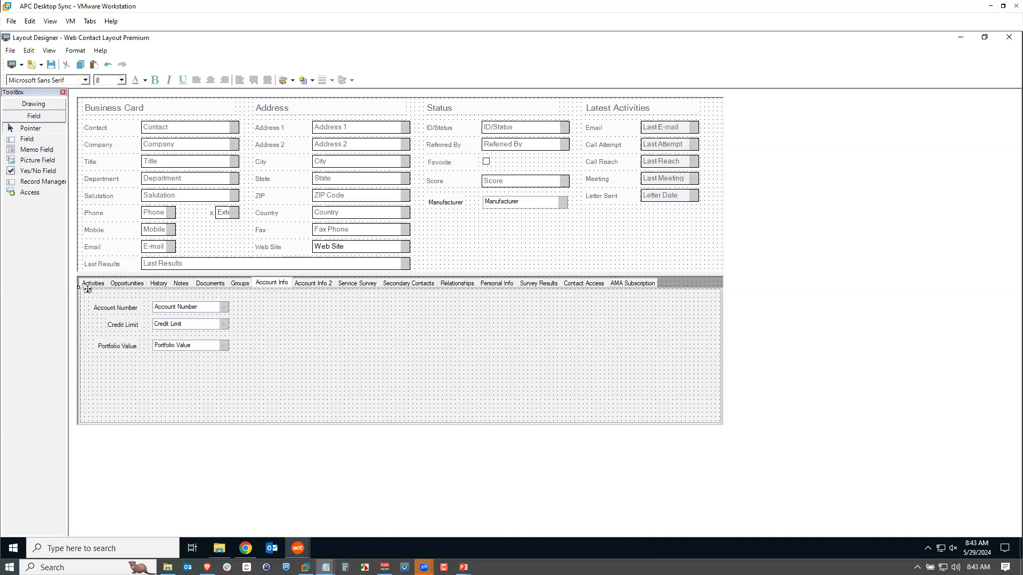
Step: Switch to File Explorer and open the folder Documents > ACT > ACT Data > Databases > Cloudwalker-database files
left_click(219, 555)
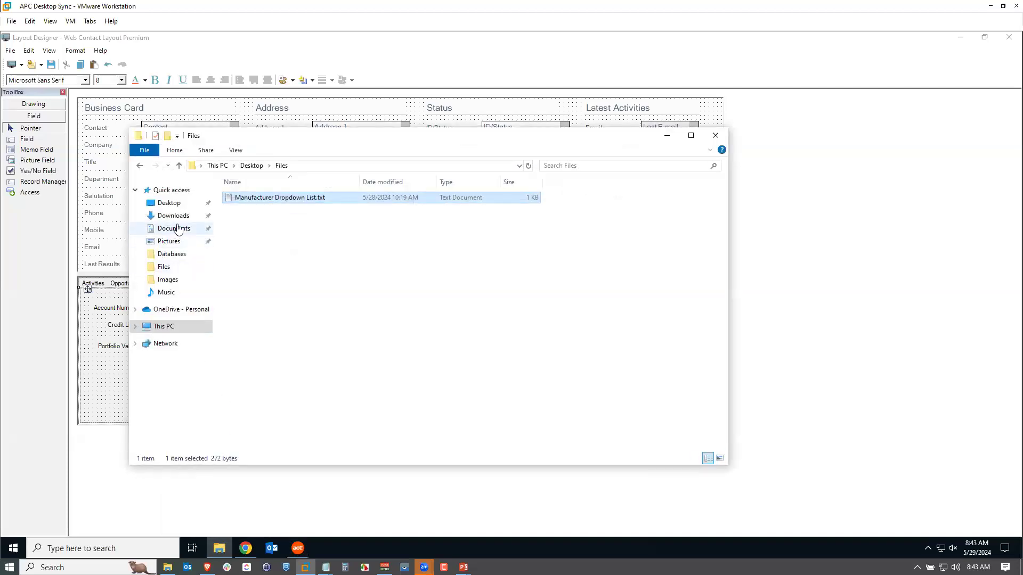
left_click(180, 229)
left_click(238, 200)
double_click(237, 201)
double_click(256, 201)
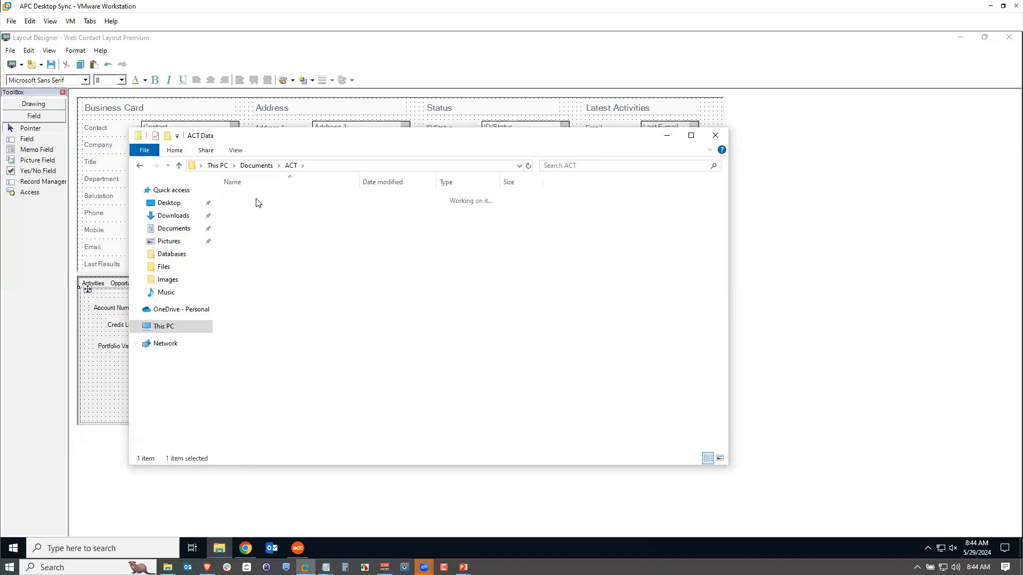
double_click(256, 209)
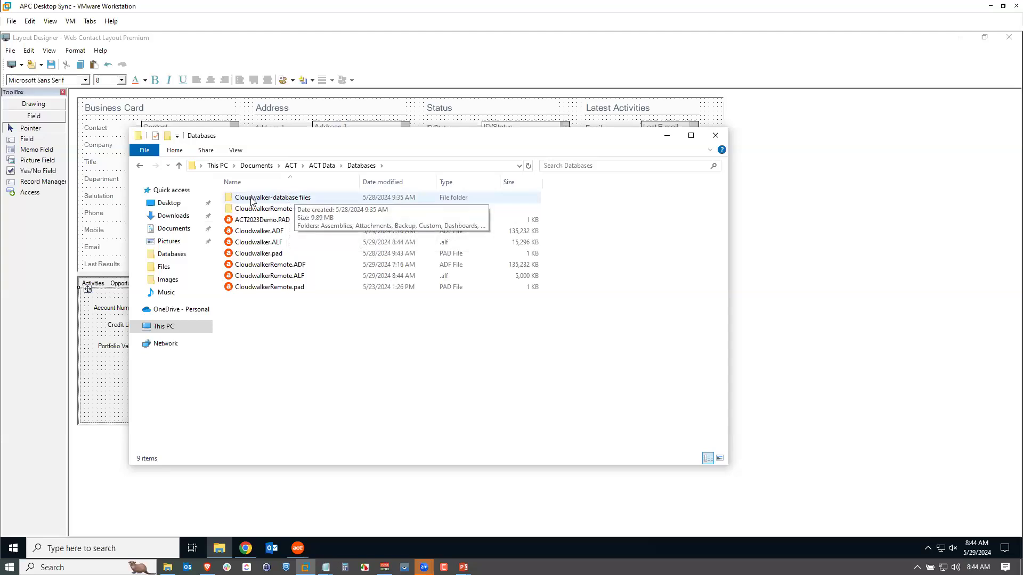
double_click(266, 201)
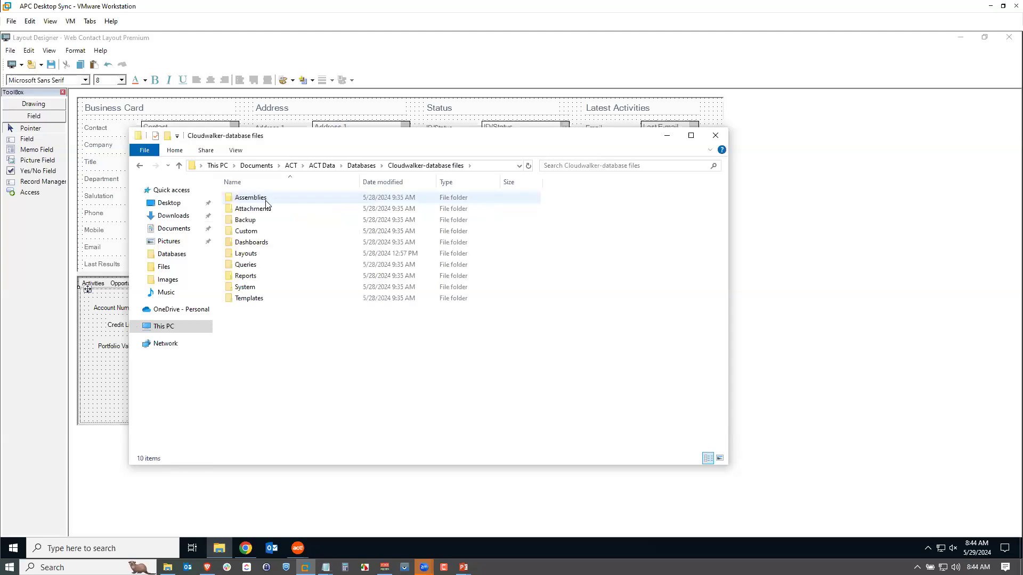
Step: Open the database's Layouts folder to view its layout files, and return to the Layout Designer
double_click(242, 254)
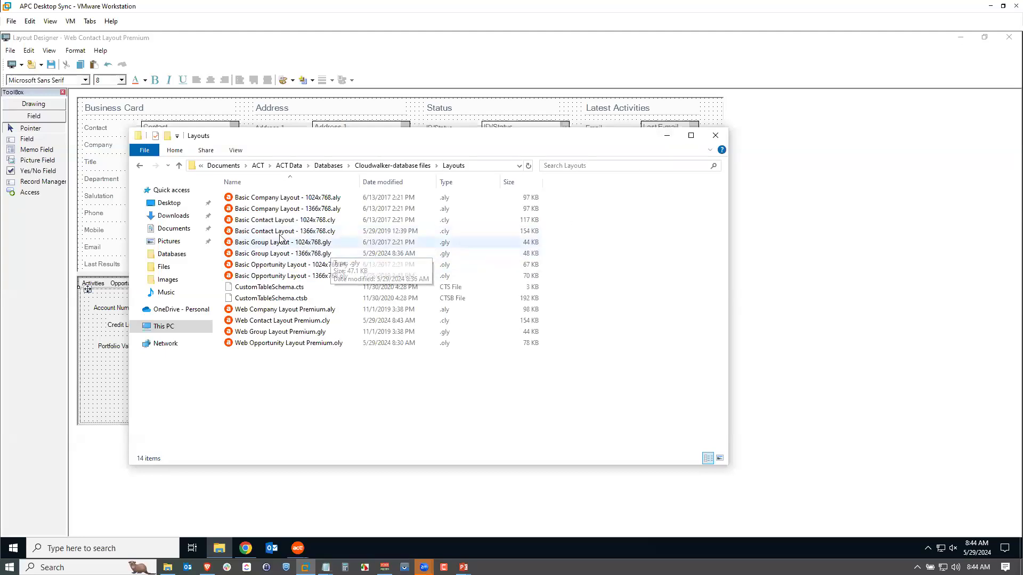
left_click(666, 140)
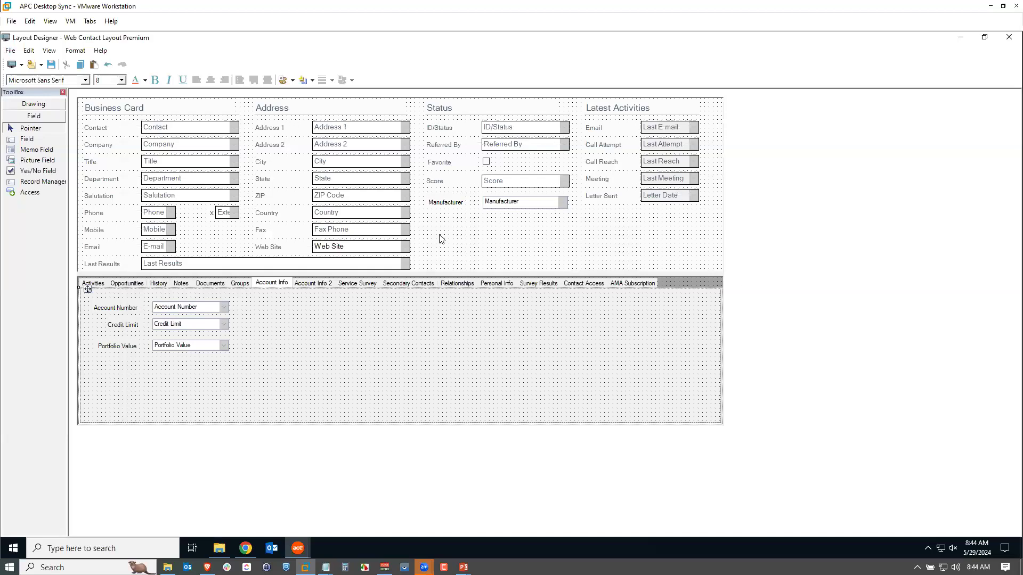
Step: Save a copy of the contact layout in the Layouts folder, named "Layout for" followed by the intended user's first name
left_click(10, 52)
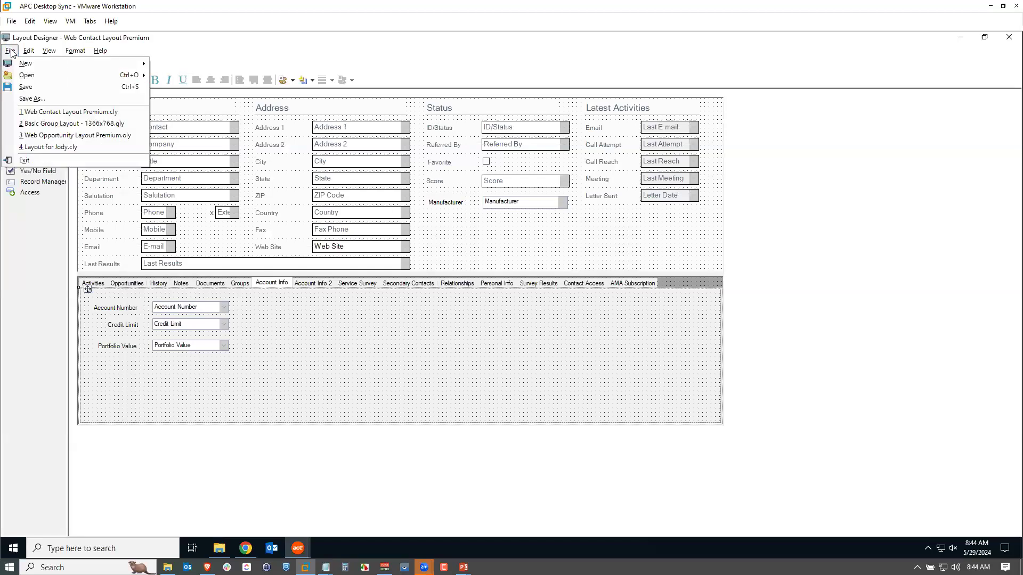
left_click(10, 50)
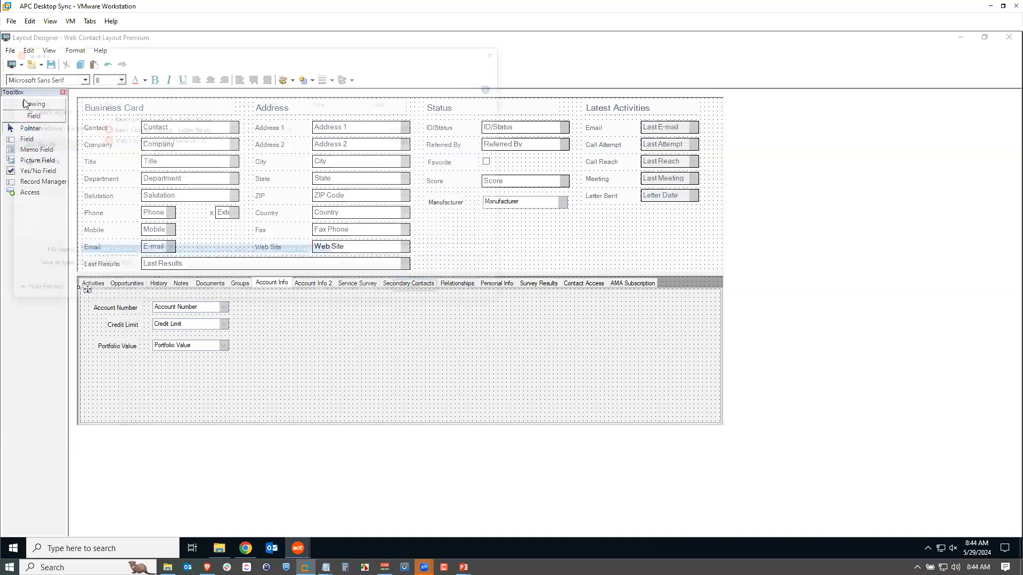
left_click(24, 103)
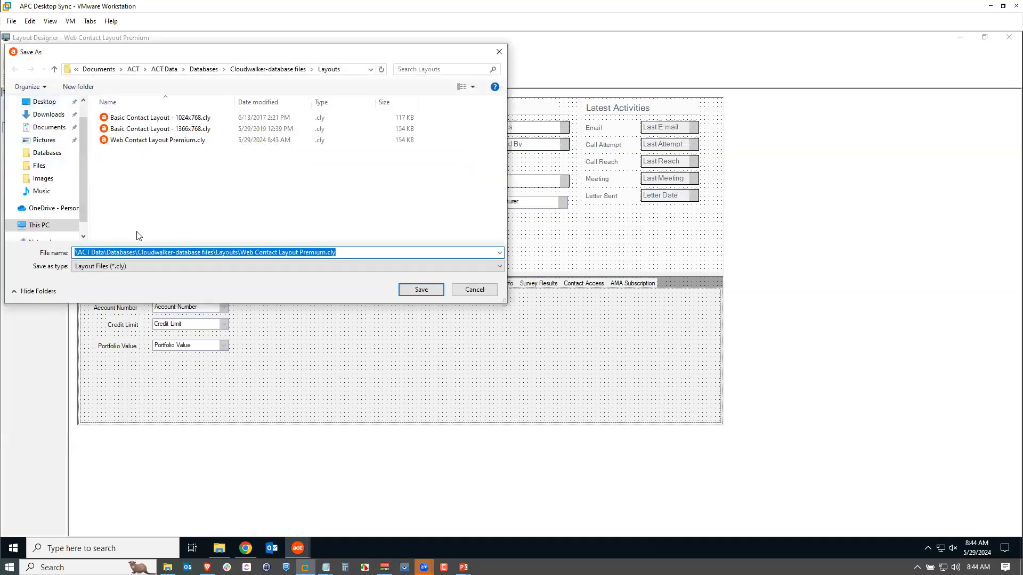
type("Layout")
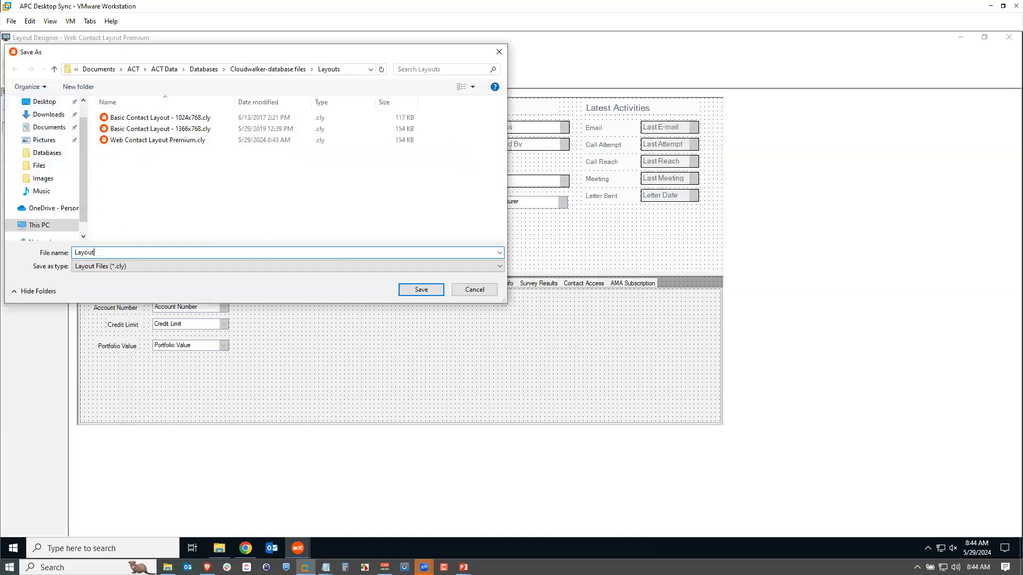
type(" for Jody")
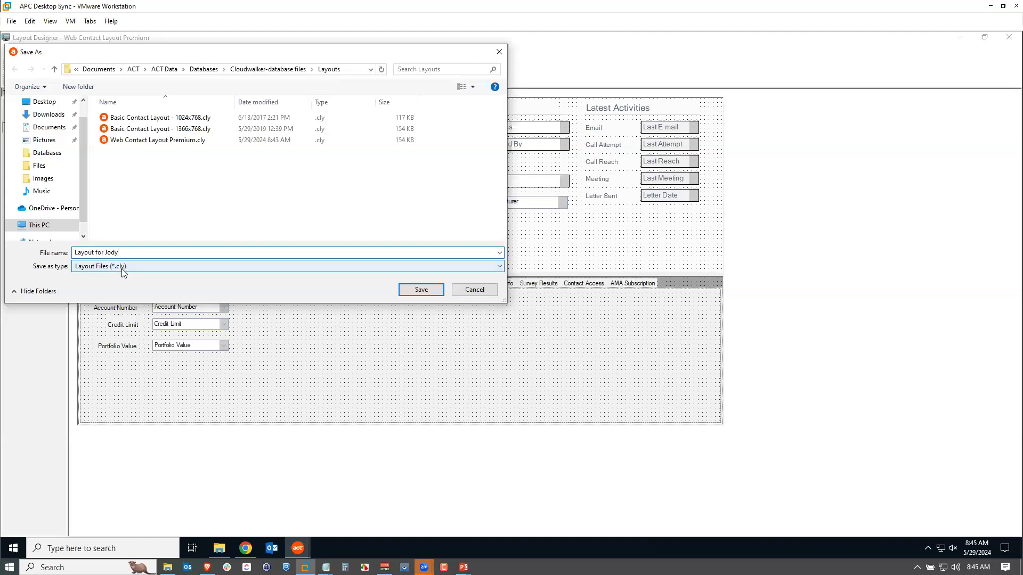
left_click(422, 292)
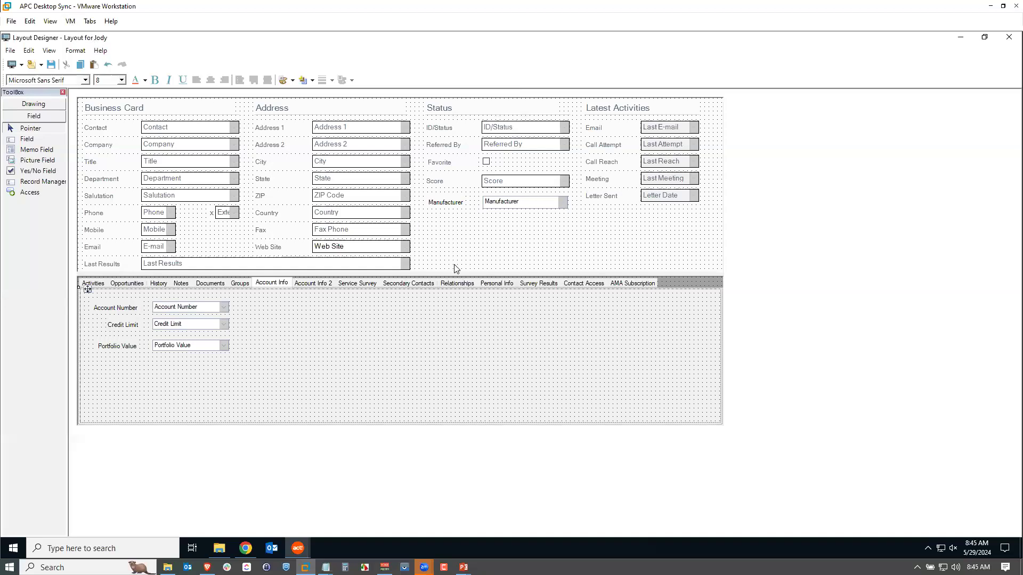
Step: Delete the Last Results field and its label from the layout's Business Card section
left_click(388, 265)
key("Delete")
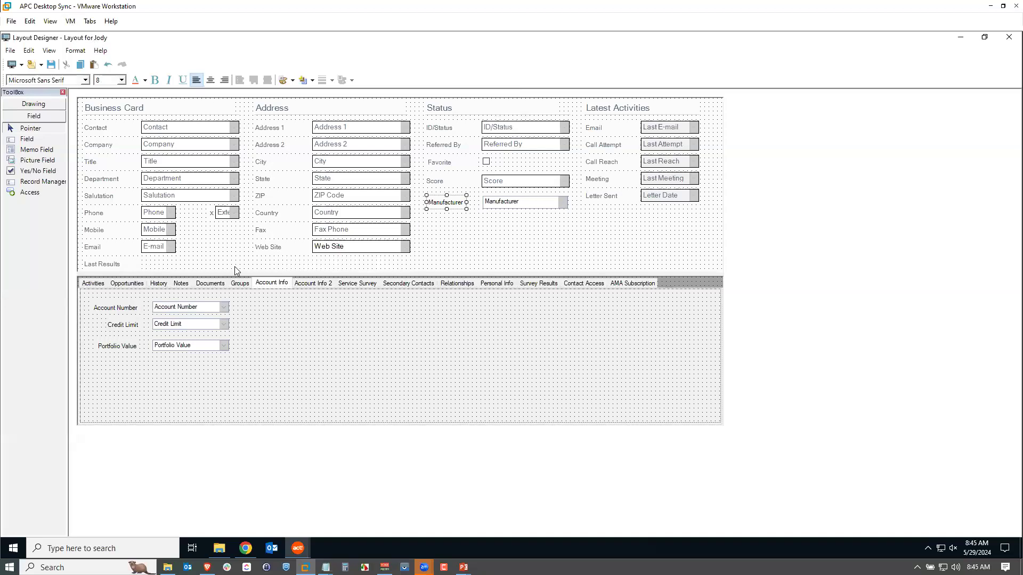
left_click(119, 264)
key("Delete")
Step: Delete the Manufacturer label and field from the Status section and save the layout
left_click(457, 219)
left_click(454, 205)
key("Delete")
left_click(491, 205)
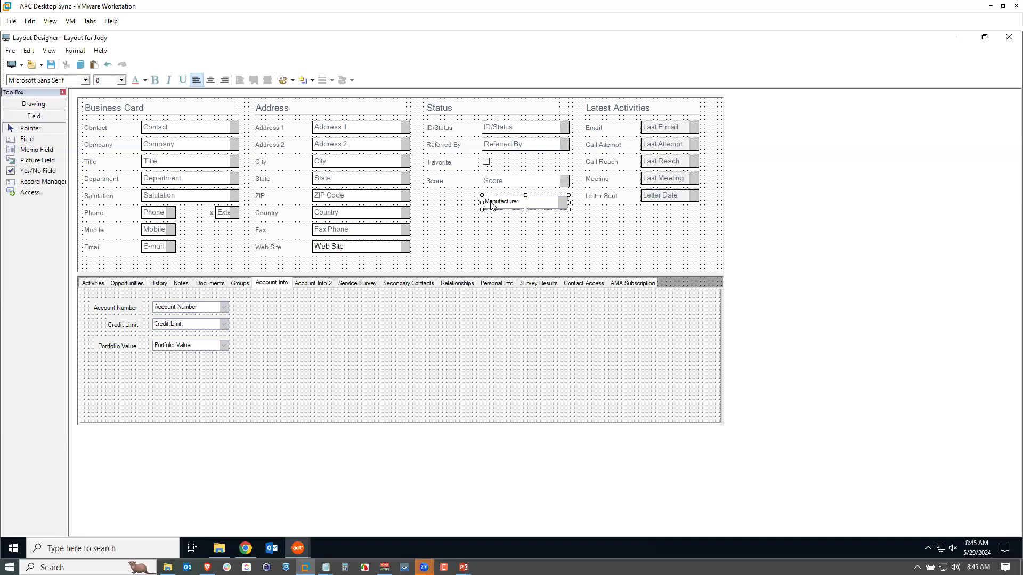
key("Delete")
left_click(51, 65)
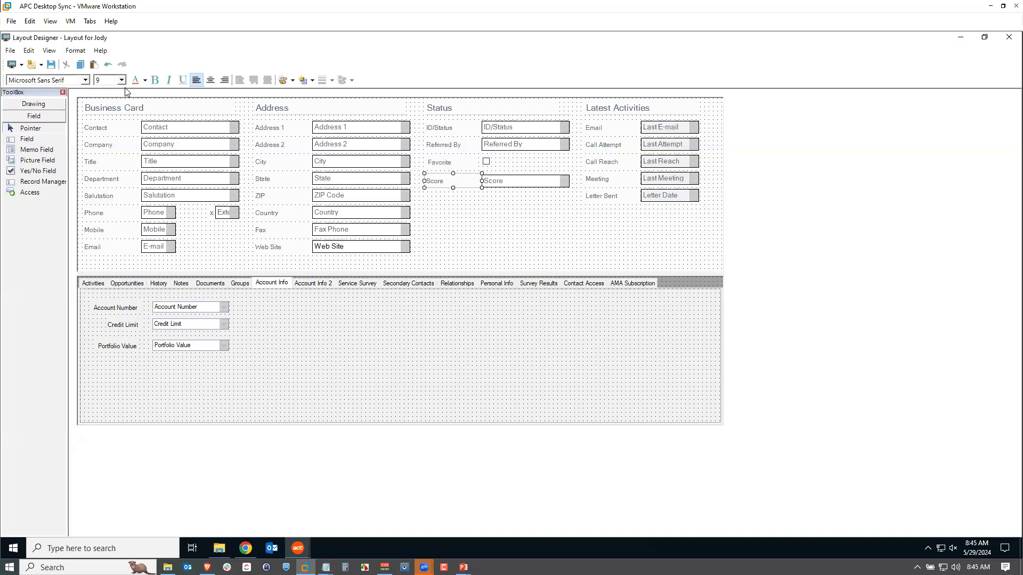
Step: Exit the Layout Designer and switch the contact view to the newly saved personal layout
left_click(8, 51)
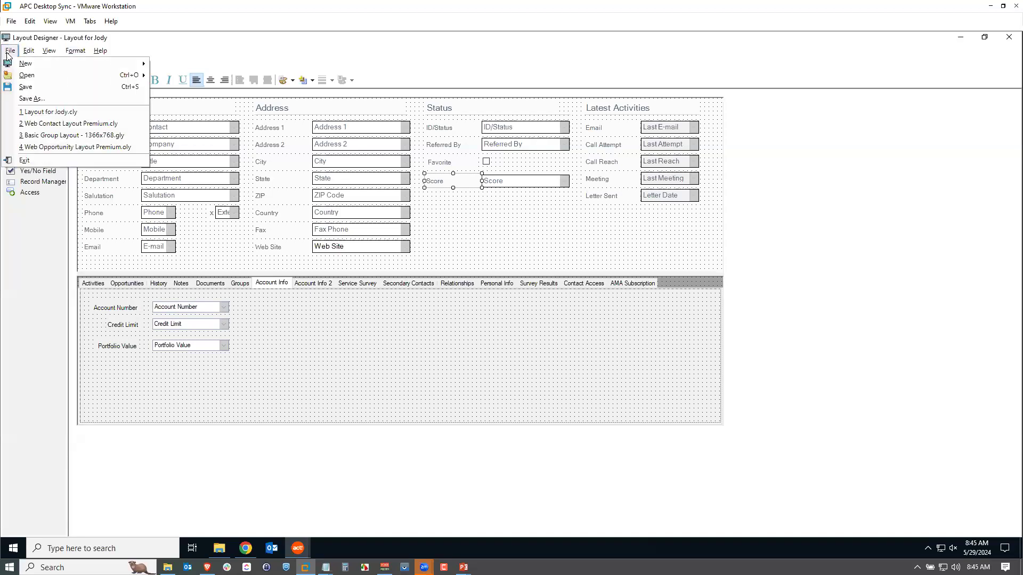
left_click(24, 160)
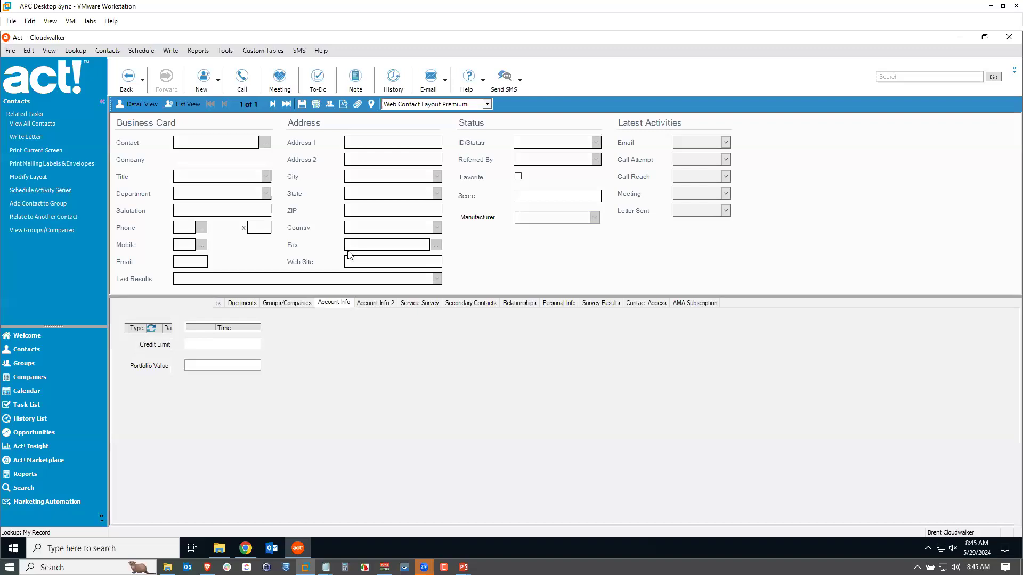
left_click(486, 105)
left_click(488, 106)
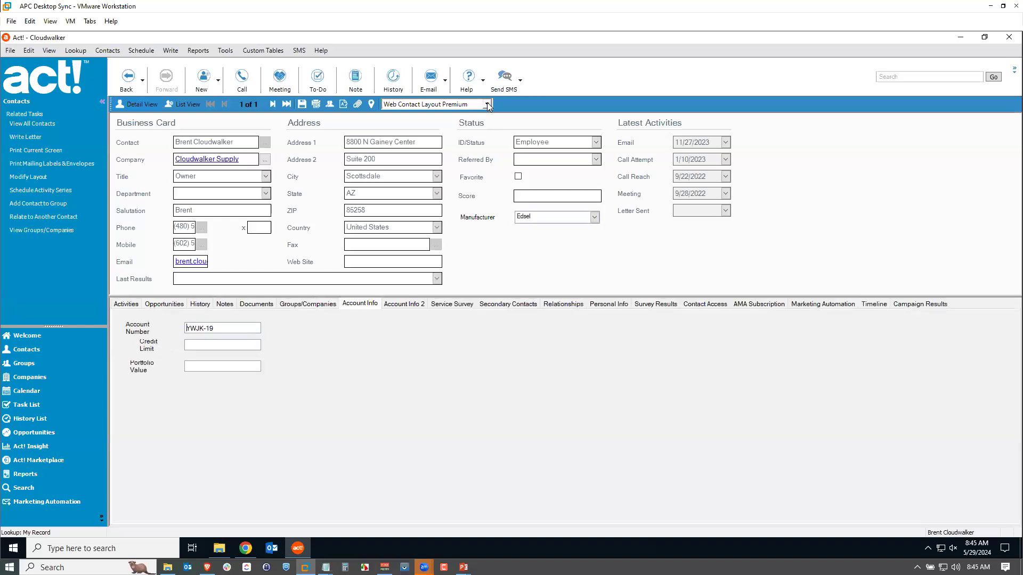
left_click(488, 106)
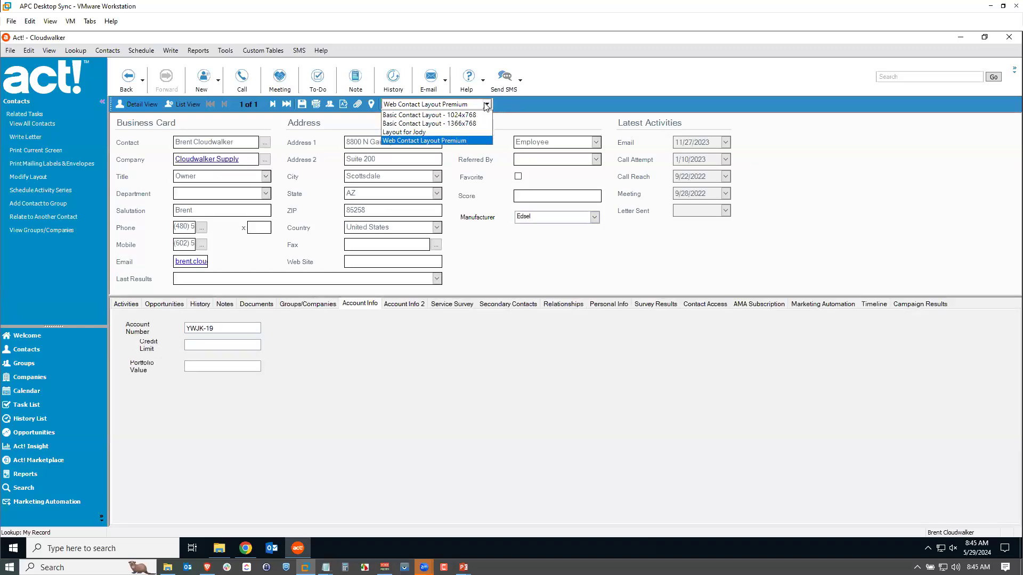
left_click(430, 132)
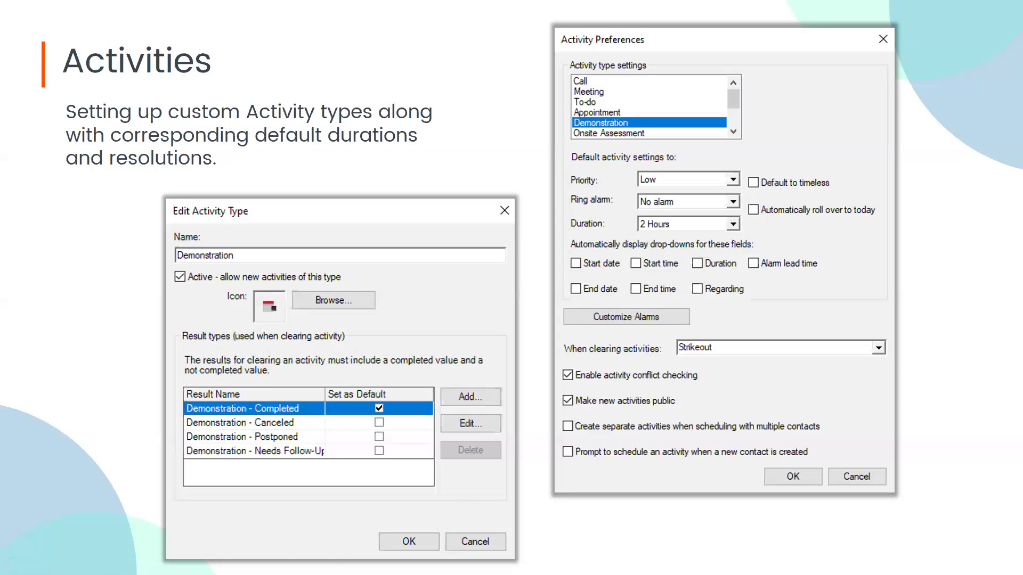
Step: Switch back to the Act! desktop program and open the management dialog for activity types
key("alt+Tab")
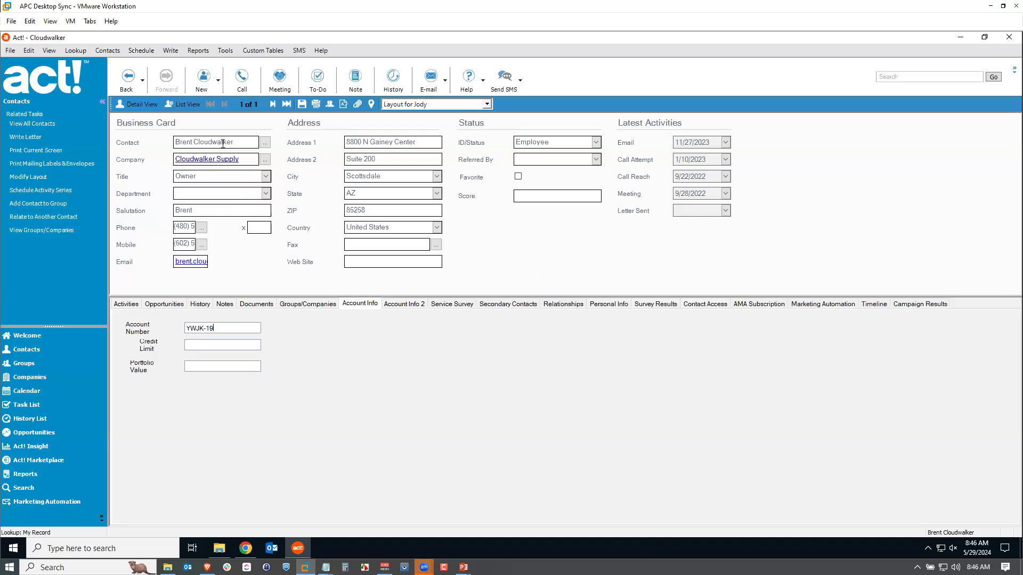
left_click(143, 54)
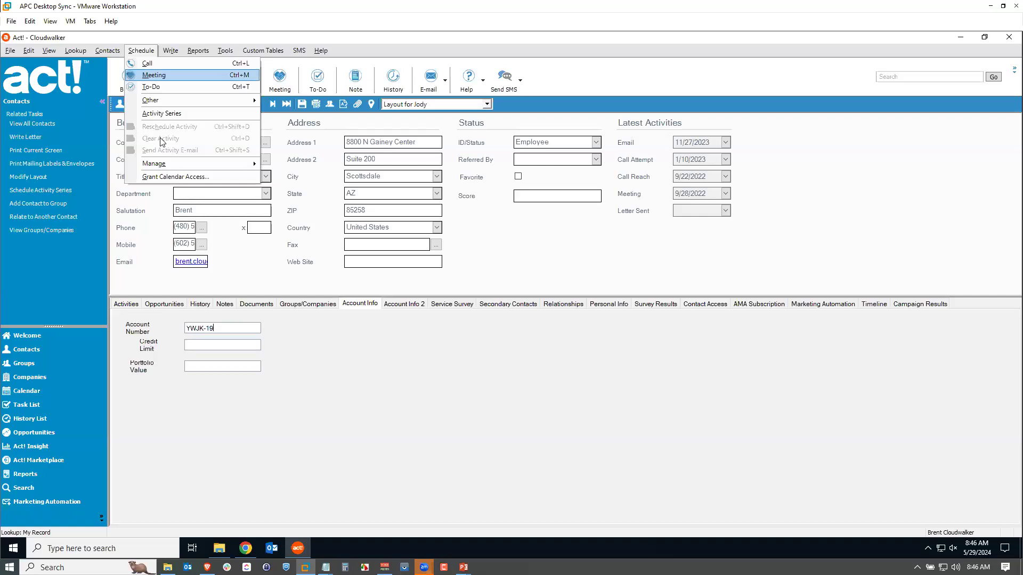
mouse_move(166, 164)
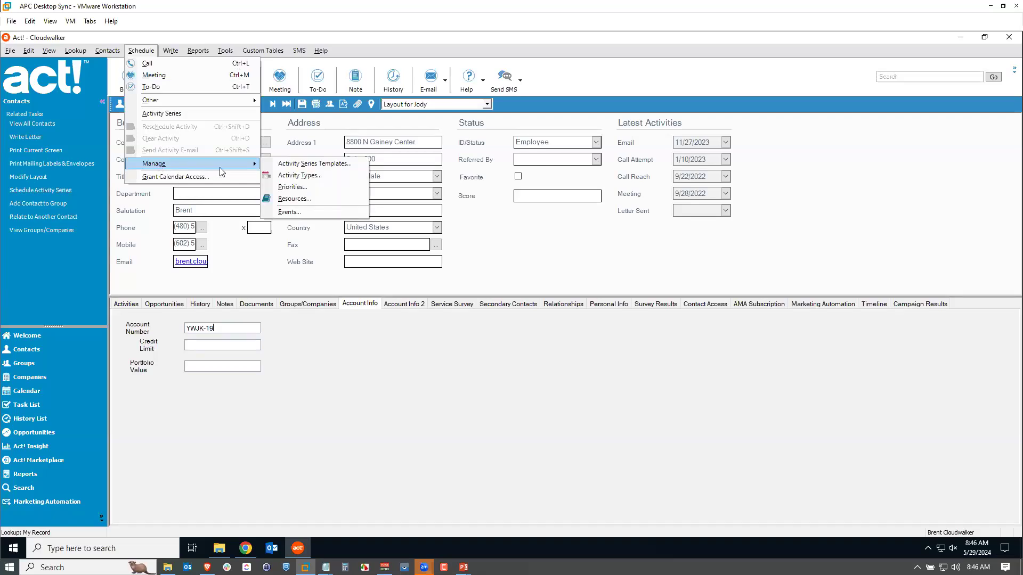
left_click(295, 176)
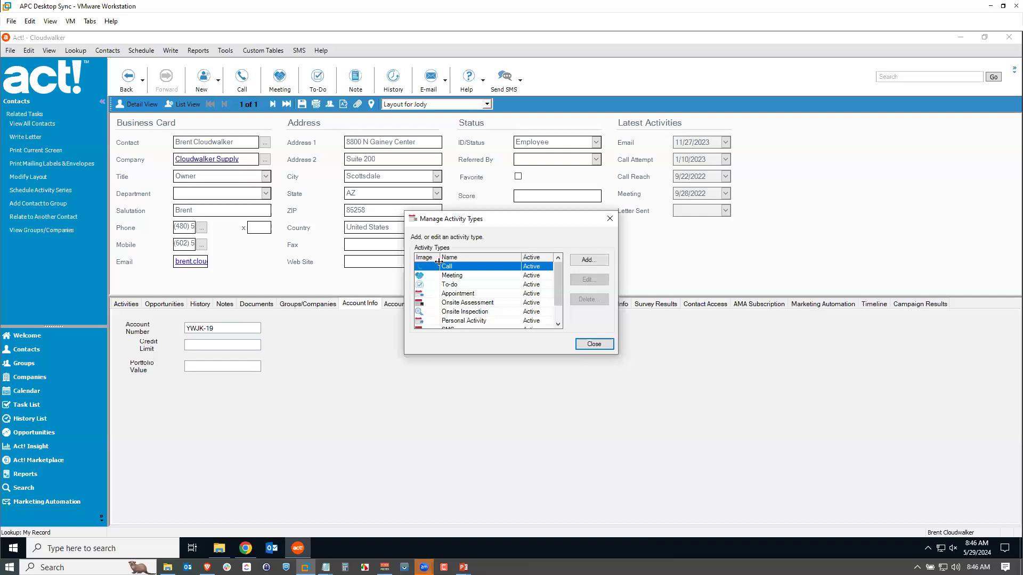
Step: Switch to the Act! web version in Chrome and open its list of activity types
left_click(242, 551)
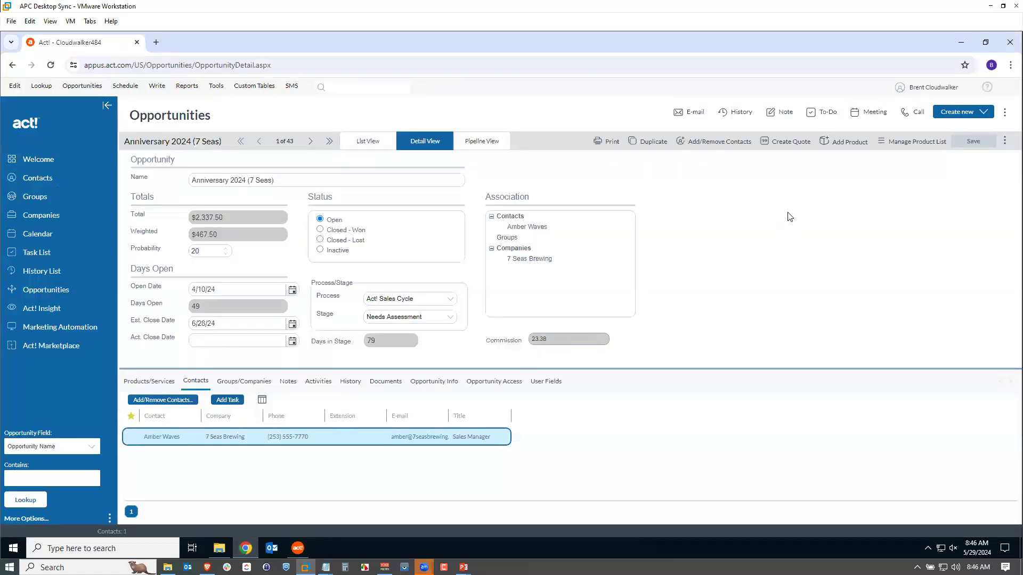
left_click(128, 88)
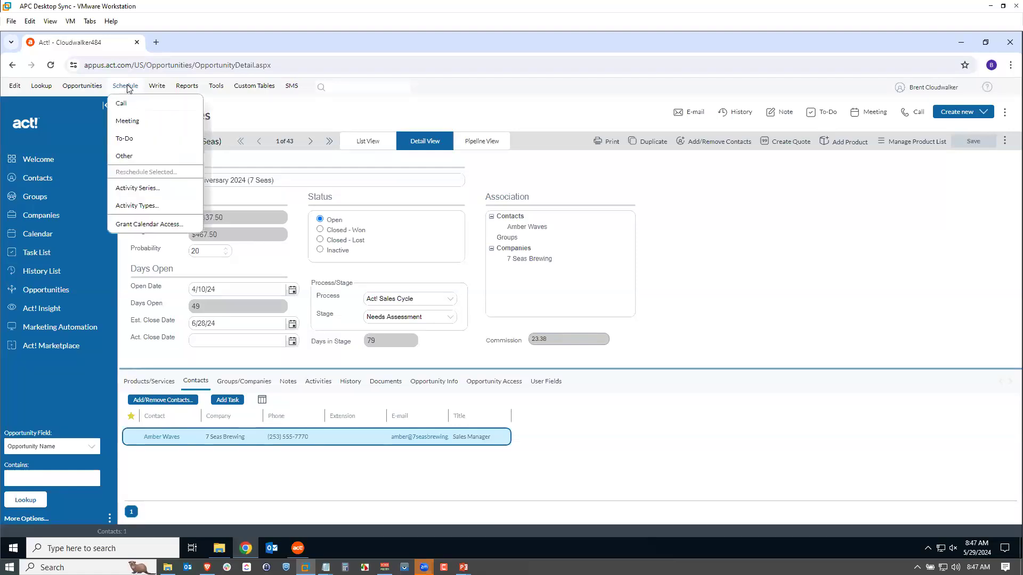
left_click(149, 204)
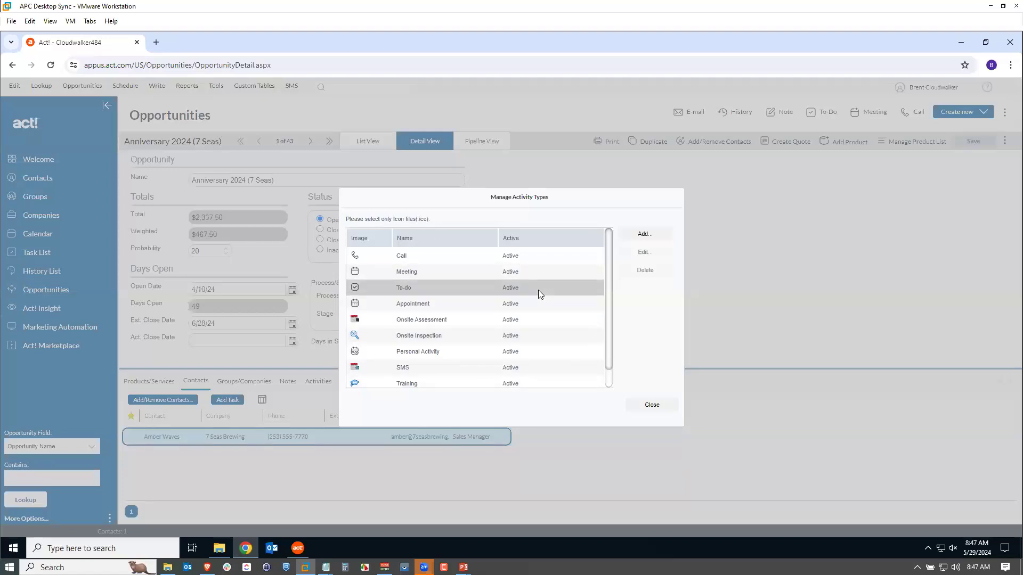
Step: Return to the Act! desktop program and look through the existing activity types, including Training, Onsite Inspection and Onsite Assessment
left_click(298, 548)
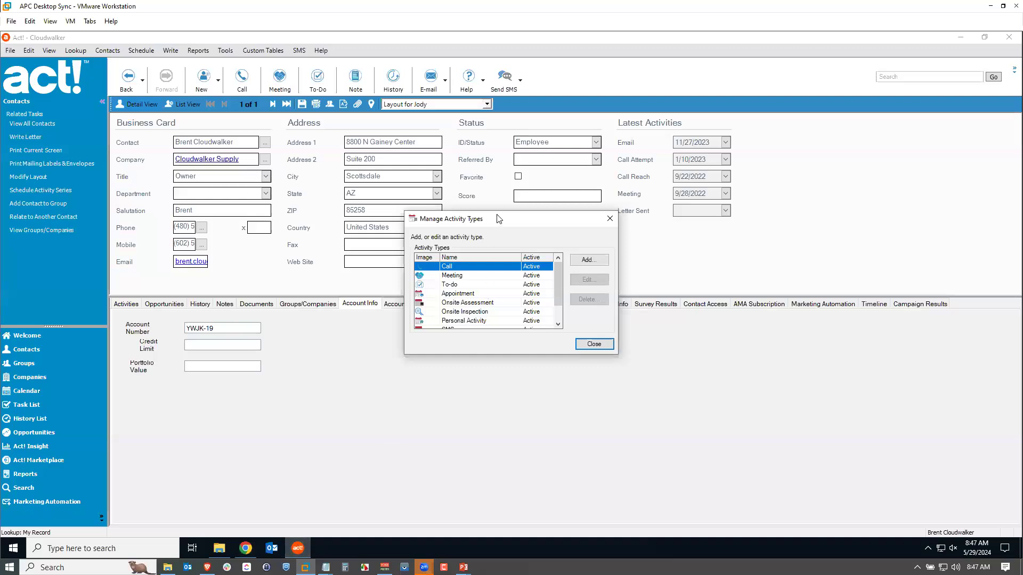
left_click_drag(556, 284, 560, 310)
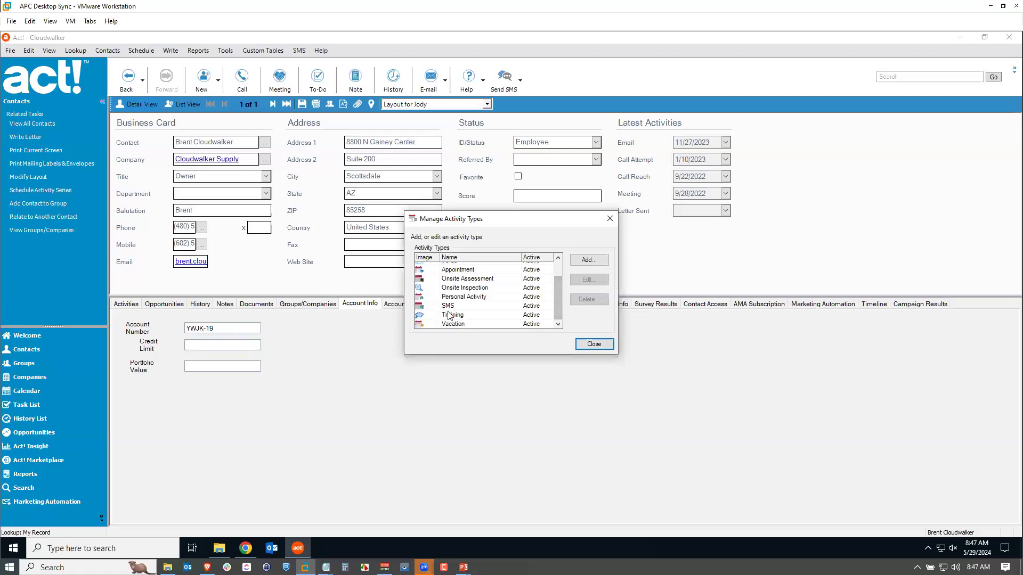
left_click(461, 317)
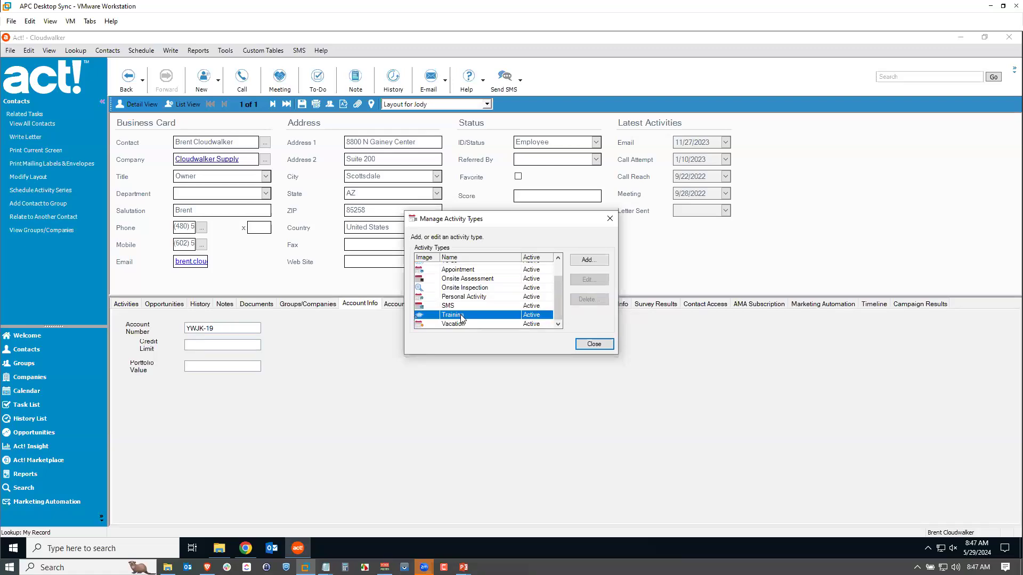
left_click(473, 287)
left_click(478, 280)
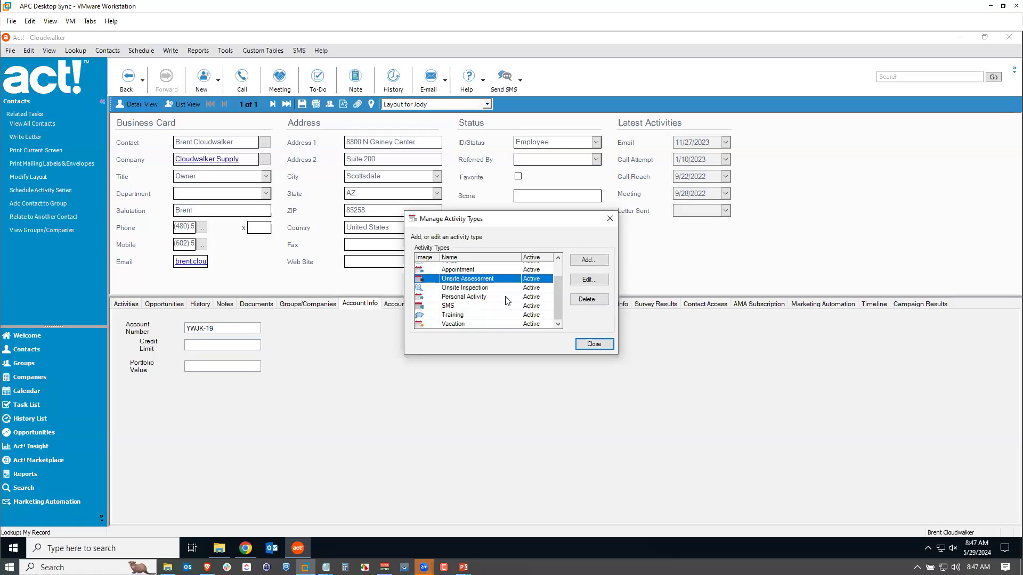
left_click_drag(559, 289, 560, 275)
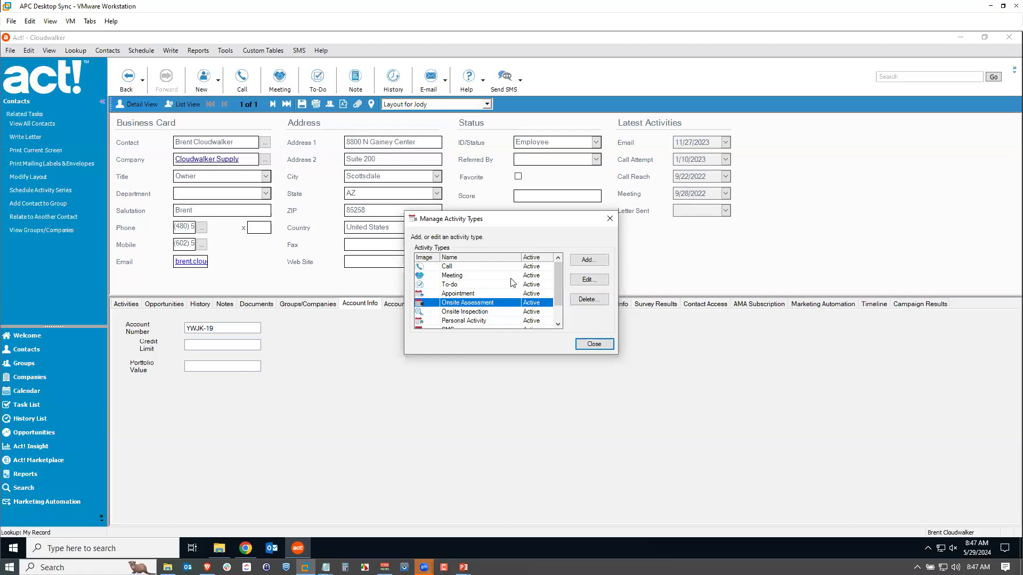
Step: Add an activity type named Demonstration and rename its Not Completed result to "Demonstration - Postponed"
left_click(588, 260)
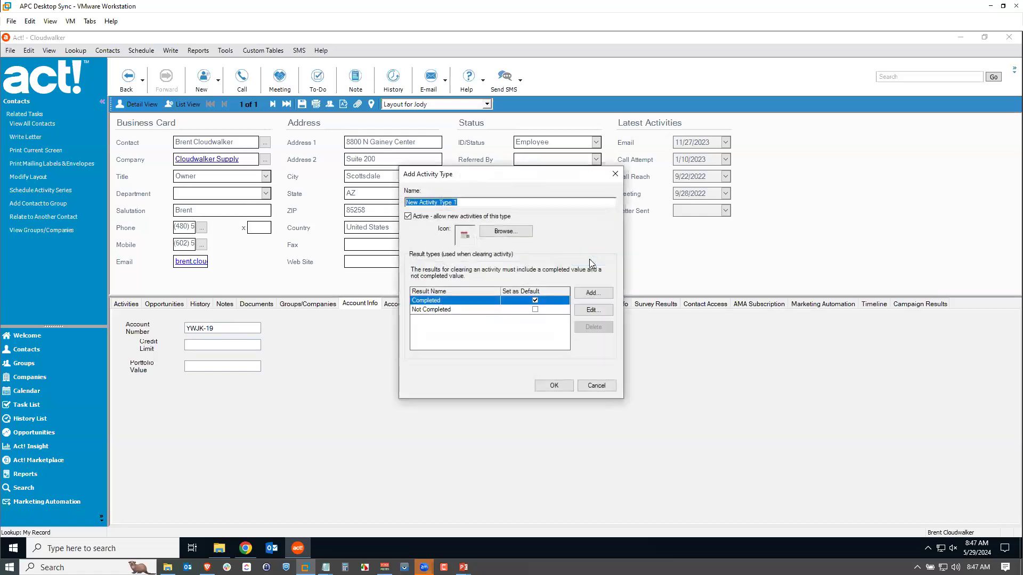
type("Demonstration")
left_click(450, 311)
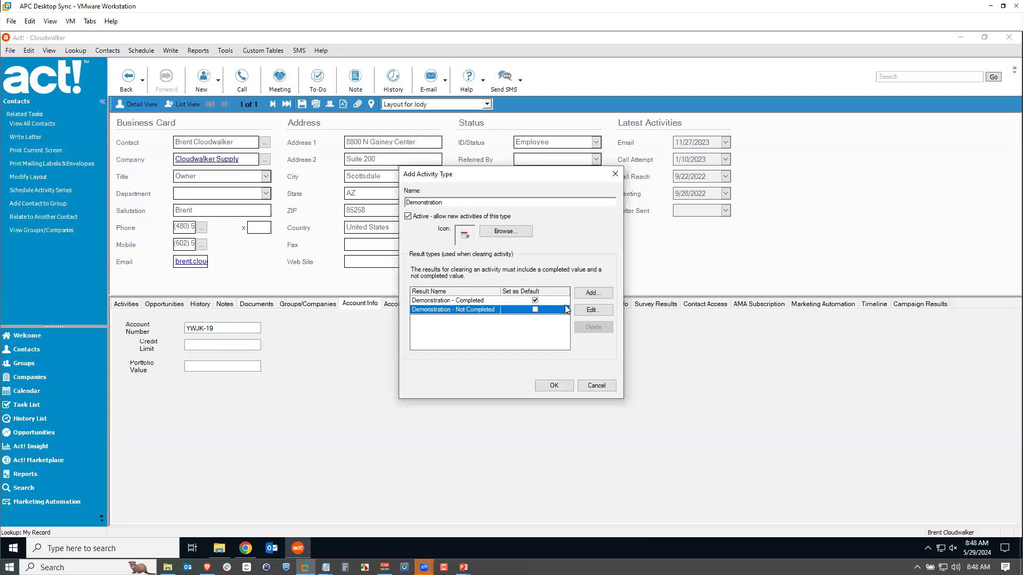
left_click(580, 309)
left_click_drag(499, 304, 463, 307)
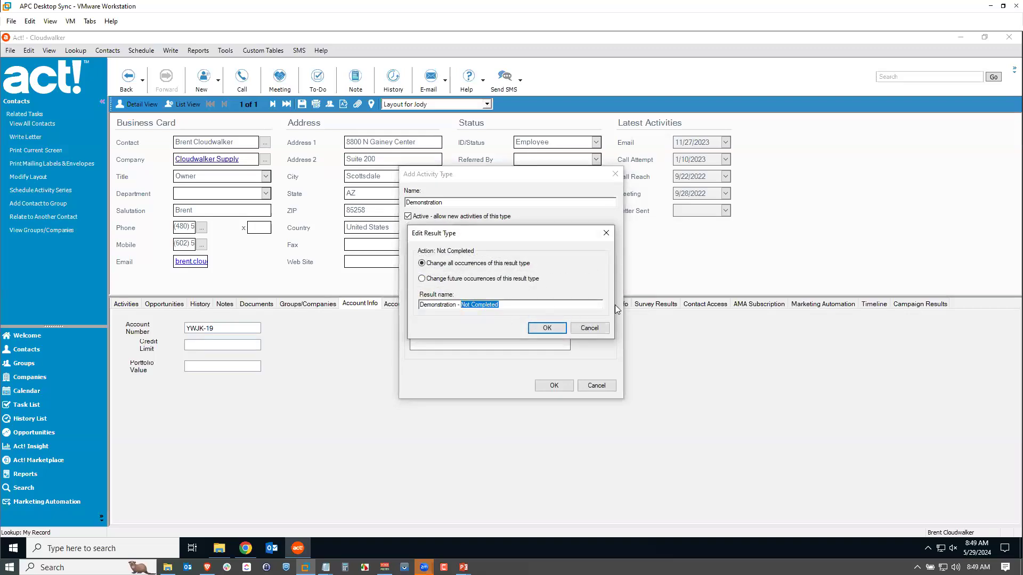
type("p")
type("Postpone")
type("d")
left_click(547, 327)
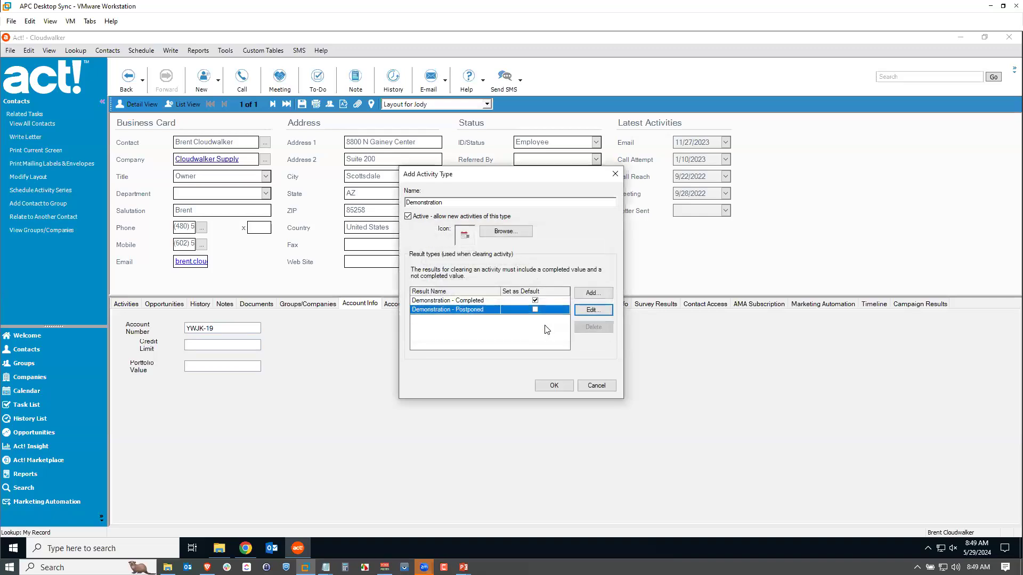
Step: Add a result type named "Demonstration - Needs Follow-up" to the Demonstration activity type
left_click(594, 290)
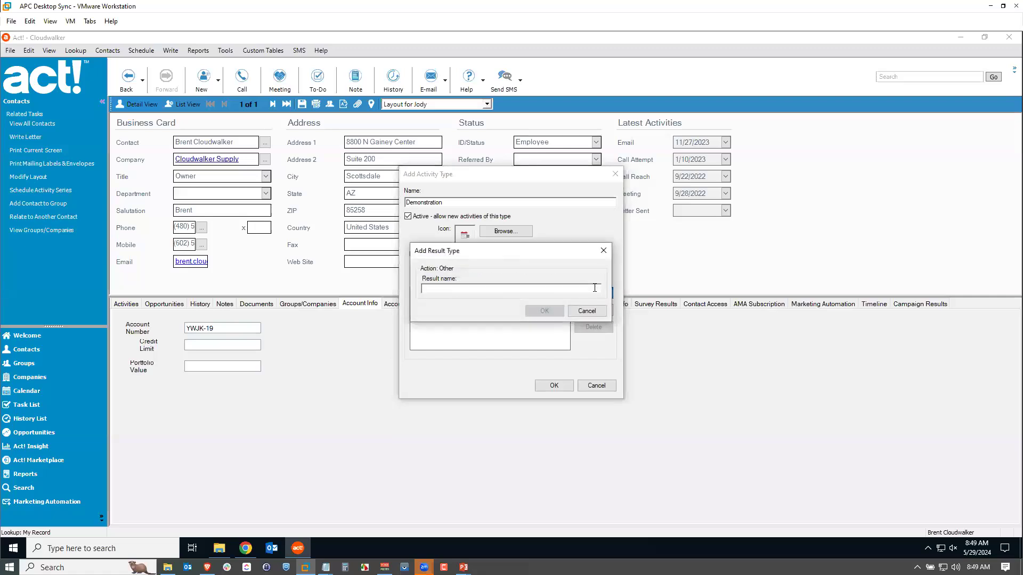
type("Demonstration ")
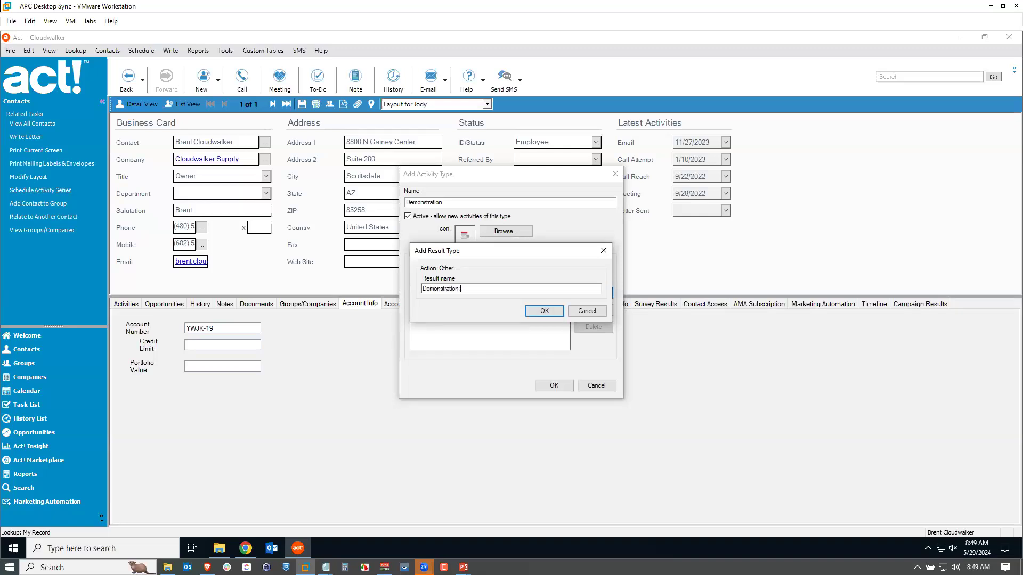
type("0 Needs Follow-up")
left_click(547, 312)
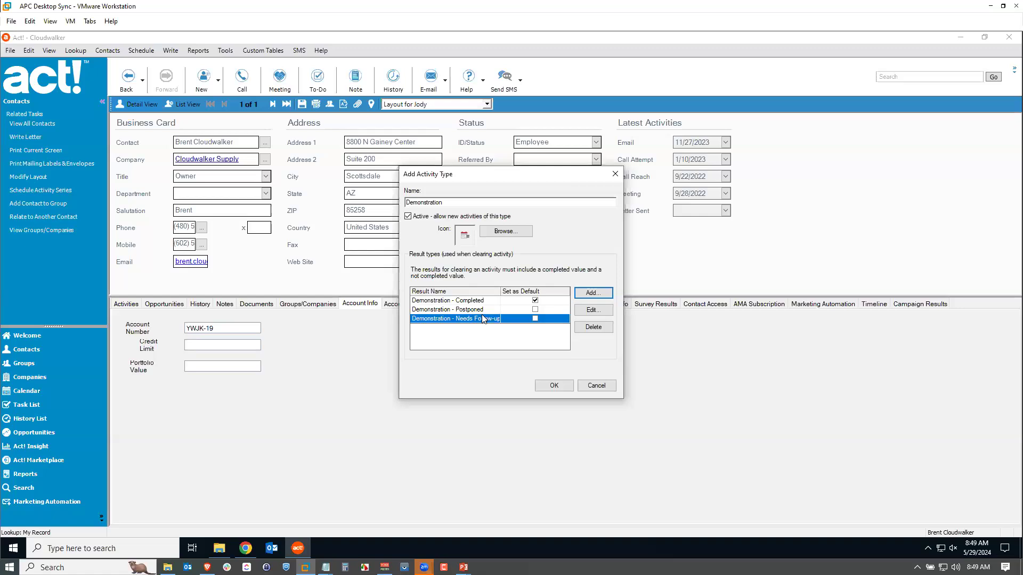
Step: Add a result type named Canceled to the Demonstration activity type, save the type and close the activity types manager
left_click(590, 293)
type("Canceled")
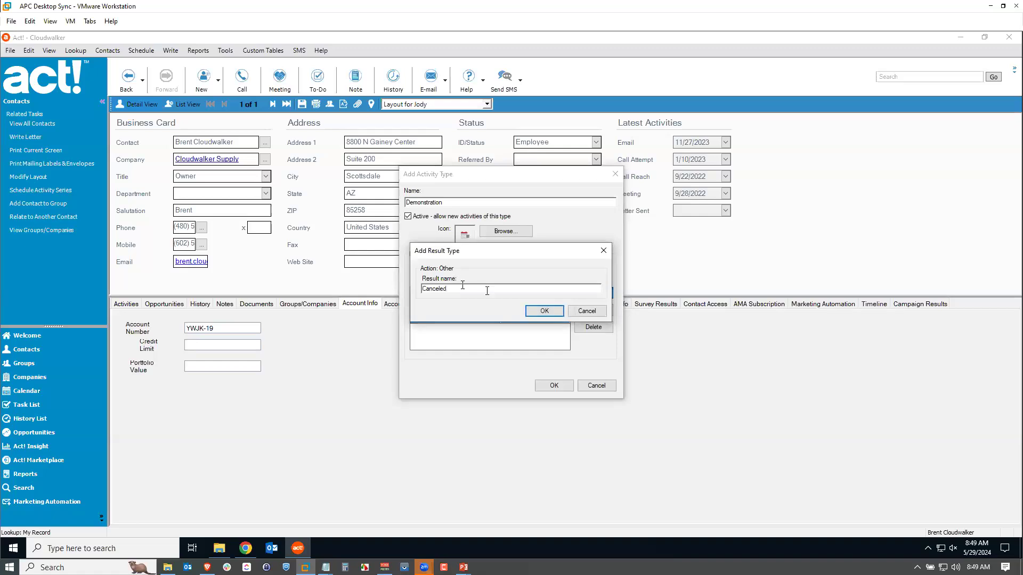
left_click(532, 312)
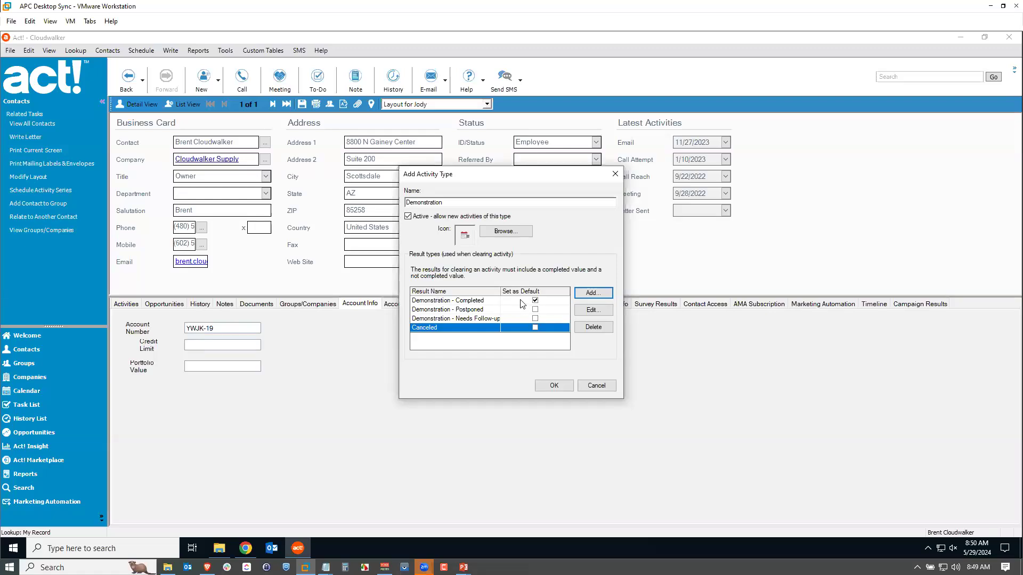
left_click(553, 385)
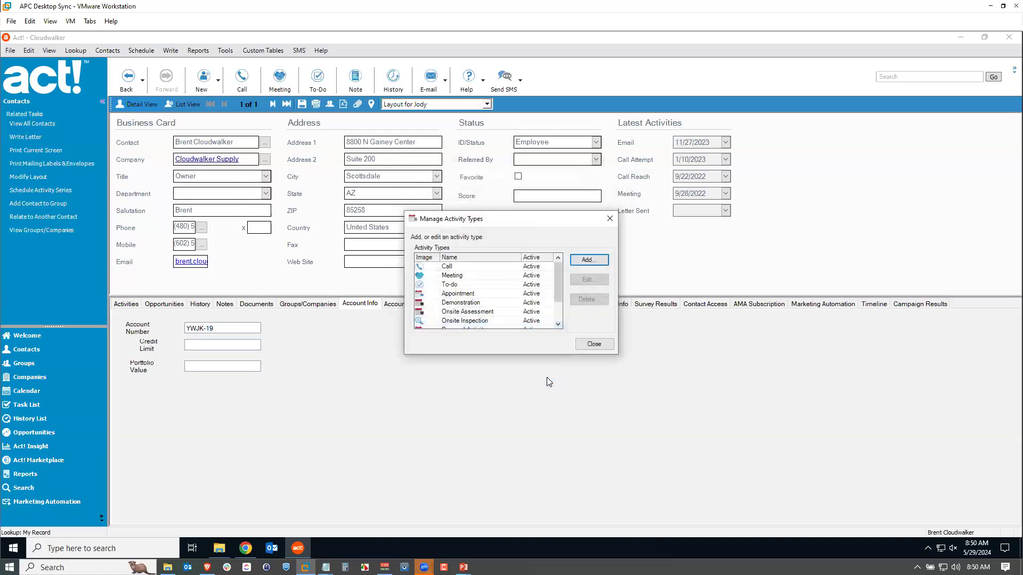
left_click(592, 343)
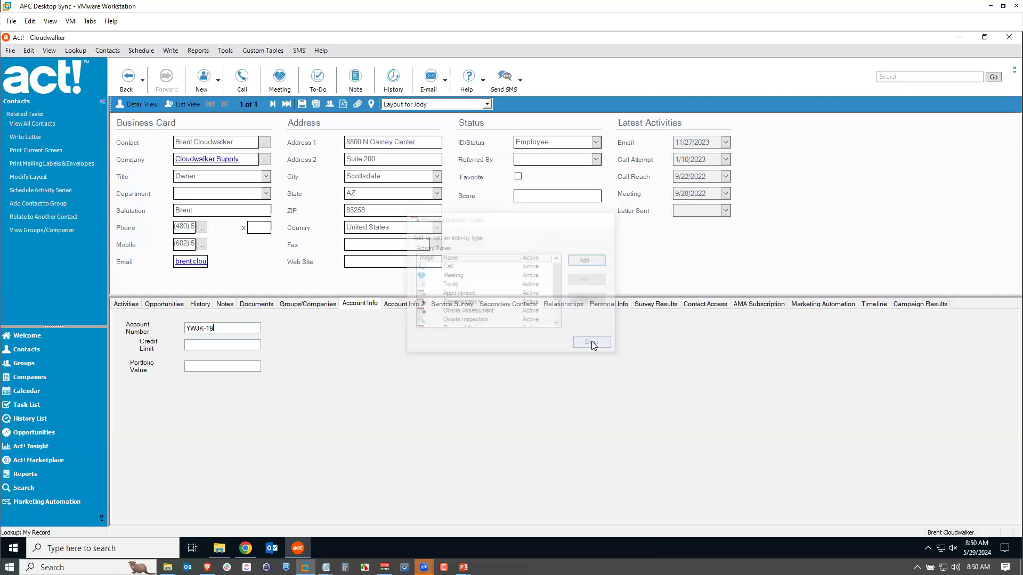
Step: Open a new Demonstration activity to examine its default settings and the available activity types, and close it without scheduling
left_click(142, 51)
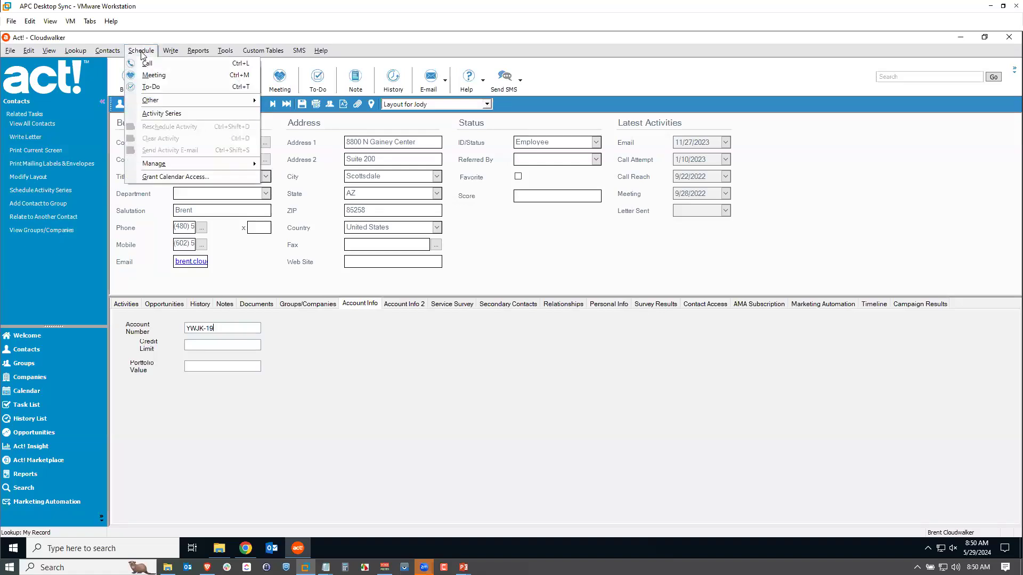
mouse_move(157, 99)
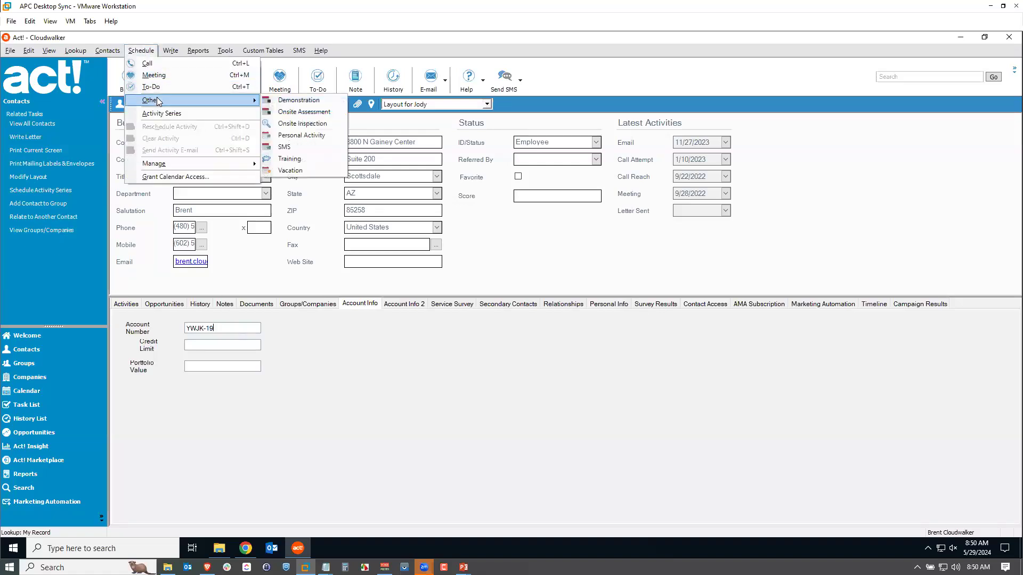
left_click(300, 101)
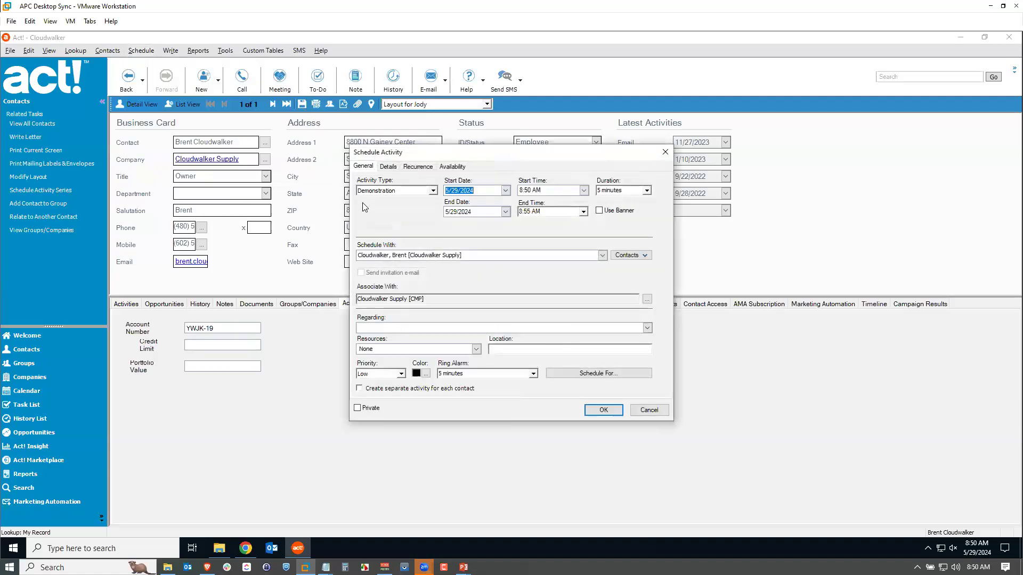
left_click(432, 191)
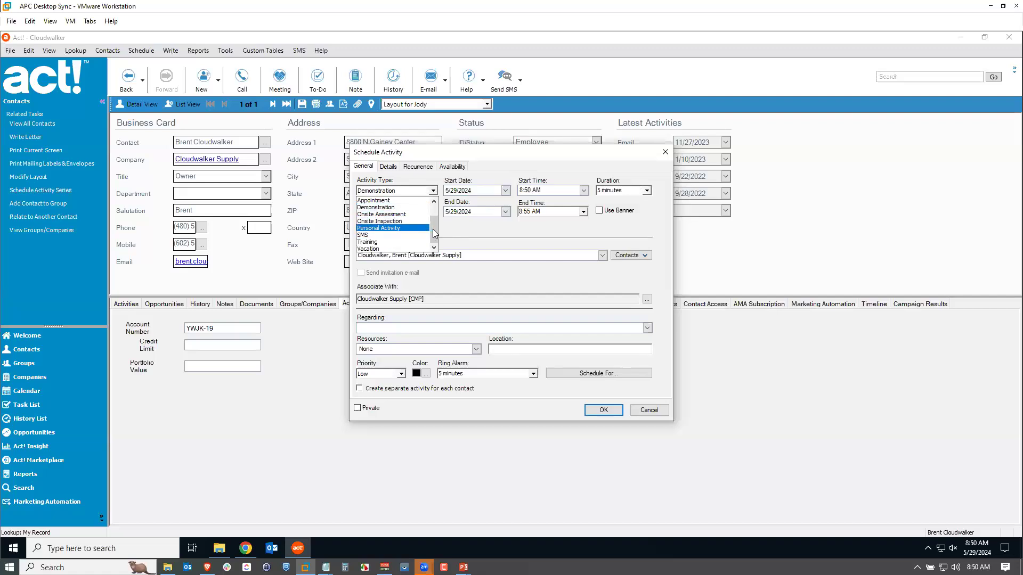
left_click_drag(432, 229, 435, 218)
left_click(399, 228)
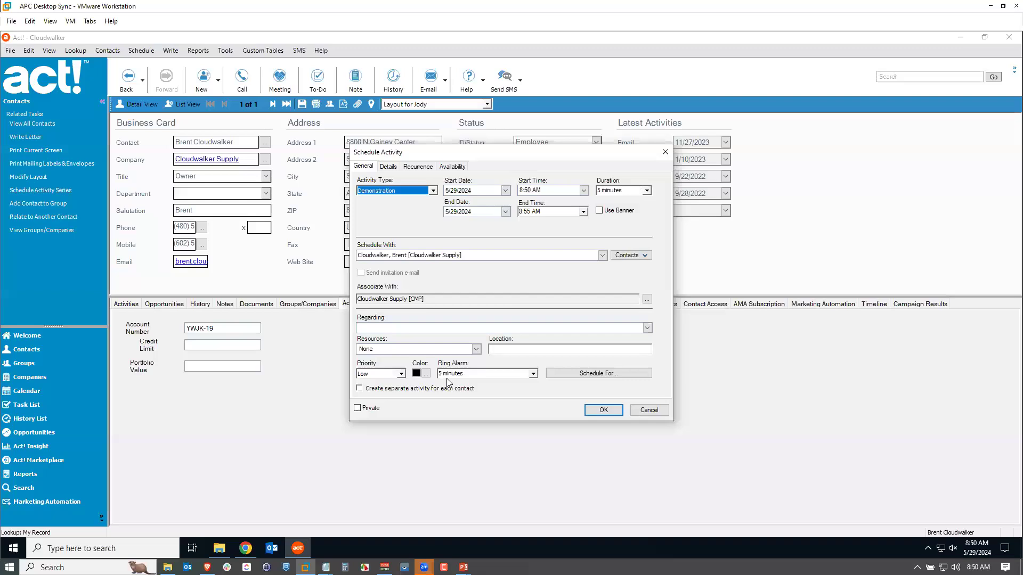
left_click(655, 413)
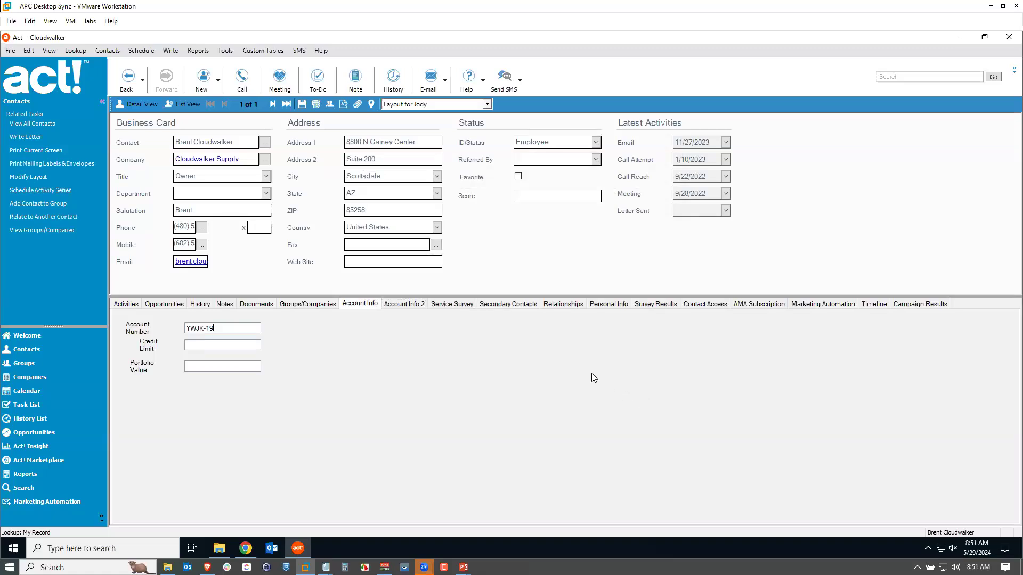
Step: Open the program preferences and show the calendar and activities settings
left_click(229, 51)
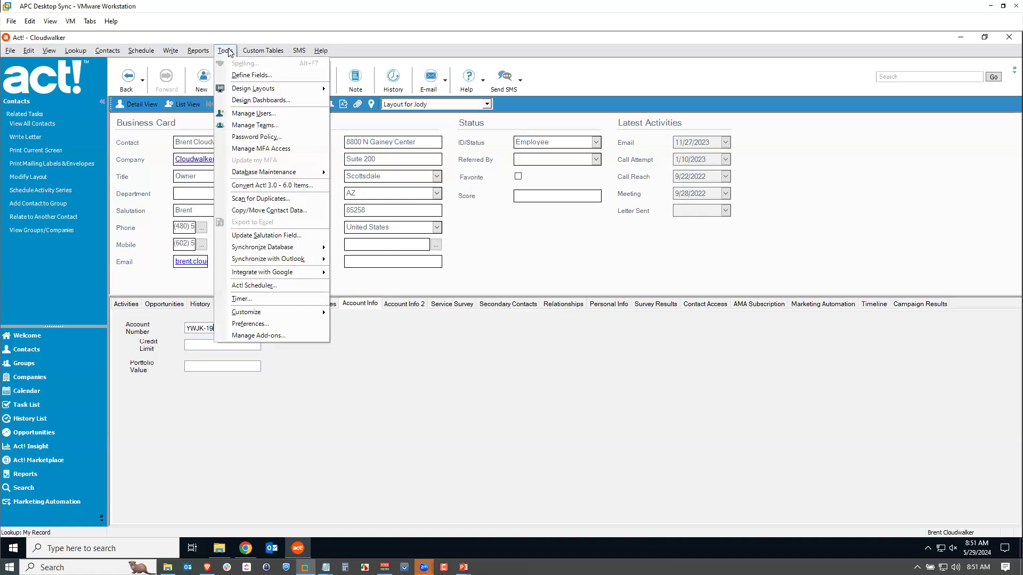
left_click(269, 322)
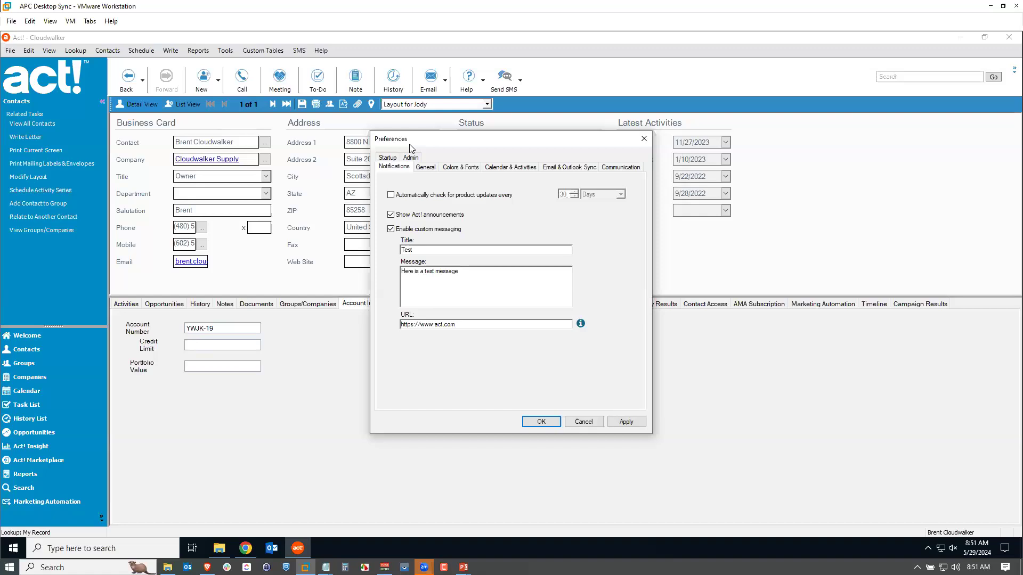
left_click(507, 168)
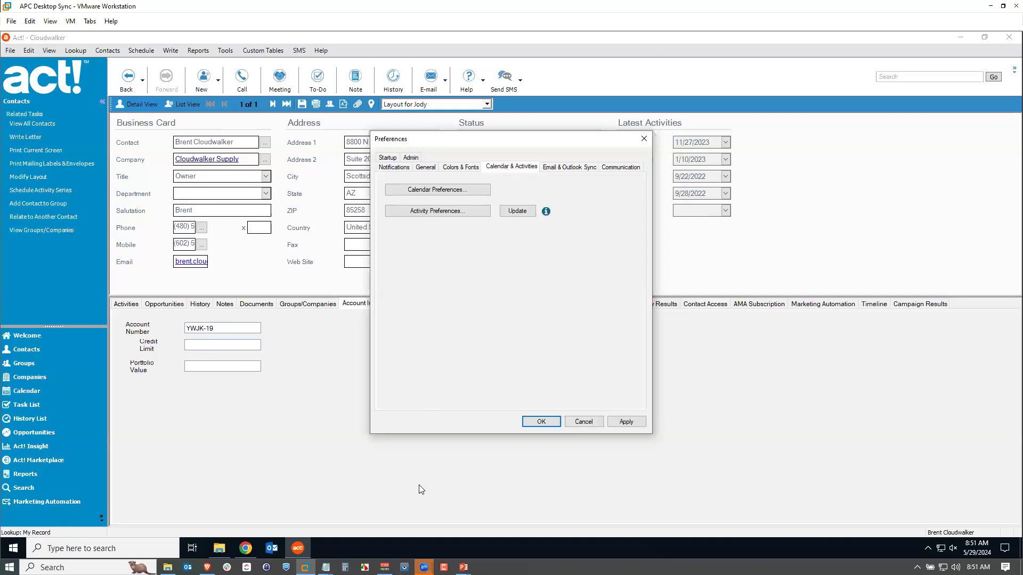
Step: Switch to the Act! web version in Chrome, close its activity types list and open the activity preferences
left_click(246, 548)
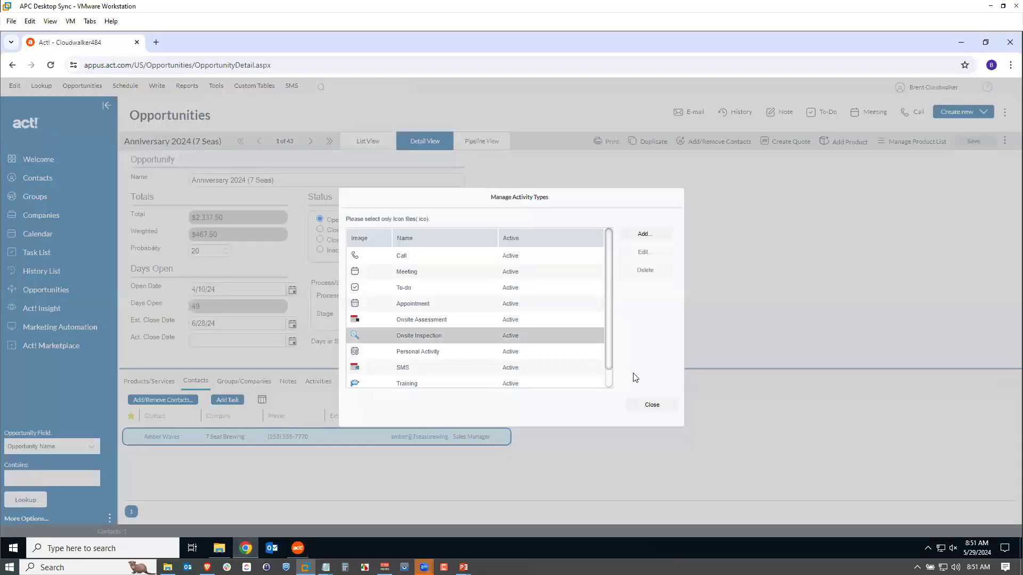
left_click(659, 410)
left_click(216, 88)
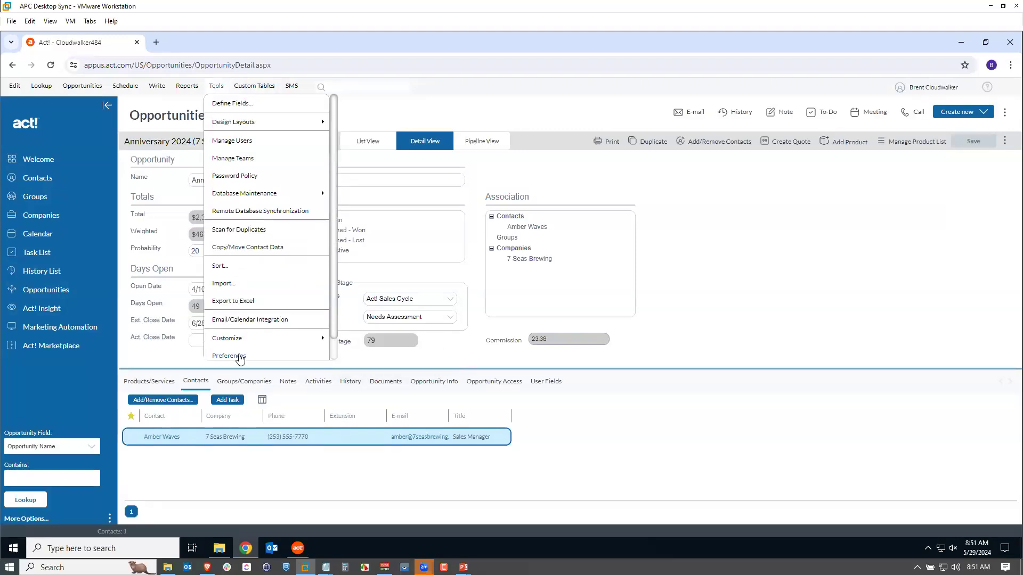
left_click(239, 357)
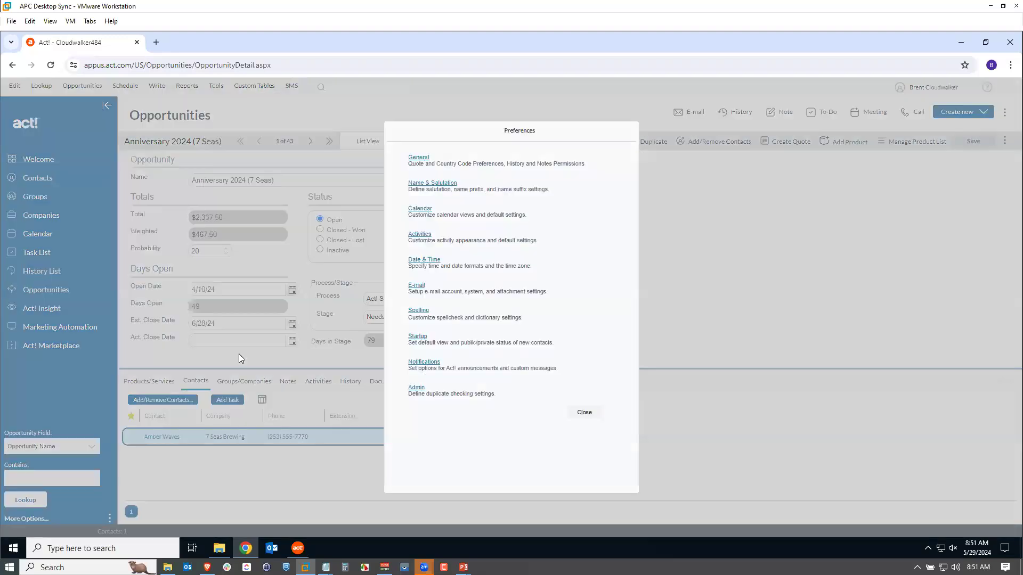
left_click(425, 234)
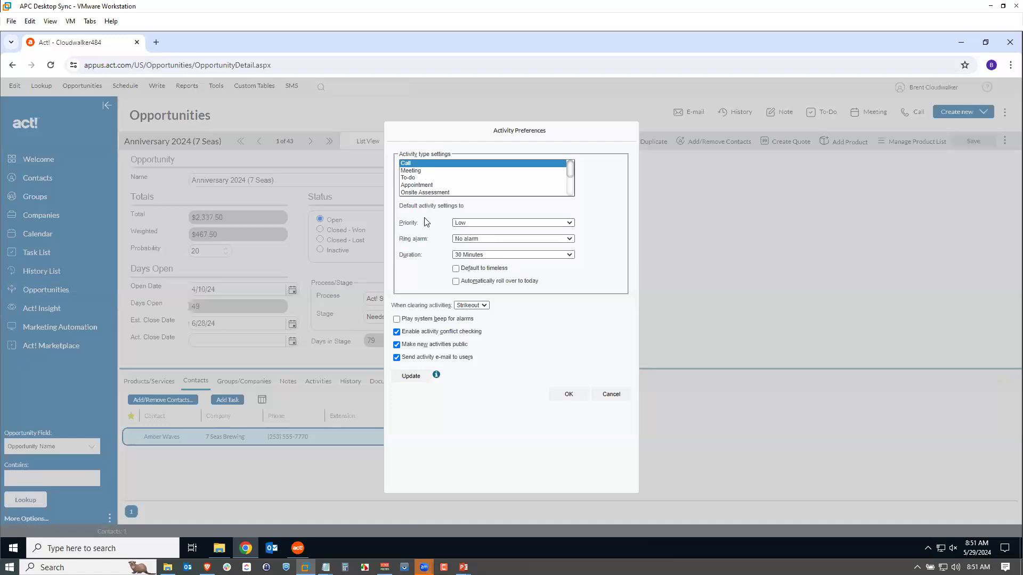
Step: Return to the Act! desktop program and set the Demonstration activity type's default priority to High in the activity preferences
left_click(297, 548)
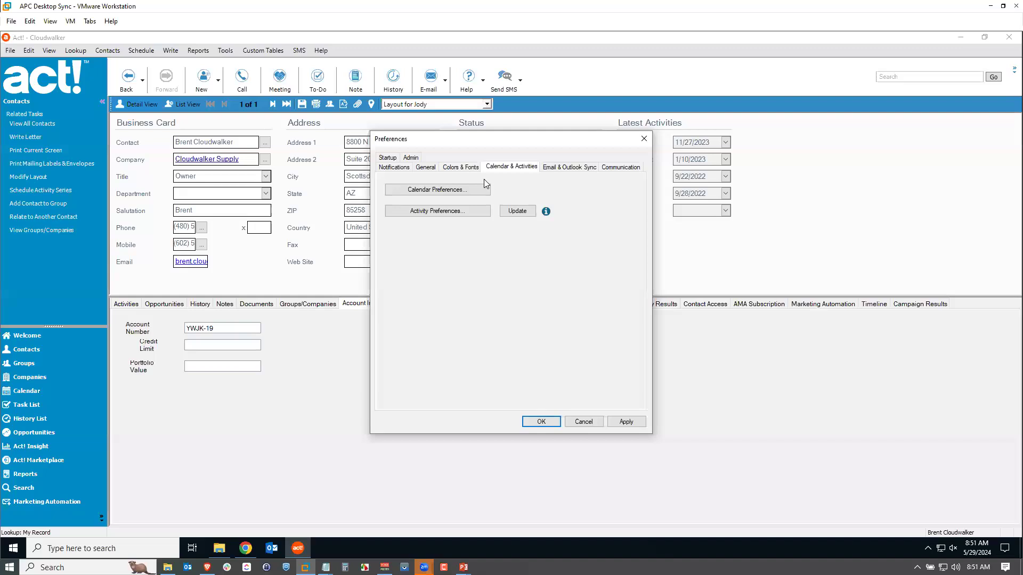
left_click(432, 213)
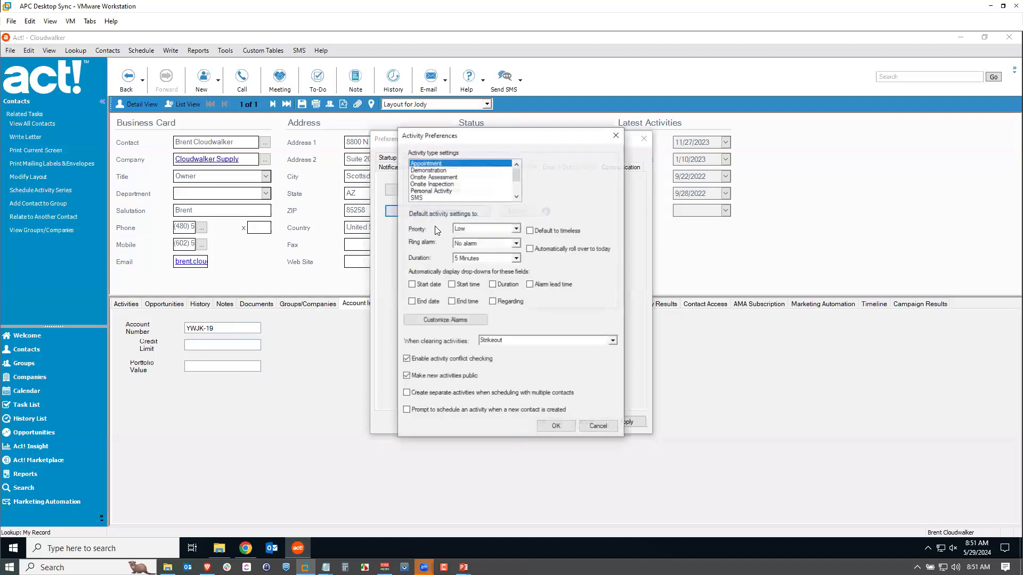
left_click(447, 170)
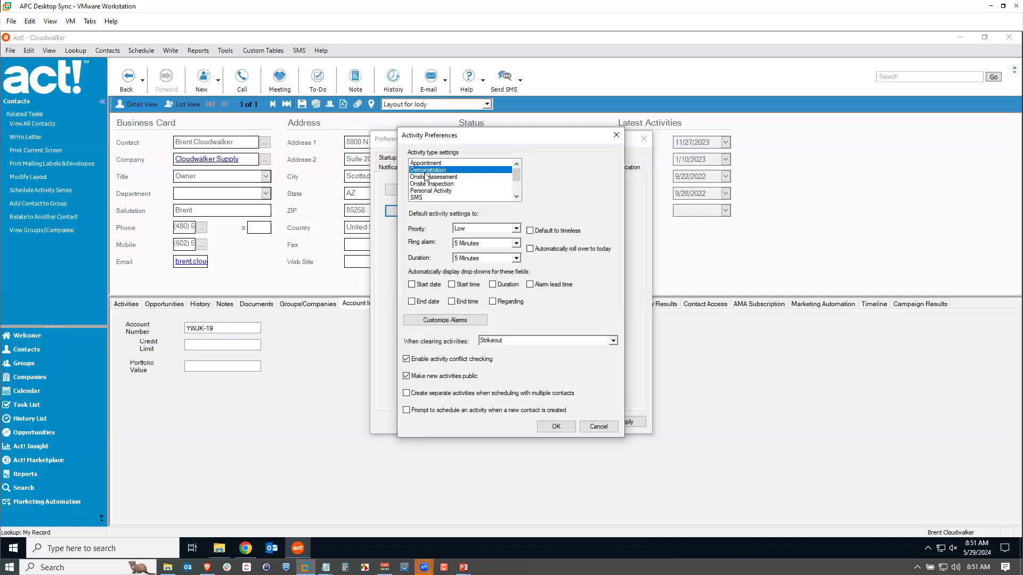
left_click(516, 229)
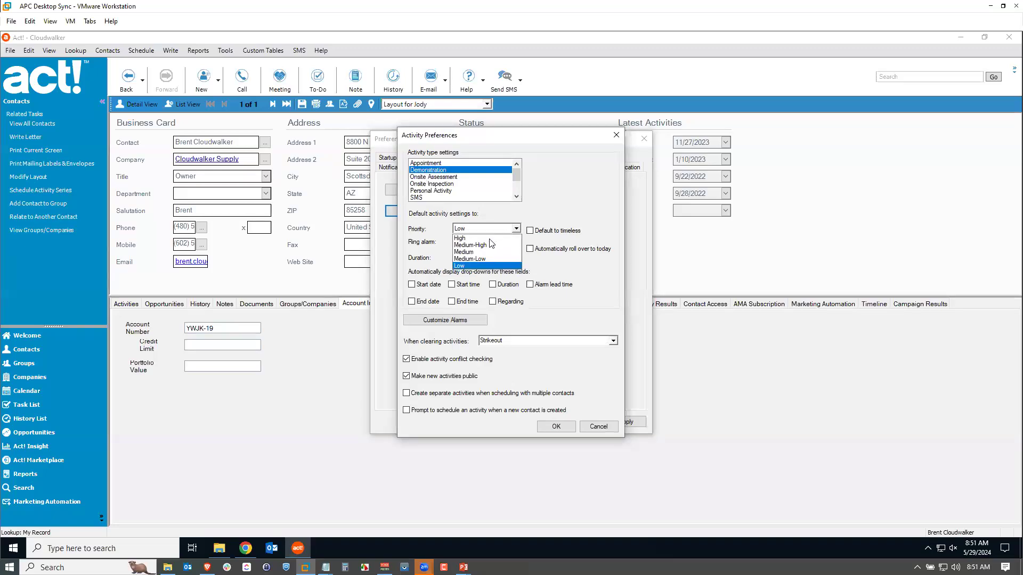
left_click(485, 243)
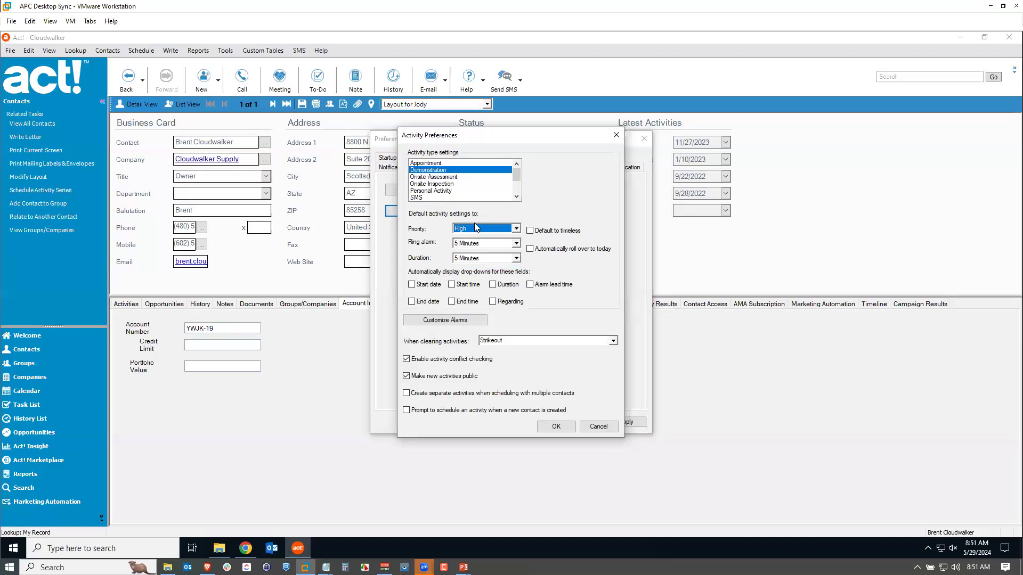
Step: Set the Demonstration default duration to 2 Hours and its ring alarm to No alarm, and save the preferences
left_click(515, 258)
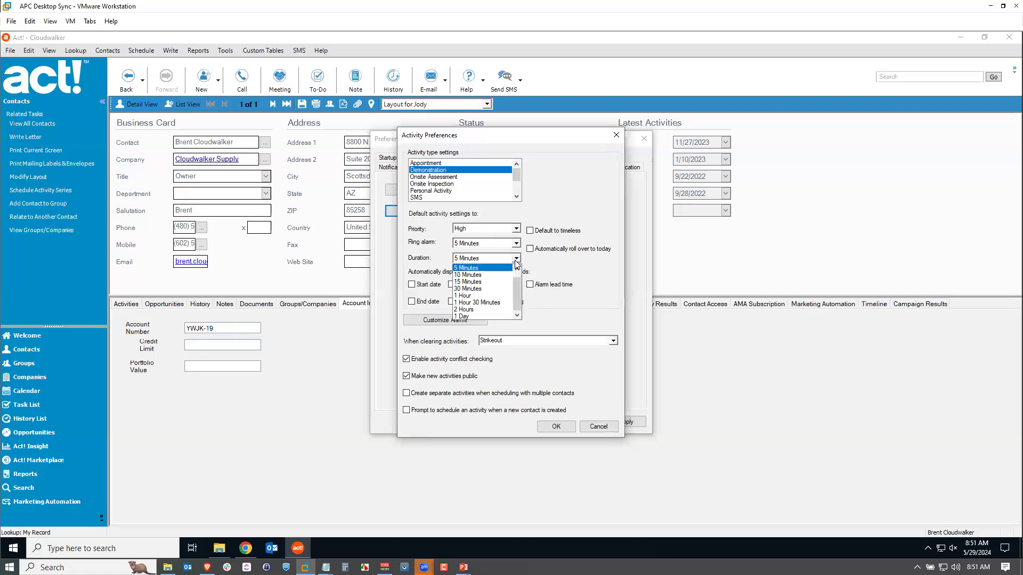
left_click(474, 309)
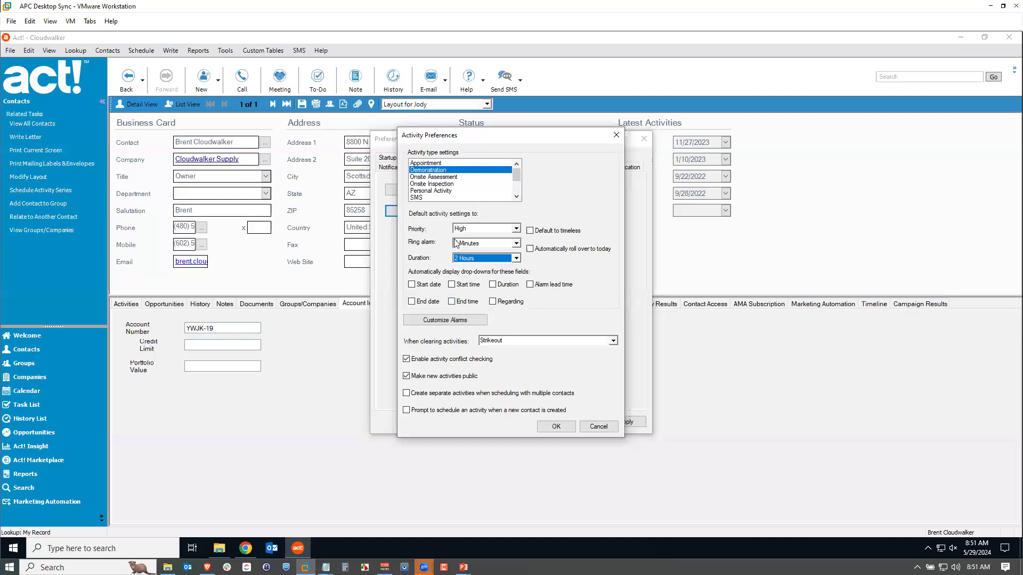
left_click(516, 244)
left_click_drag(514, 273, 516, 254)
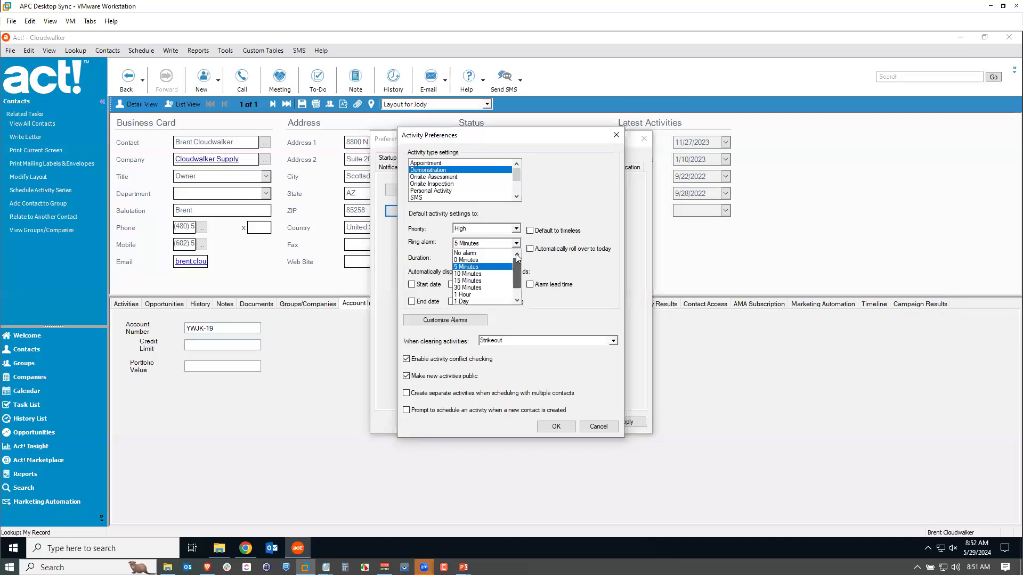
left_click(497, 254)
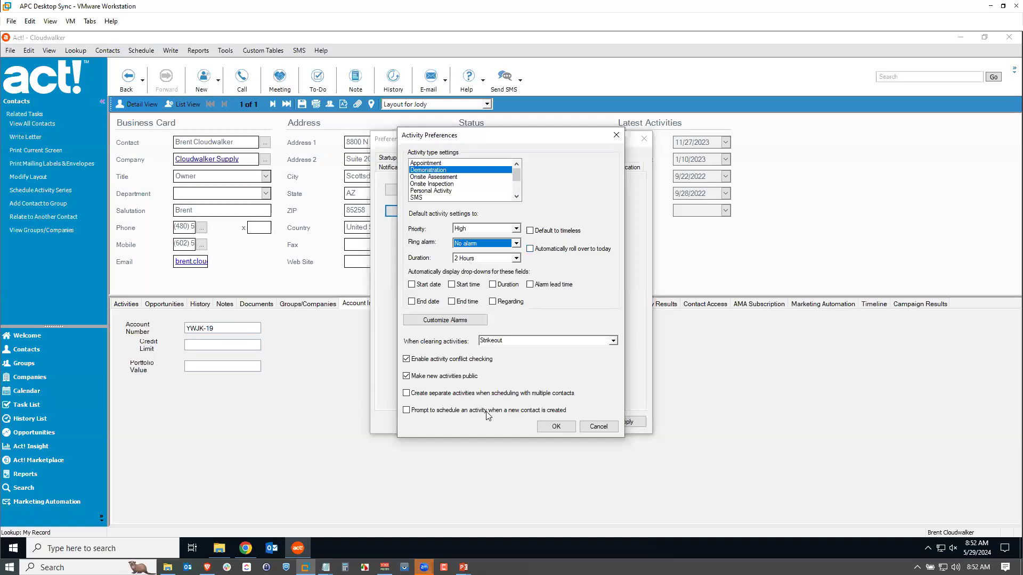
left_click(550, 429)
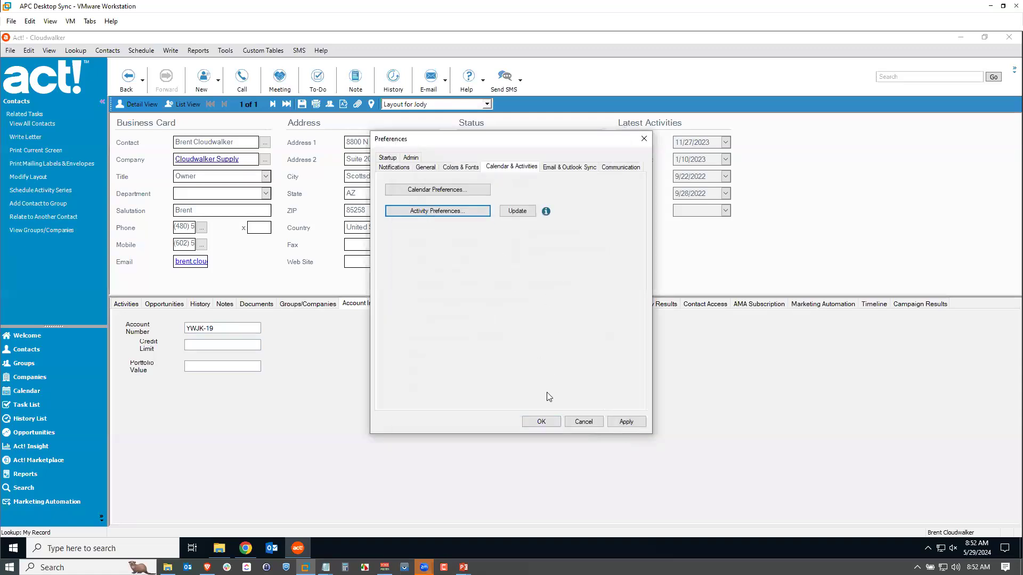
left_click(540, 420)
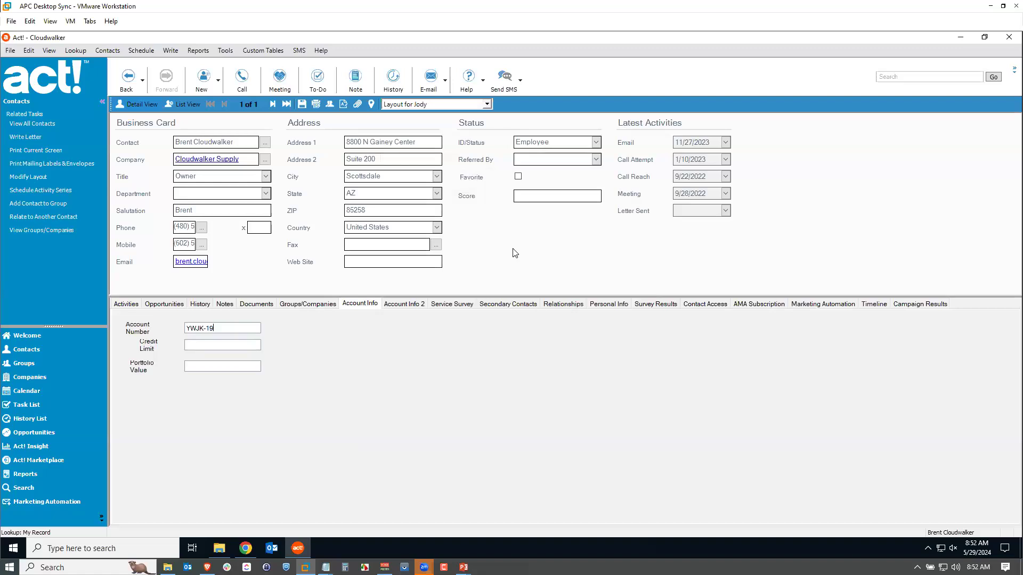
Step: Schedule a Demonstration activity for the current contact with "Demonstrate" as the regarding text
left_click(143, 51)
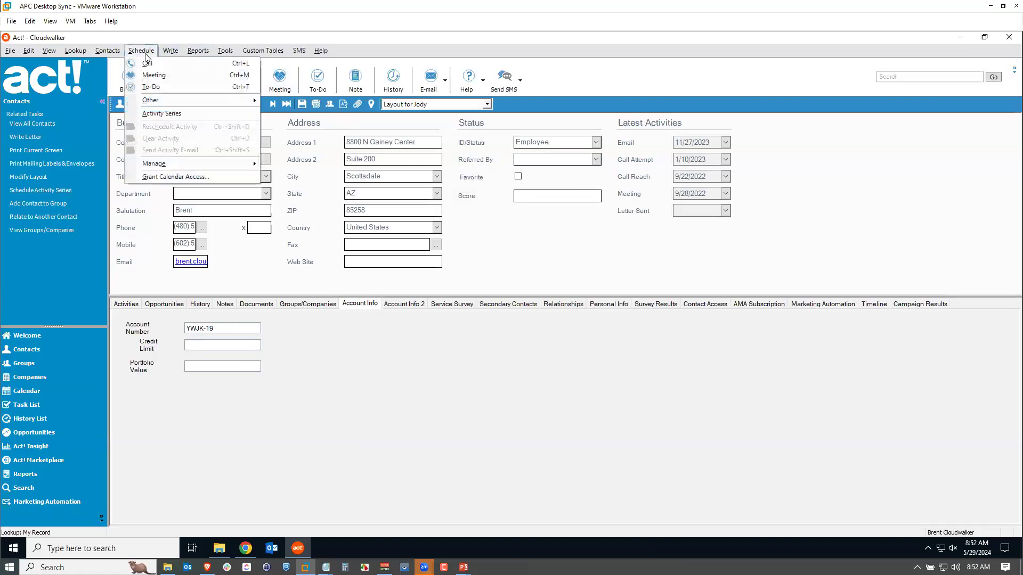
mouse_move(166, 98)
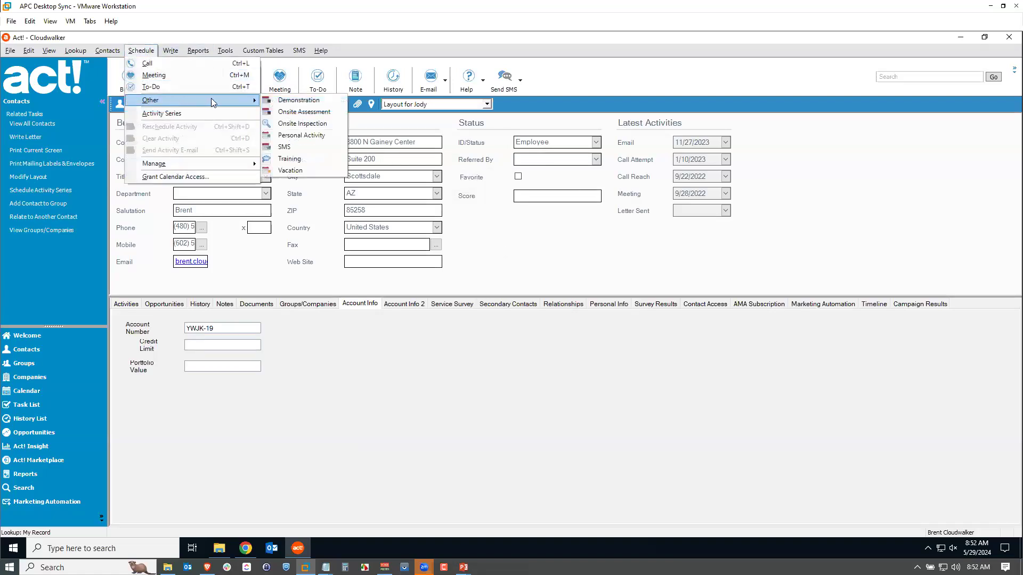
left_click(298, 100)
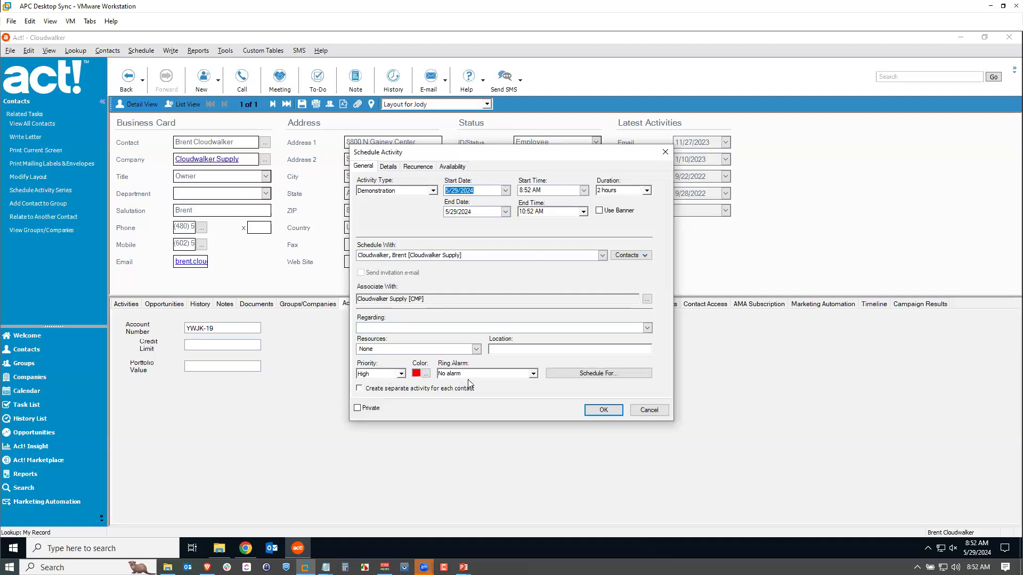
left_click(397, 326)
type("Demonstrate")
left_click(601, 409)
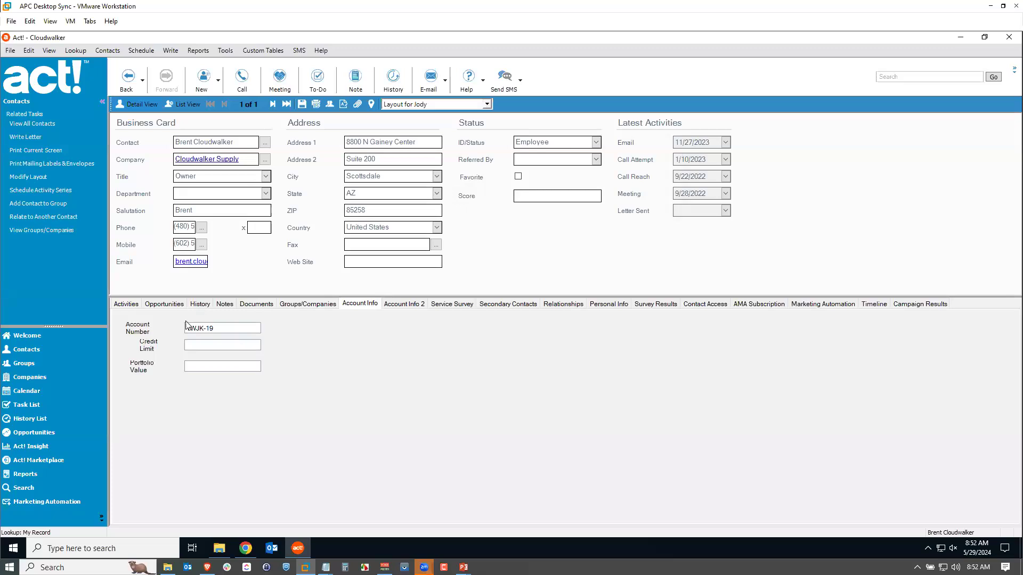
Step: Clear the contact's scheduled Demonstrate activity with the result Demonstration - Completed
left_click(132, 307)
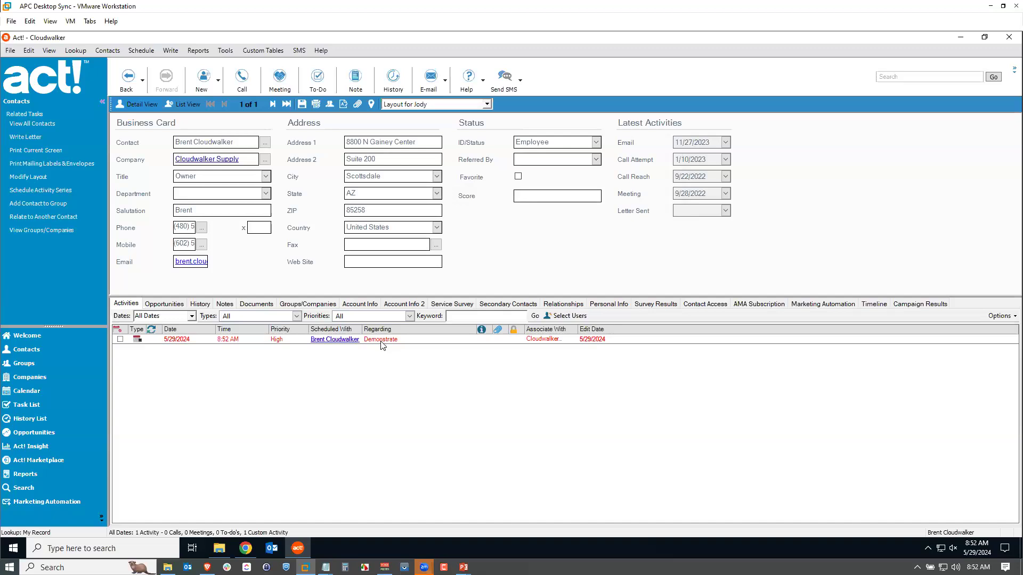
left_click(120, 340)
left_click(120, 339)
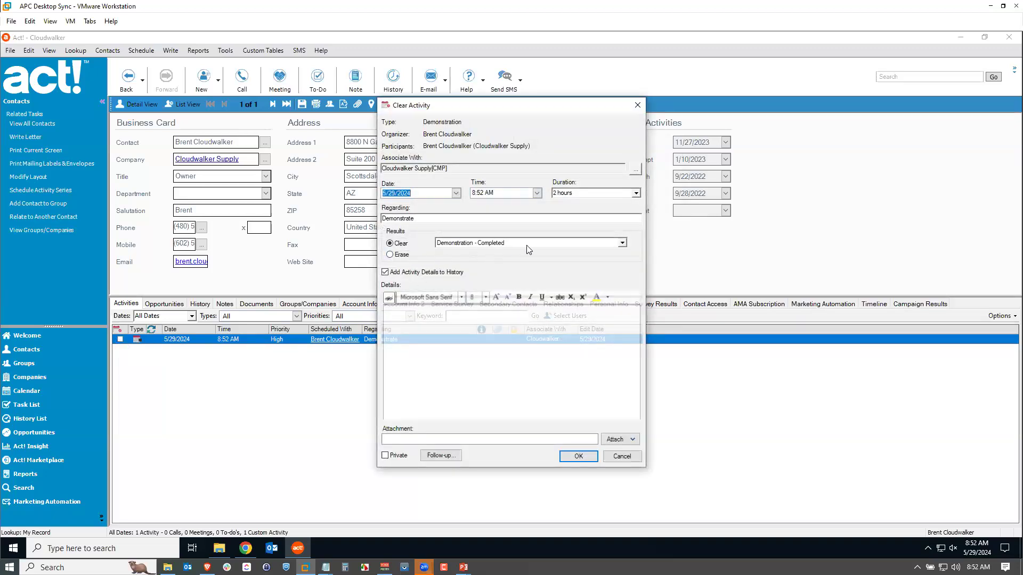
left_click(622, 243)
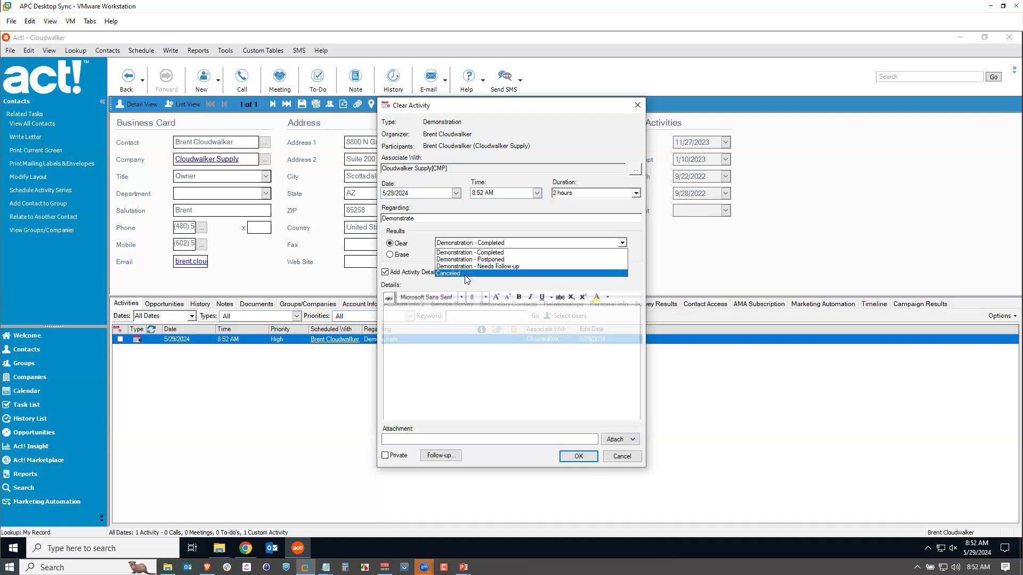
left_click(507, 252)
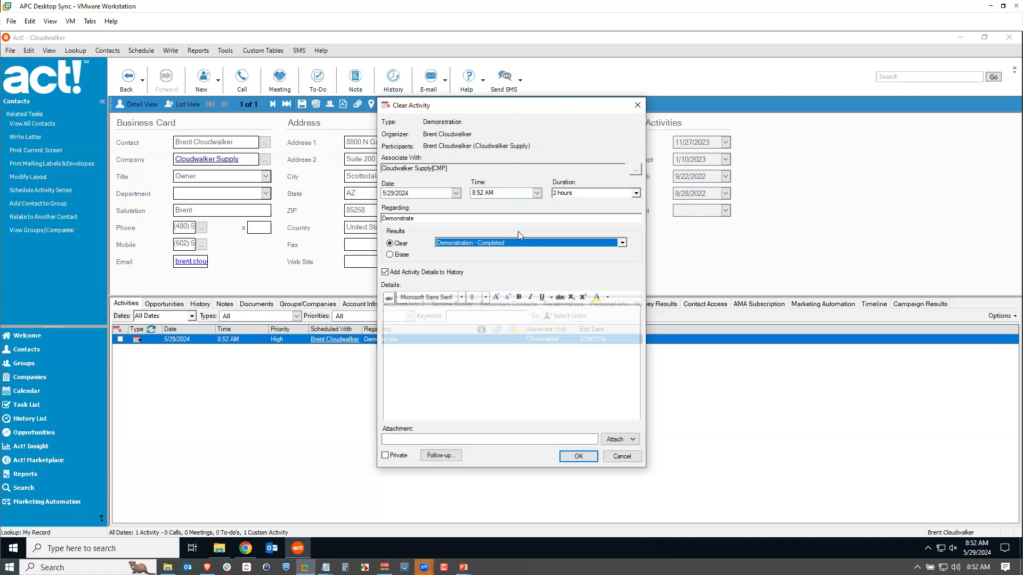
left_click(576, 456)
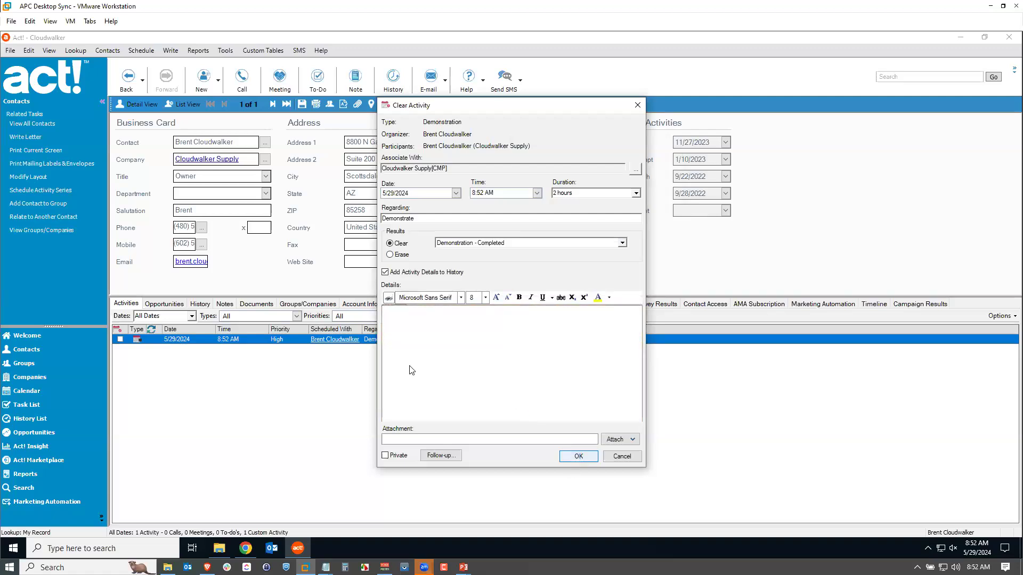
key("alt+Tab")
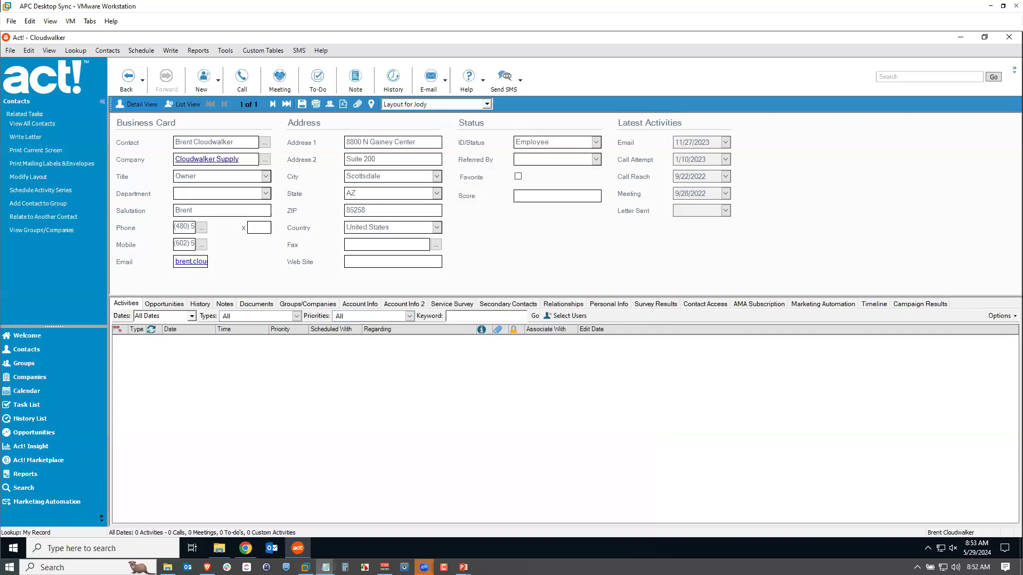
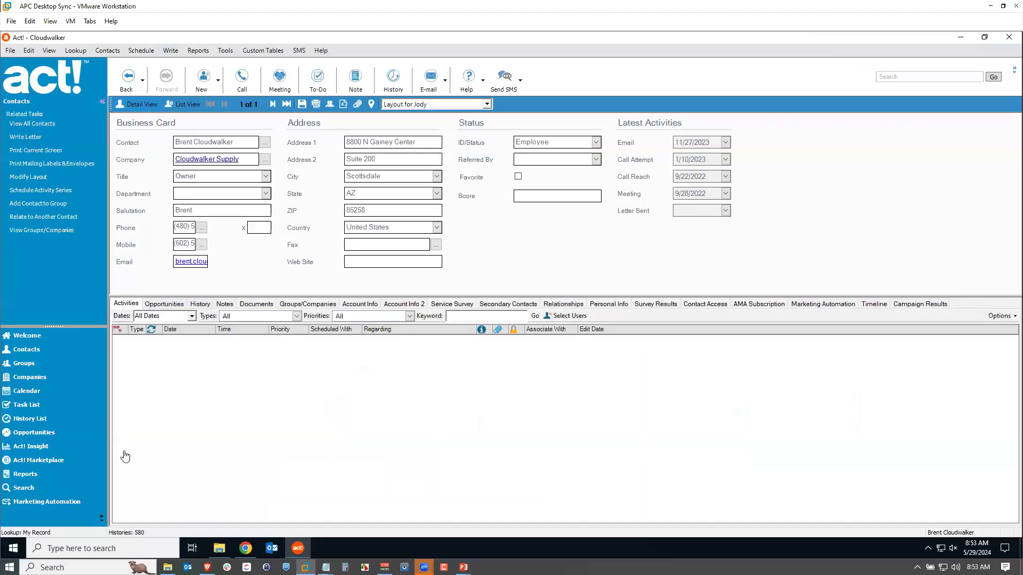
Step: Start creating a new team in the team management and name it Sales
left_click(225, 51)
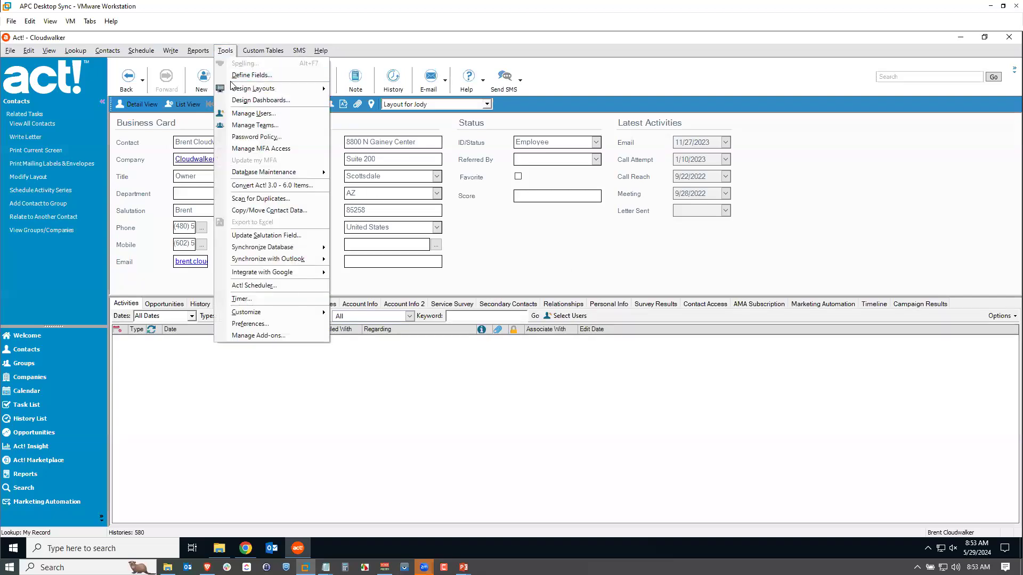
left_click(260, 125)
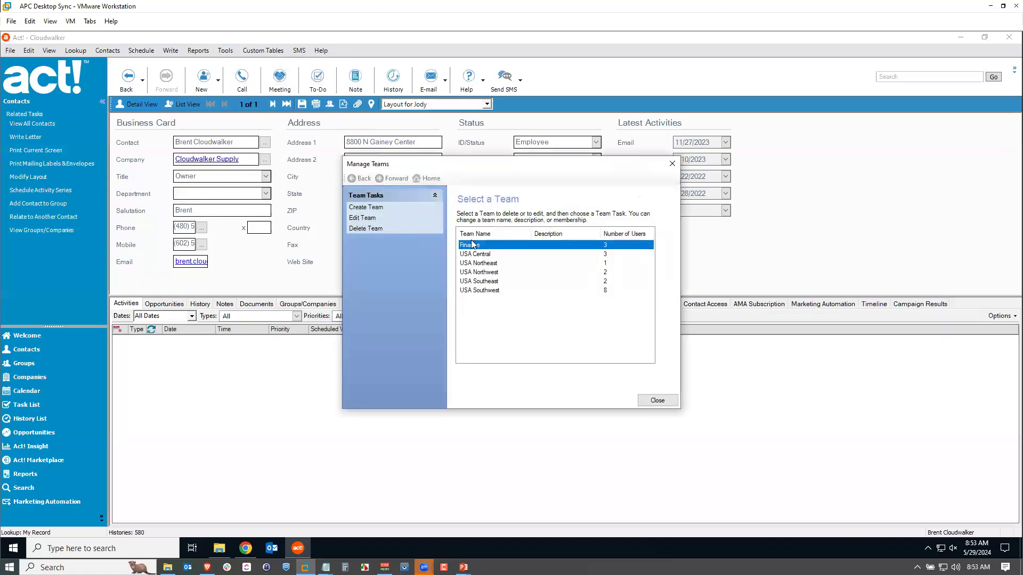
left_click(377, 210)
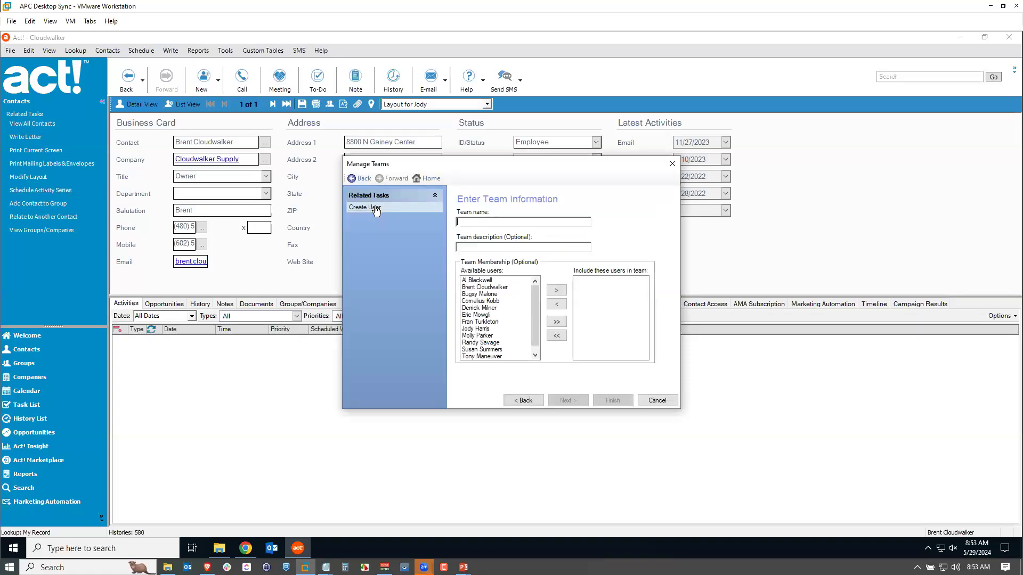
type("Sales")
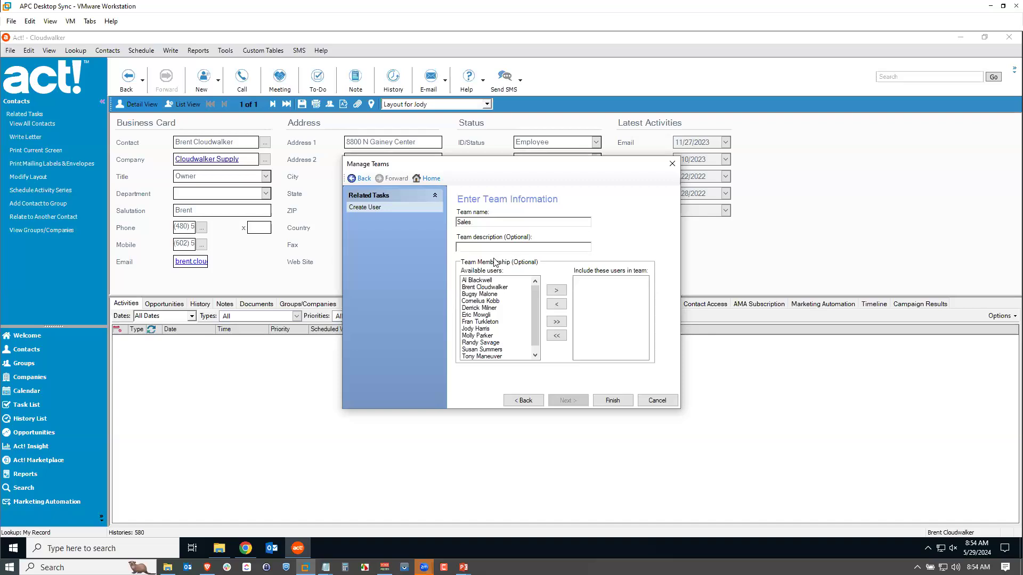
Step: Add the first four available users, skipping the logged-on user, to the Sales team, save it and close the team management
left_click(489, 281)
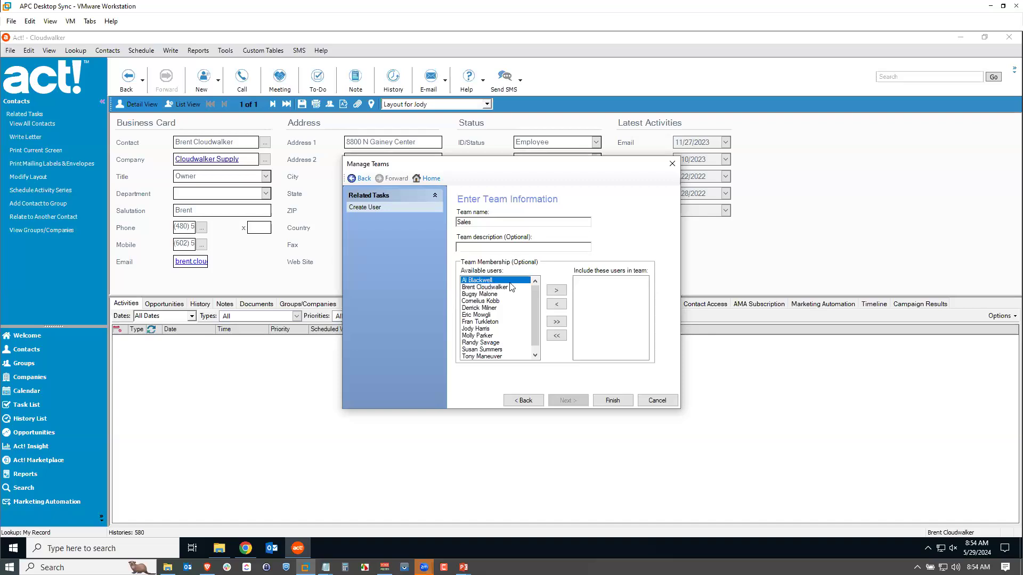
left_click(556, 290)
left_click(499, 287)
left_click(553, 291)
left_click(500, 288)
left_click(555, 290)
left_click(495, 288)
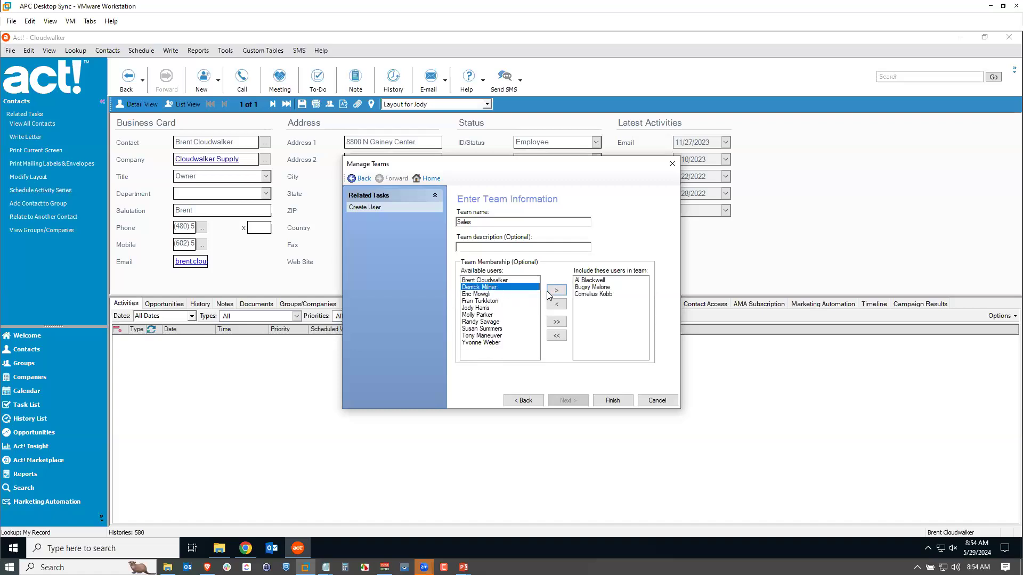
left_click(555, 290)
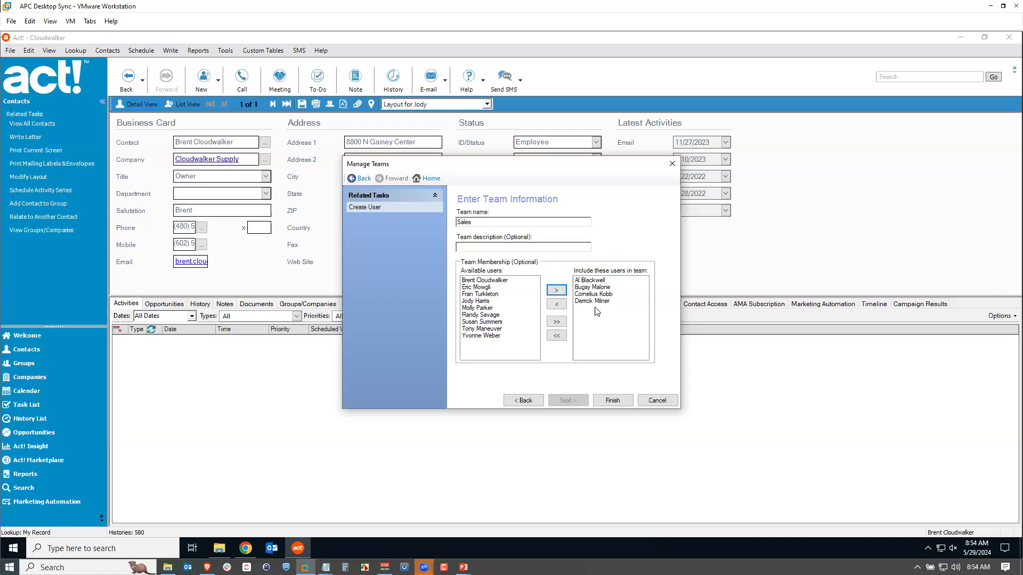
left_click(615, 402)
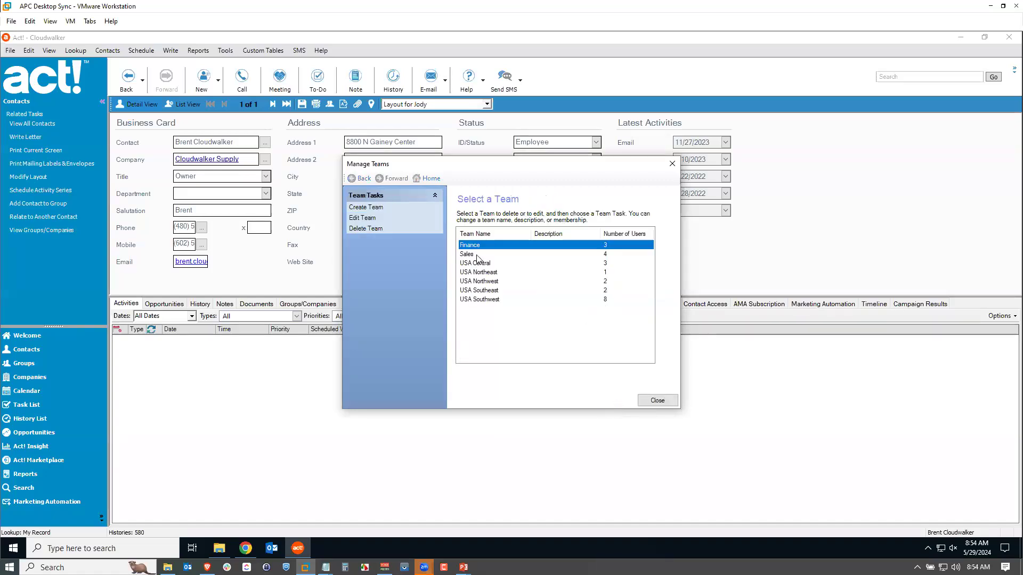
left_click(477, 255)
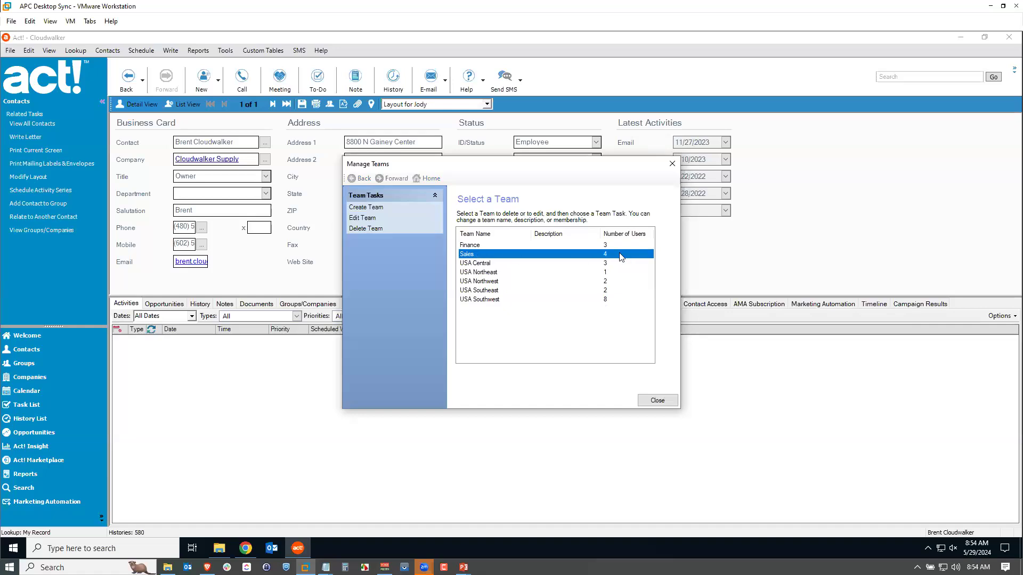
left_click(658, 401)
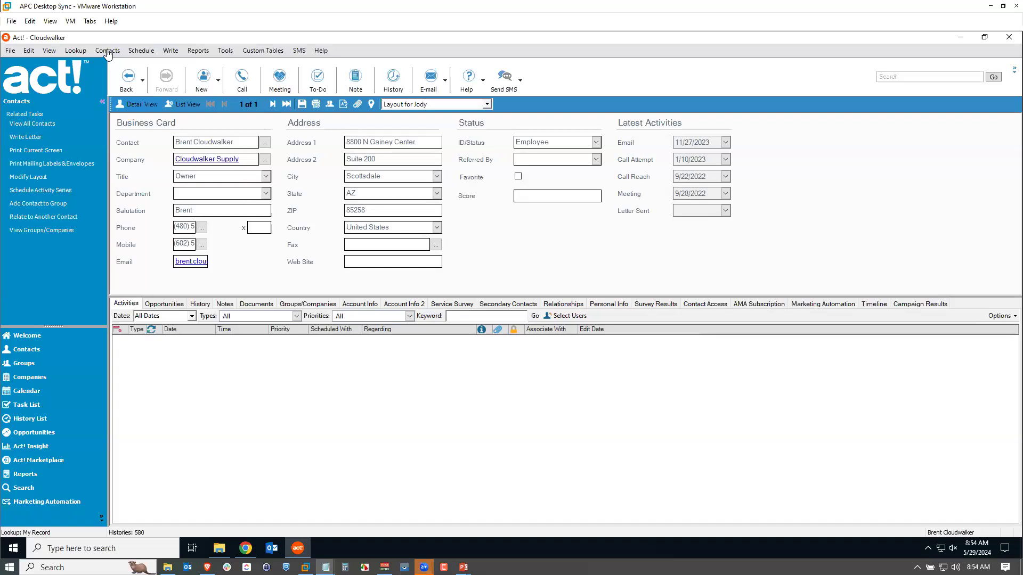
Step: Look up the King Harbor Brewing Co contact by the contact's first name
left_click(81, 51)
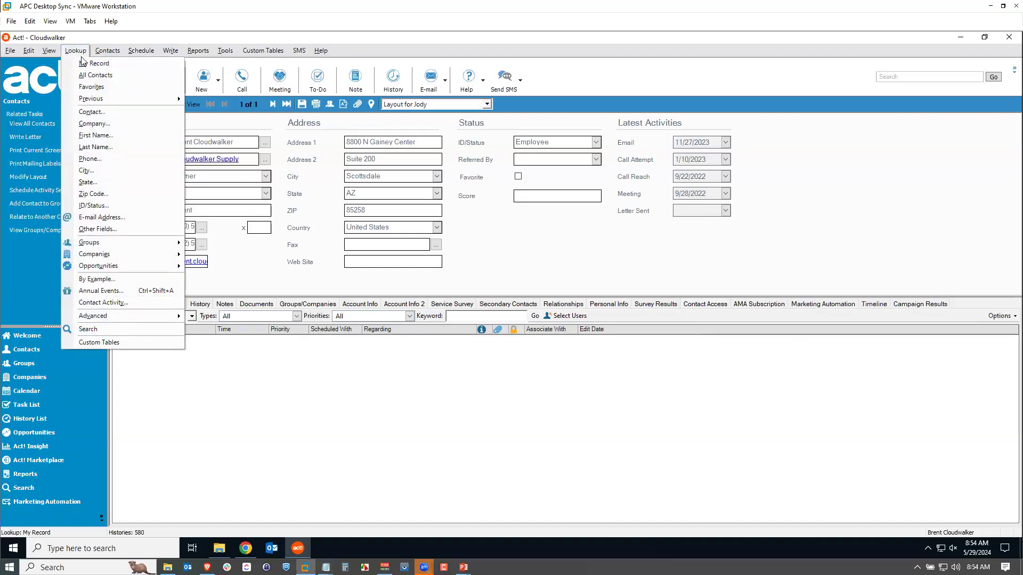
left_click(94, 136)
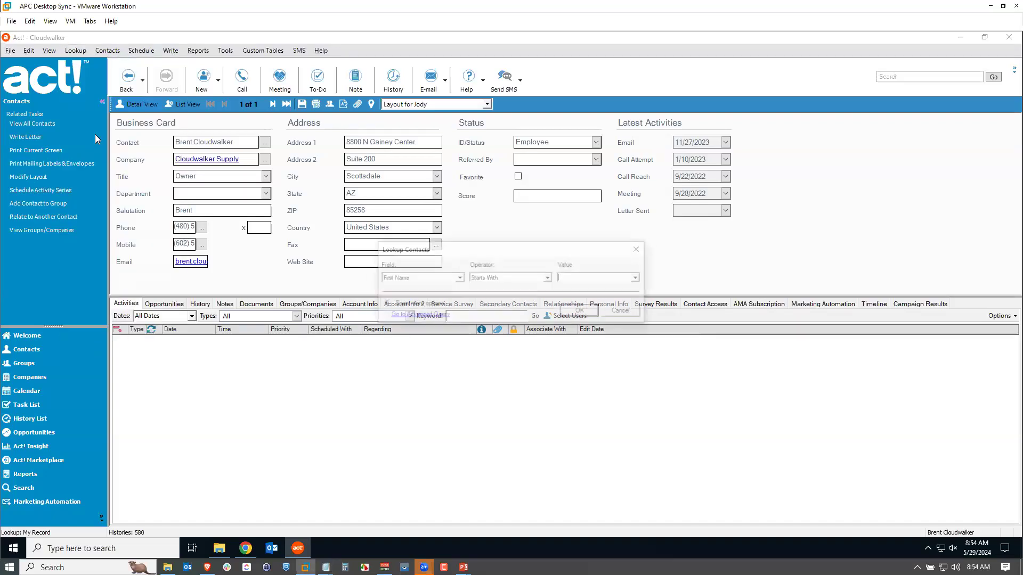
type("chuck")
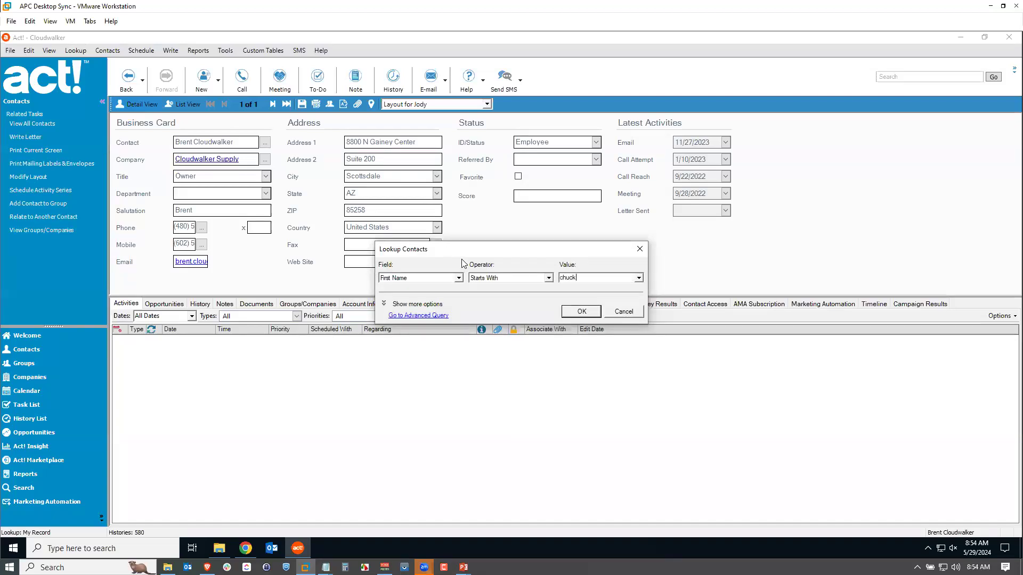
left_click(579, 313)
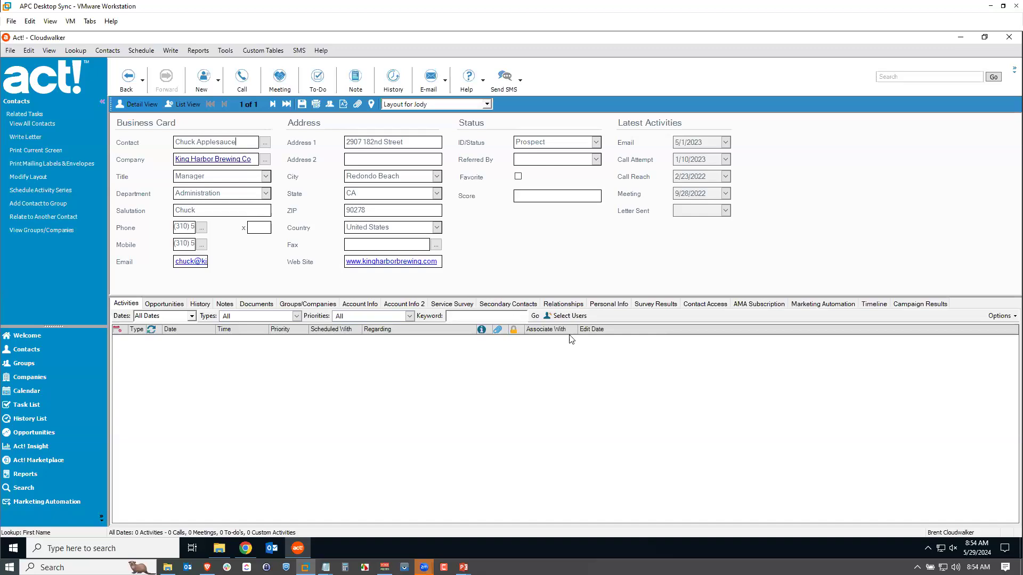
Step: Set the contact's access level to Limited Access and add the Sales team to its selected users and teams
left_click(567, 316)
left_click(705, 304)
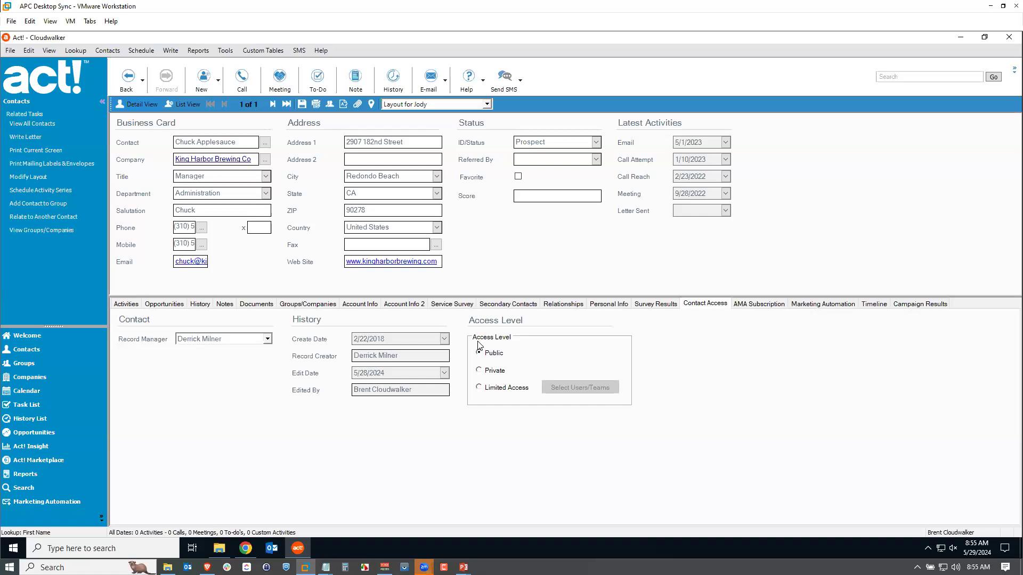
left_click(479, 389)
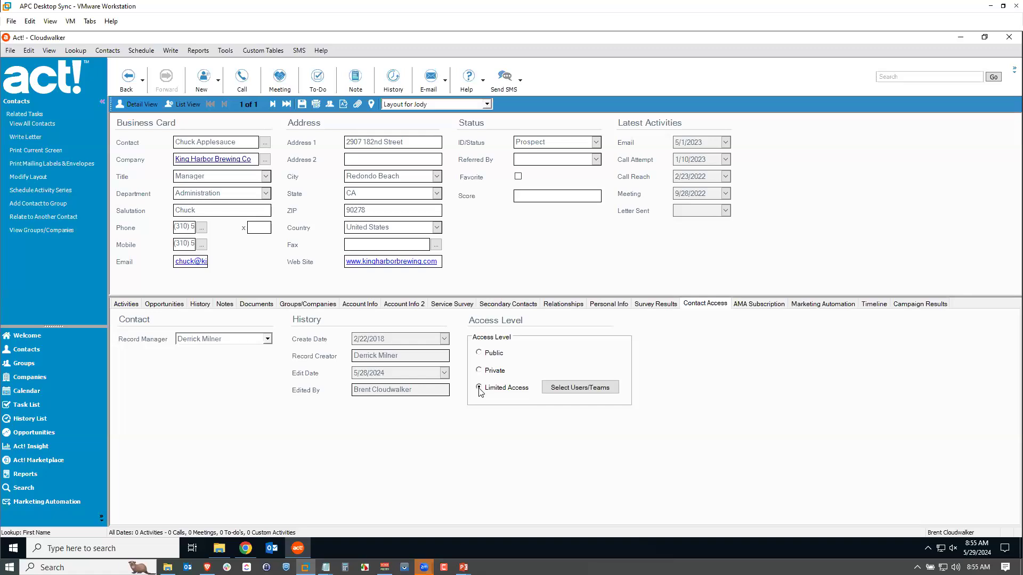
left_click(585, 392)
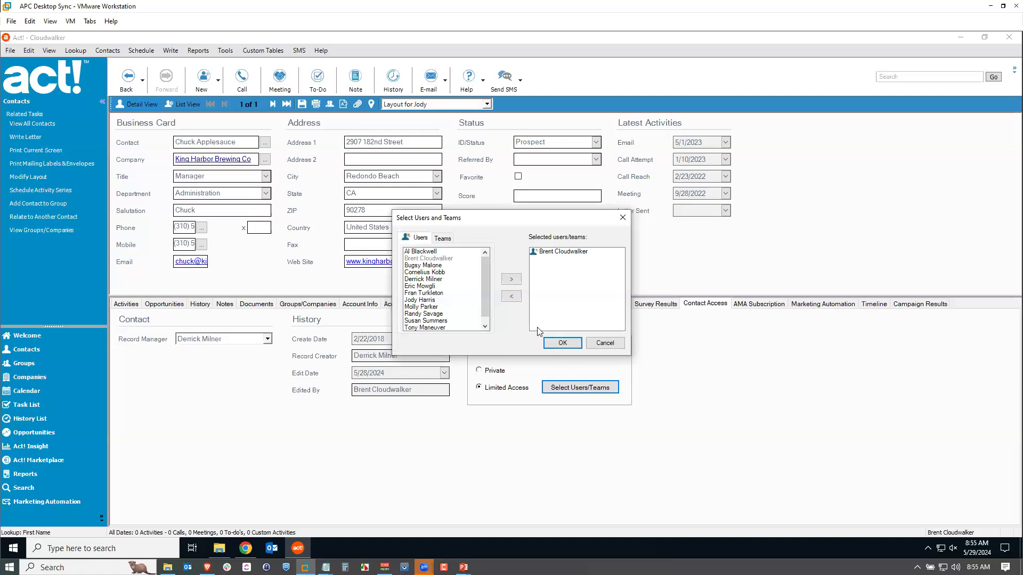
left_click(443, 239)
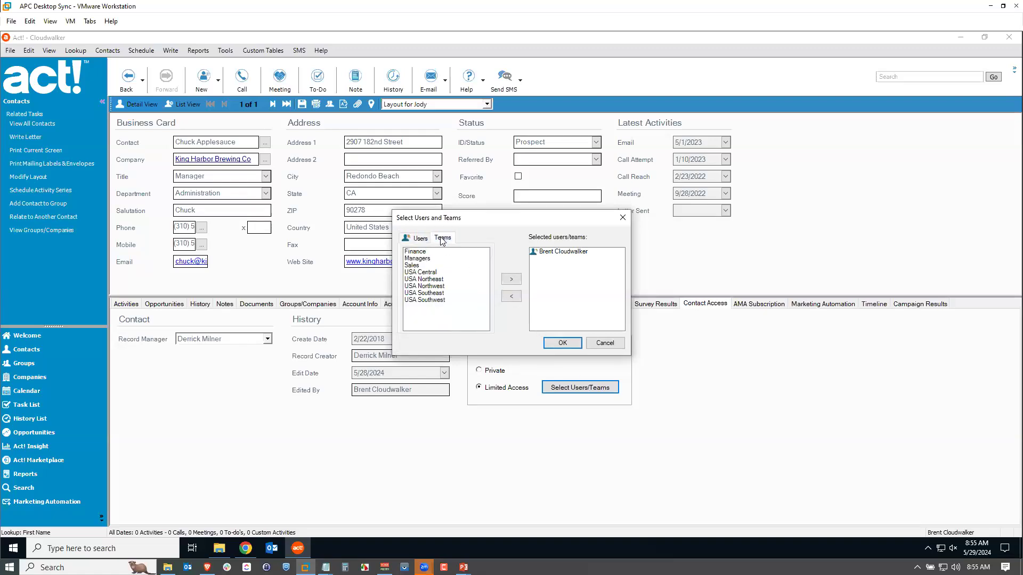
left_click(417, 266)
left_click(511, 279)
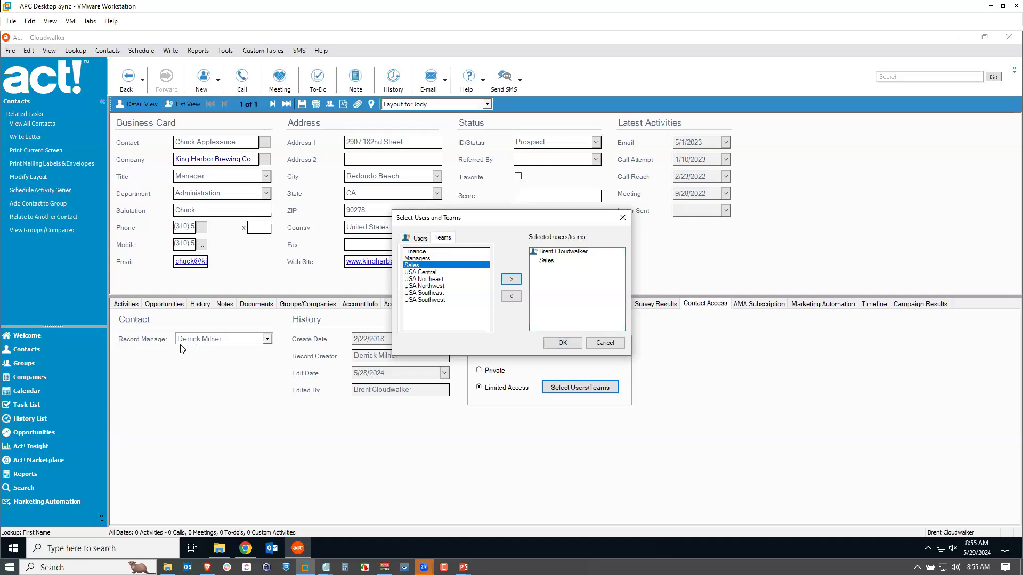
left_click(563, 343)
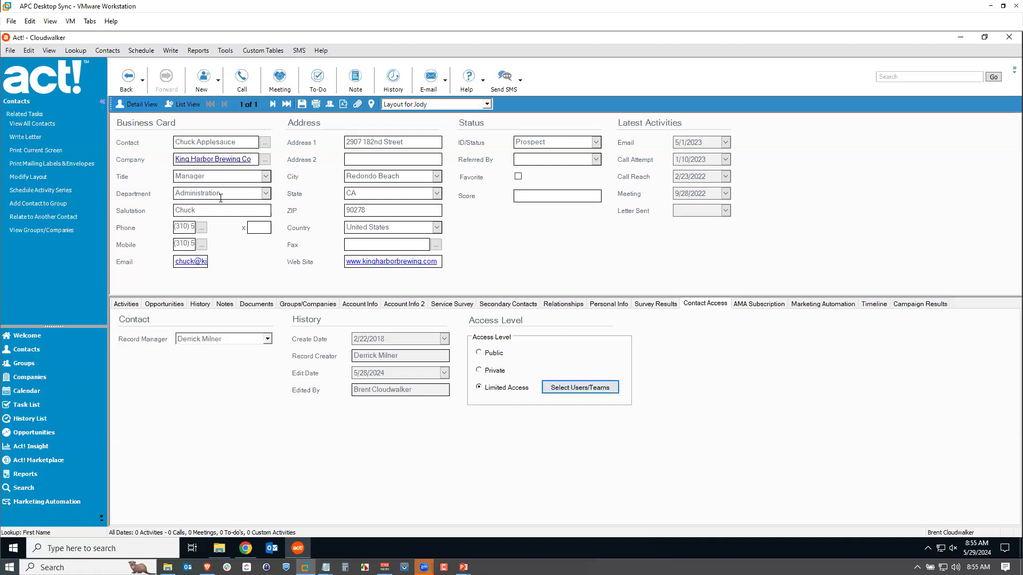
Step: Reopen the Cloudwalker database and log on with another user's name and an empty password
left_click(10, 50)
left_click(23, 75)
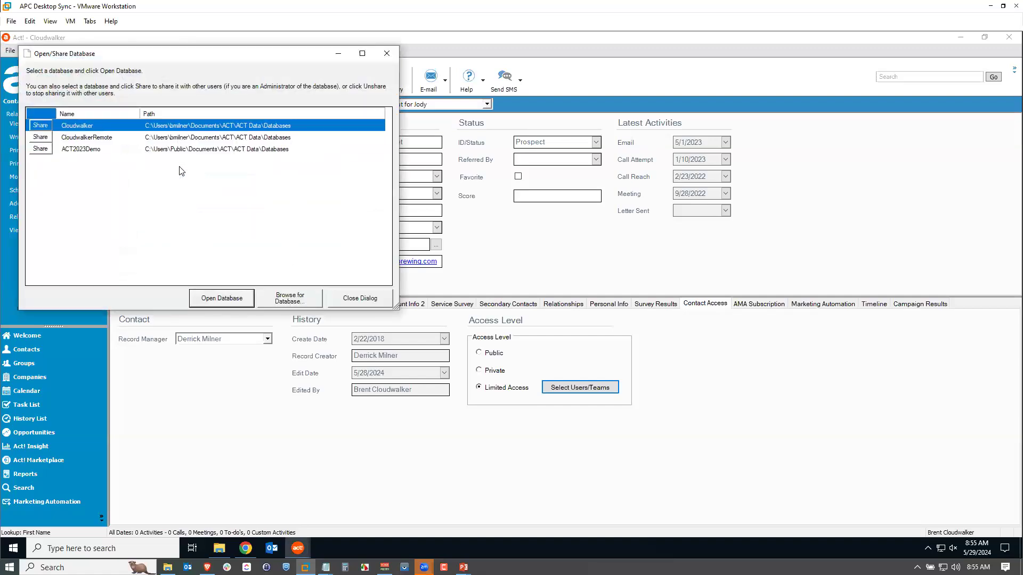
left_click(223, 298)
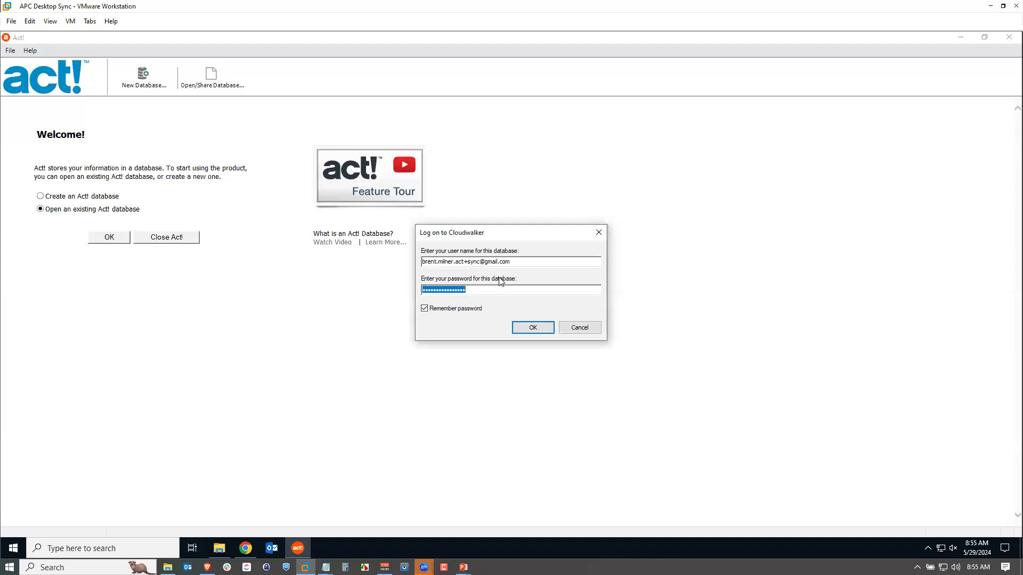
key("shift+Tab")
type("Ton")
key("Tab")
key("shift+Tab")
type("Tony")
key("Tab")
key("BackSpace")
left_click(533, 327)
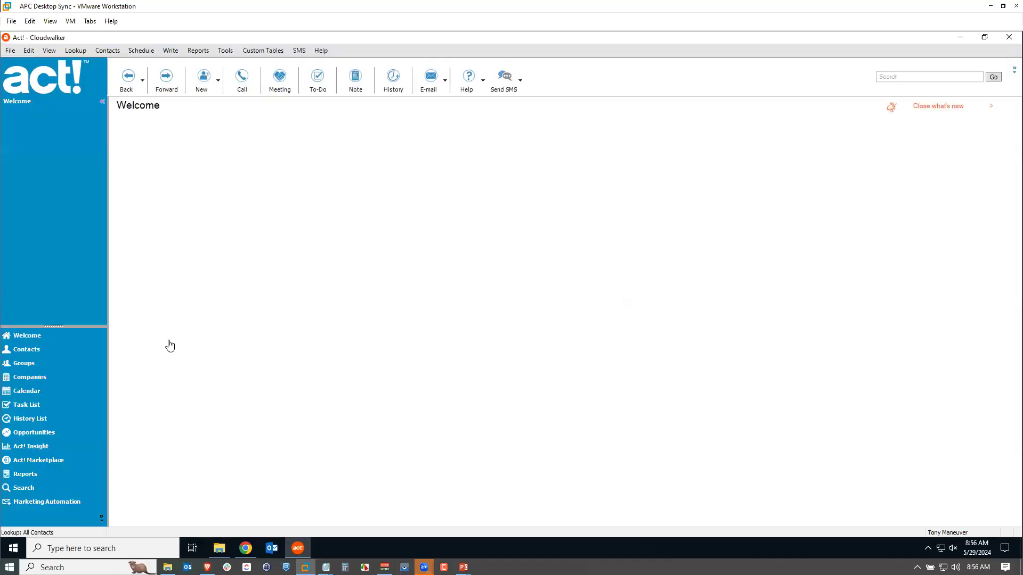
Step: Check whether this user can find the restricted contact by looking up the beginning of the contact's last name
left_click(74, 52)
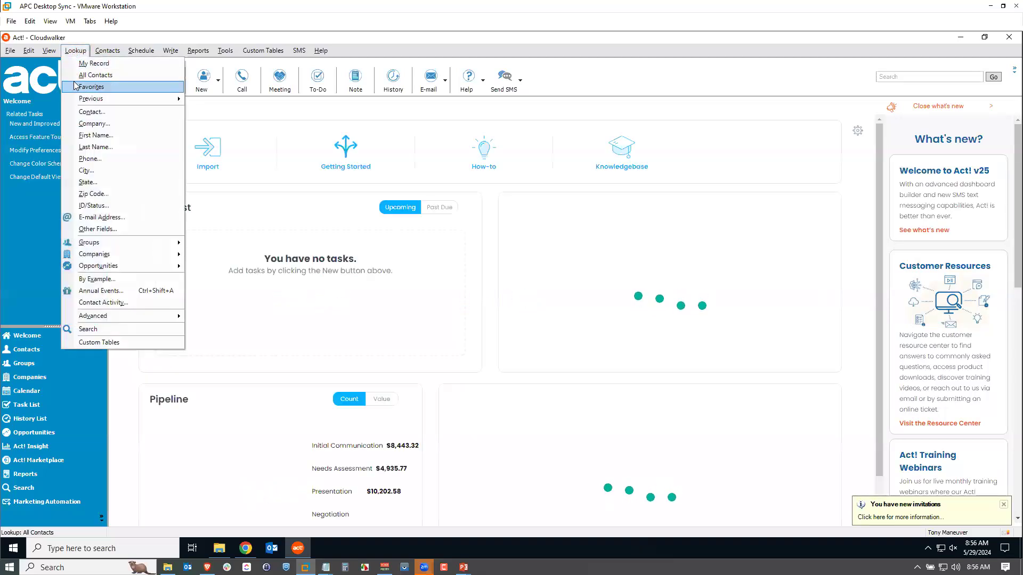
left_click(94, 147)
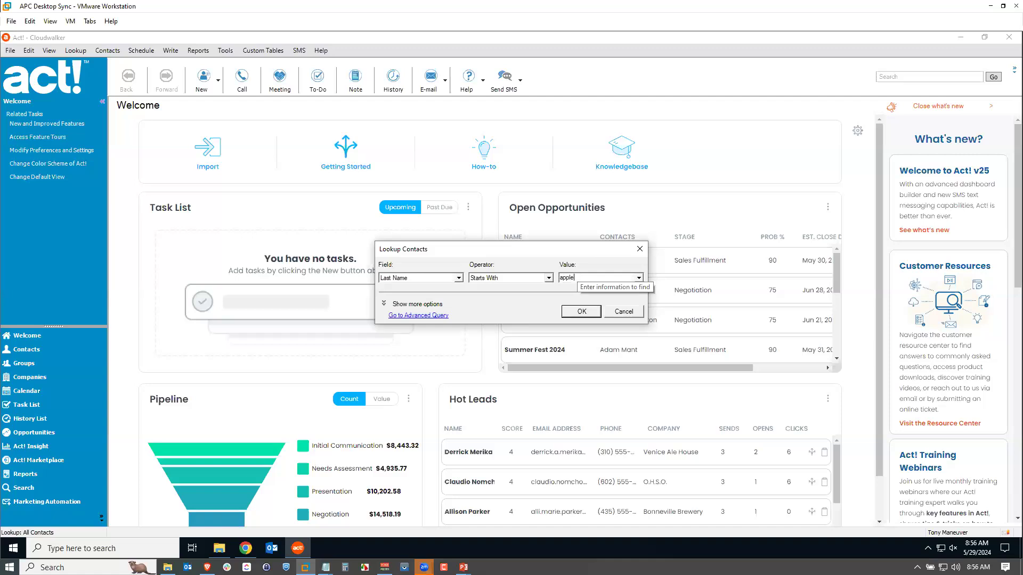
left_click(580, 311)
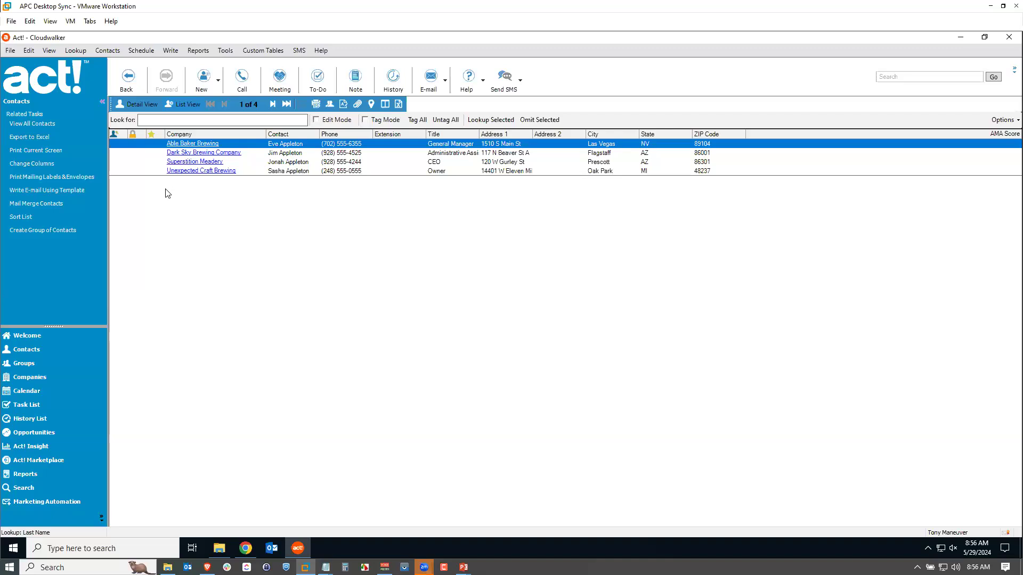
Step: Reopen the Cloudwalker database and log on with the original user's name instead of the restricted one
left_click(10, 51)
left_click(37, 75)
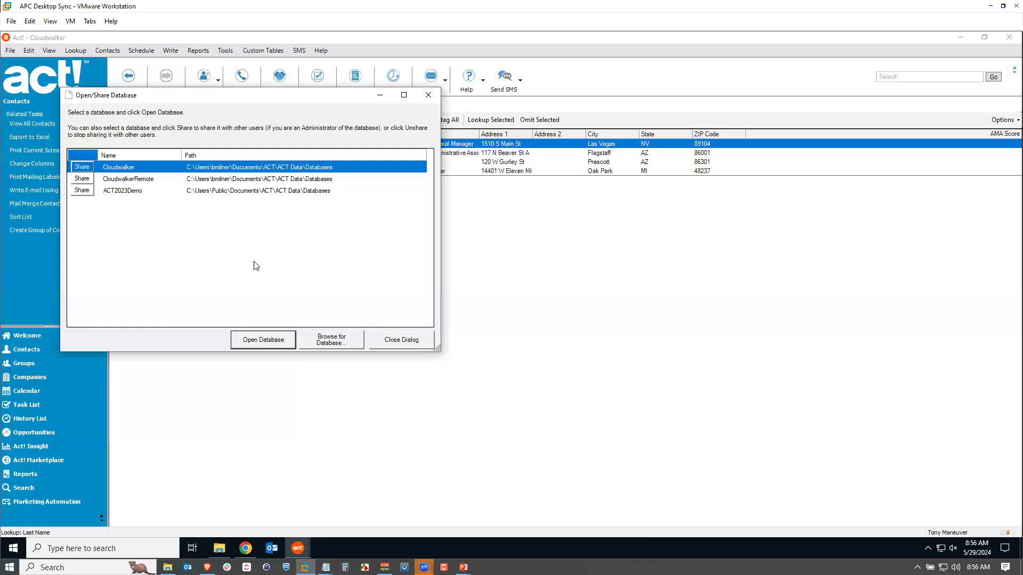
left_click(264, 339)
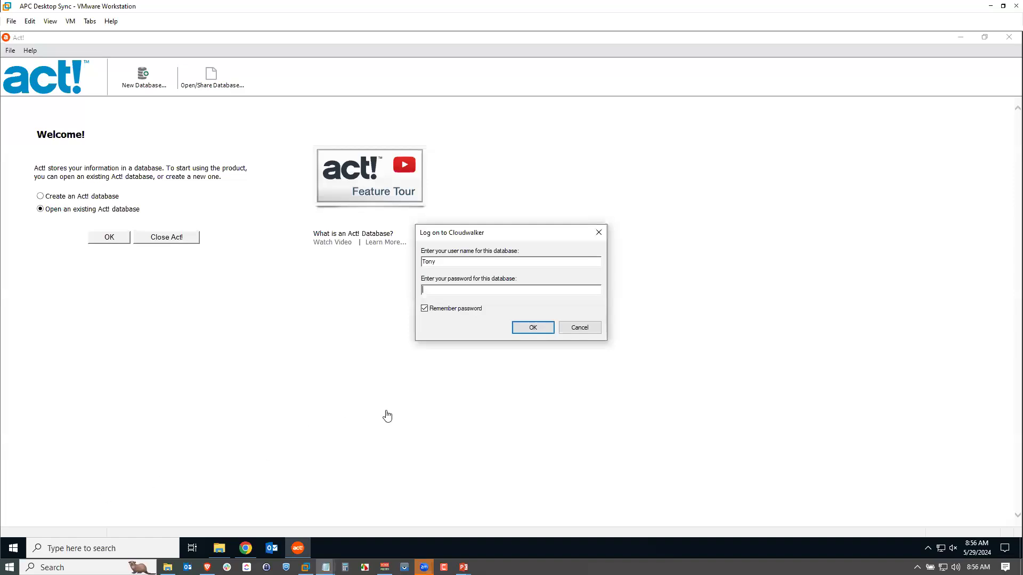
left_click_drag(436, 262, 421, 261)
key("ctrl+v")
left_click(453, 289)
left_click(528, 327)
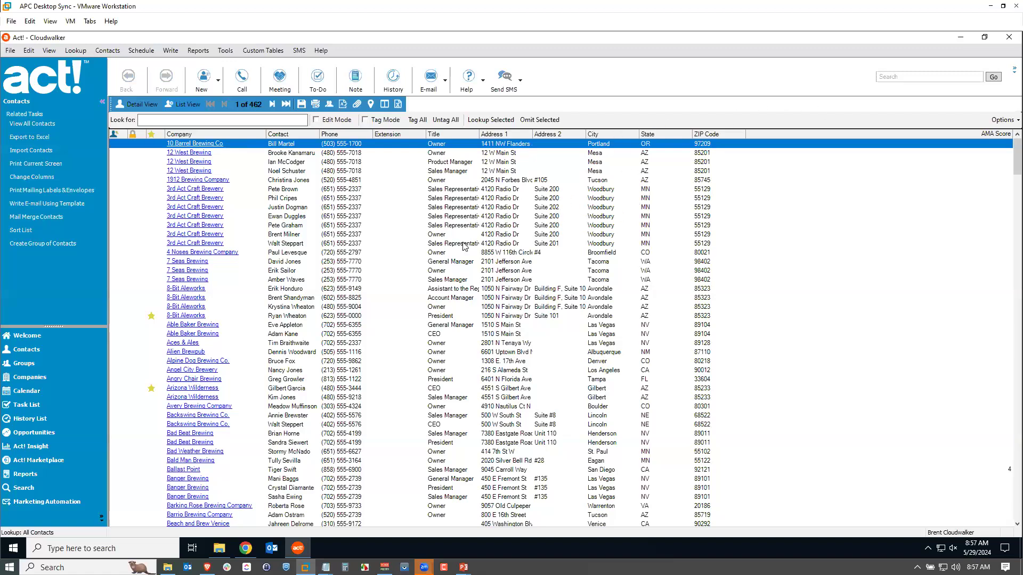
Step: Open the record creation options in the startup preferences
left_click(226, 51)
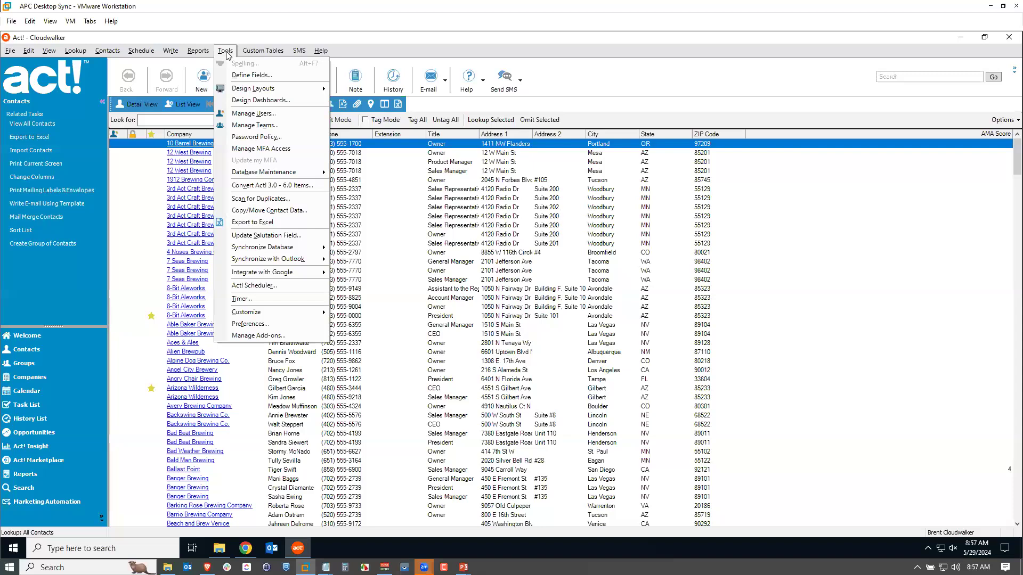
left_click(256, 325)
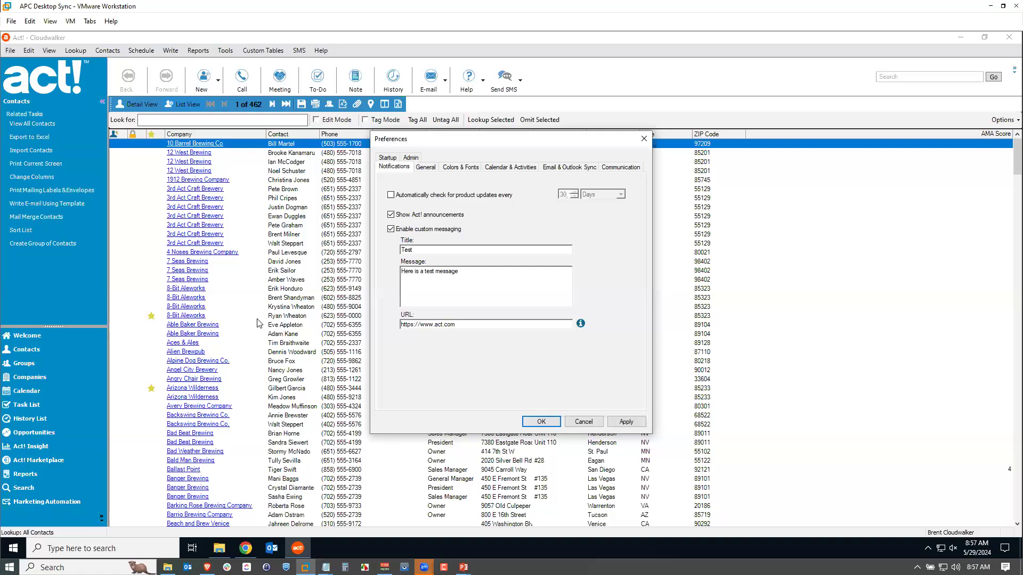
left_click(389, 159)
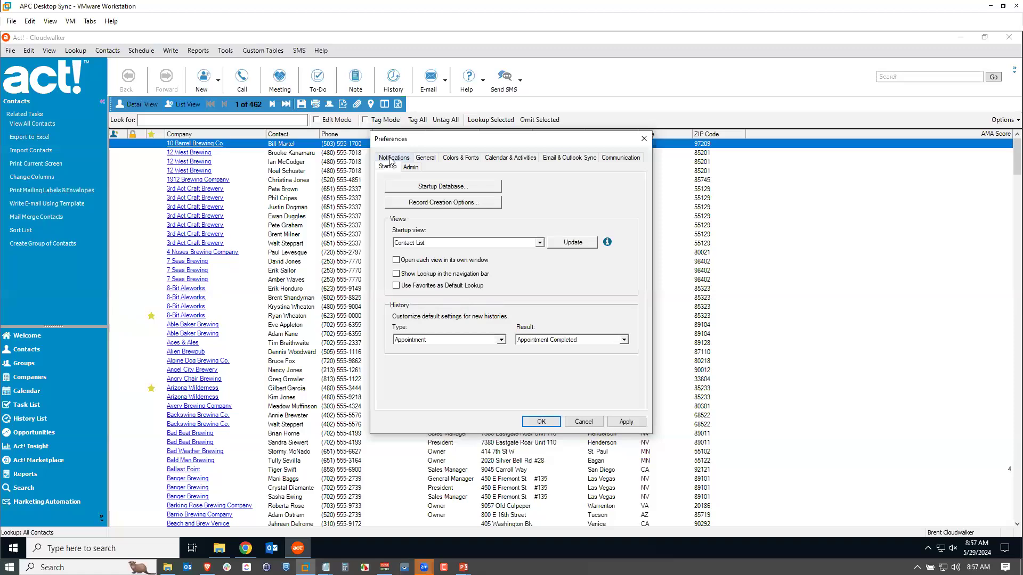
left_click(447, 204)
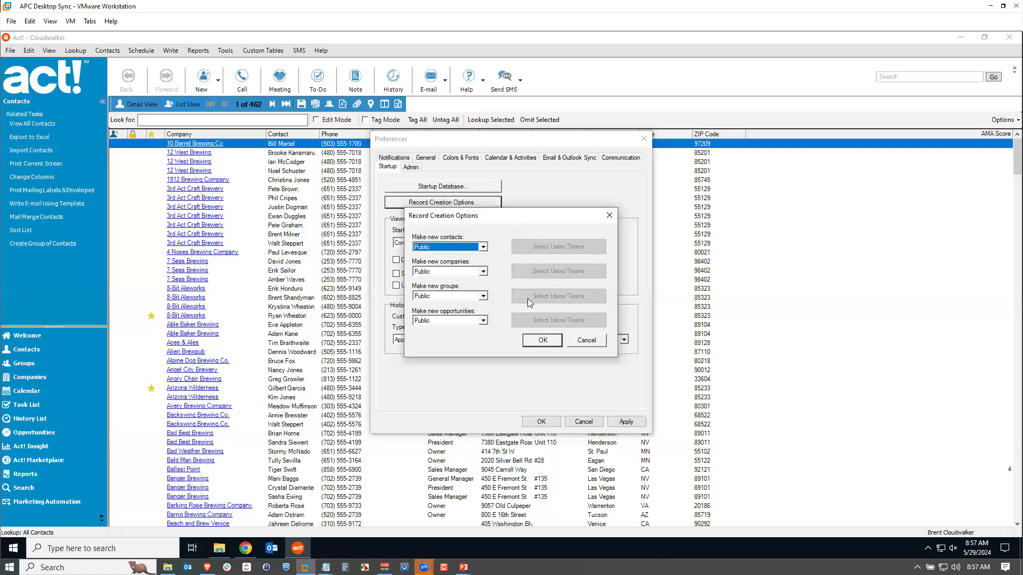
Step: Switch to the web version of Act! in Chrome, view the public/private defaults in its startup preferences, and return to the desktop program
left_click(245, 548)
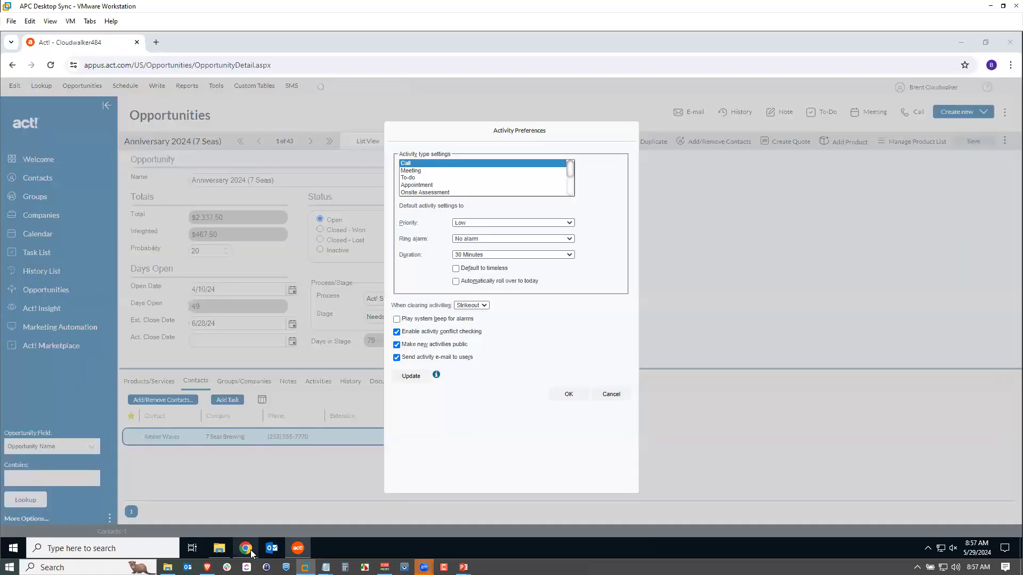
left_click(568, 395)
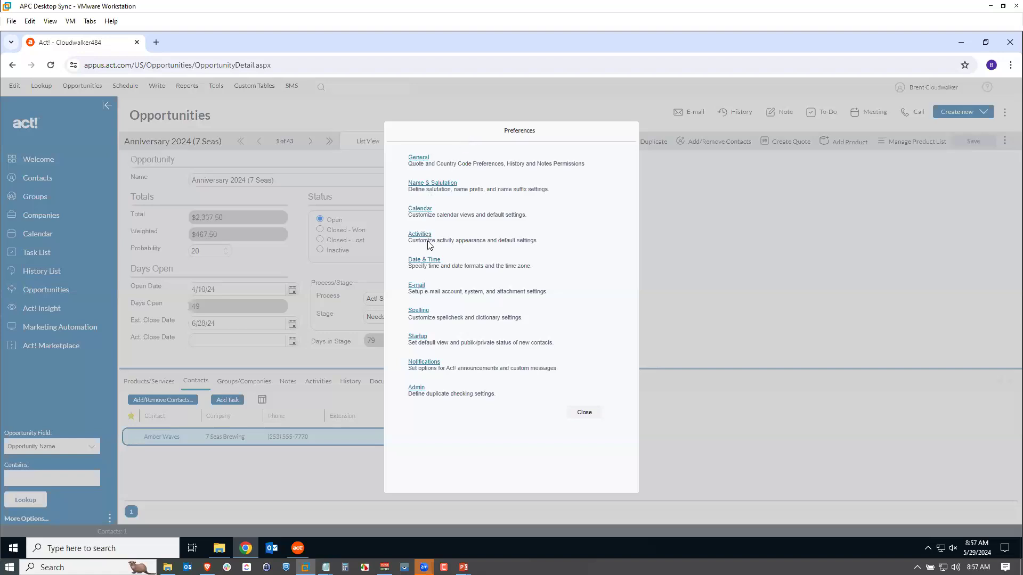
left_click(415, 336)
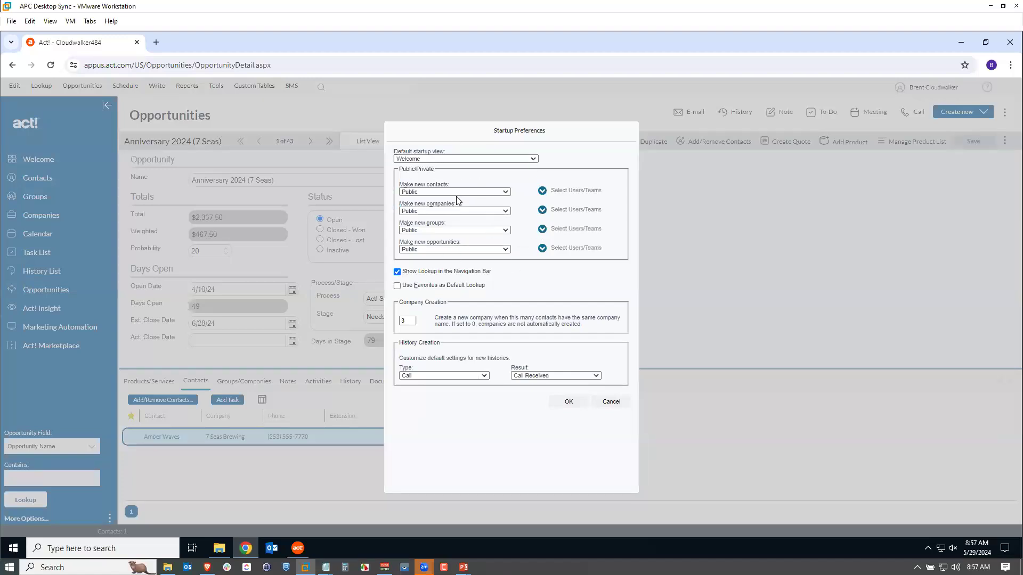
left_click(298, 553)
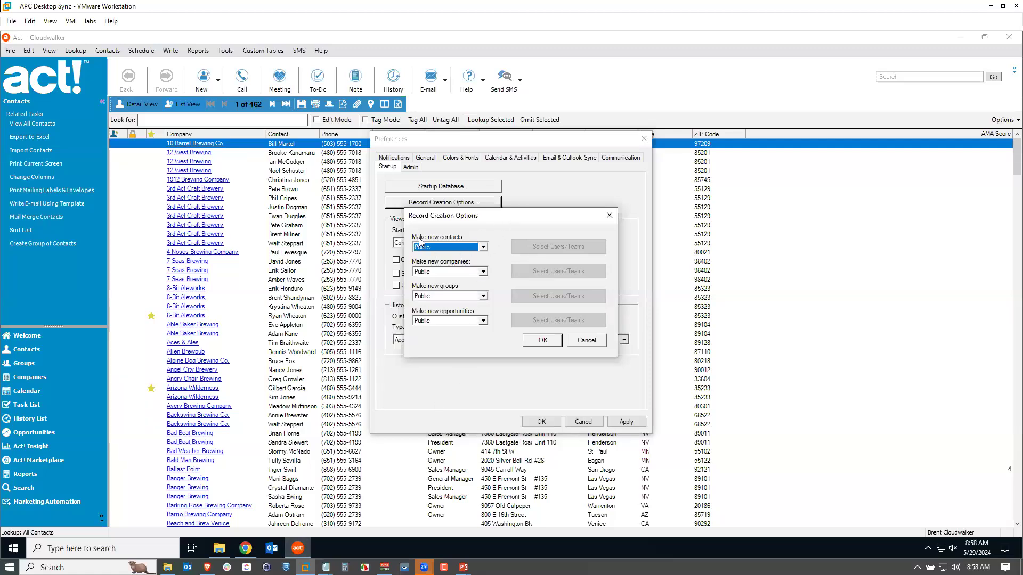
Step: Make new contacts Limited Access by default, add the Sales team to their selected users and teams, and apply the preferences
left_click(482, 247)
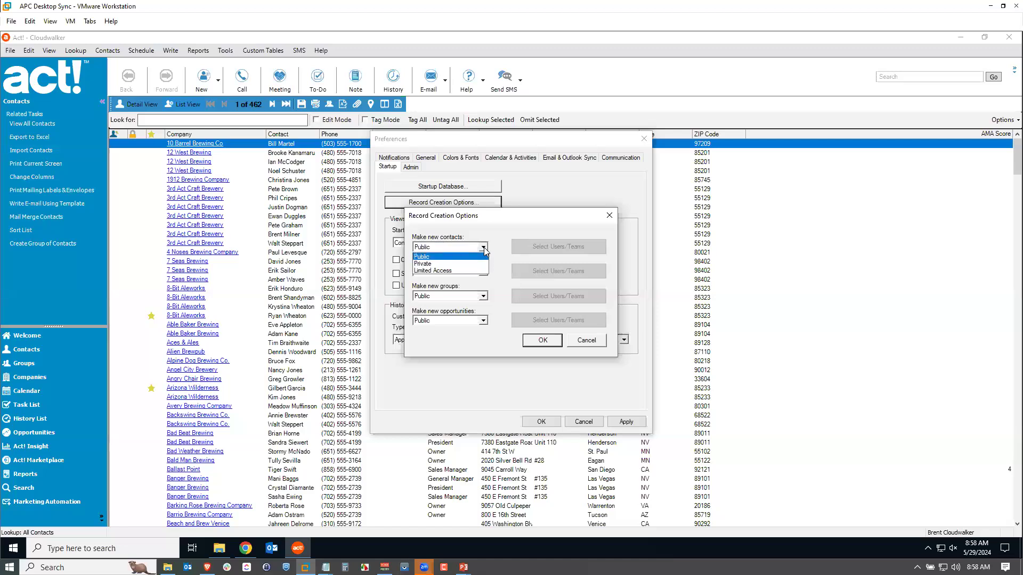
left_click(447, 270)
left_click(554, 248)
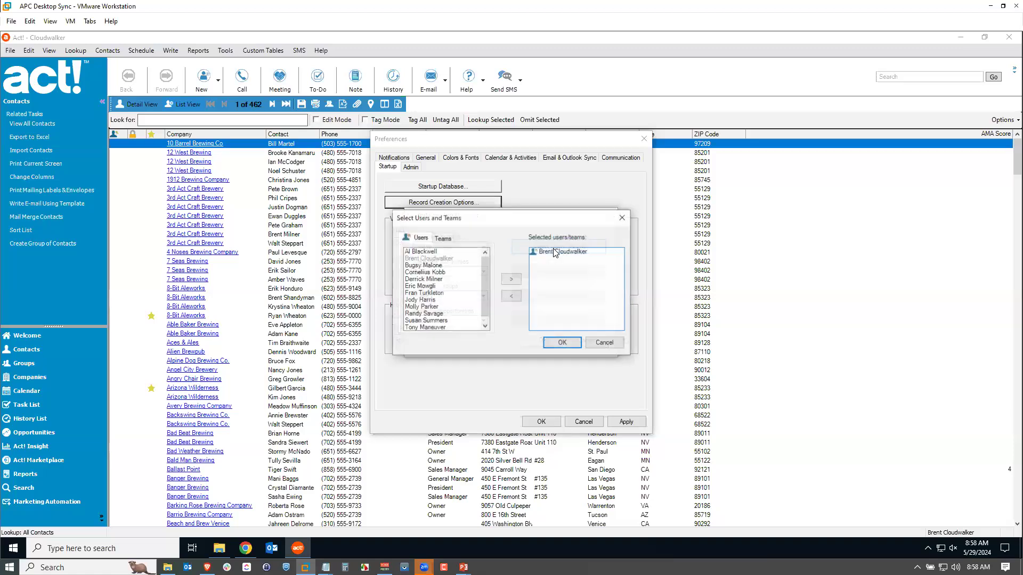
left_click(443, 238)
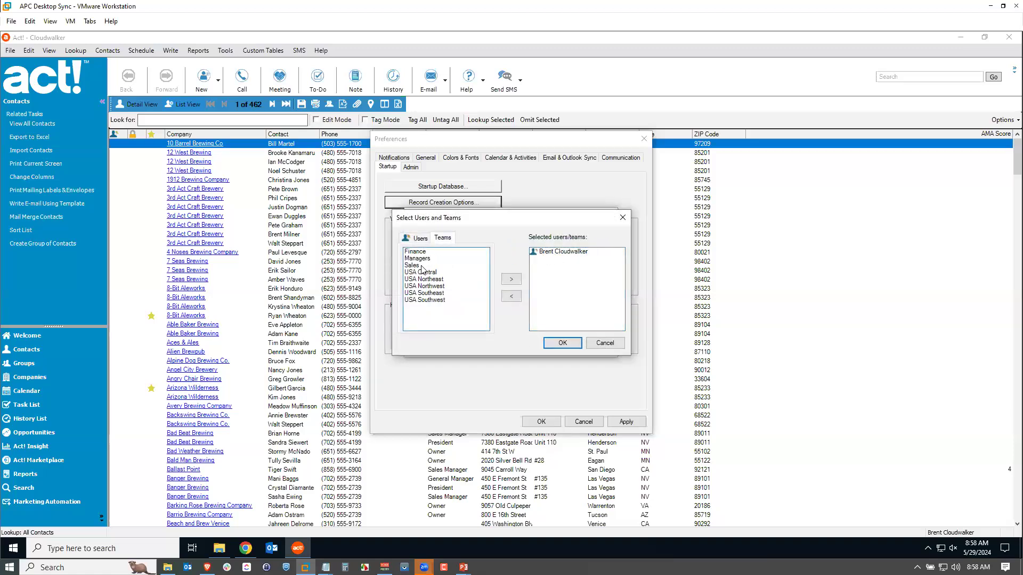
double_click(422, 266)
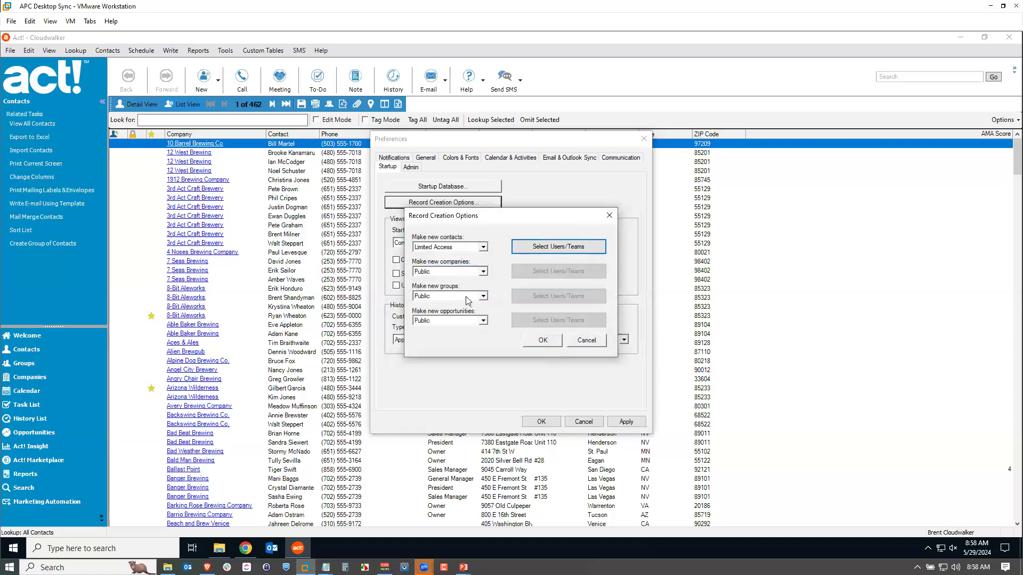
left_click(542, 341)
left_click(624, 422)
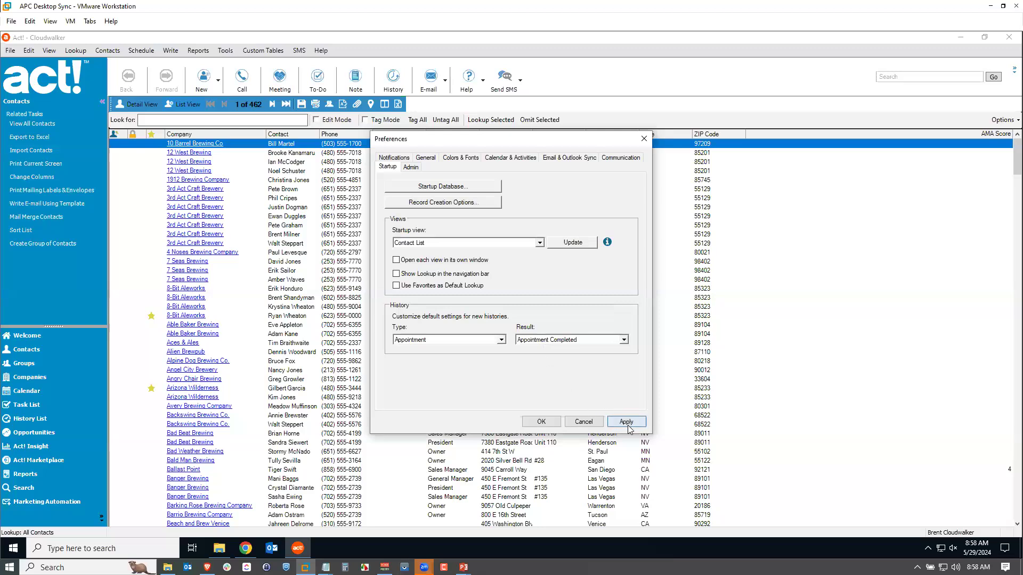
left_click(540, 422)
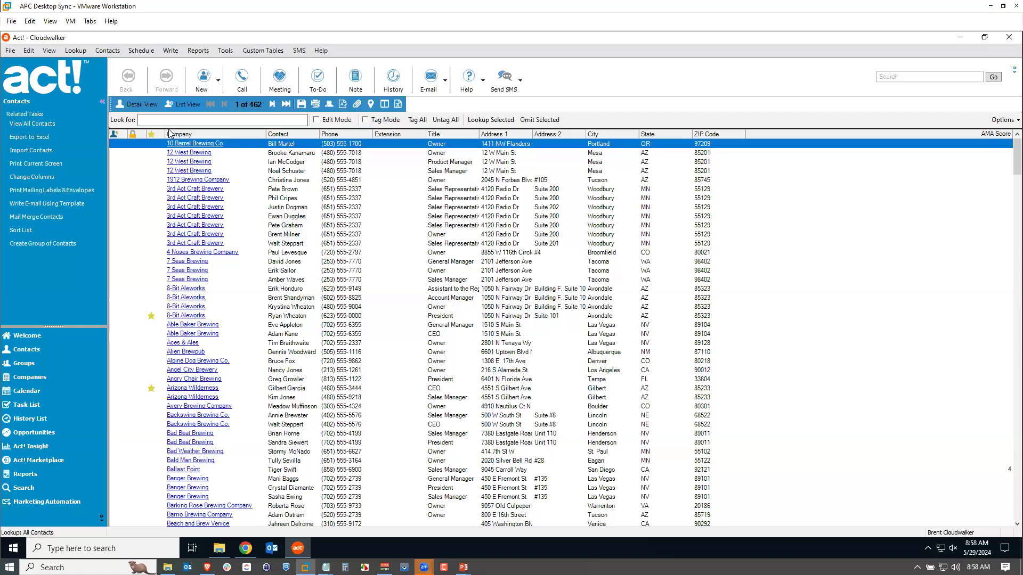
Step: Create a new contact, enter the contact's full name, and save the record
left_click(199, 85)
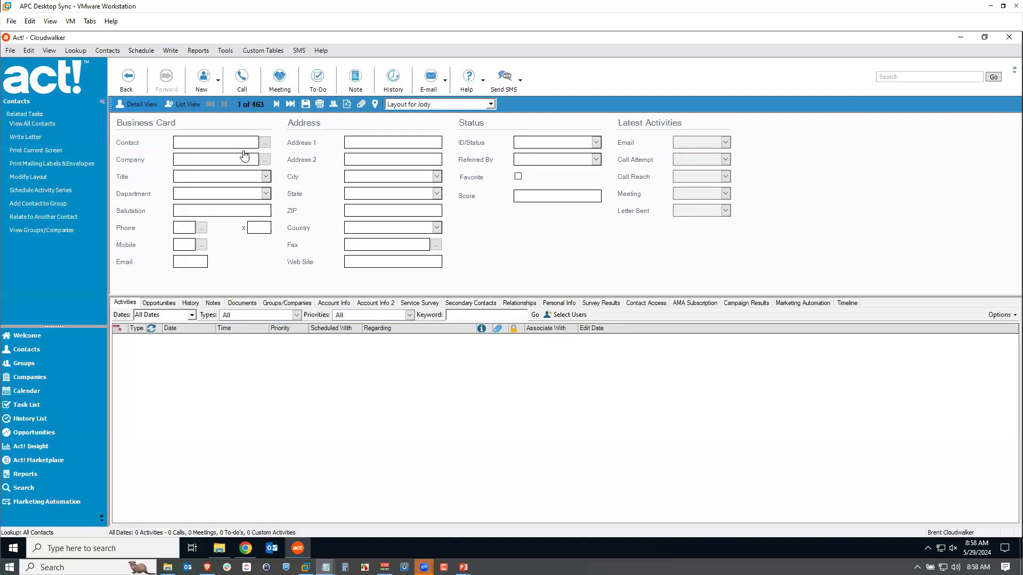
type("Bla")
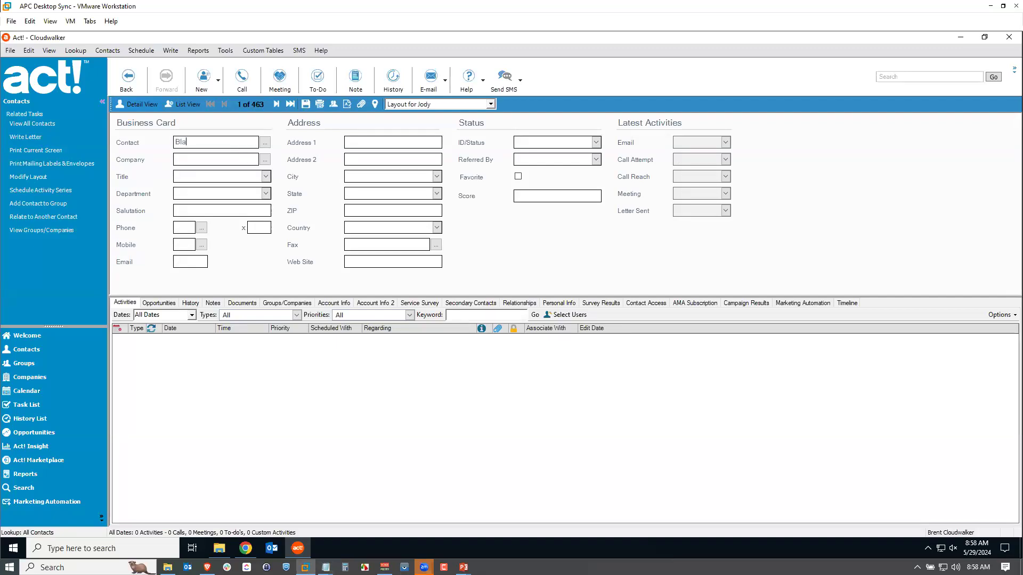
type("ke Blakel")
left_click(305, 104)
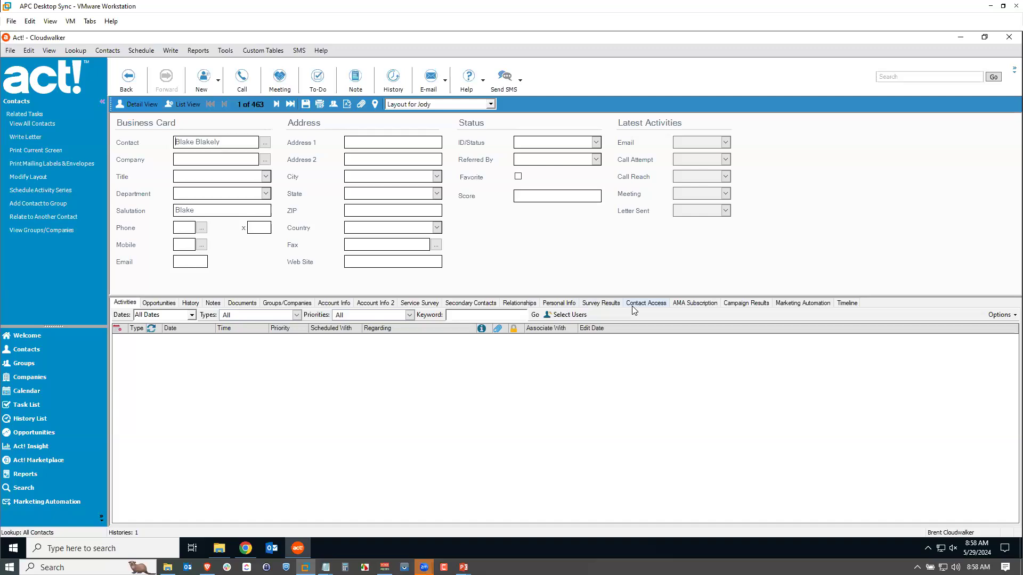
Step: Check the new contact's access level and its selected users and teams
left_click(645, 304)
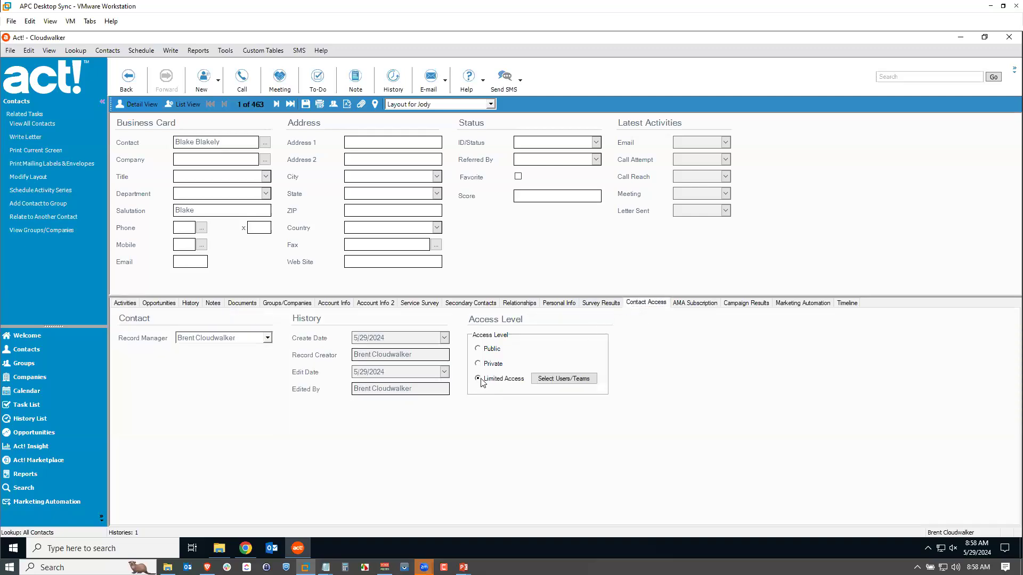
left_click(554, 380)
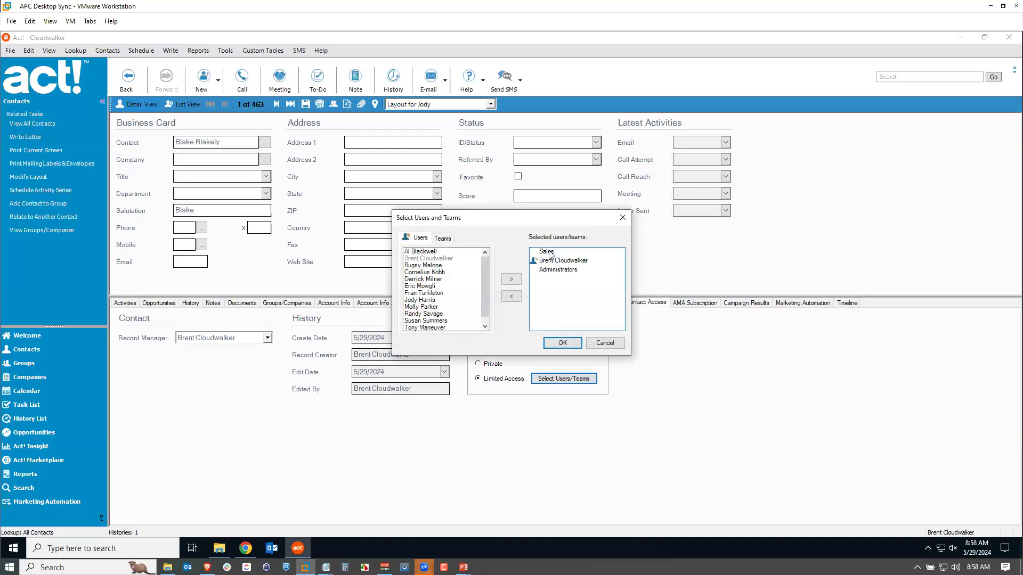
left_click(609, 344)
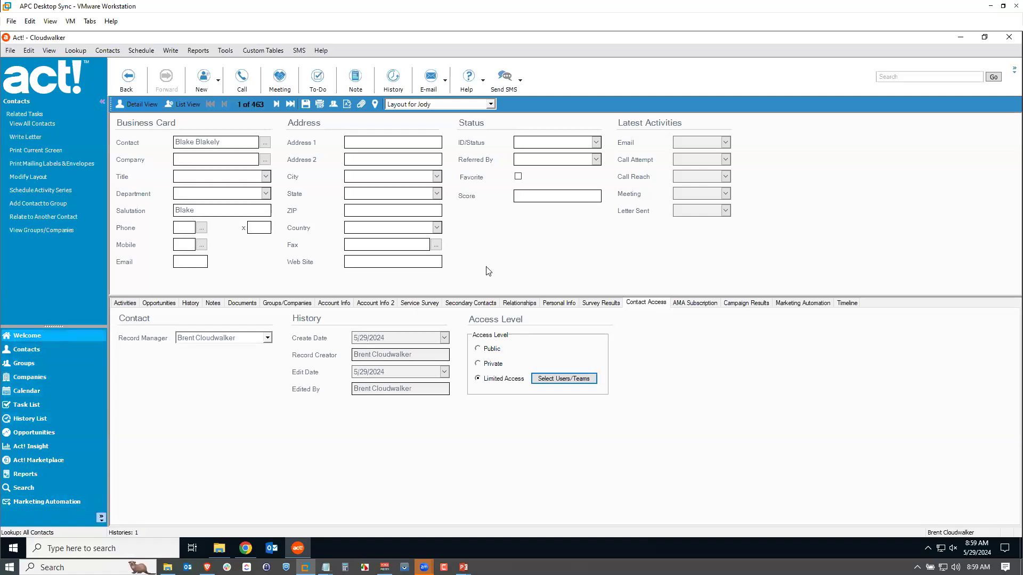
Step: Review the available startup views in the startup preferences and select Contact List
left_click(225, 50)
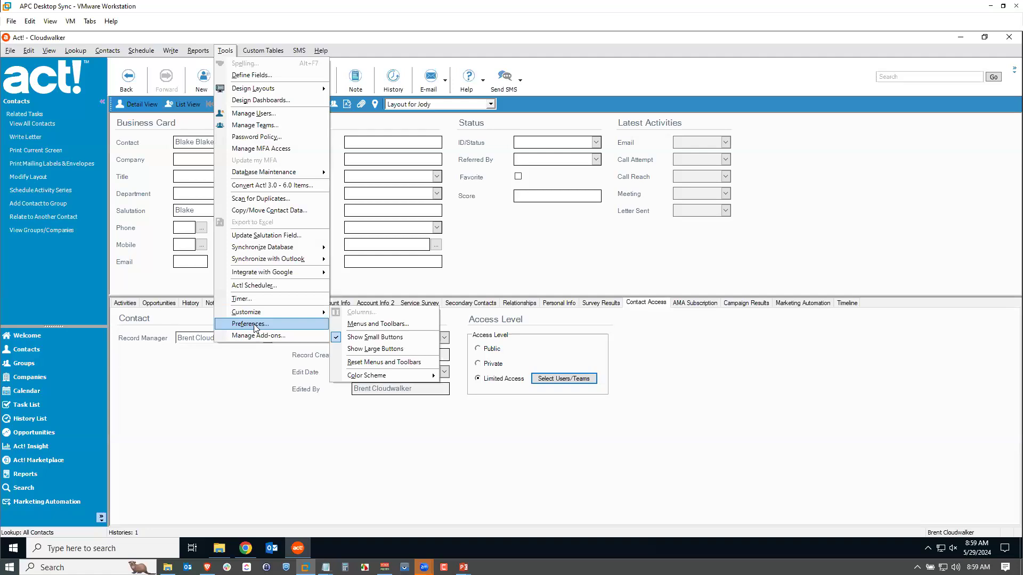
left_click(254, 325)
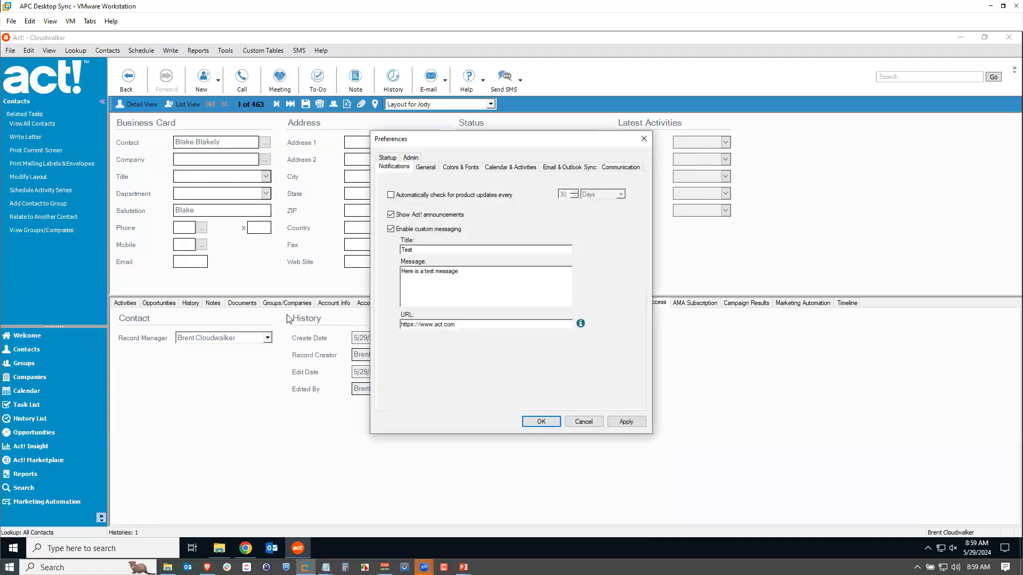
left_click(387, 158)
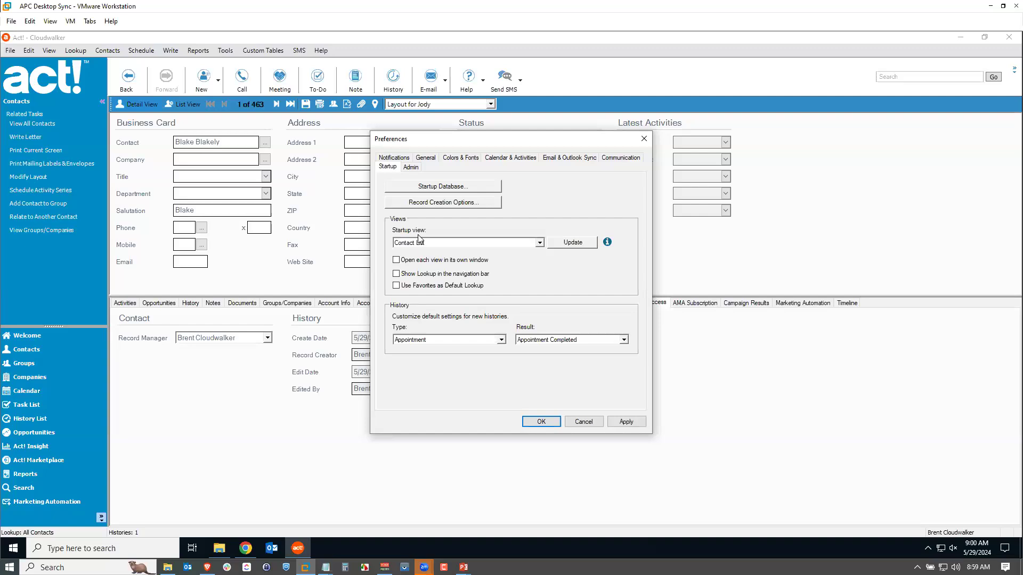
left_click(539, 246)
scroll(426, 277, "down", 2)
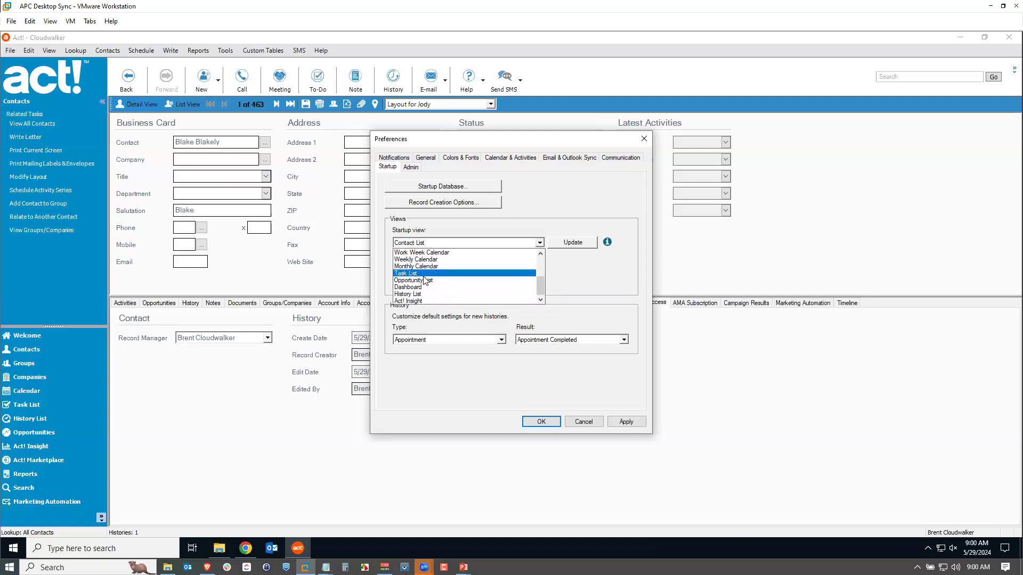
scroll(426, 269, "up", 3)
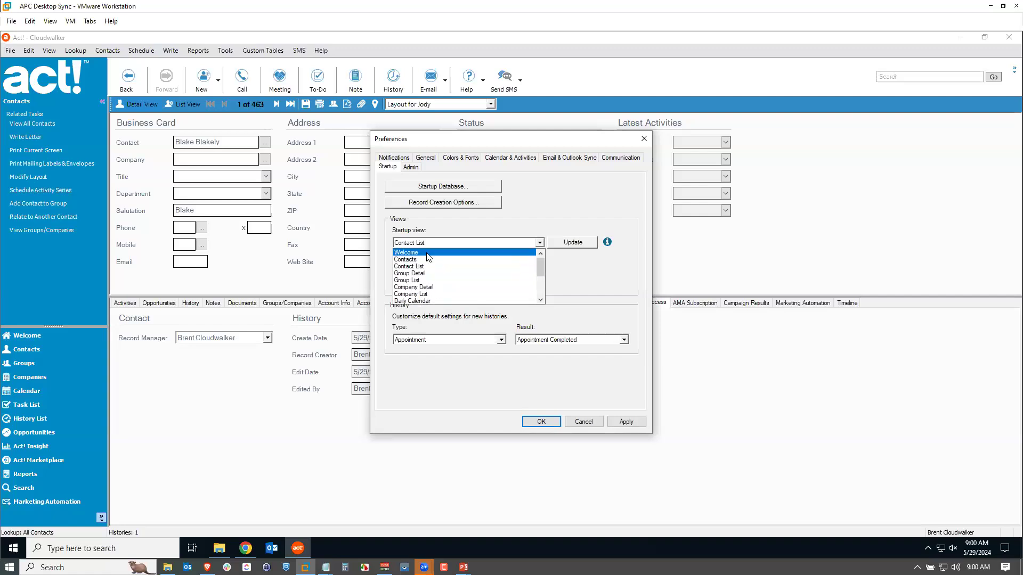
left_click(428, 254)
left_click(539, 243)
left_click(435, 267)
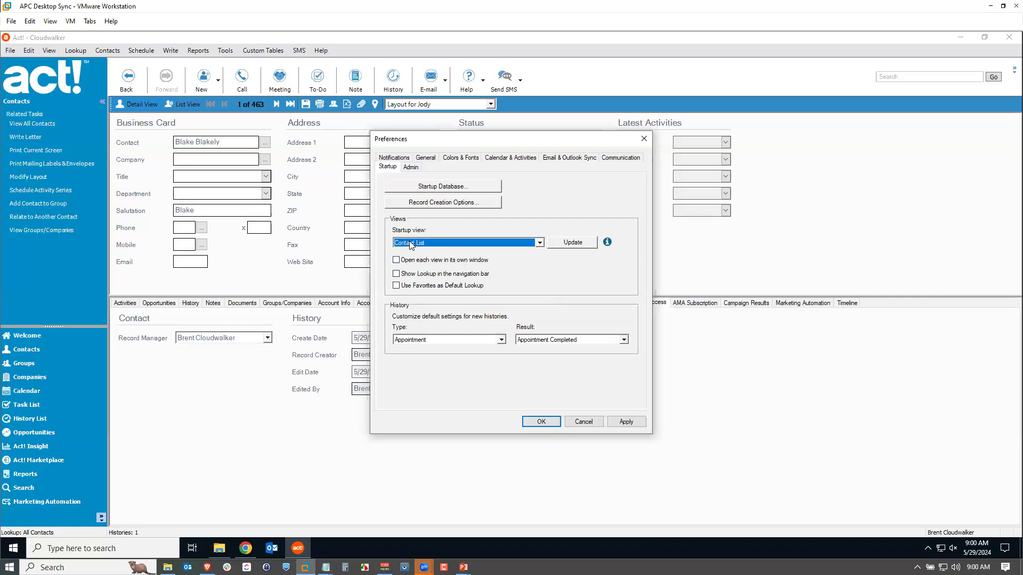
Step: Run the update for the startup view setting and apply the preferences
left_click(571, 245)
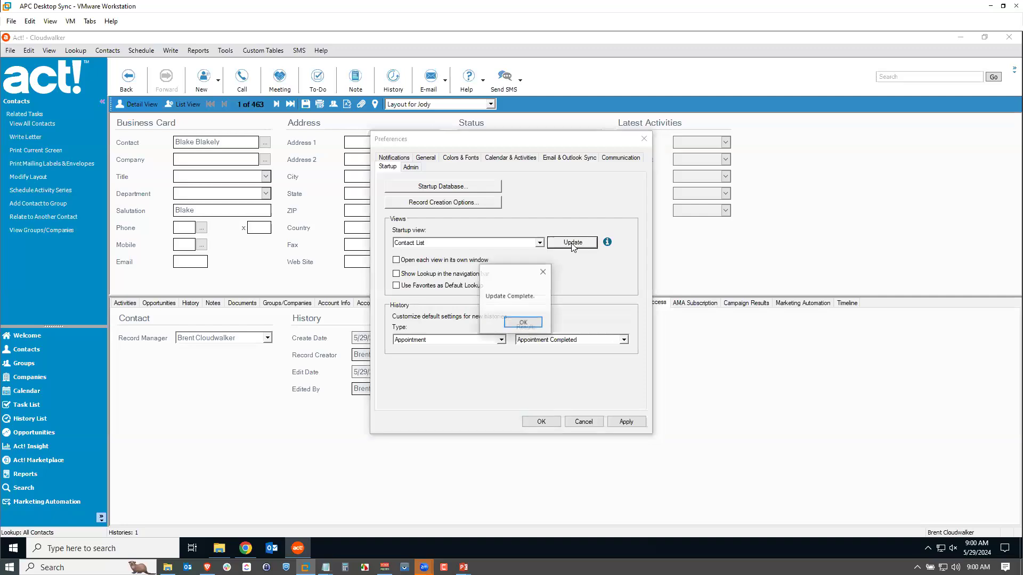
left_click(522, 323)
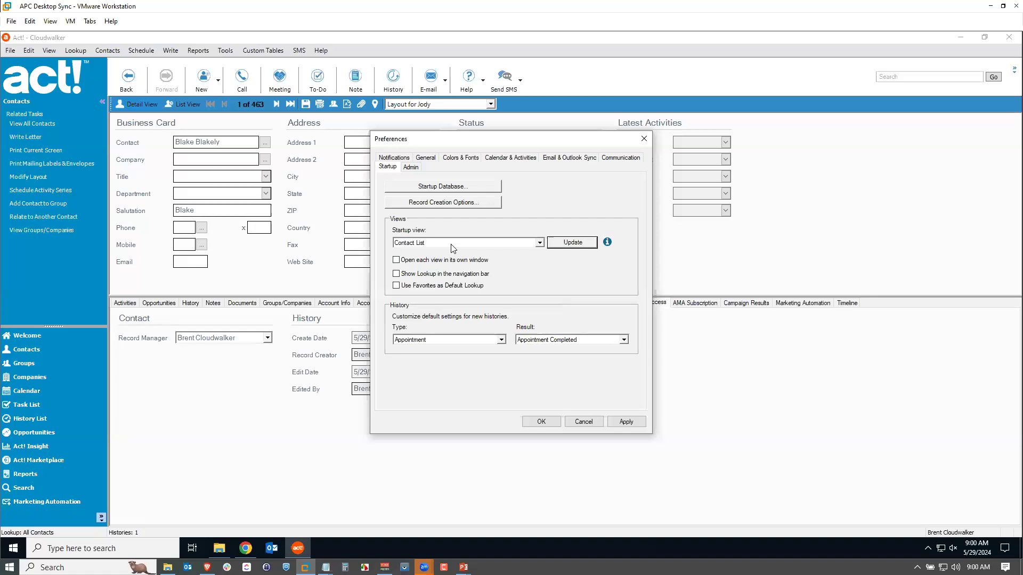
mouse_move(607, 245)
left_click(628, 422)
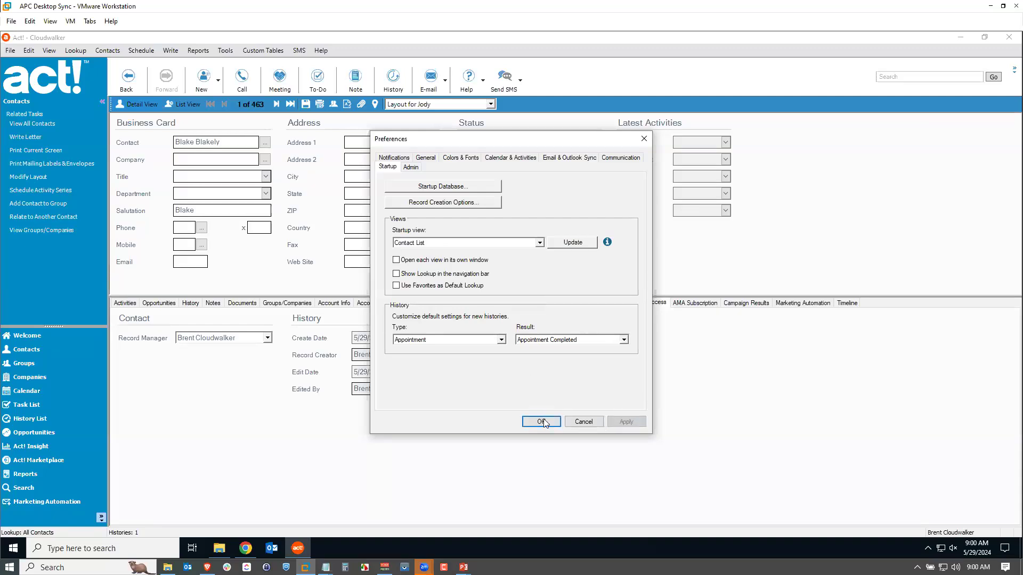
left_click(540, 422)
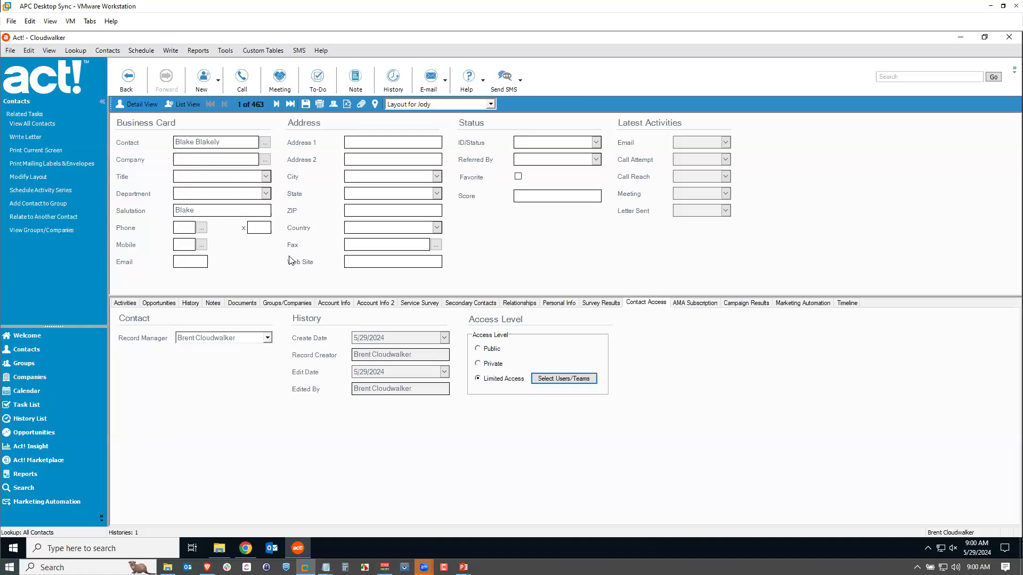
Step: Check the default type and result of a new history, try the Demonstration type, and discard the history
left_click(392, 78)
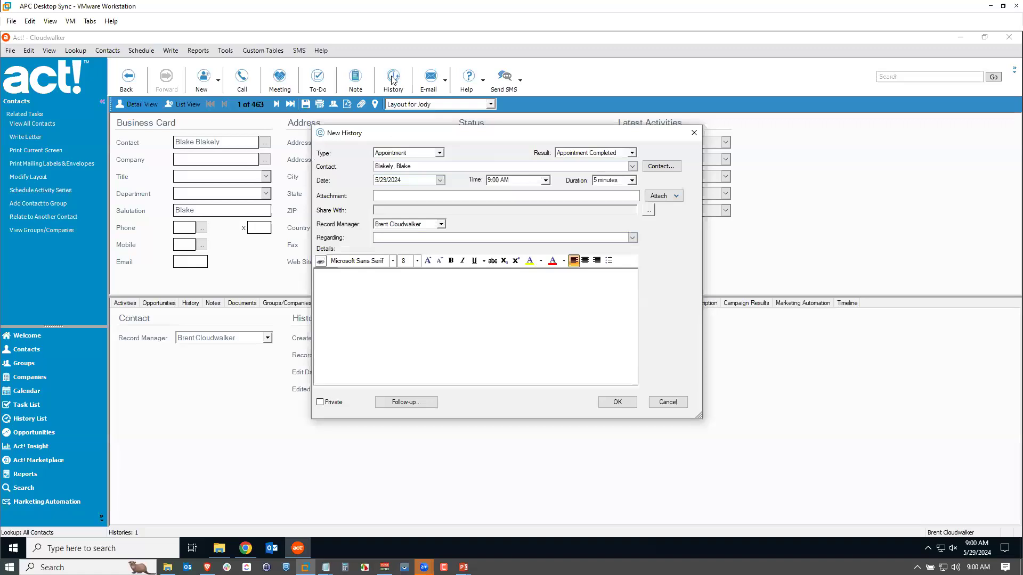
left_click(515, 287)
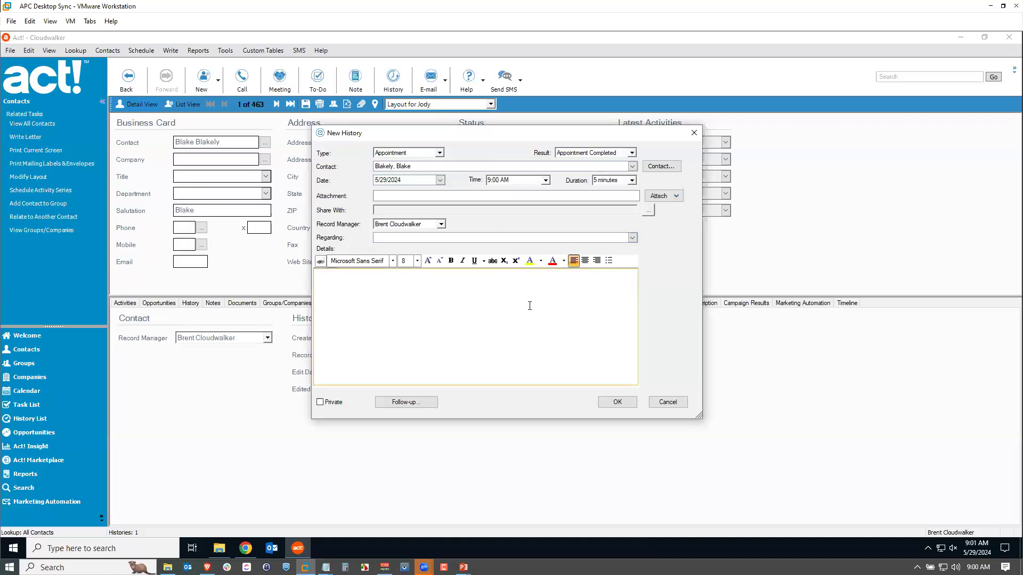
left_click(474, 237)
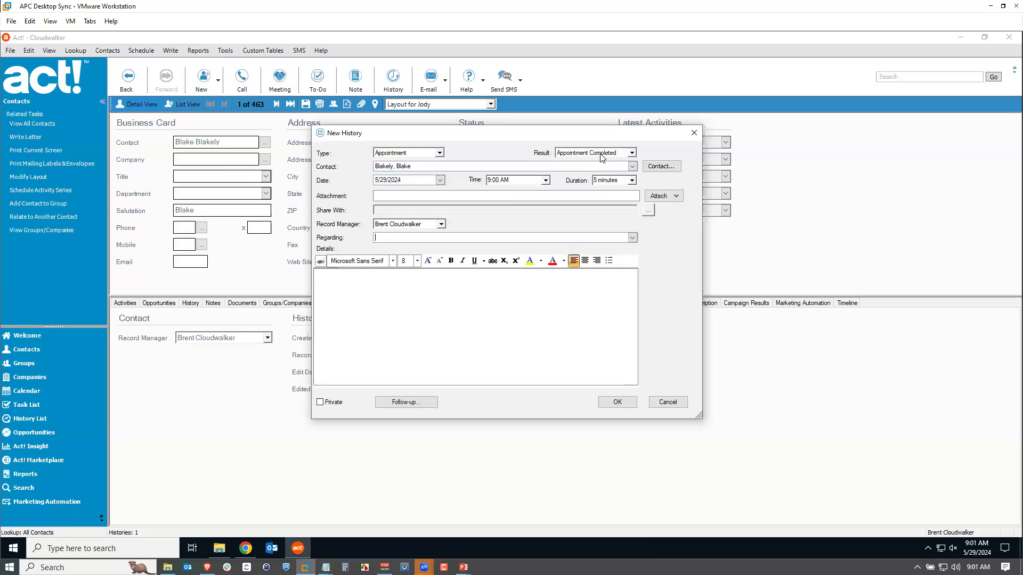
left_click(440, 153)
left_click(408, 170)
left_click(668, 402)
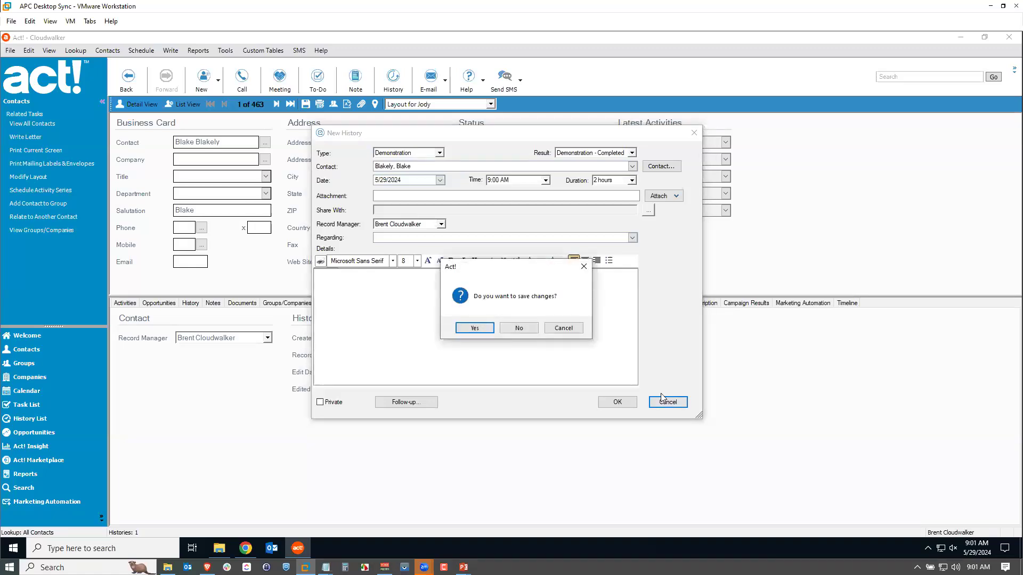
left_click(536, 328)
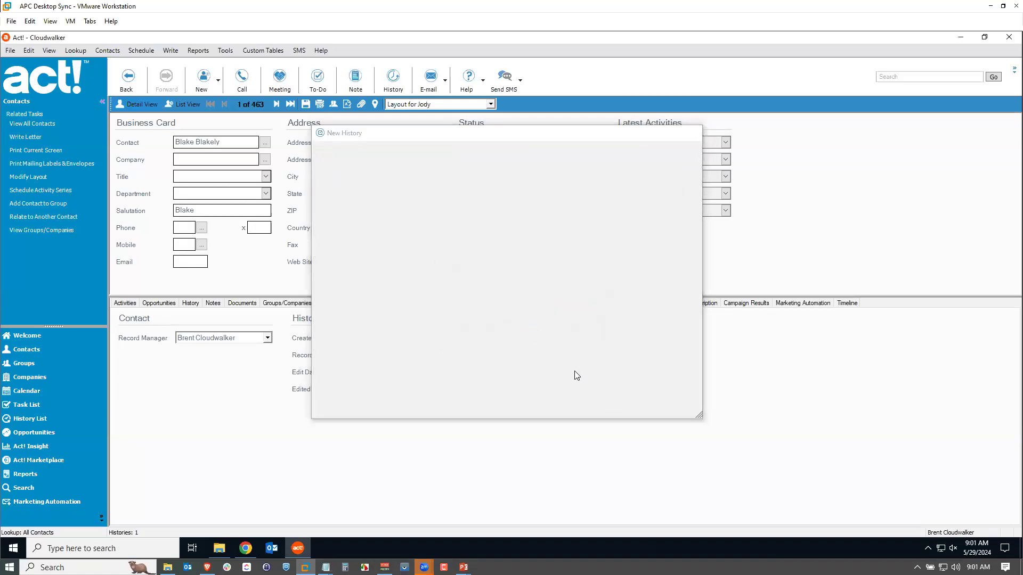
Step: In the startup preferences, set the defaults for new histories to type Appointment and result Appointment Not Completed, and apply them
left_click(225, 50)
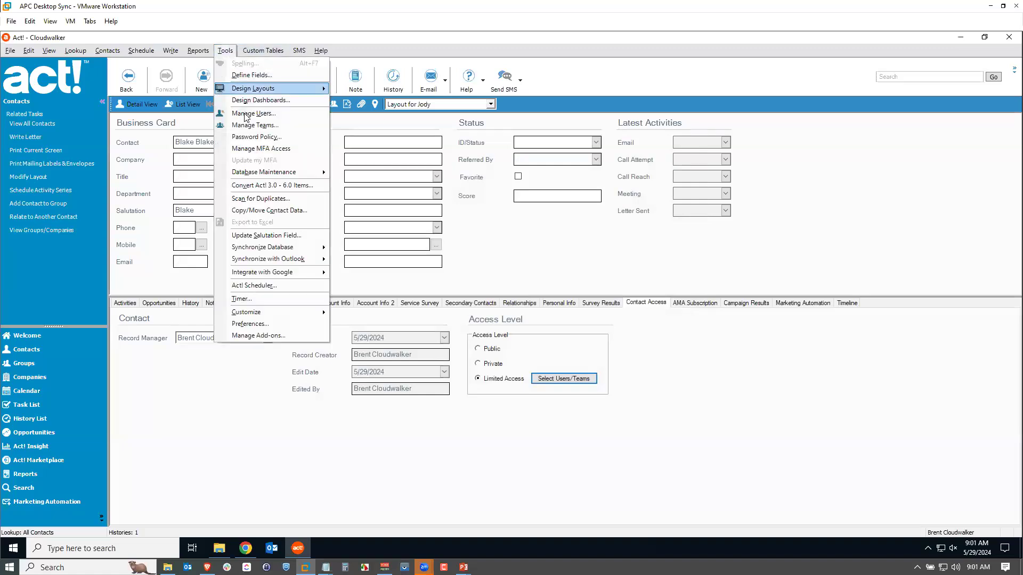
left_click(265, 324)
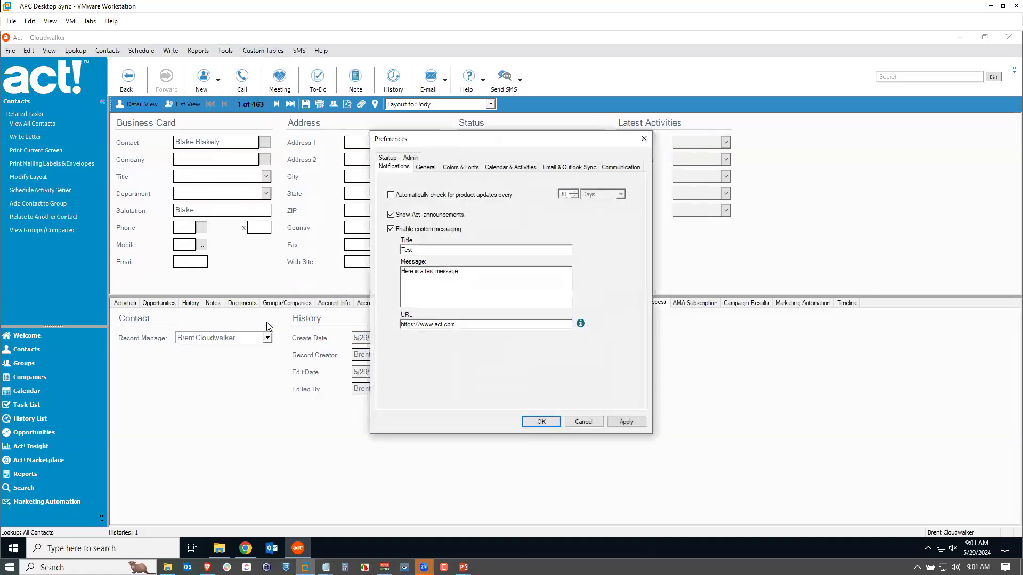
left_click(394, 159)
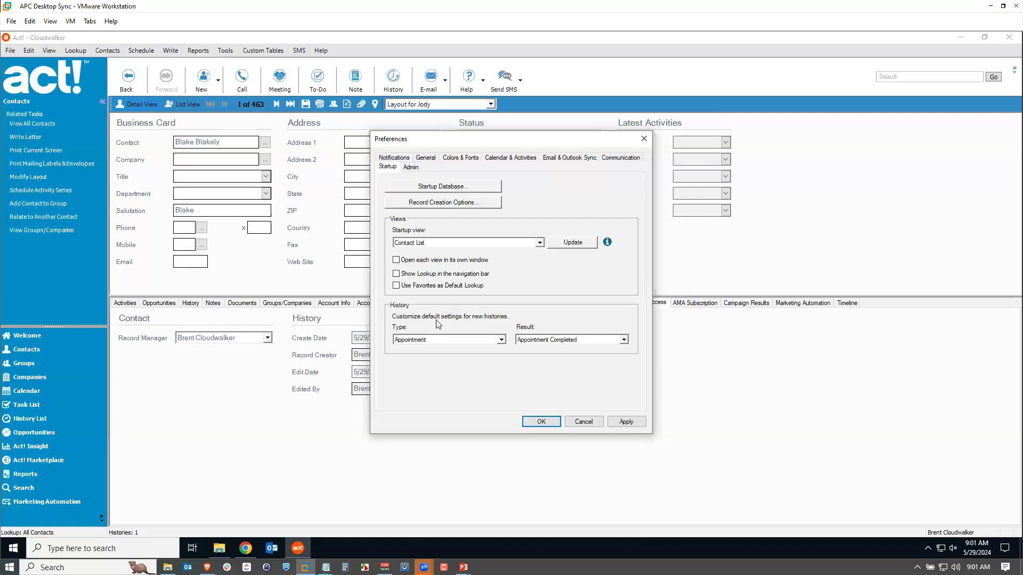
left_click(501, 341)
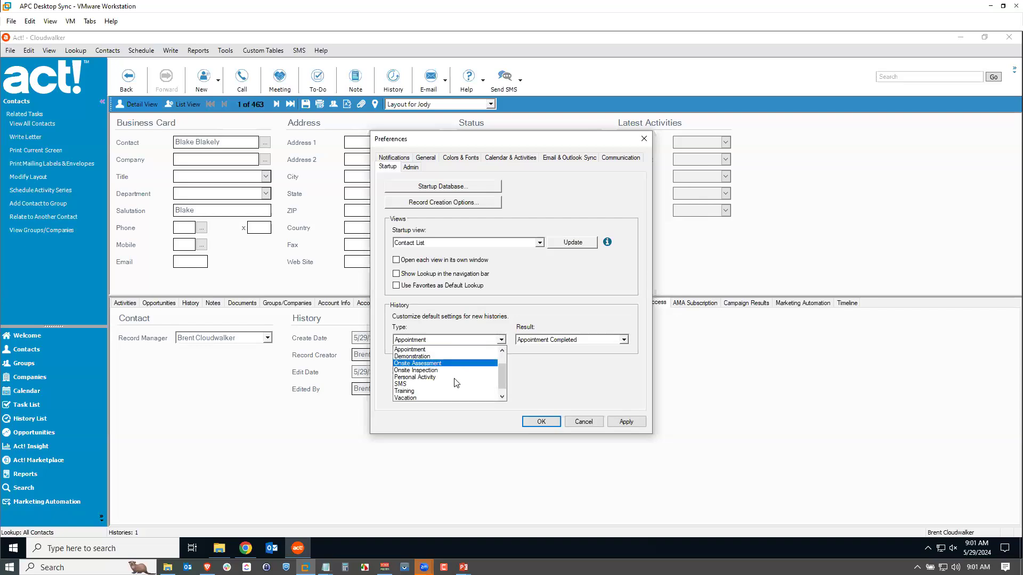
left_click(469, 350)
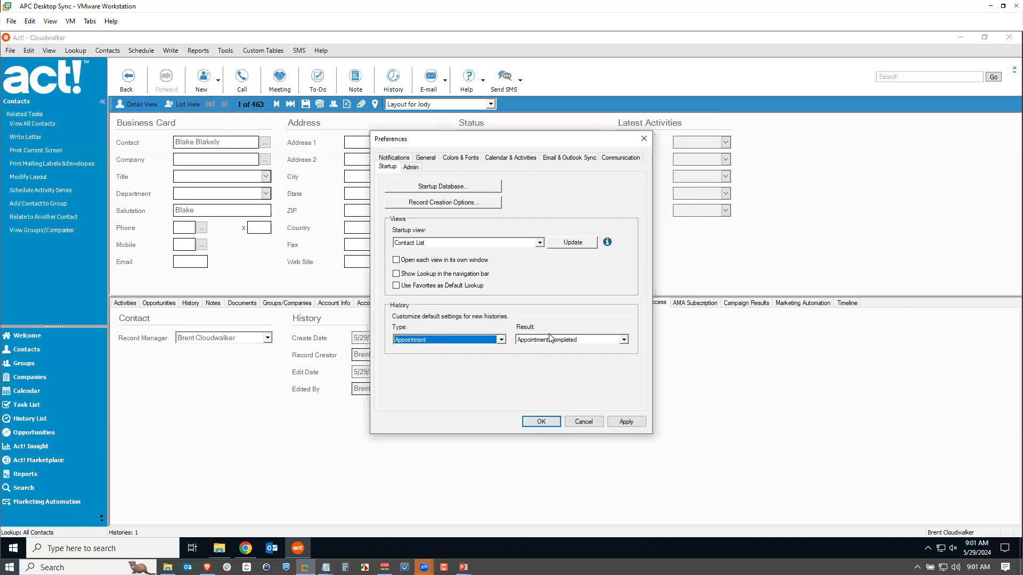
left_click(624, 339)
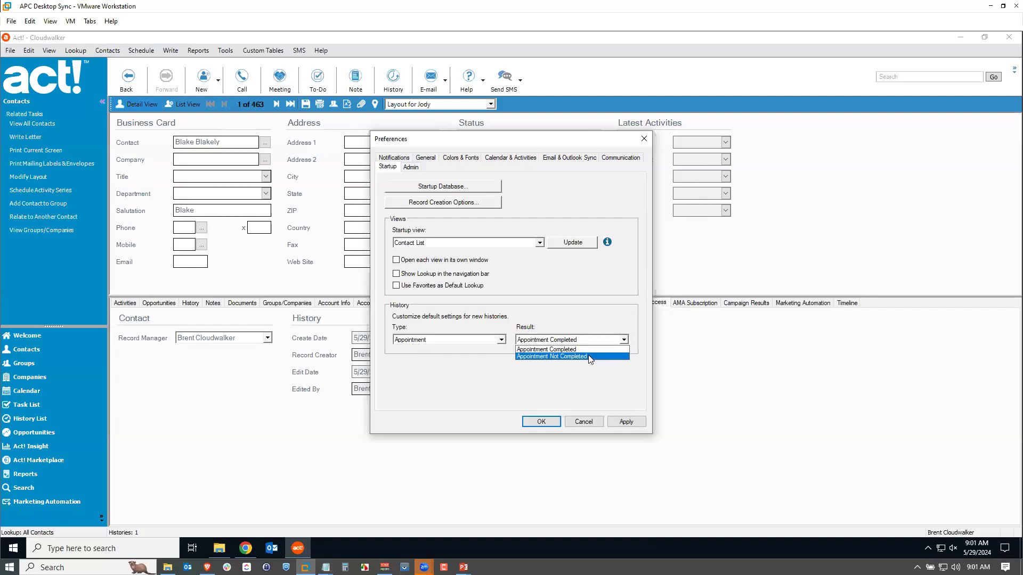
left_click(586, 357)
left_click(624, 422)
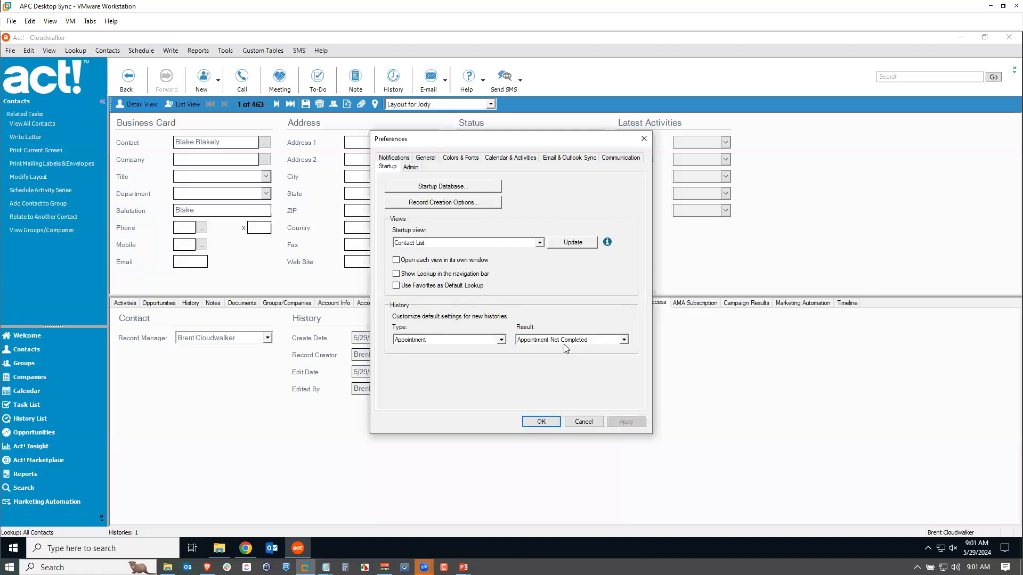
left_click(541, 421)
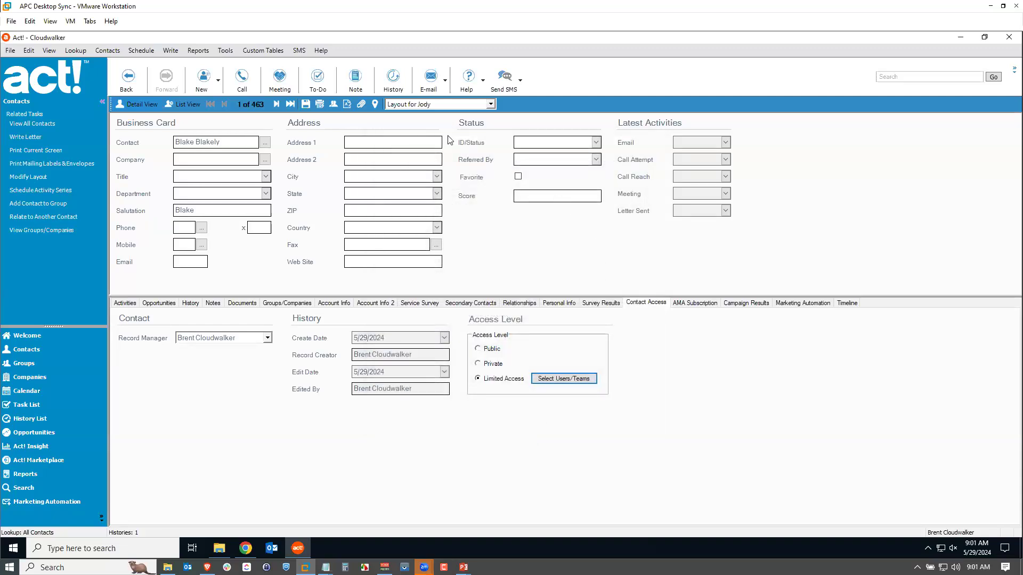
Step: Check the defaults in a new history, try the Appointment Completed result, and discard the history
left_click(392, 77)
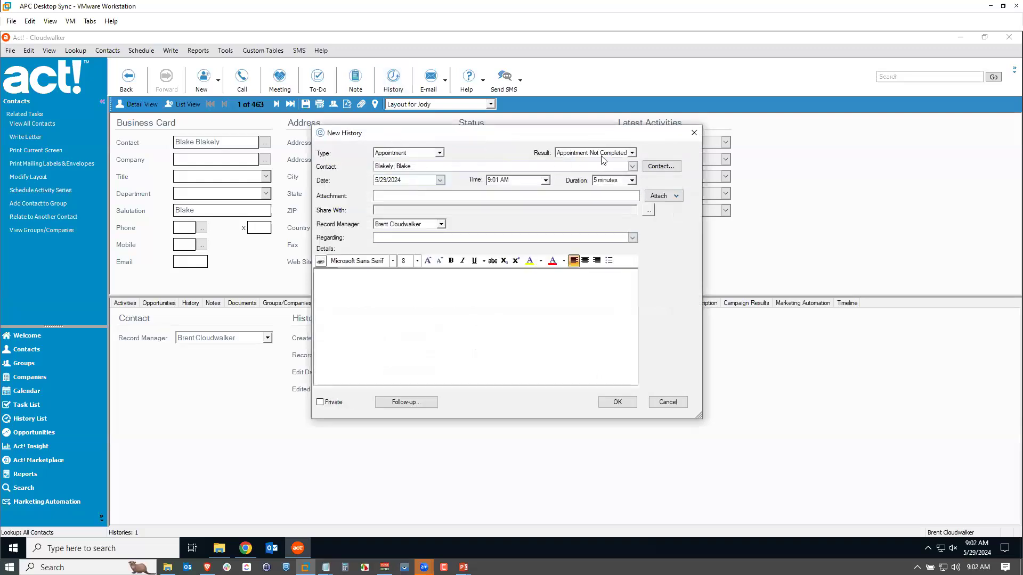
left_click(631, 152)
left_click(624, 160)
left_click(668, 402)
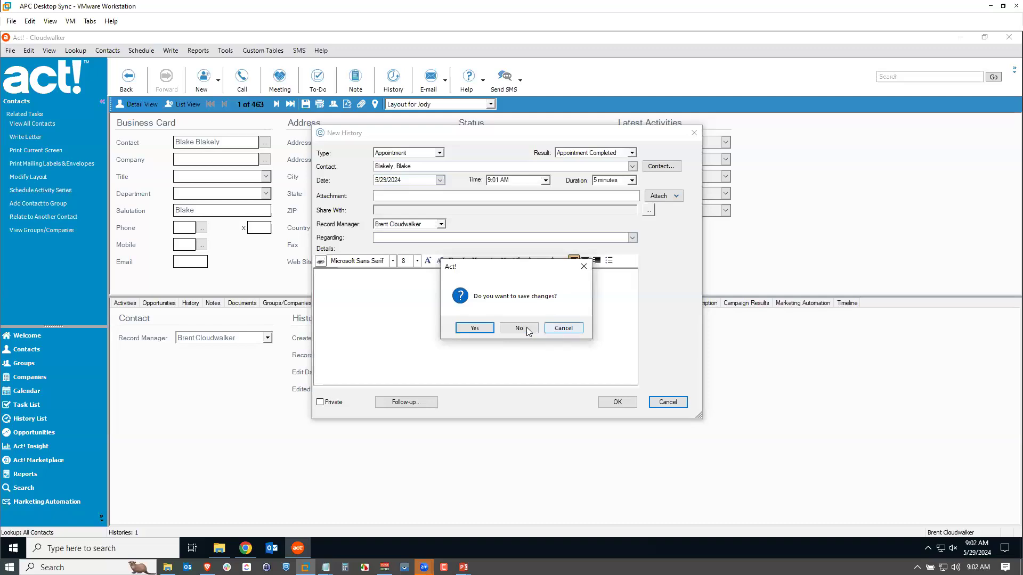
left_click(529, 329)
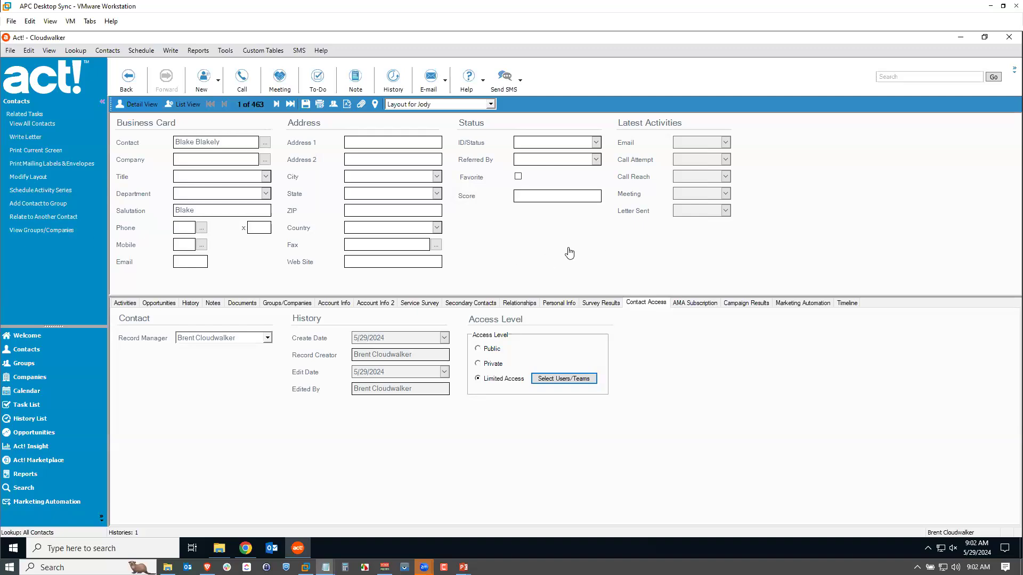
Step: Display the Act! notifications and dismiss the product update notice to view the custom message
left_click(315, 51)
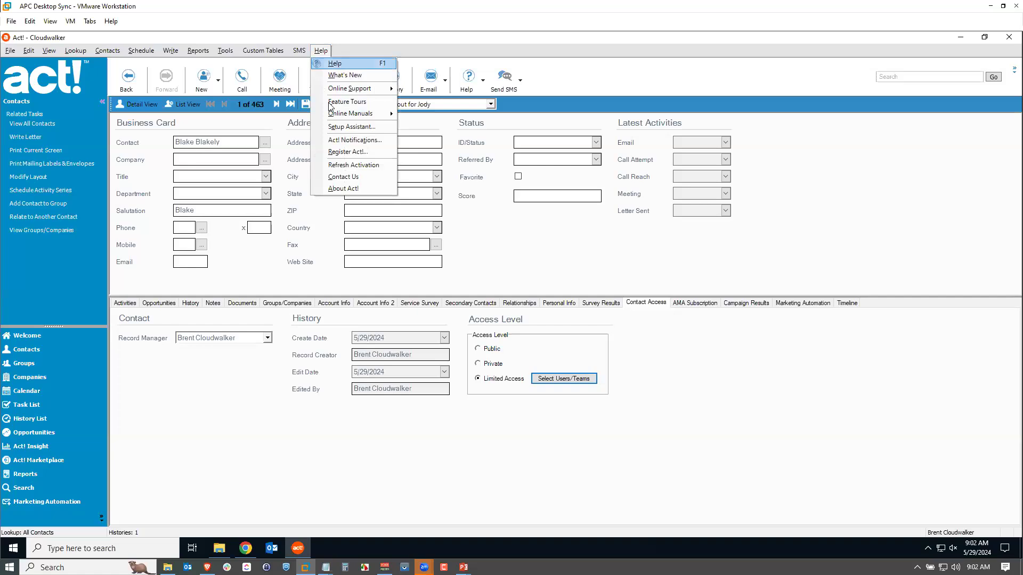
left_click(353, 140)
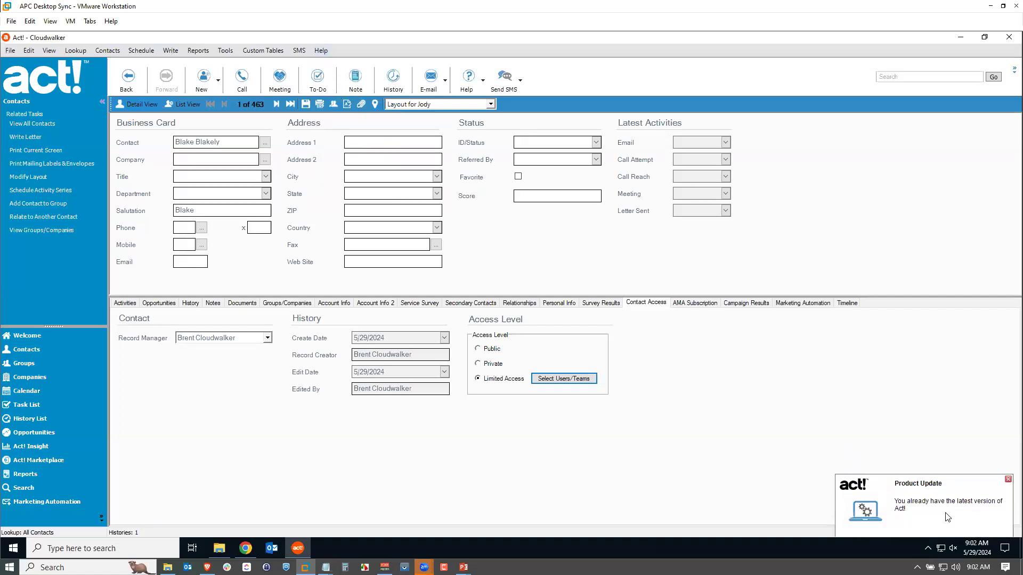
left_click(1007, 481)
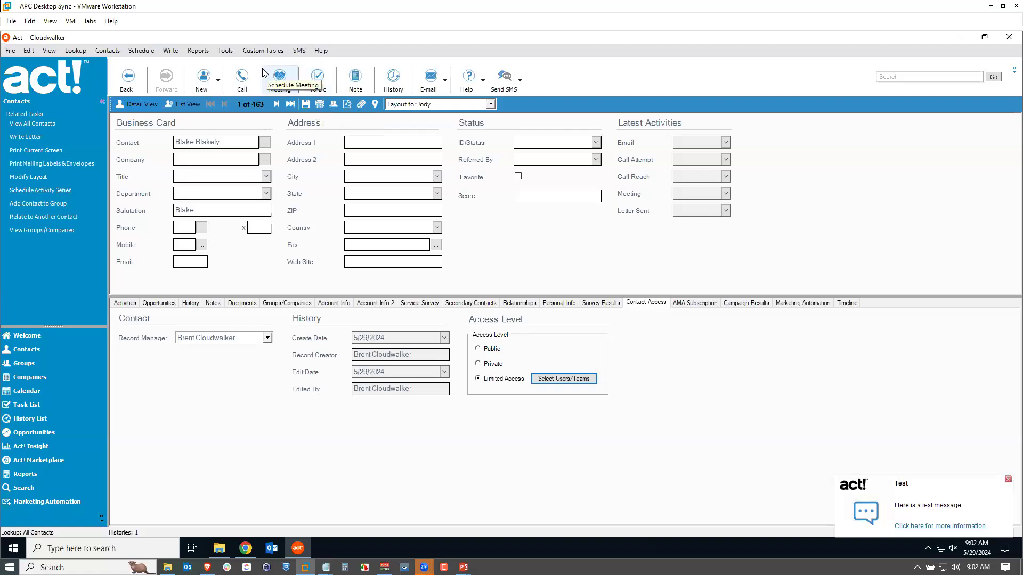
Step: Set the title of the custom messaging notification to "Synchronize!" in the notification preferences
left_click(225, 50)
left_click(259, 324)
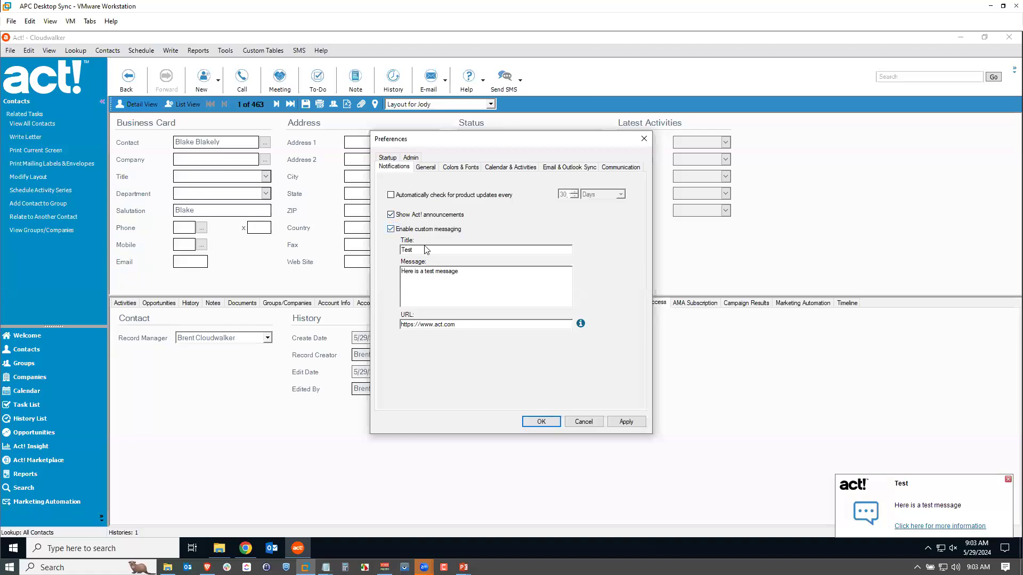
double_click(394, 250)
type("Synchronize!")
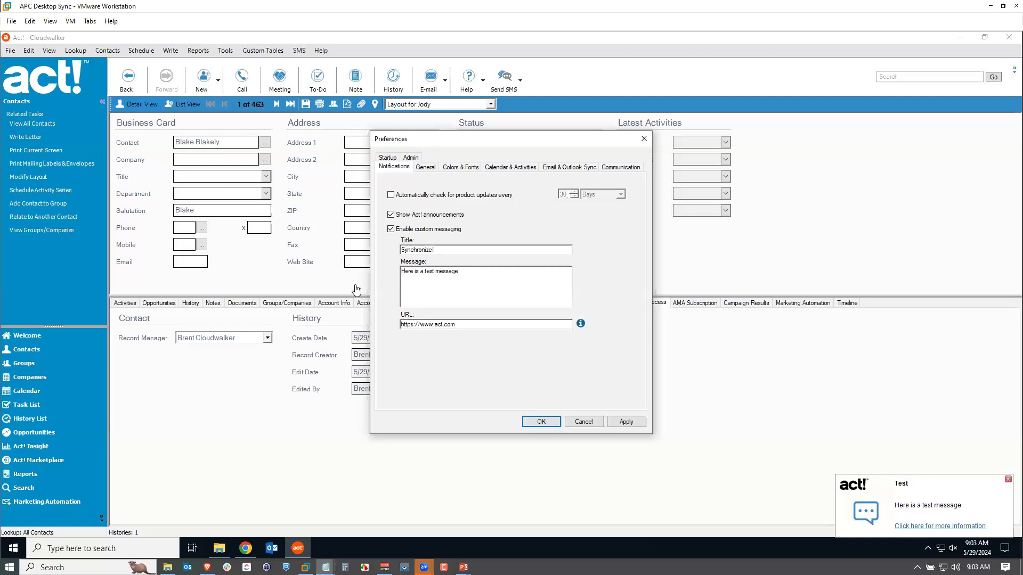
Step: Set the custom message to "To all users of Act! Sync. Please remember to sync all of your records by the end of the month!" and apply it
left_click_drag(465, 271, 400, 273)
type("To all users of Act! Sync. Please remember to sync all of your records by the end of the month!")
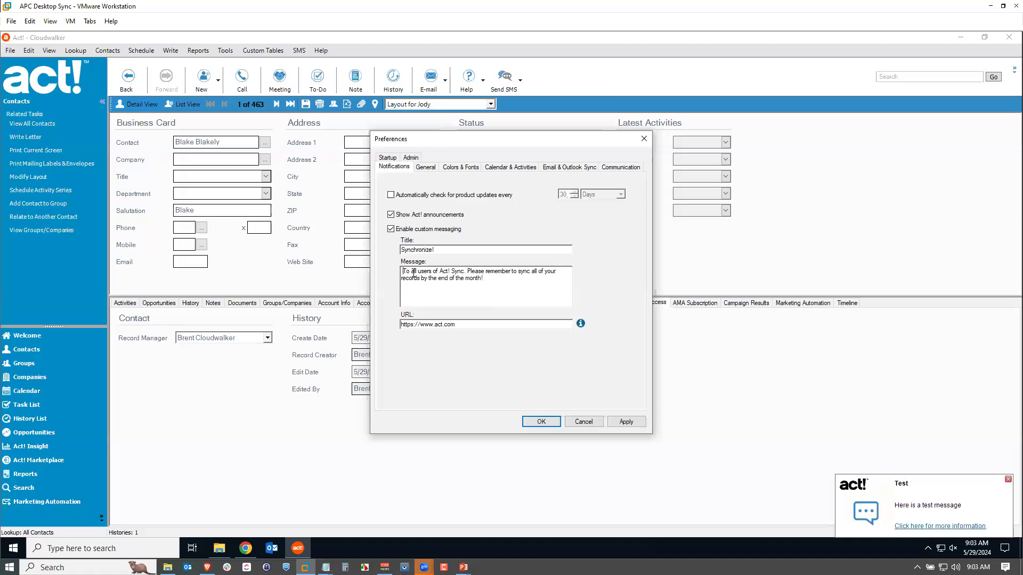
key("BackSpace")
left_click(628, 423)
left_click(539, 423)
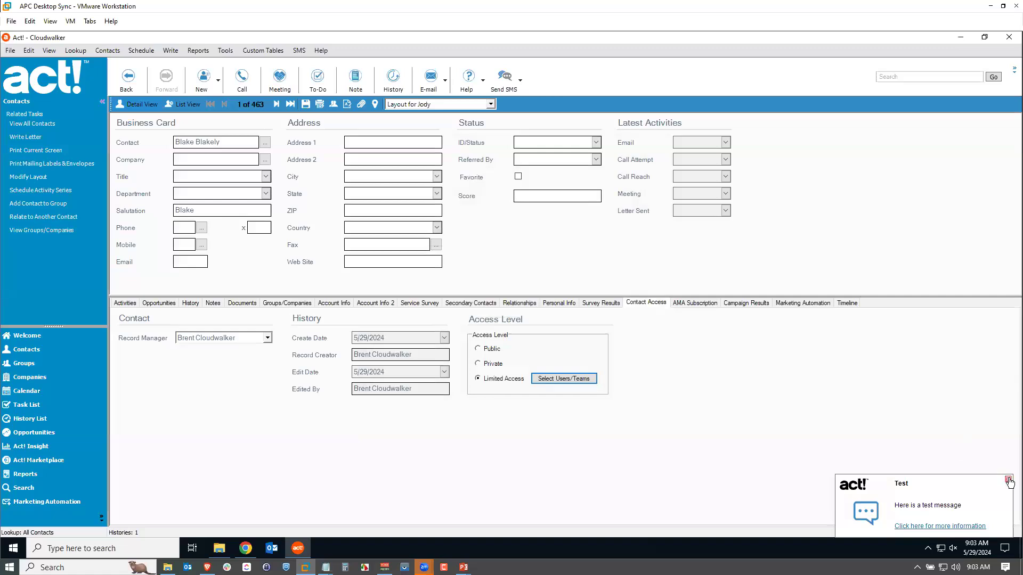
Step: Dismiss the old test notification, display the Act! notifications again to check the revised custom message, and close it
left_click(1007, 479)
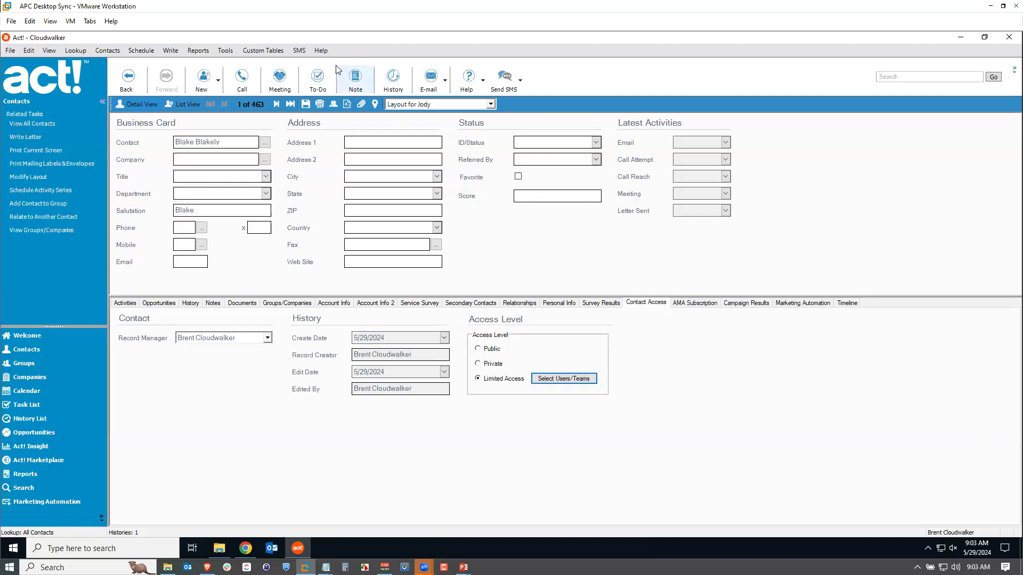
left_click(318, 50)
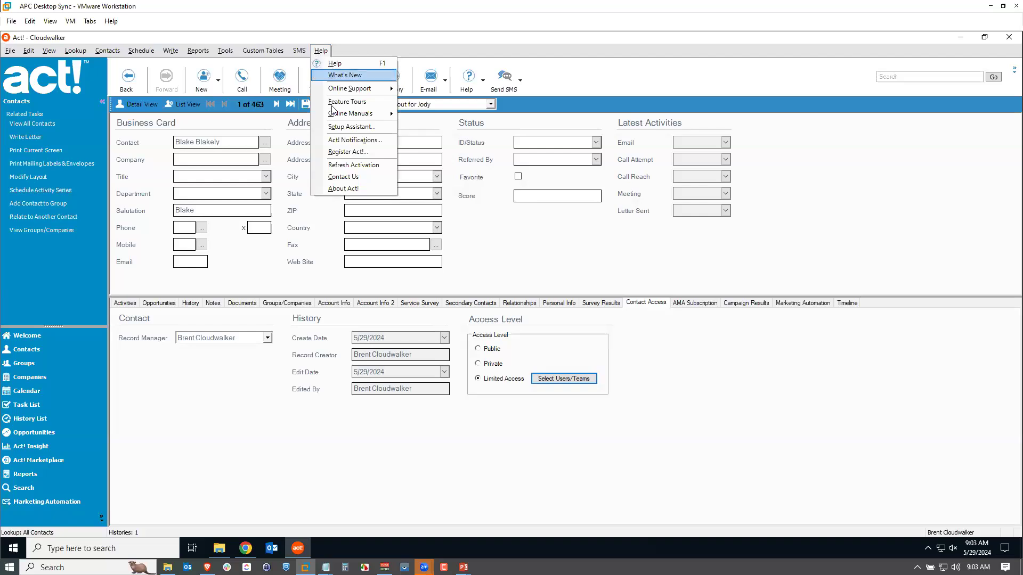
left_click(347, 142)
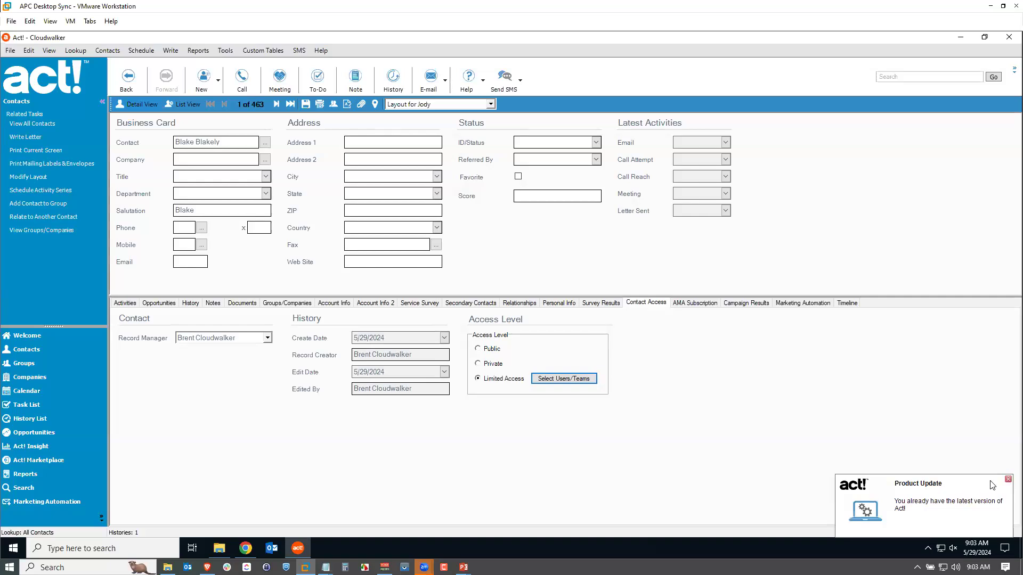
left_click(1007, 480)
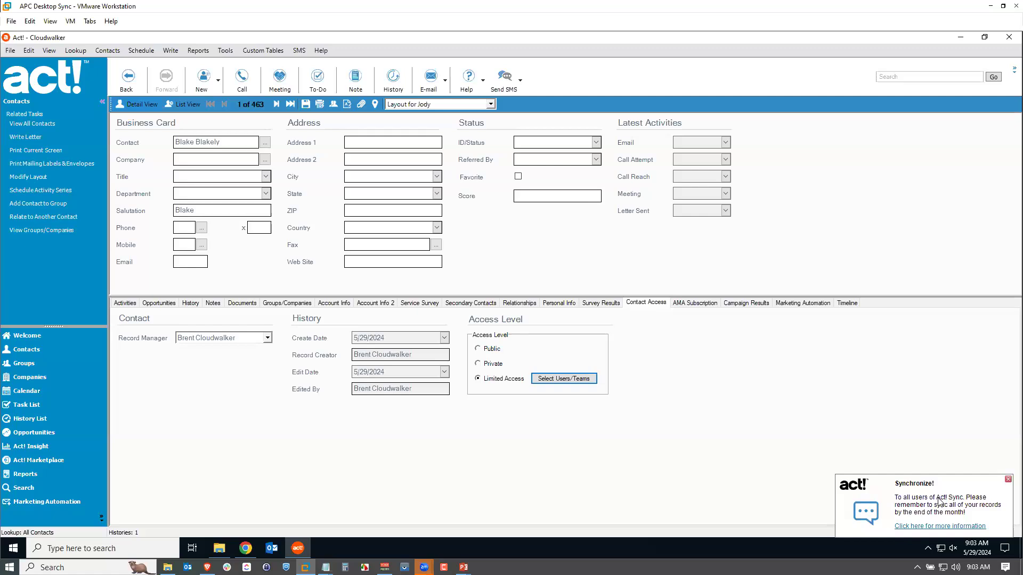
left_click(1008, 481)
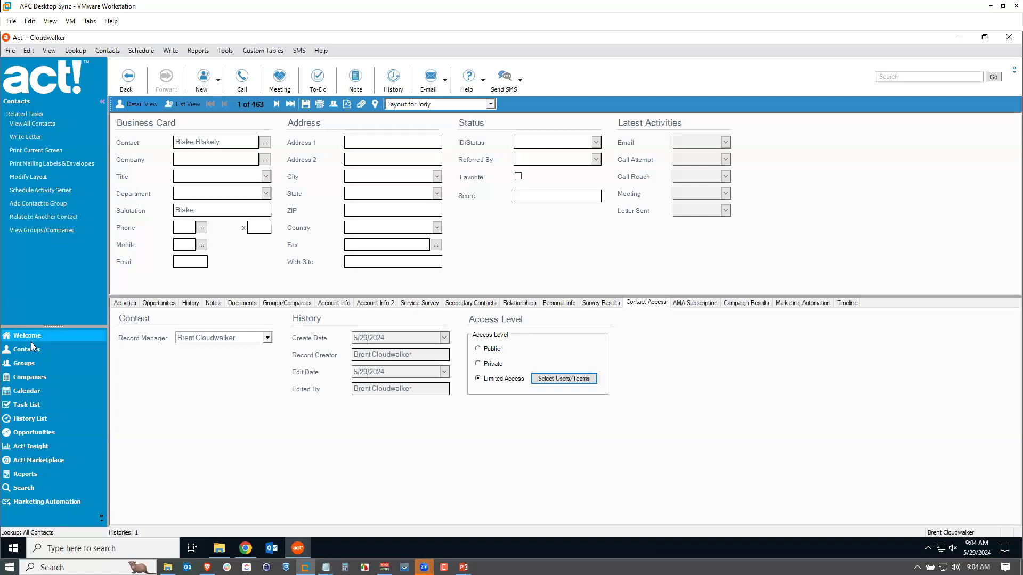
Step: Look up all contacts and examine the contact list for companies without a linked company record
left_click(77, 50)
left_click(88, 75)
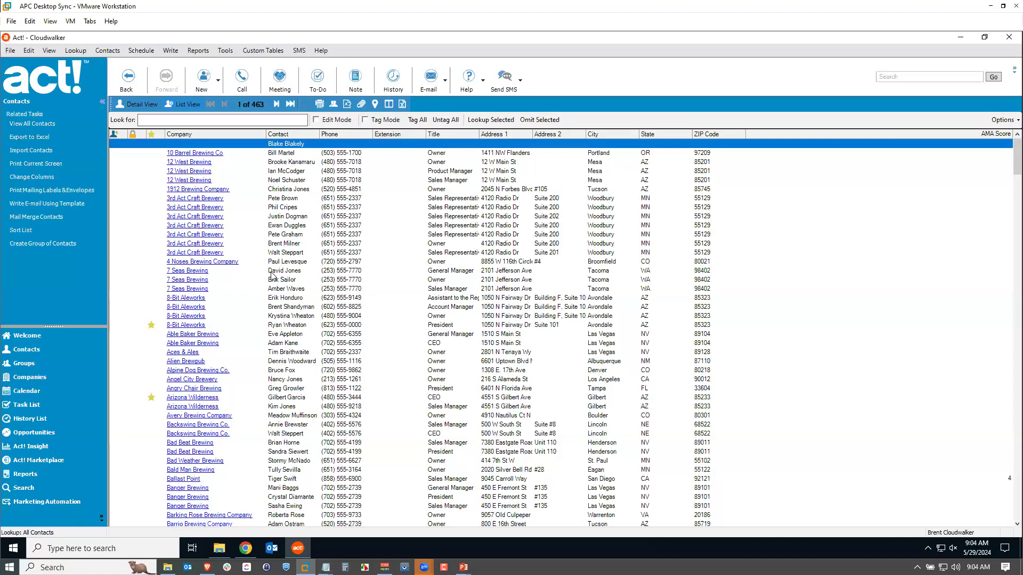
scroll(222, 209, "down", 9)
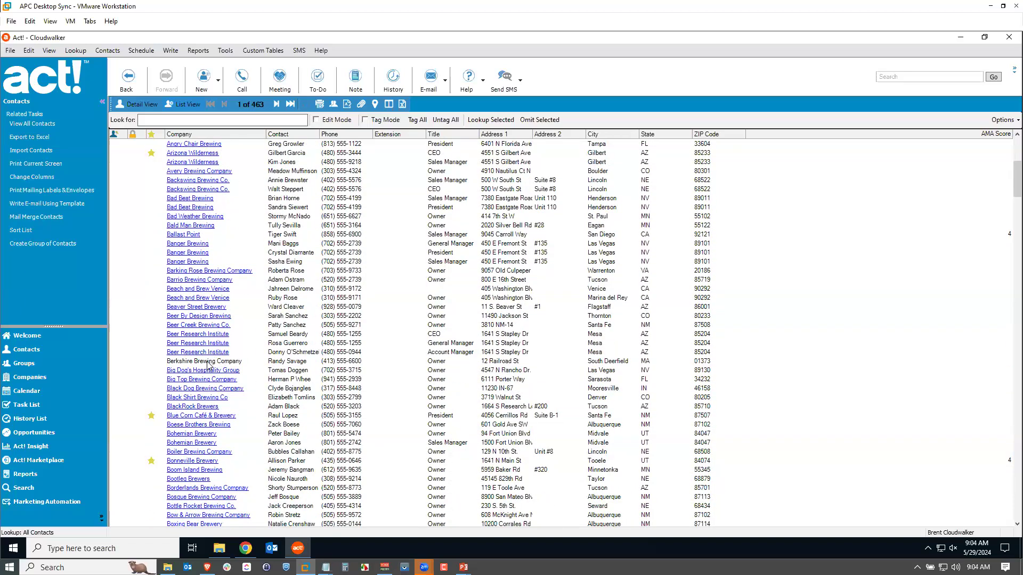
scroll(245, 340, "down", 8)
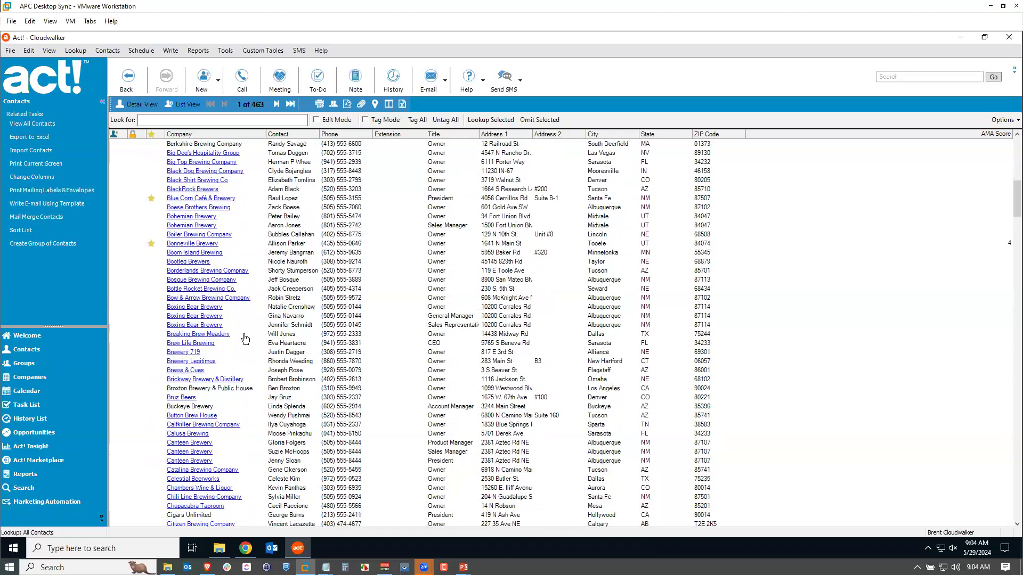
scroll(245, 337, "down", 1)
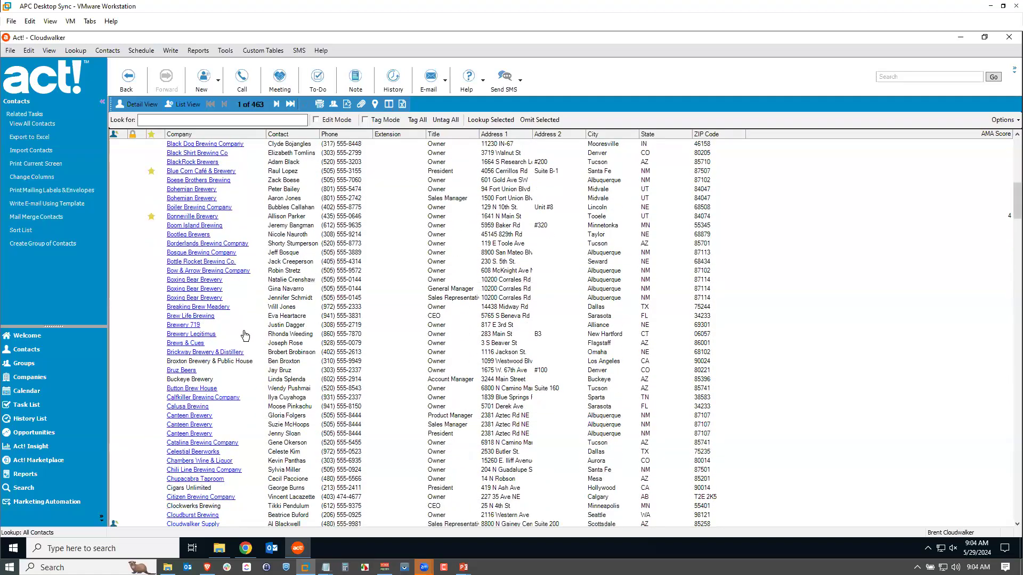
scroll(244, 334, "down", 12)
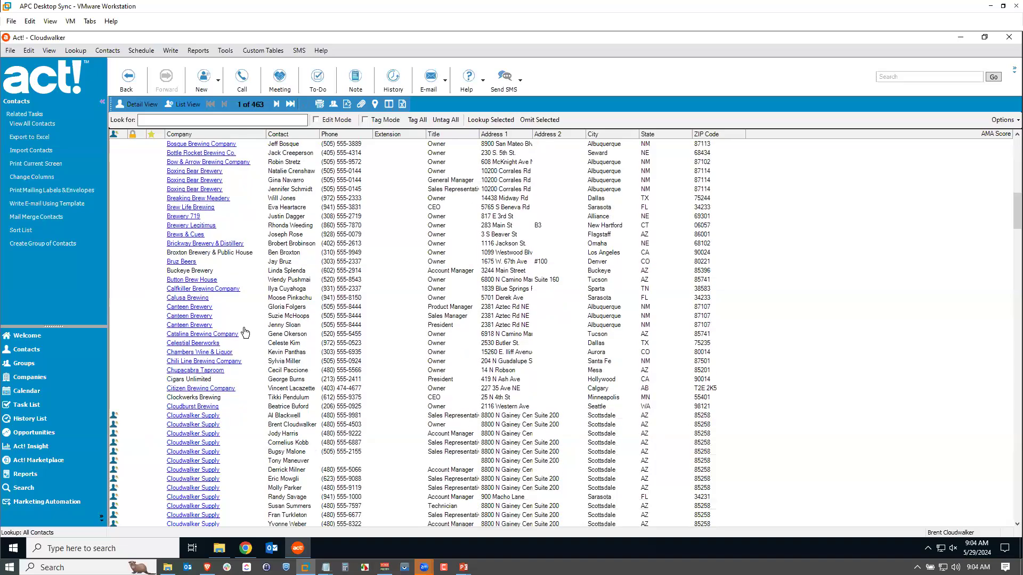
scroll(245, 331, "down", 16)
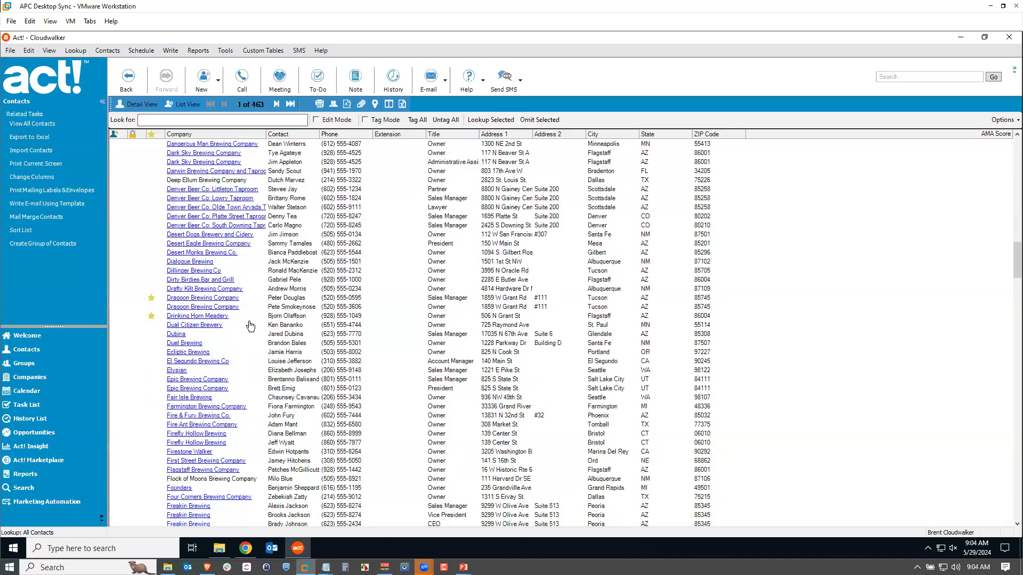
scroll(250, 322, "down", 11)
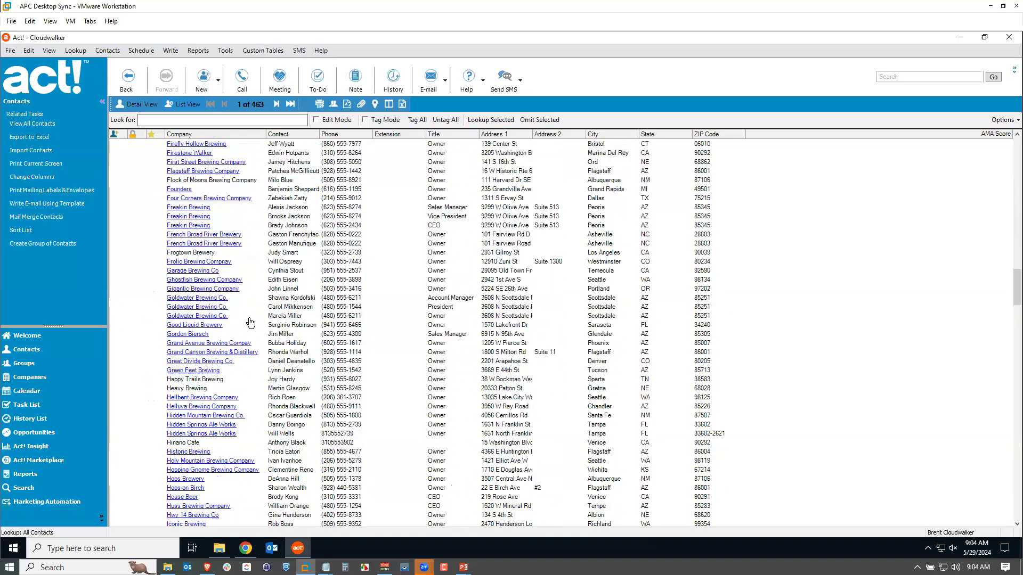
scroll(250, 322, "down", 16)
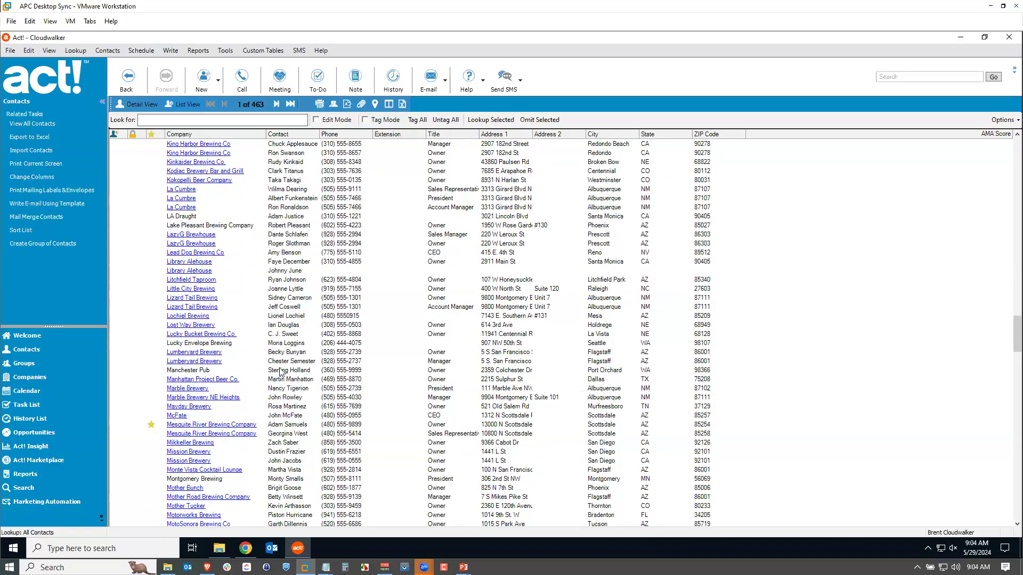
Step: Compare the unlinked Manchester Pub and Lucky Envelope Brewing entries and open the Manchester Pub contact's record
left_click(216, 371)
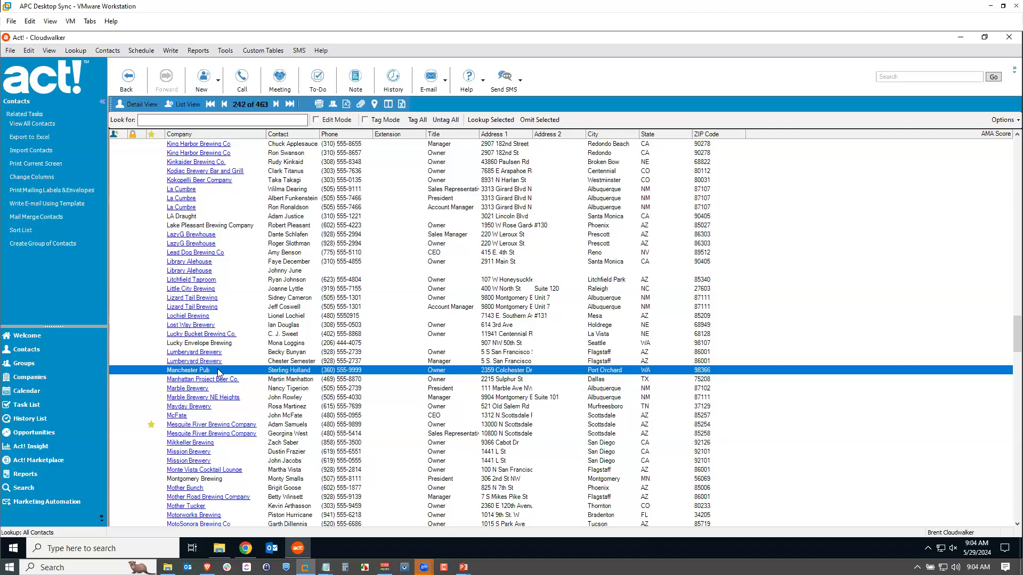
left_click(242, 344)
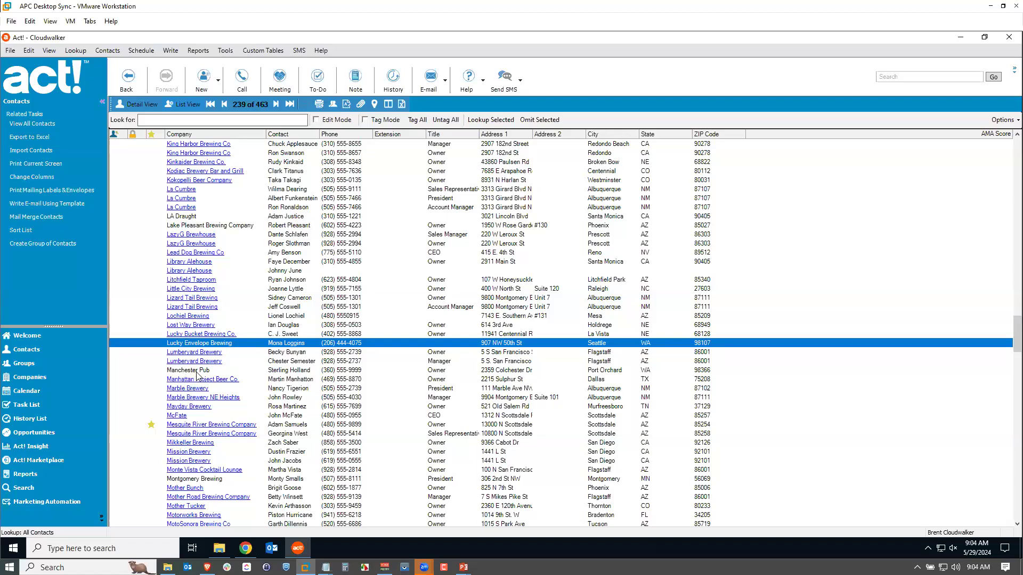
left_click(215, 371)
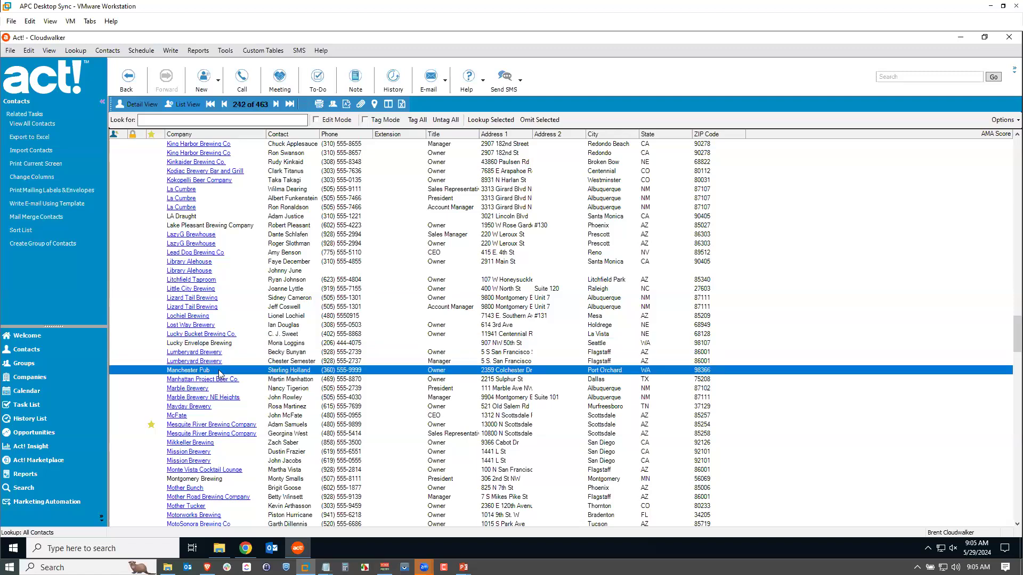
left_click(229, 344)
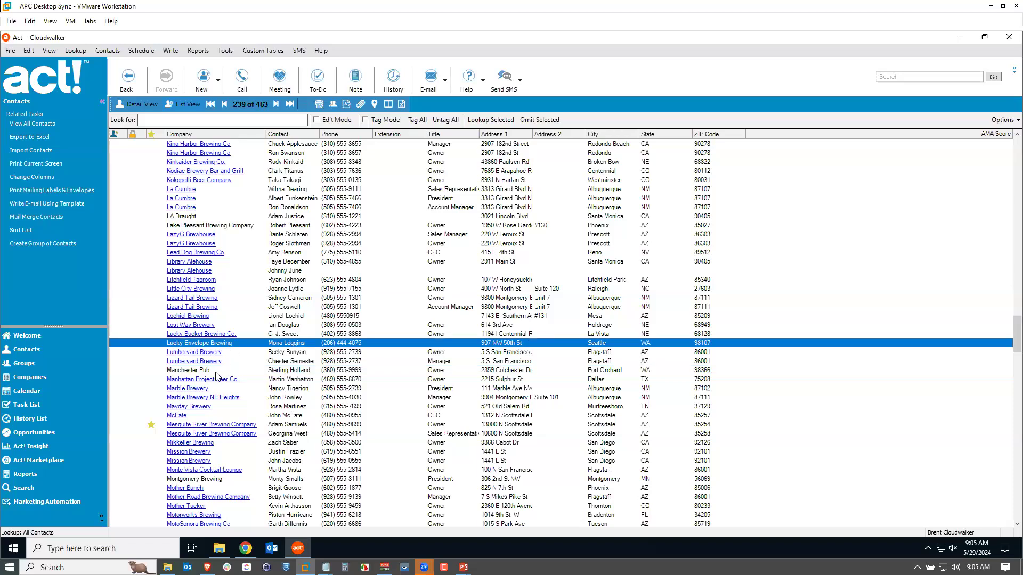
double_click(270, 371)
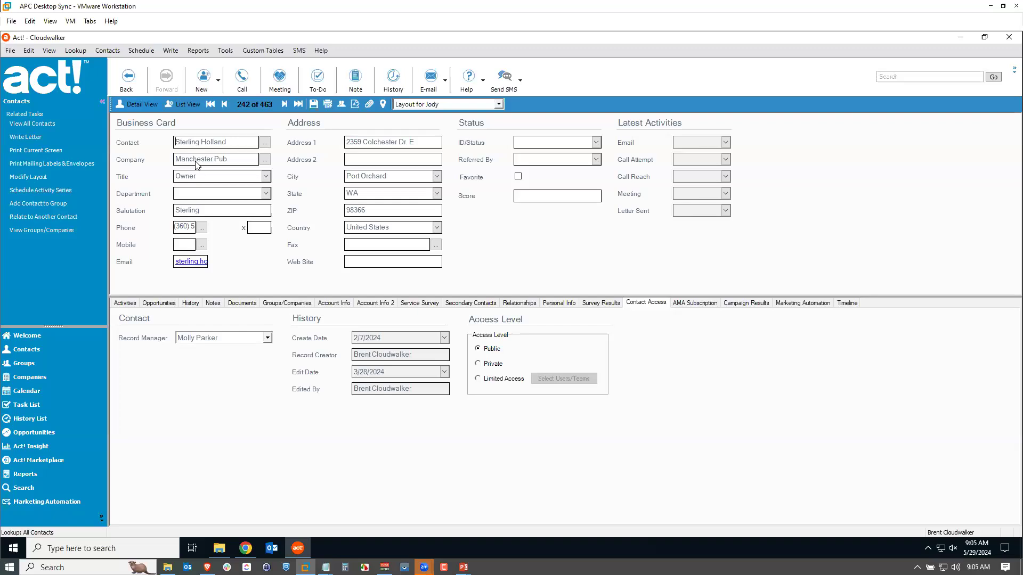
Step: Open the company preferences from the administrator preferences
left_click(230, 50)
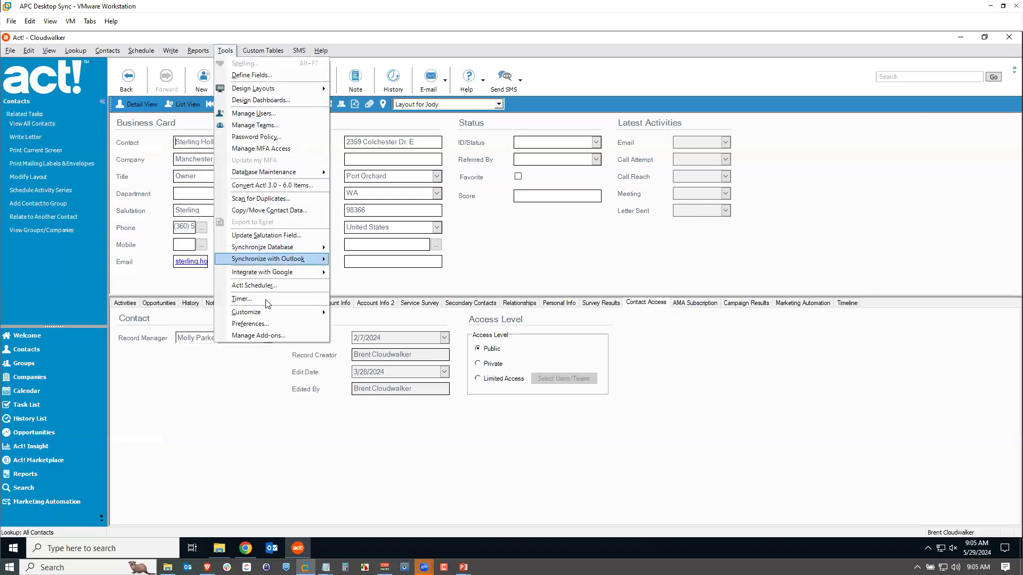
left_click(267, 323)
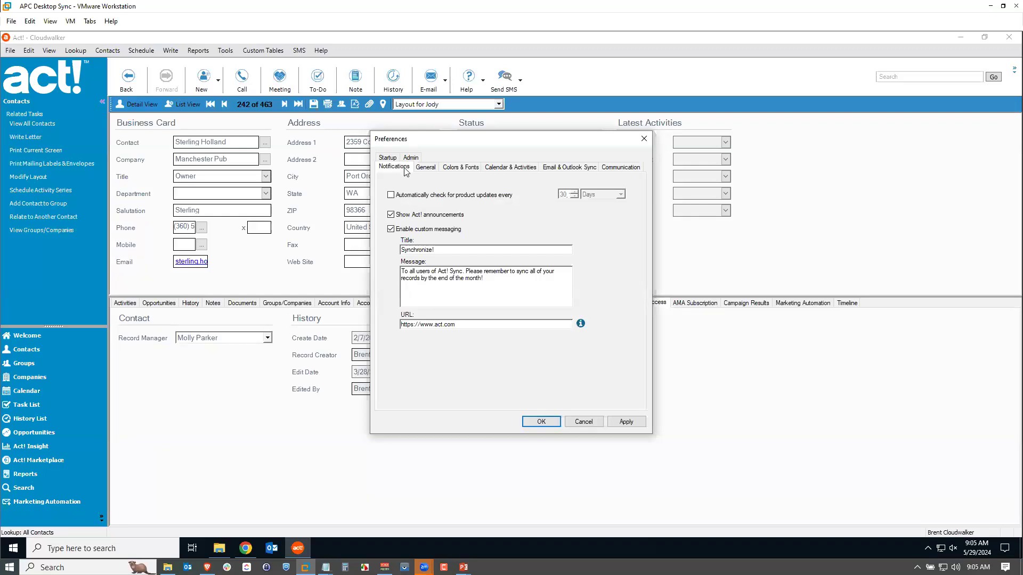
left_click(415, 159)
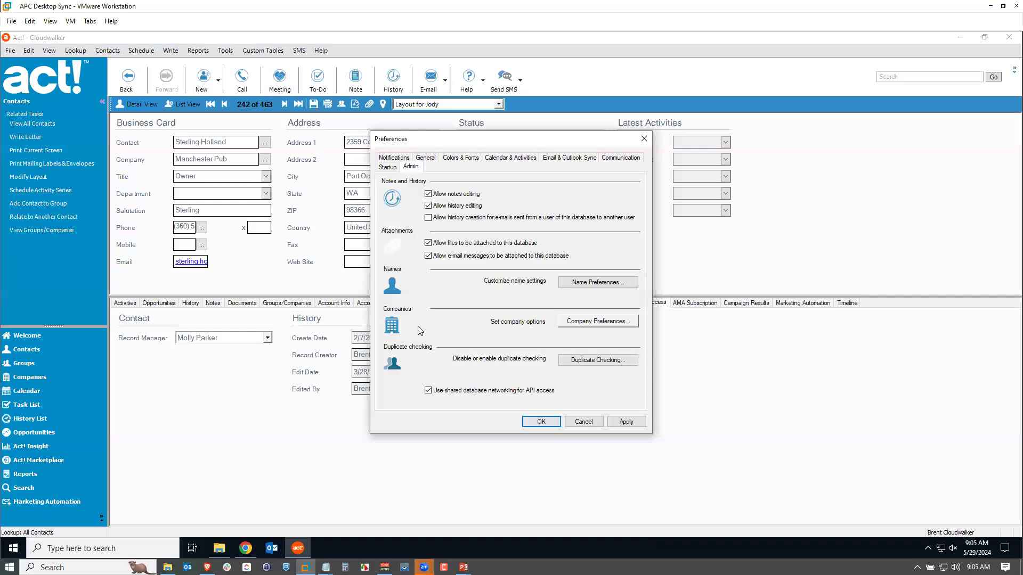
left_click(589, 321)
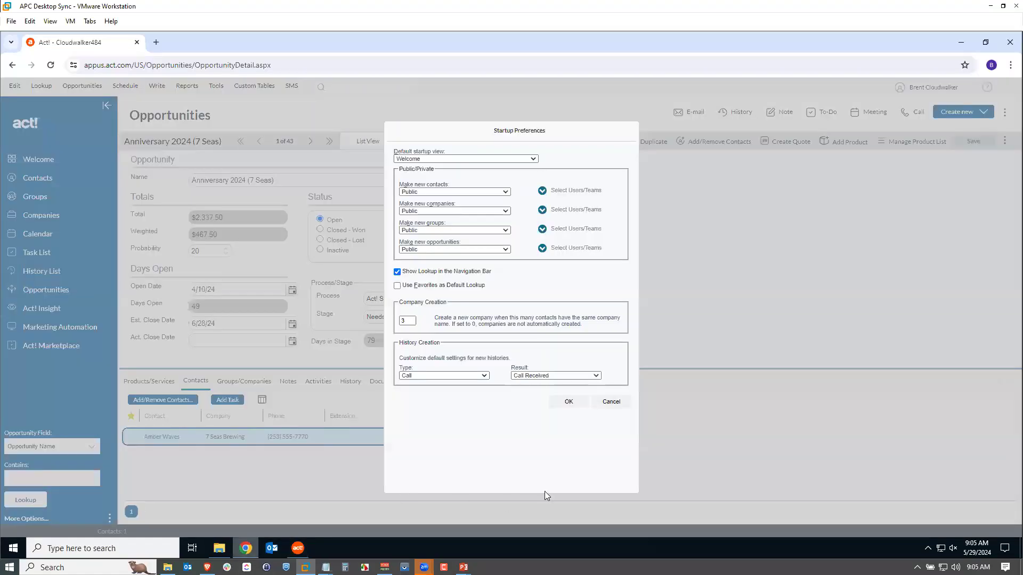
Step: Reopen the startup preferences in the web version to view the Company Creation setting, and switch back to the desktop Act! program
left_click(599, 402)
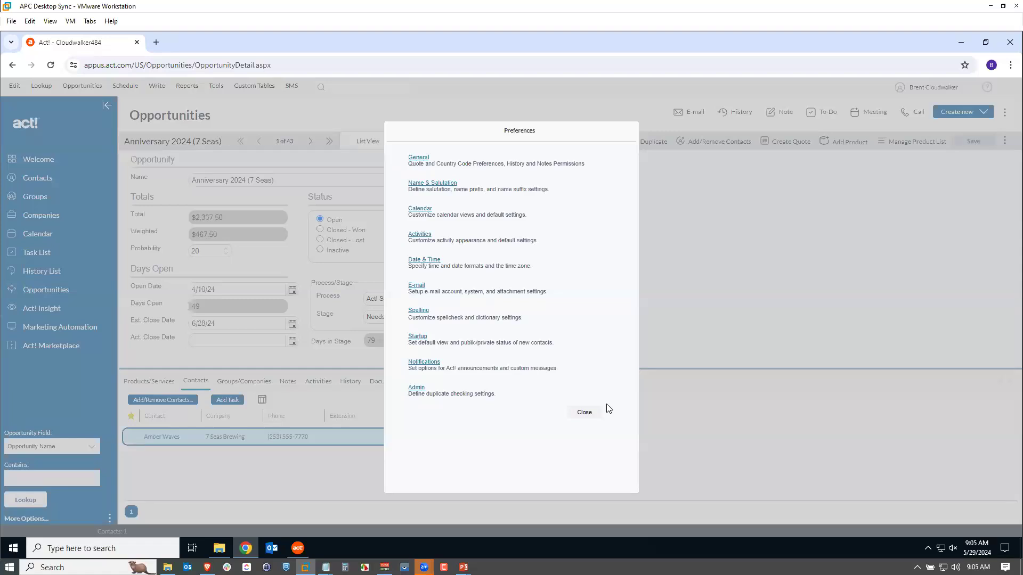
left_click(418, 337)
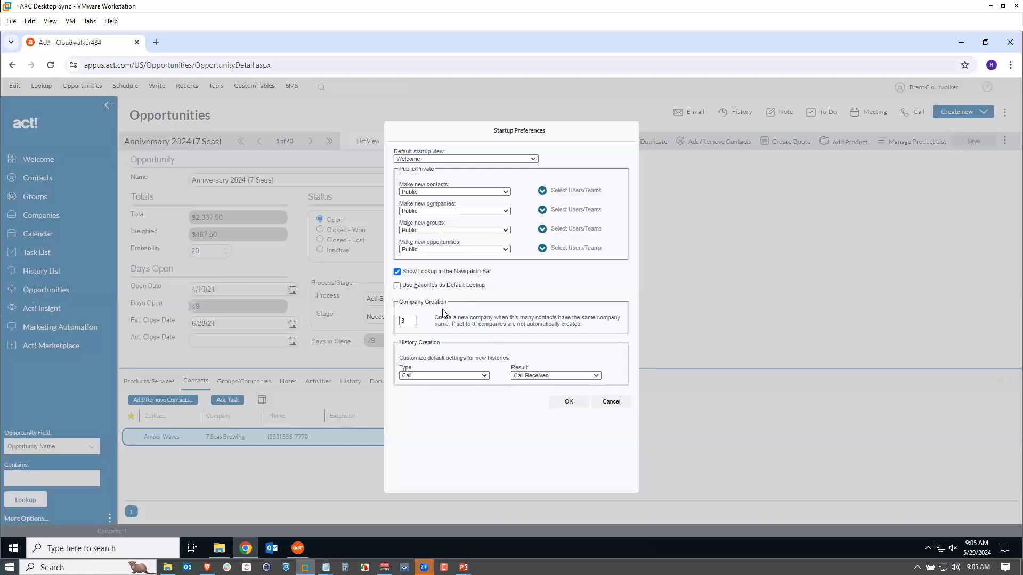
left_click(303, 549)
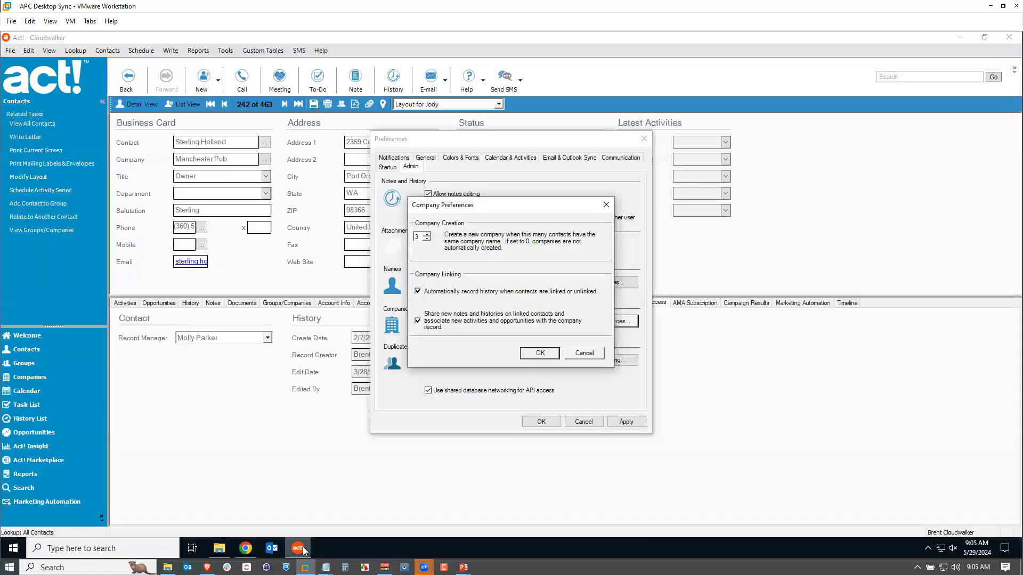
Step: Set automatic company creation to 2 contacts sharing the same company name, accept the threshold change and save the preferences
left_click(427, 240)
left_click(538, 355)
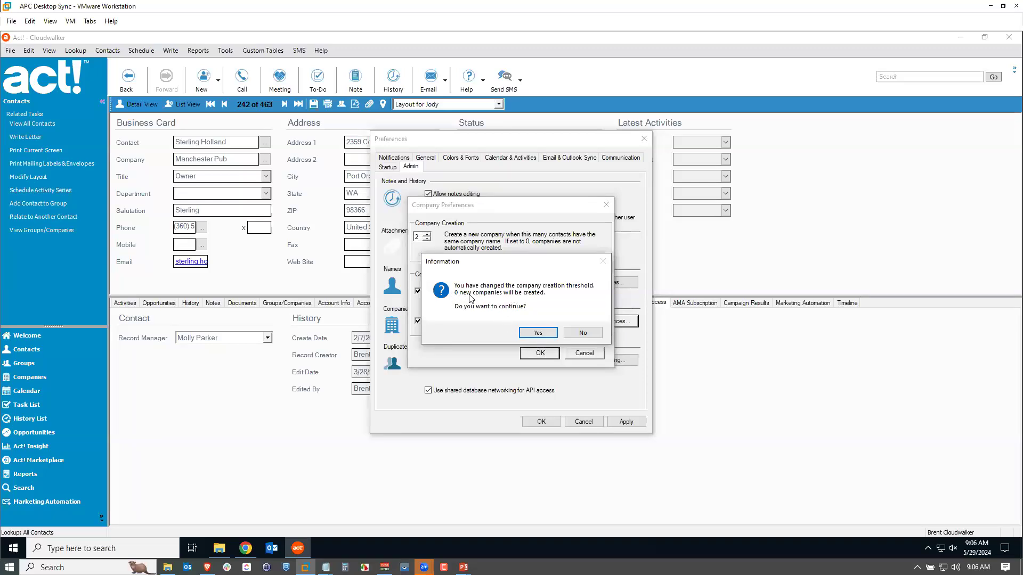
left_click(538, 333)
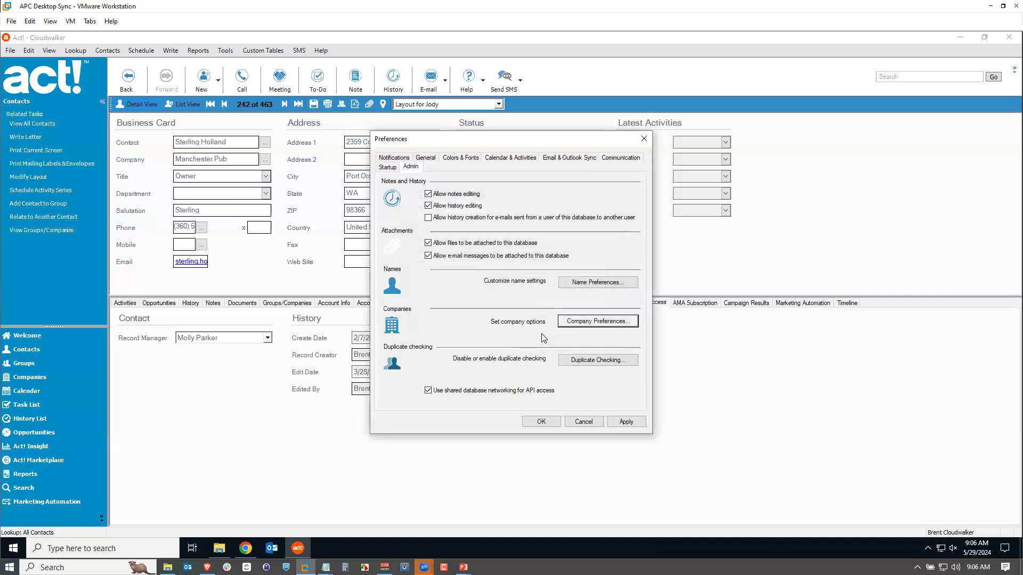
left_click(541, 421)
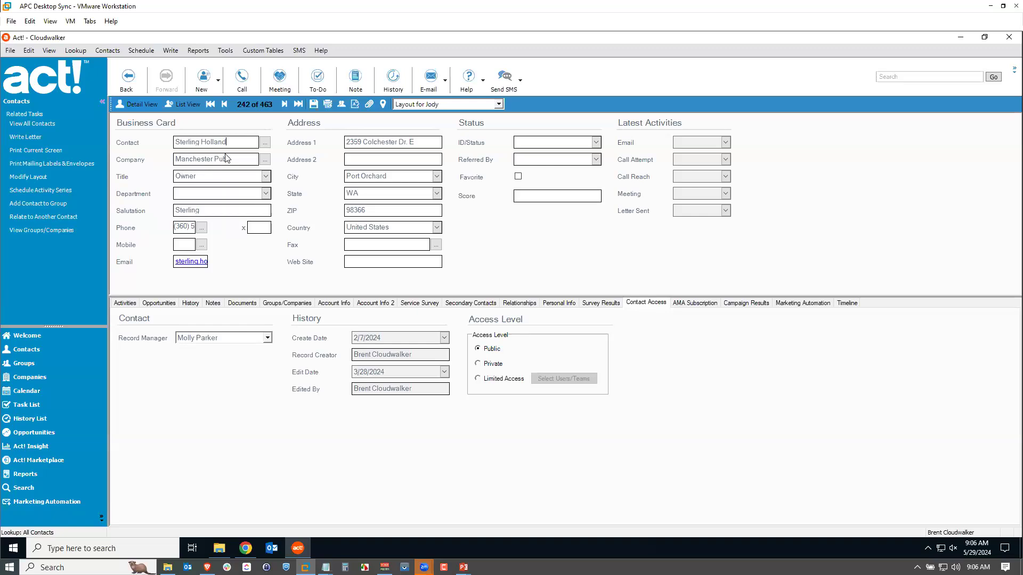
Step: Create a new contact, enter the contact's full name and the company "Manchester Pub", and save the record
left_click(203, 79)
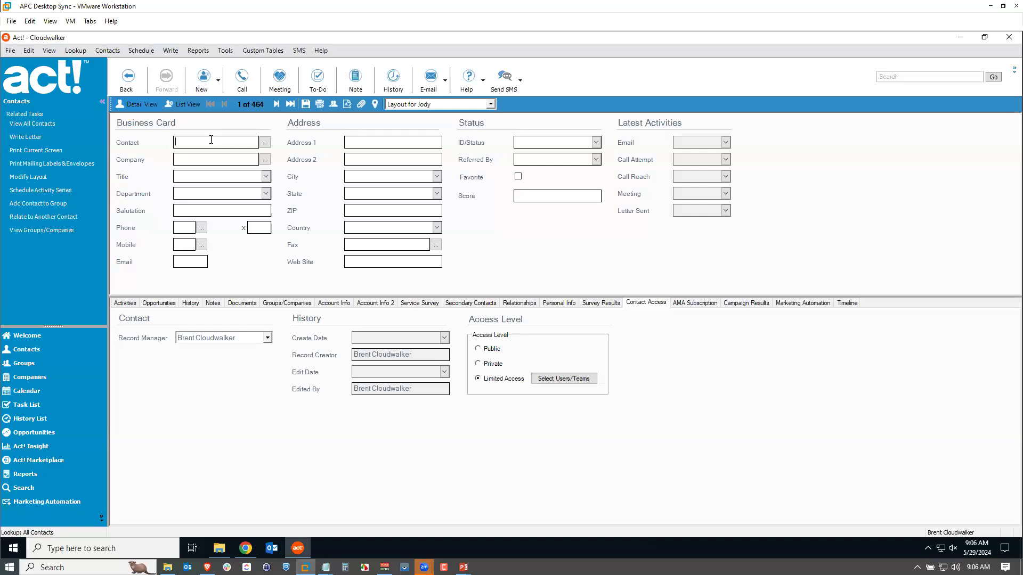
type("Kevin DeFoden")
key("Tab")
type("Manchester Pub")
left_click(306, 106)
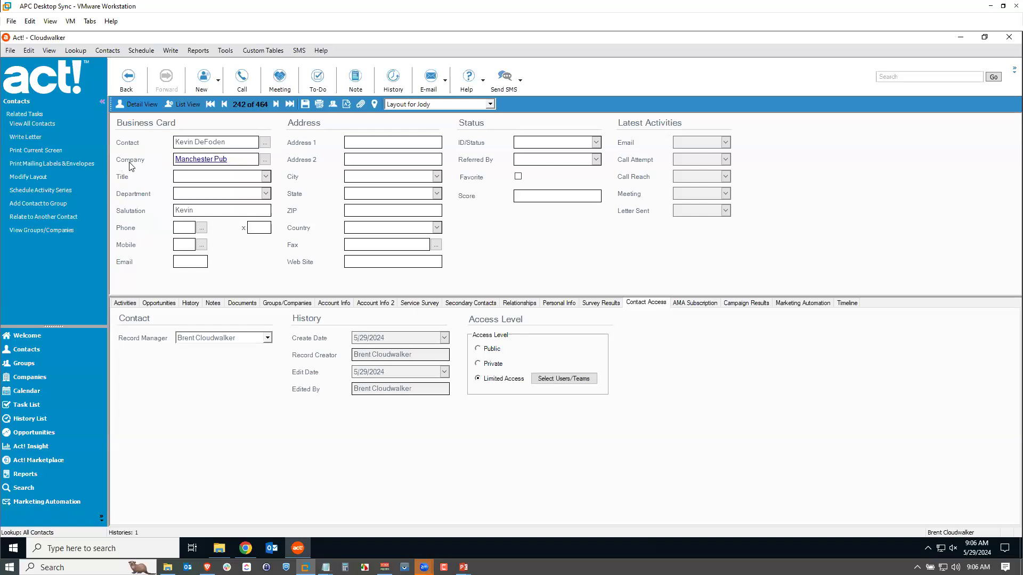
Step: Open the linked Manchester Pub company record and check the contacts associated with it
left_click(197, 160)
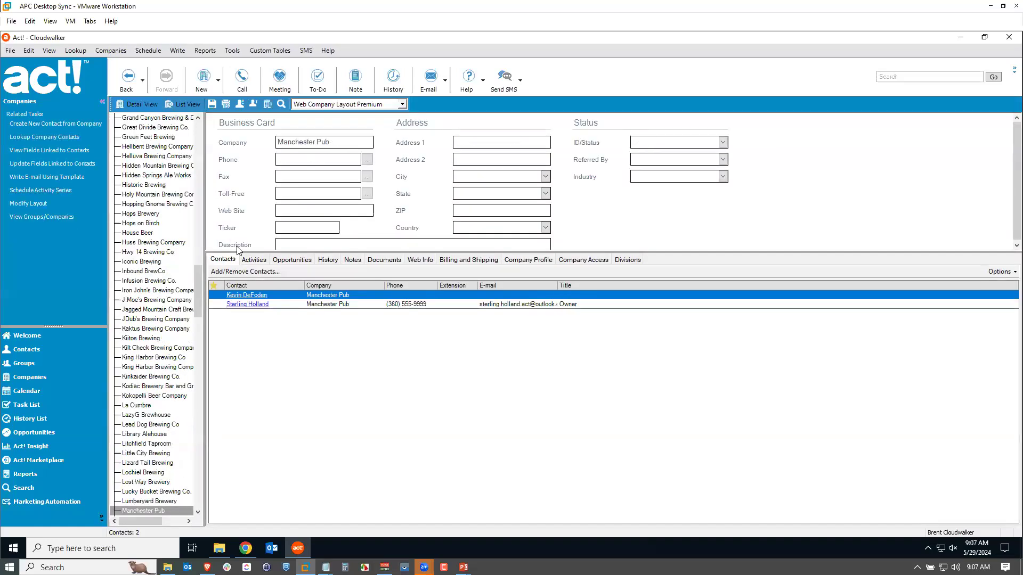
left_click(330, 306)
left_click(331, 296)
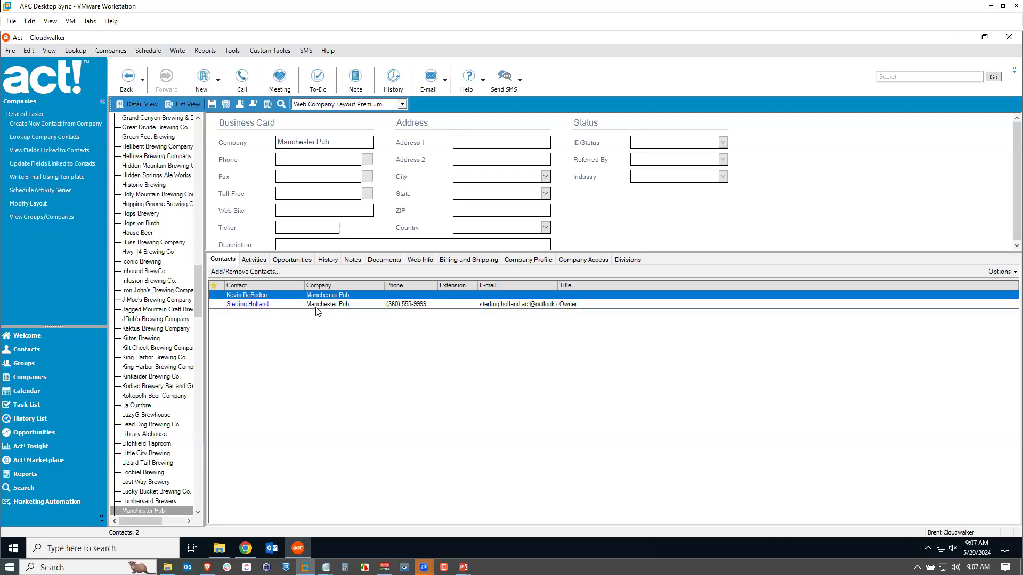